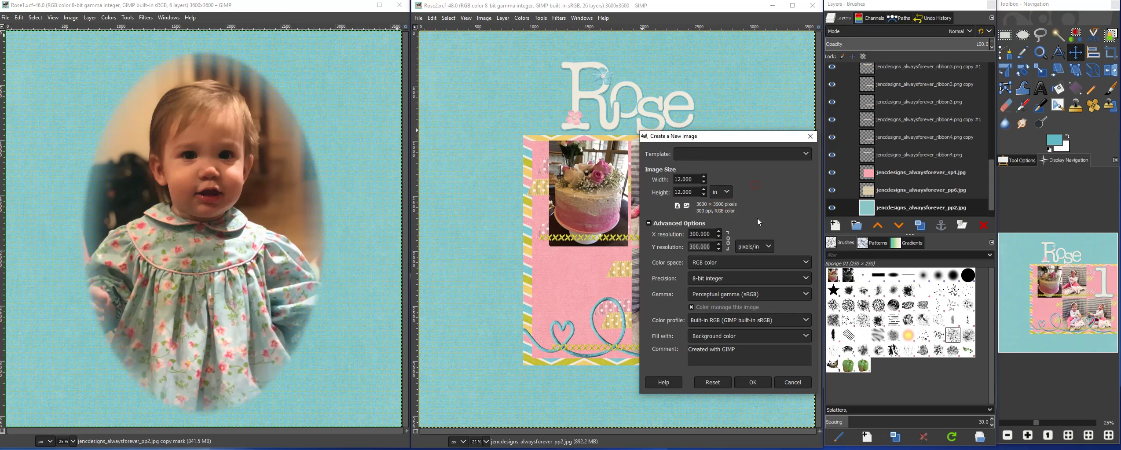
- Create two blank square images at 300 pixels/in, the first 12 × 12 inches and the second 3600 × 3600 pixels
{"action": "left_click", "coordinate": [754, 383]}
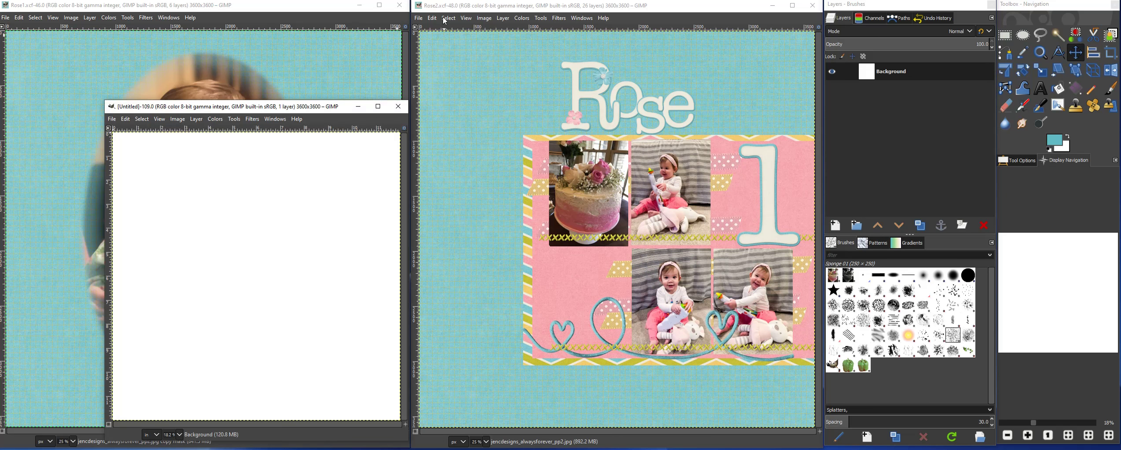
{"action": "left_click", "coordinate": [418, 18]}
{"action": "left_click", "coordinate": [433, 35]}
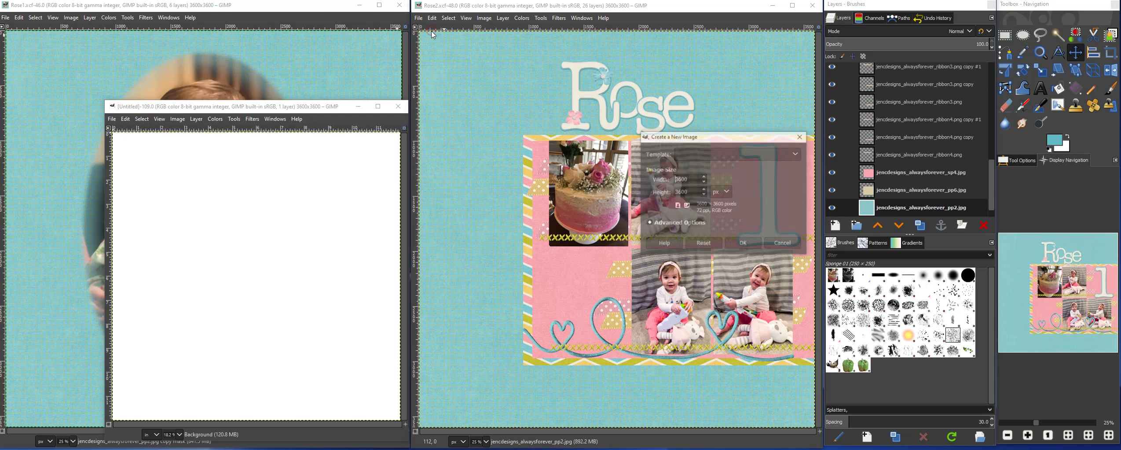
{"action": "left_click", "coordinate": [658, 223]}
{"action": "triple_click", "coordinate": [700, 233]}
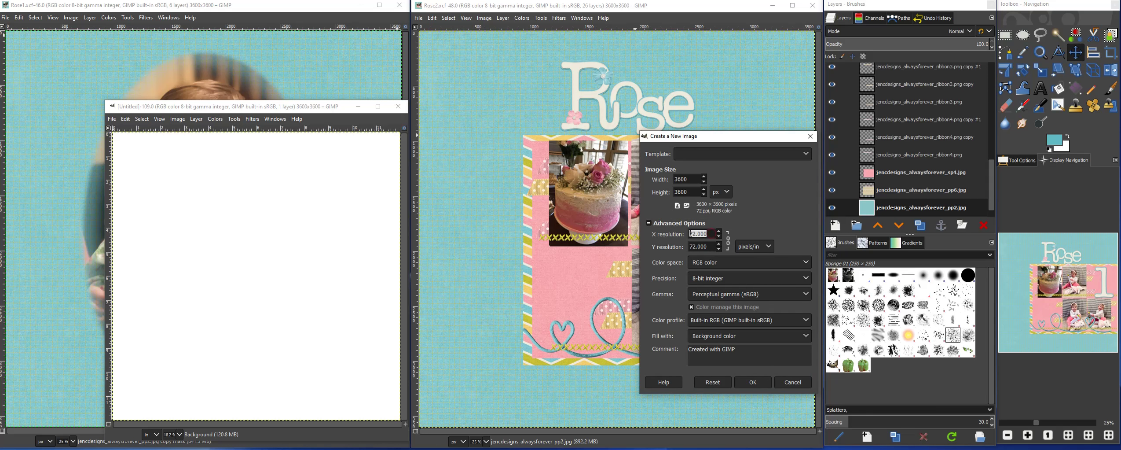
{"action": "type", "text": "300"}
{"action": "left_click", "coordinate": [709, 246]}
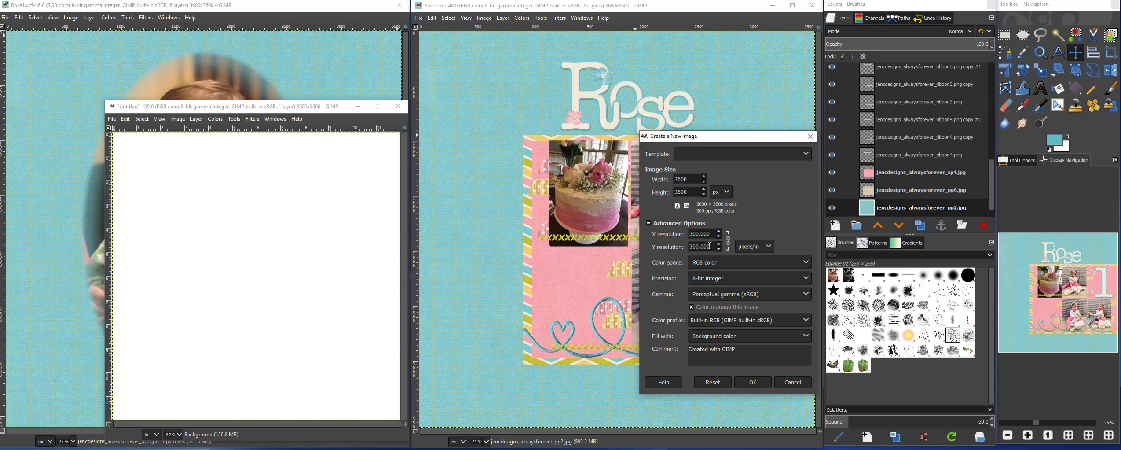
{"action": "left_click", "coordinate": [746, 387]}
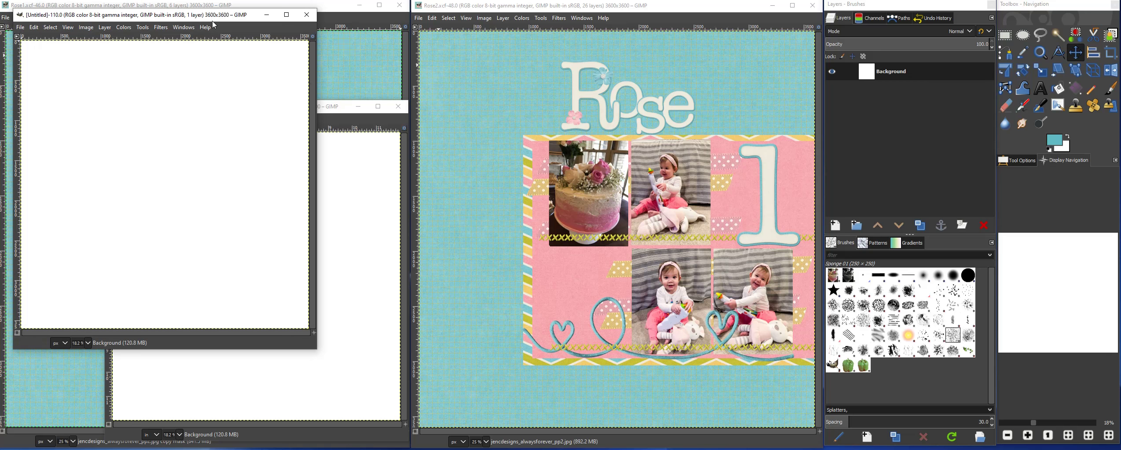
- Zoom both blank images to 25%, fit their windows to the canvases, and place them side by side over the finished layouts
{"action": "left_click", "coordinate": [1027, 435]}
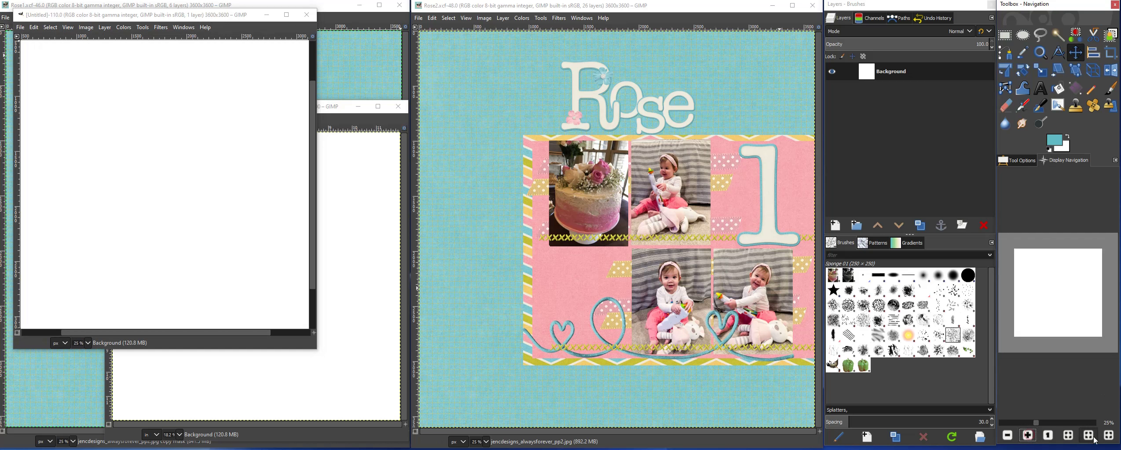
{"action": "left_click", "coordinate": [1108, 437]}
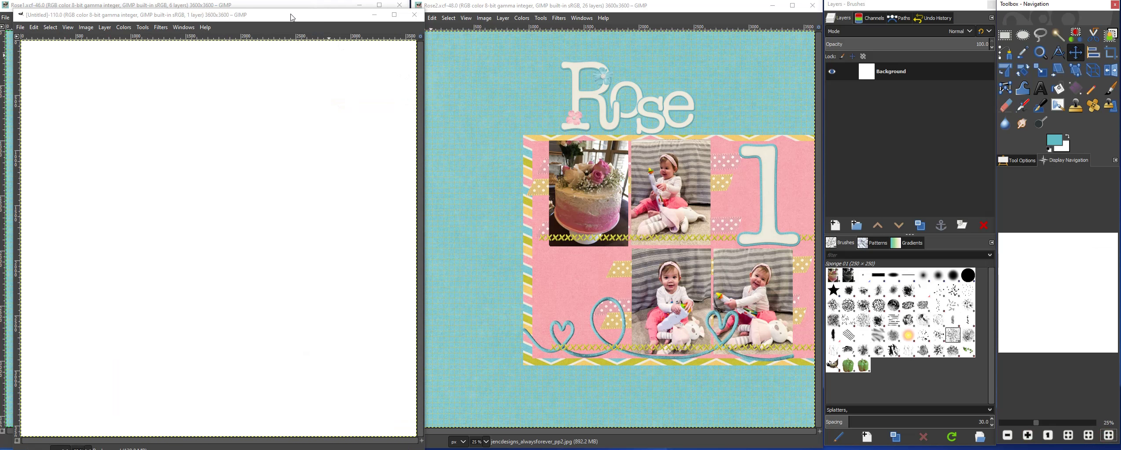
{"action": "left_click_drag", "start_coordinate": [293, 17], "coordinate": [687, 4]}
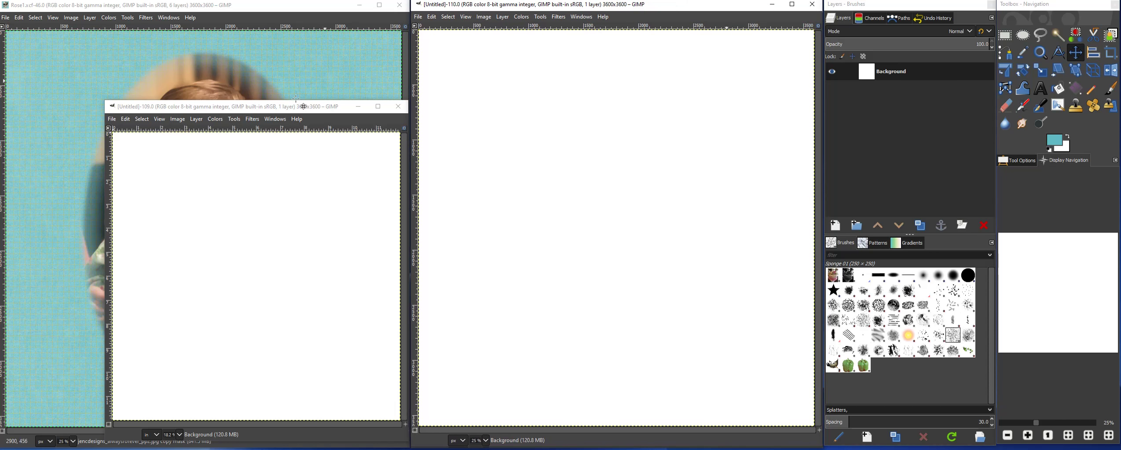
{"action": "left_click_drag", "start_coordinate": [240, 106], "coordinate": [212, 65]}
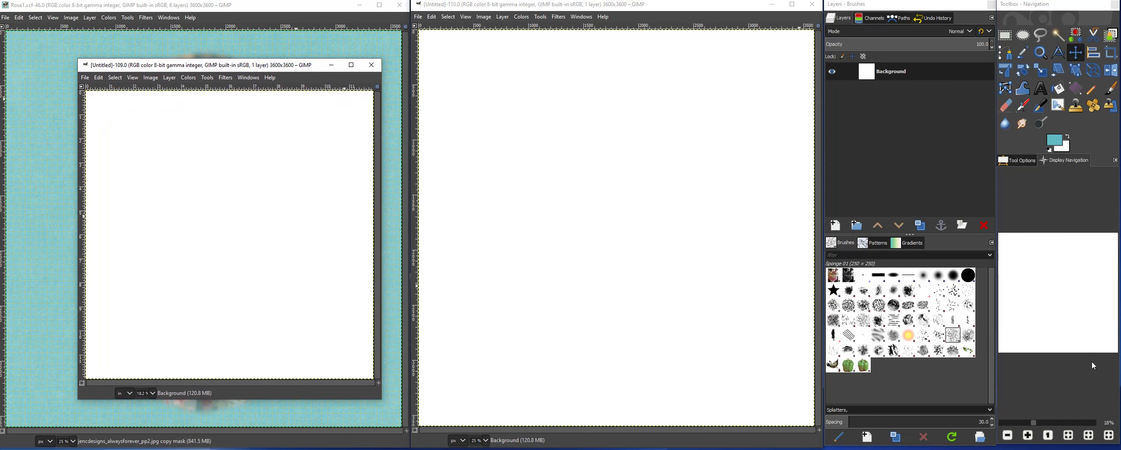
{"action": "left_click", "coordinate": [1028, 435]}
{"action": "left_click", "coordinate": [1109, 435]}
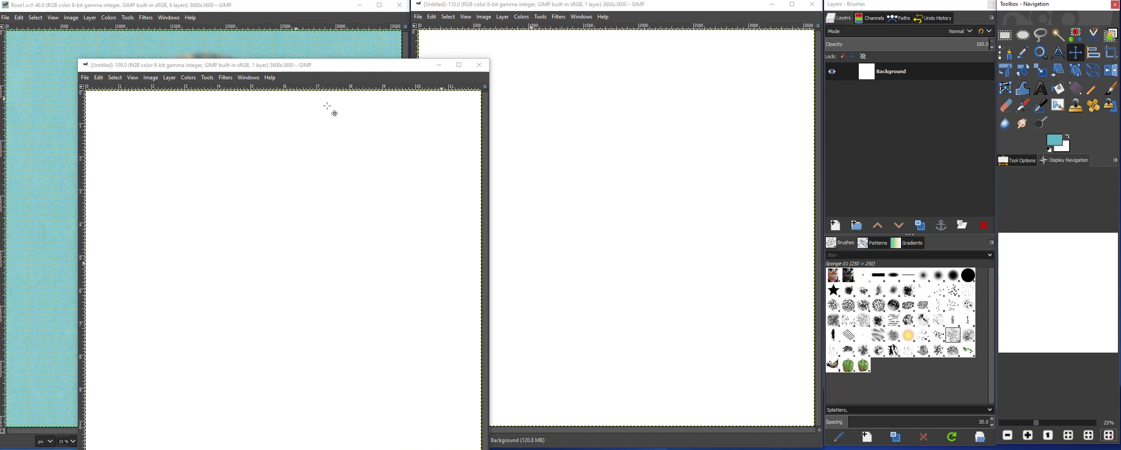
{"action": "left_click_drag", "start_coordinate": [186, 60], "coordinate": [118, 9]}
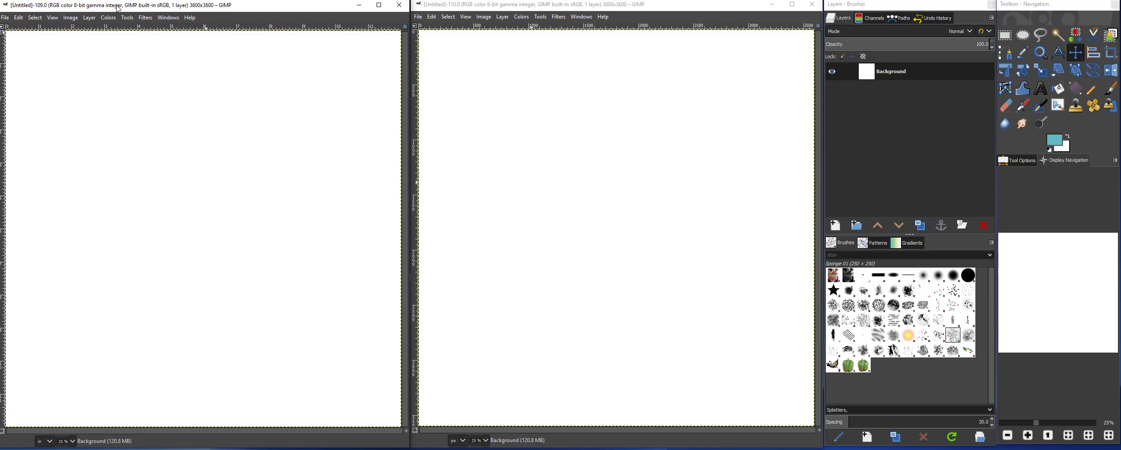
- From the Page Components folder, add the photo 2020-01-26 17.43.20-1.jpg as a layer in the first blank image
{"action": "mouse_move", "coordinate": [138, 448]}
{"action": "left_click", "coordinate": [160, 433]}
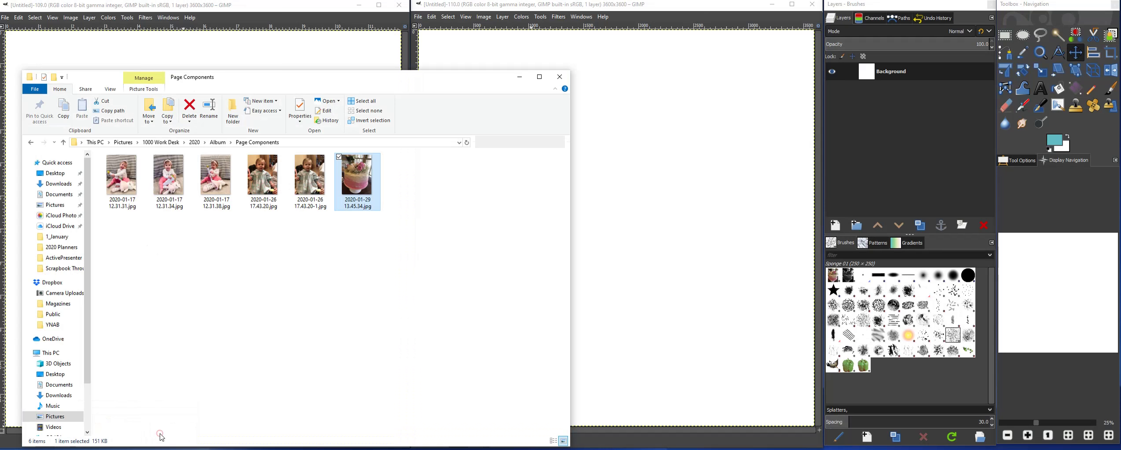
{"action": "left_click_drag", "start_coordinate": [267, 84], "coordinate": [267, 91]}
{"action": "left_click_drag", "start_coordinate": [310, 189], "coordinate": [268, 64]}
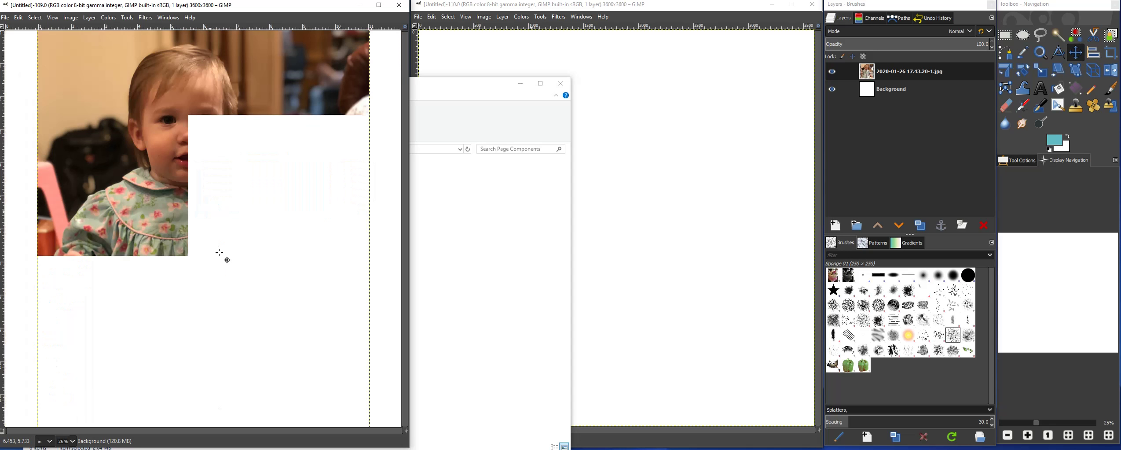
- Add the three 2020-01-17 photos and the cake photo 2020-01-29 13.45.34.jpg as layers in the second blank image
{"action": "left_click", "coordinate": [471, 94]}
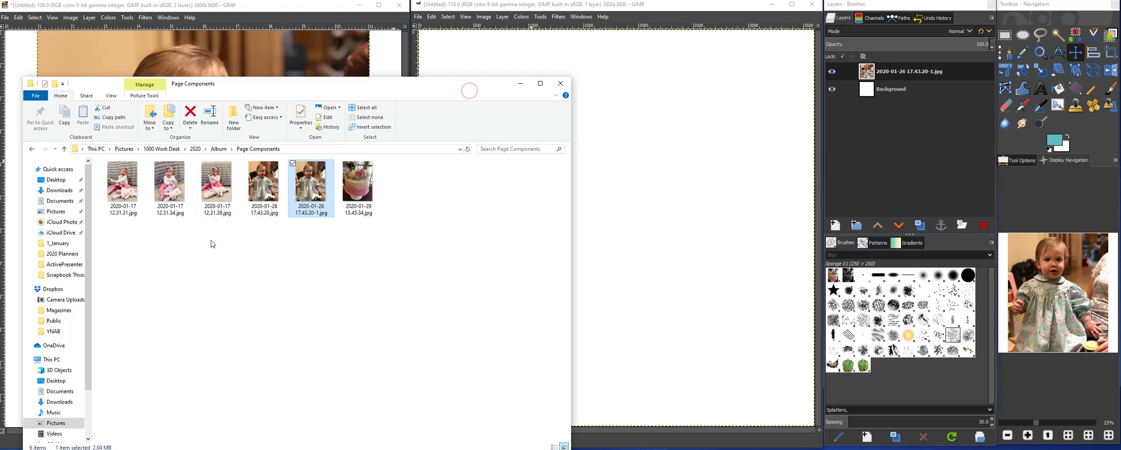
{"action": "left_click_drag", "start_coordinate": [214, 239], "coordinate": [619, 200]}
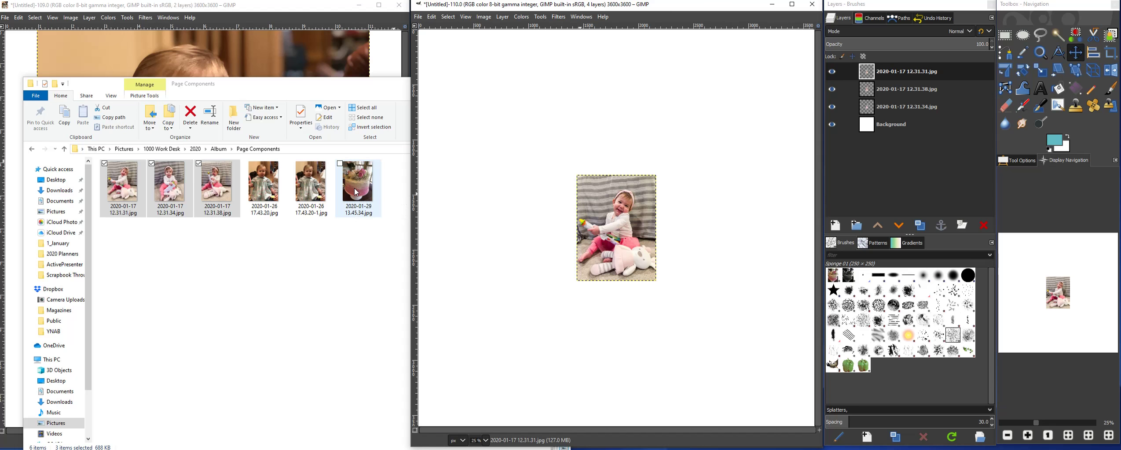
{"action": "left_click_drag", "start_coordinate": [355, 188], "coordinate": [640, 257]}
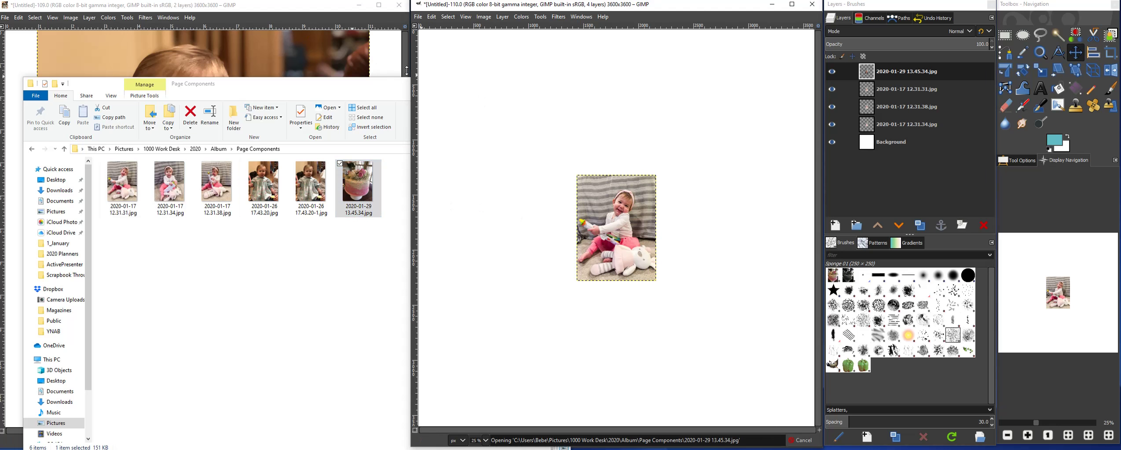
{"action": "left_click", "coordinate": [294, 12]}
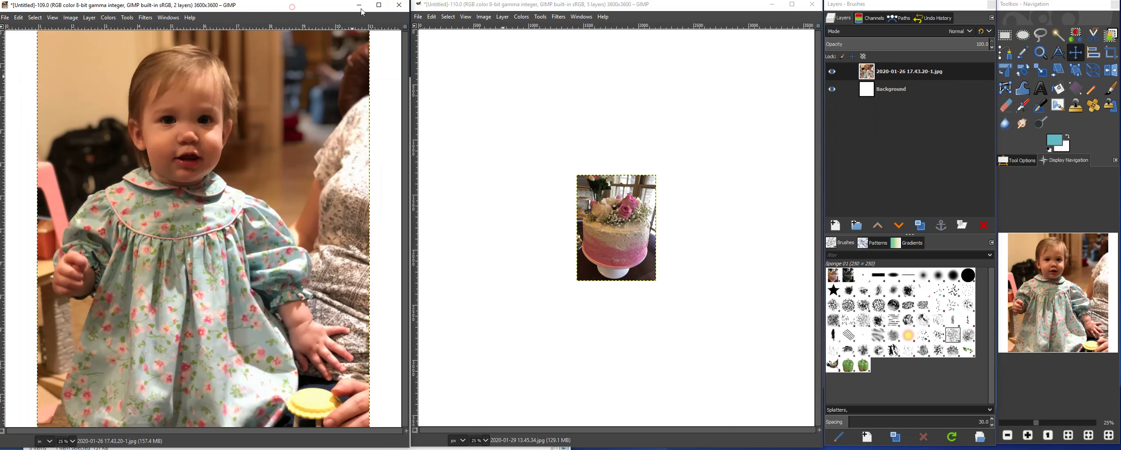
- Arrange the four photos in two staggered rows, with the cake and one child photo above and two child photos below, offset right
{"action": "left_click", "coordinate": [681, 3]}
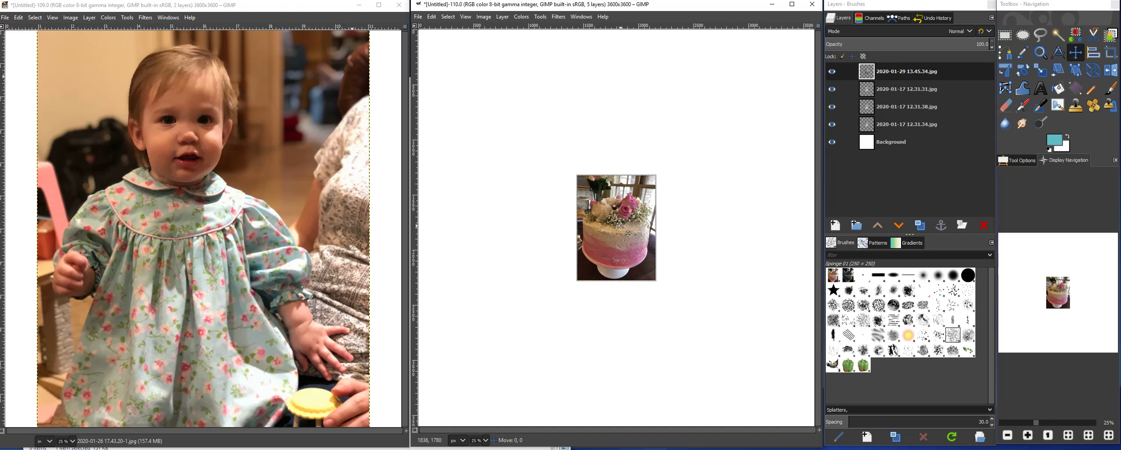
{"action": "left_click_drag", "start_coordinate": [621, 225], "coordinate": [642, 172]}
{"action": "left_click_drag", "start_coordinate": [625, 258], "coordinate": [706, 302]}
{"action": "left_click_drag", "start_coordinate": [611, 248], "coordinate": [635, 297]}
{"action": "left_click_drag", "start_coordinate": [631, 179], "coordinate": [630, 177]}
{"action": "left_click_drag", "start_coordinate": [538, 147], "coordinate": [549, 161]}
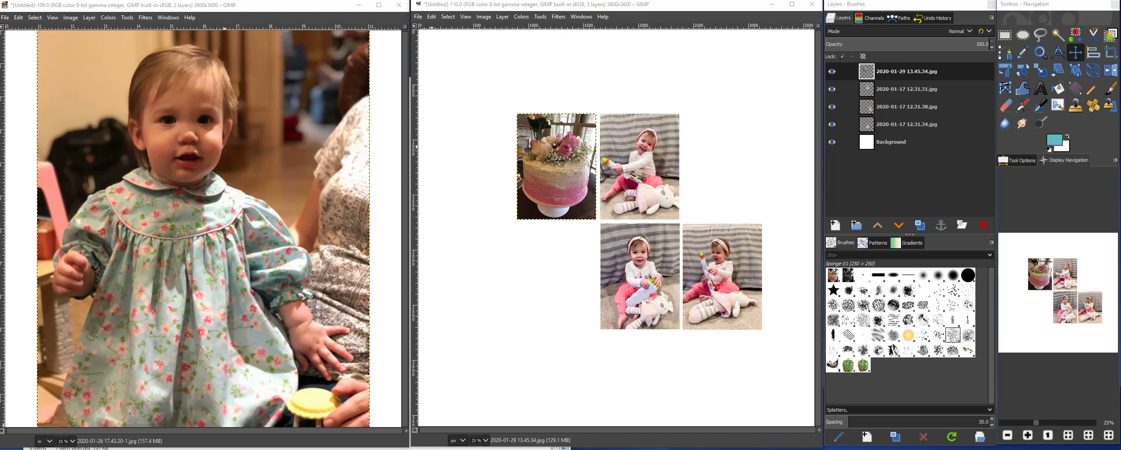
- Open the jencdesigns_alwaysforever_papers folder and add the teal paper jencdesigns_alwaysforever_pp2.jpg as a layer in both images
{"action": "mouse_move", "coordinate": [139, 448]}
{"action": "left_click", "coordinate": [117, 435]}
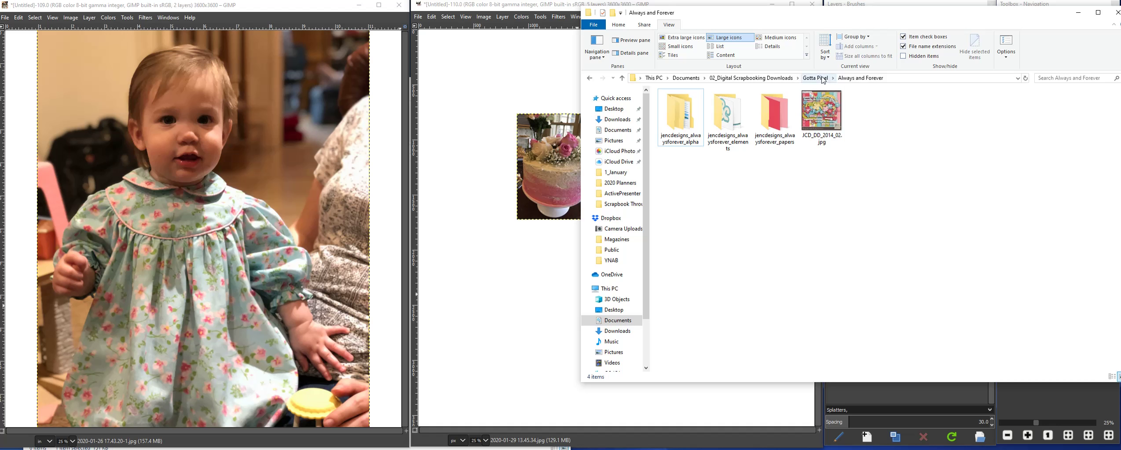
{"action": "left_click", "coordinate": [778, 132]}
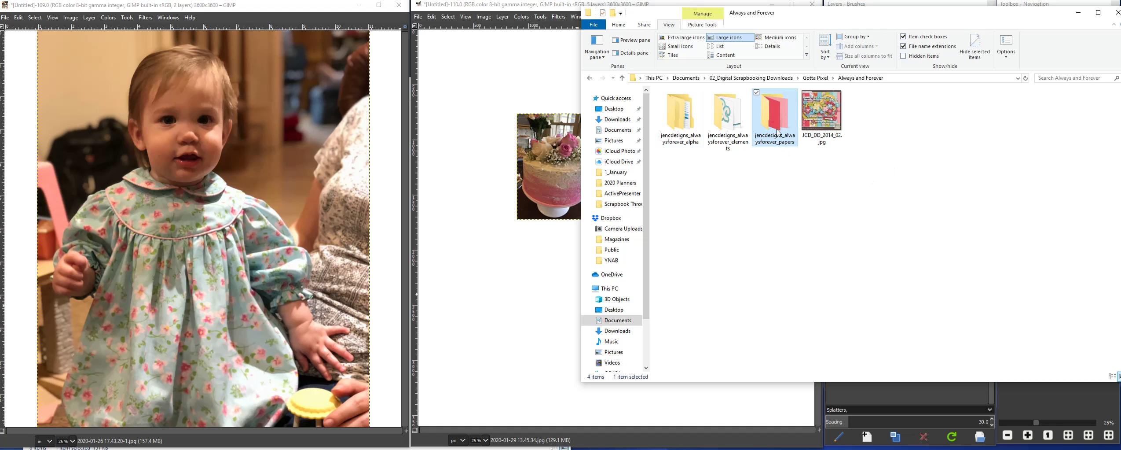
{"action": "double_click", "coordinate": [778, 132]}
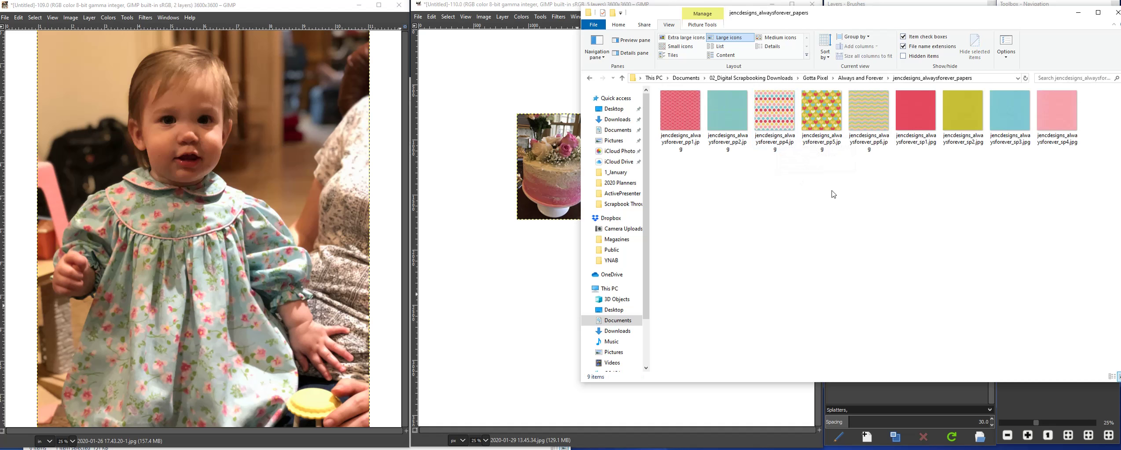
{"action": "left_click_drag", "start_coordinate": [727, 116], "coordinate": [335, 155]}
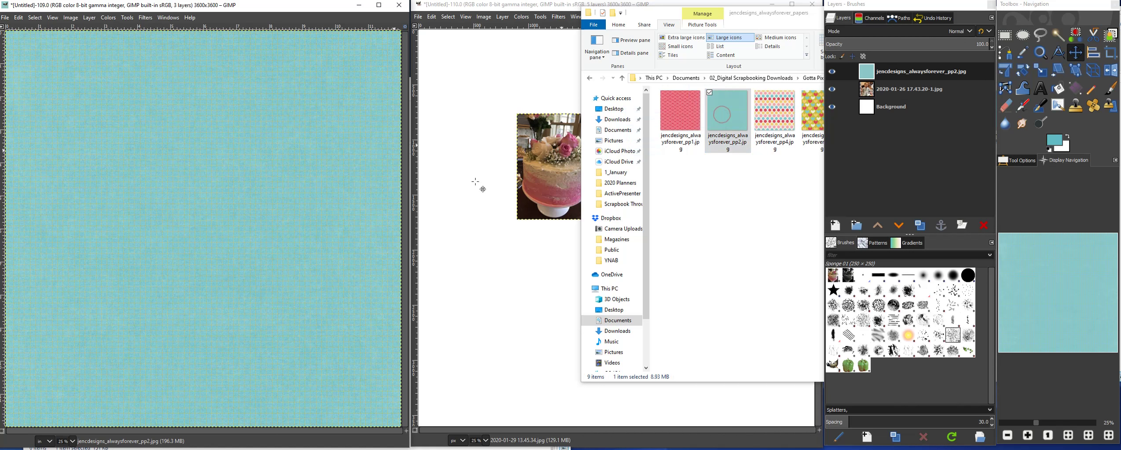
{"action": "left_click_drag", "start_coordinate": [475, 181], "coordinate": [475, 181]}
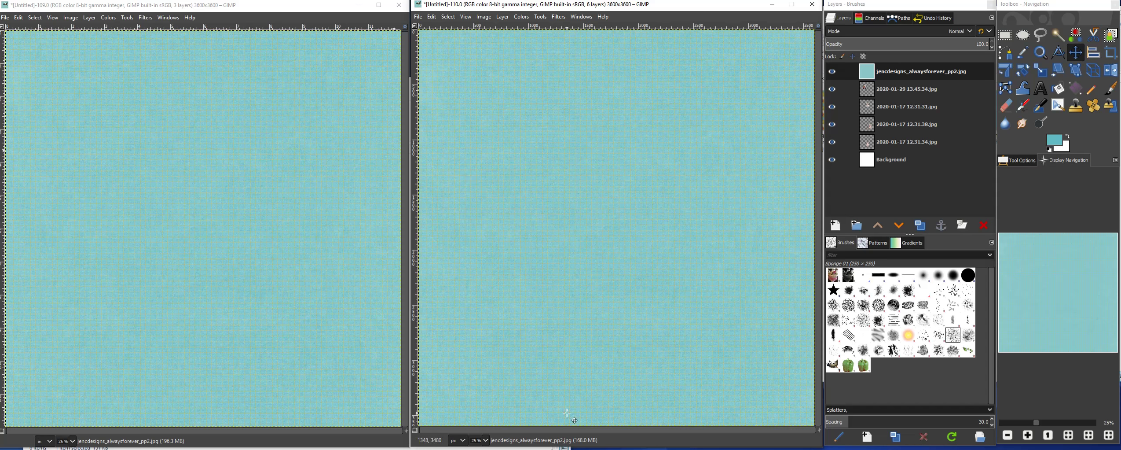
- Add the chevron paper jencdesigns_alwaysforever_pp6.jpg as a layer in the four-photo image
{"action": "mouse_move", "coordinate": [154, 437]}
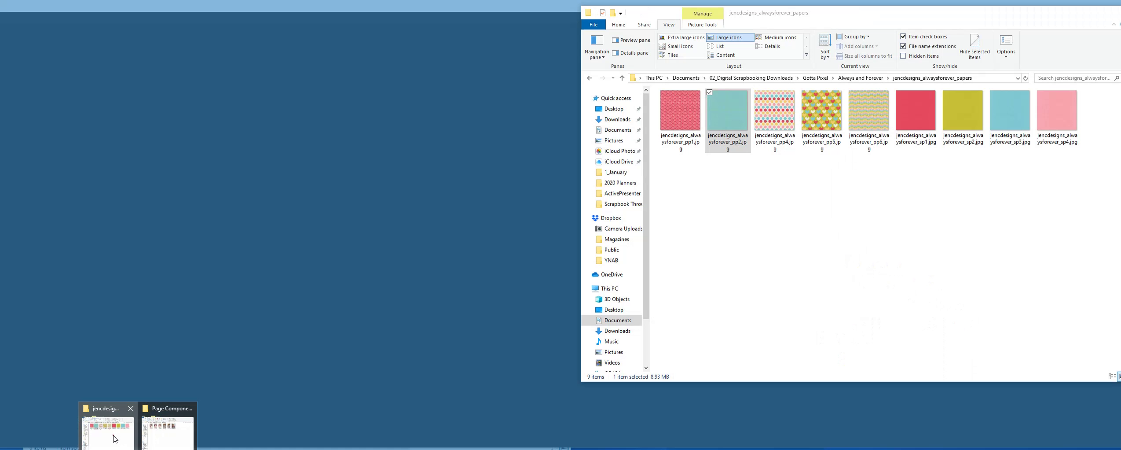
{"action": "left_click", "coordinate": [112, 434]}
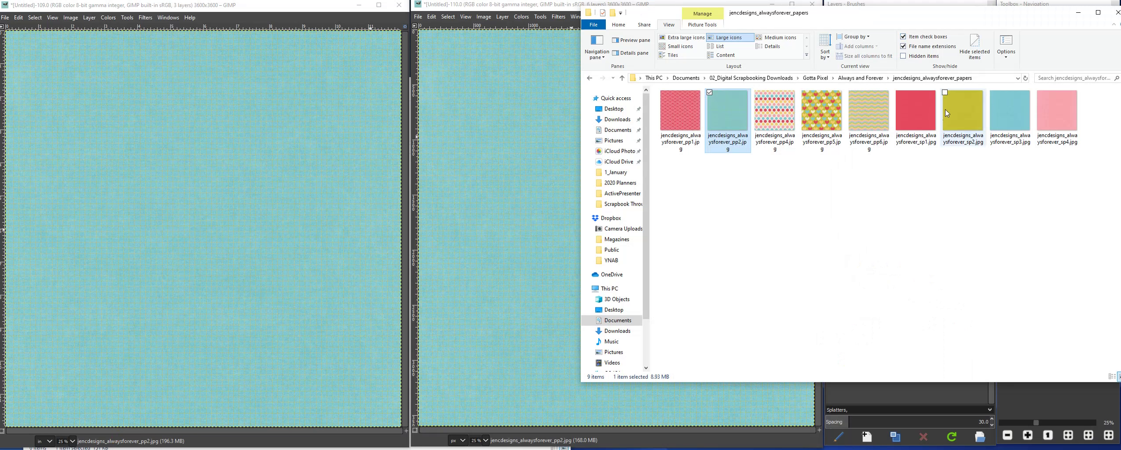
{"action": "left_click_drag", "start_coordinate": [872, 118], "coordinate": [515, 179]}
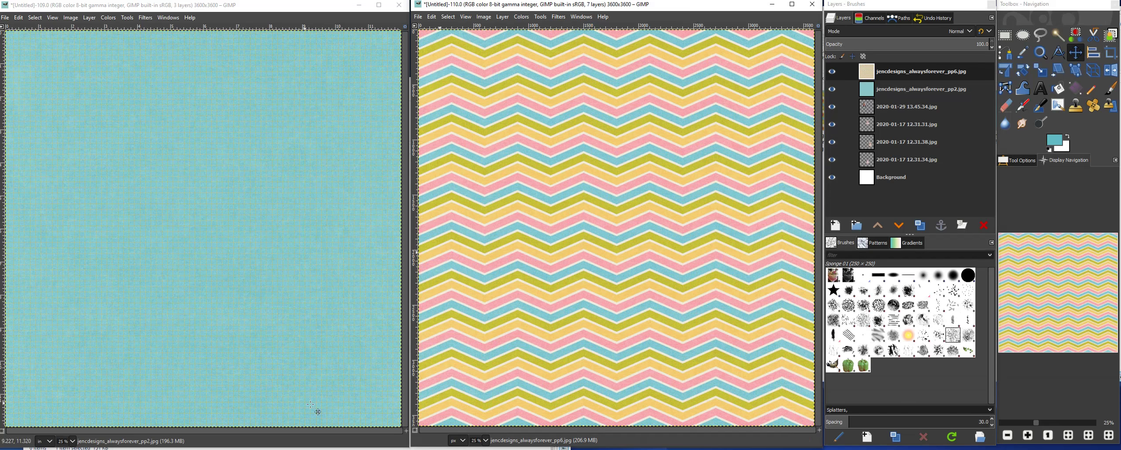
- Add the pink paper jencdesigns_alwaysforever_sp4.jpg to the four-photo image and minimize the Page Components folder window
{"action": "mouse_move", "coordinate": [172, 447]}
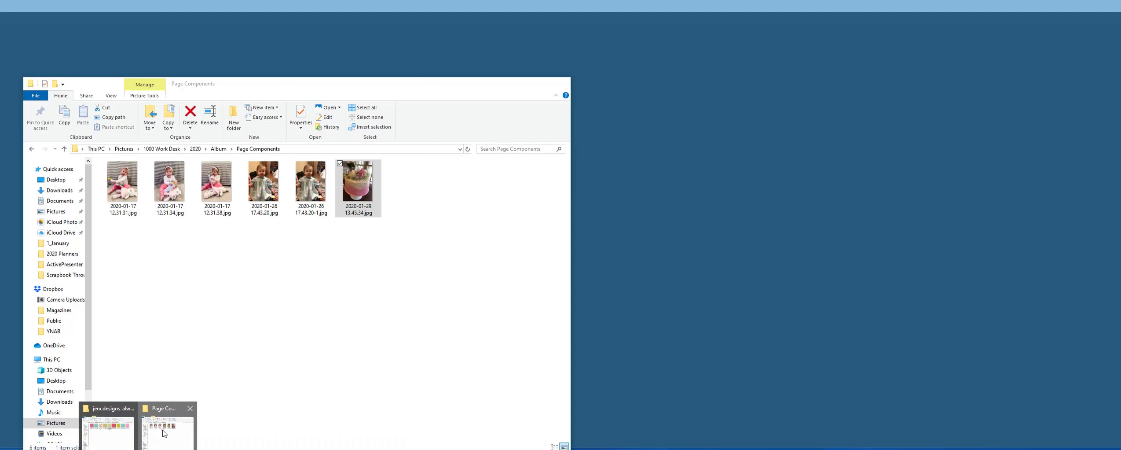
{"action": "left_click", "coordinate": [162, 429]}
{"action": "left_click", "coordinate": [111, 430]}
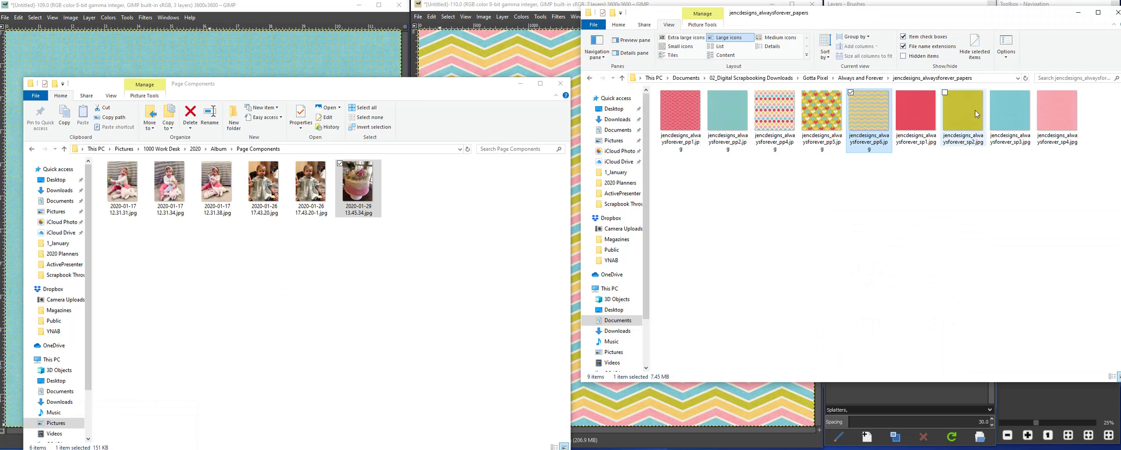
{"action": "left_click", "coordinate": [1070, 118]}
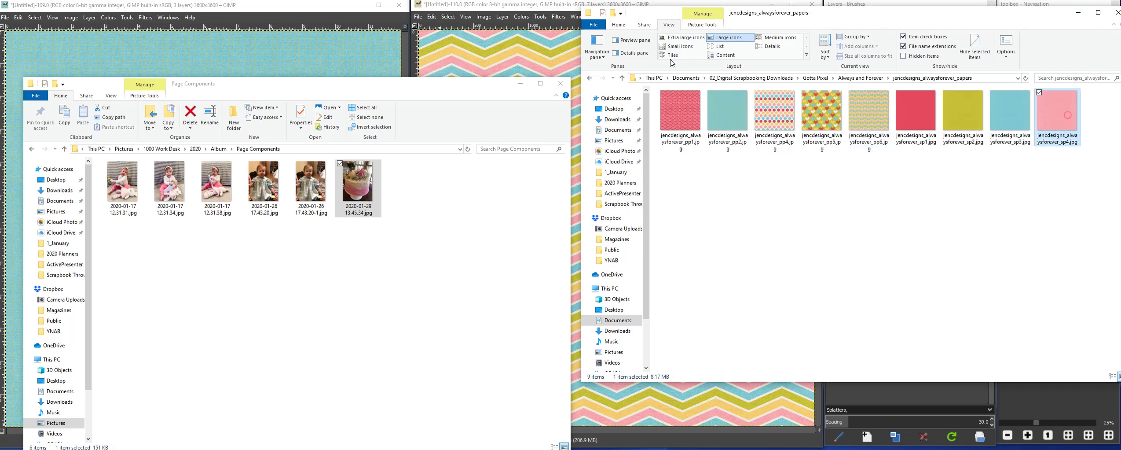
{"action": "left_click", "coordinate": [521, 84]}
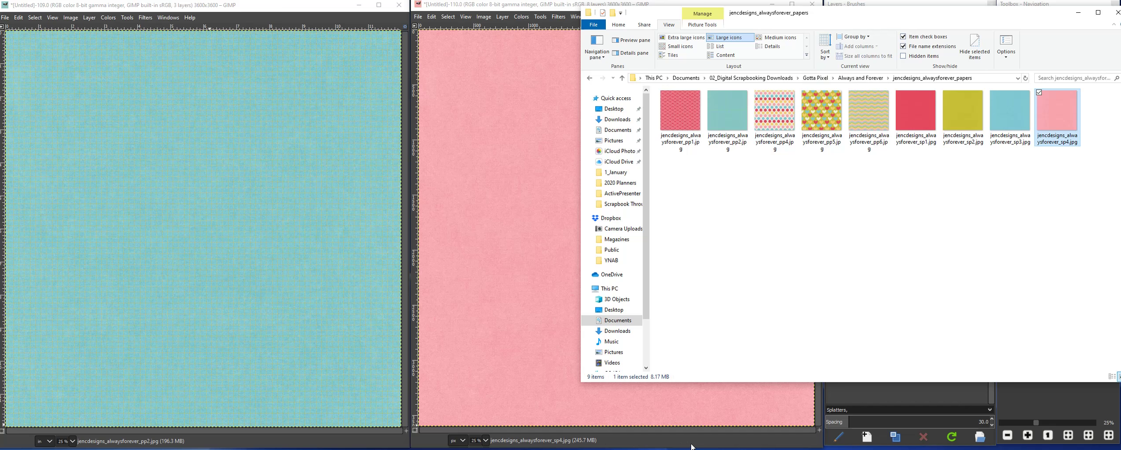
- Open the jencdesigns_alwaysforever_elements folder and add the teal flower jencdesigns_alwaysforever_flower6.png to the four-photo image
{"action": "left_click", "coordinate": [859, 81]}
{"action": "left_click", "coordinate": [733, 129]}
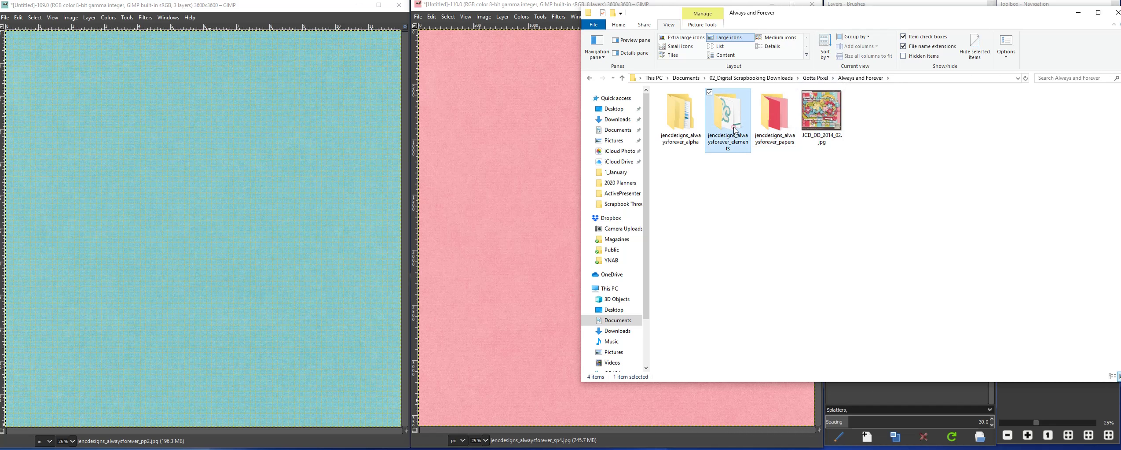
{"action": "double_click", "coordinate": [734, 130]}
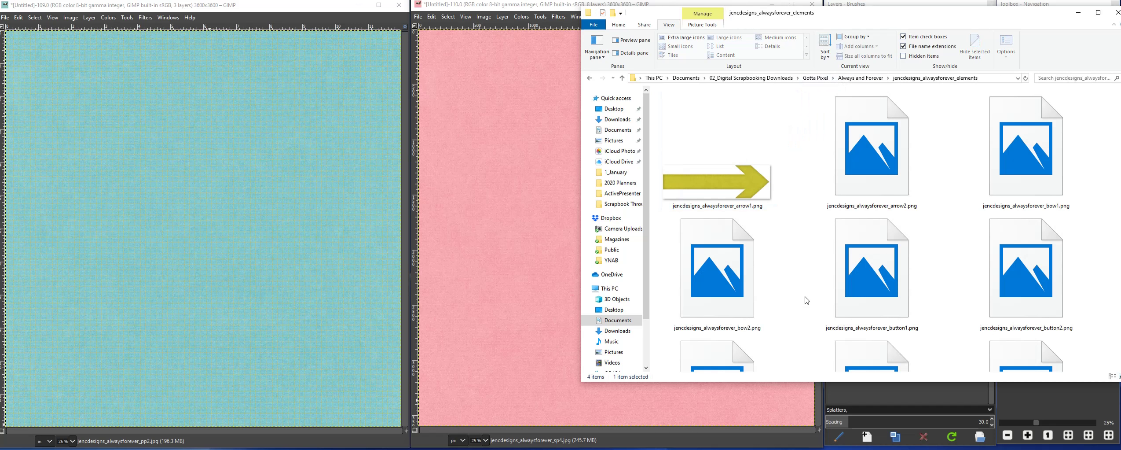
{"action": "scroll", "coordinate": [806, 300], "scroll_direction": "down", "scroll_amount": 8}
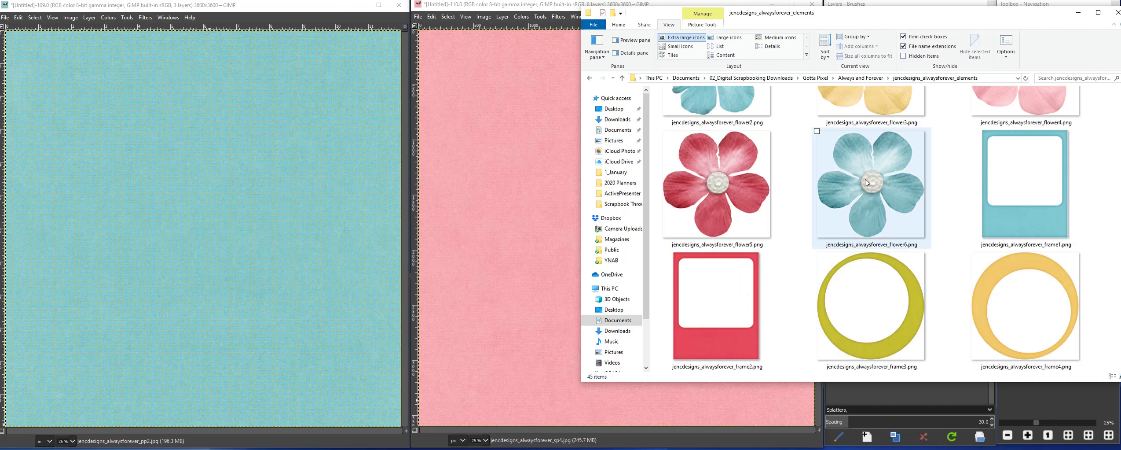
{"action": "left_click_drag", "start_coordinate": [867, 182], "coordinate": [530, 181]}
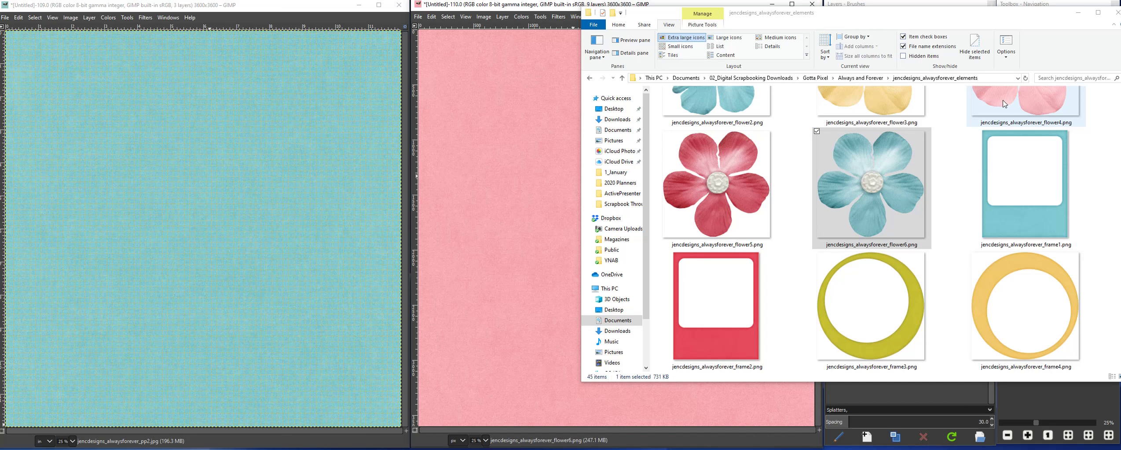
- Add the pink flower jencdesigns_alwaysforever_flower4.png to the four-photo image and bring back the elements folder window with large icons over the teal image
{"action": "left_click_drag", "start_coordinate": [1003, 101], "coordinate": [367, 222]}
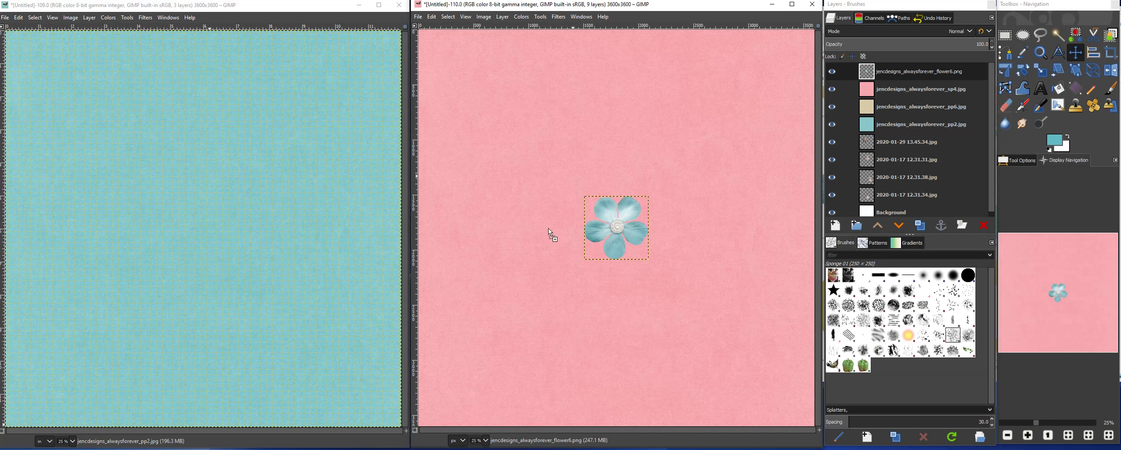
{"action": "left_click_drag", "start_coordinate": [549, 228], "coordinate": [566, 203]}
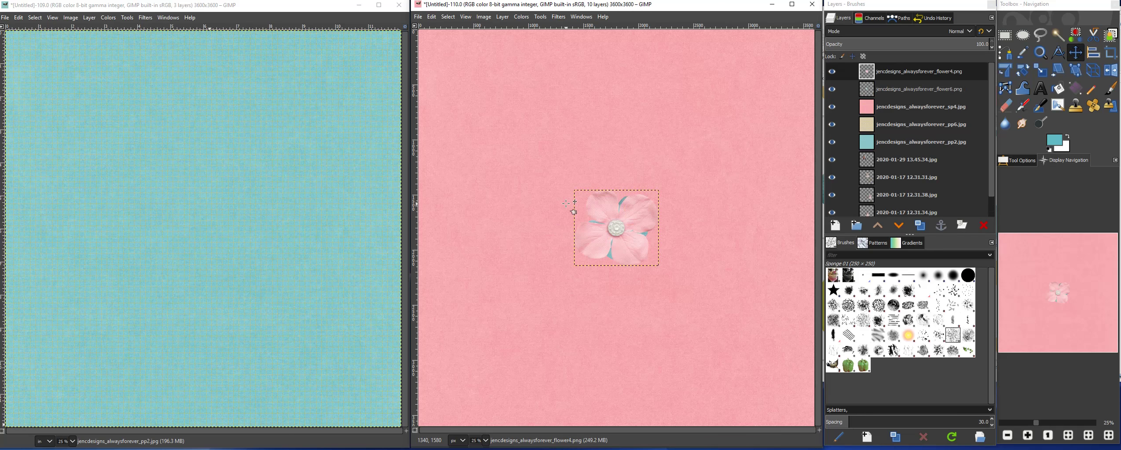
{"action": "mouse_move", "coordinate": [138, 449]}
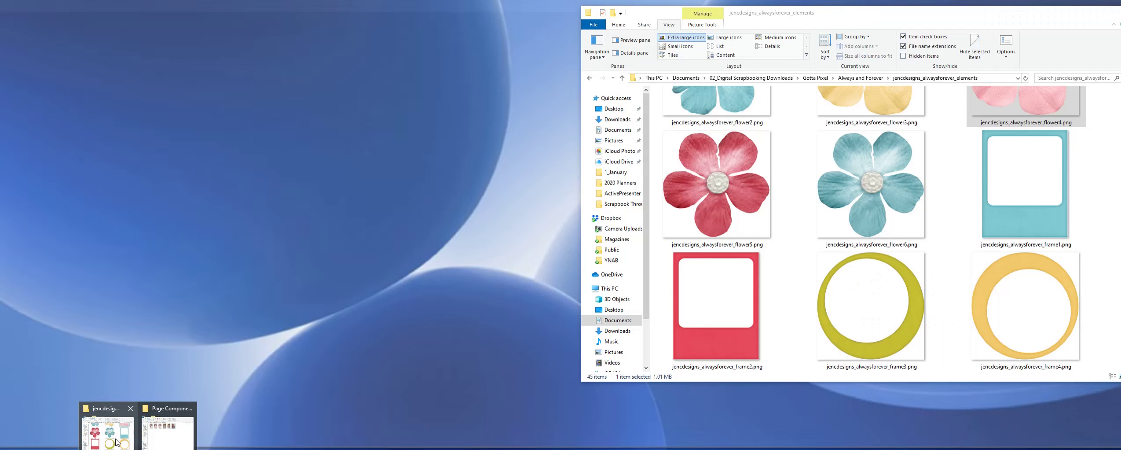
{"action": "left_click", "coordinate": [108, 424]}
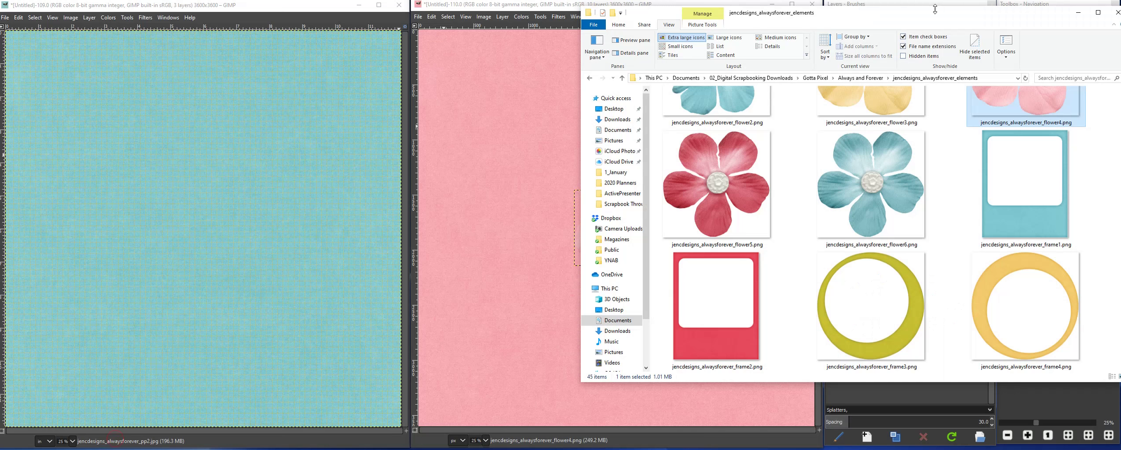
{"action": "left_click_drag", "start_coordinate": [932, 16], "coordinate": [226, 50]}
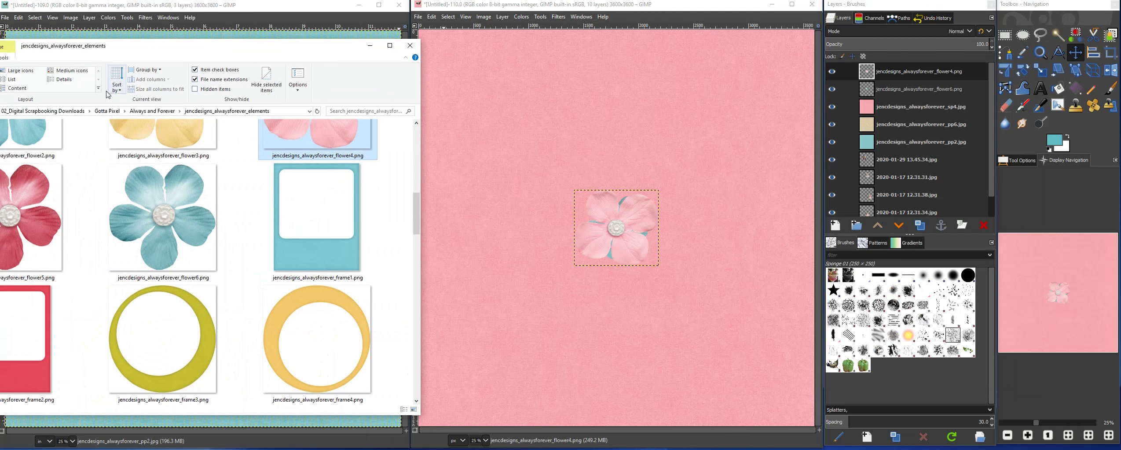
{"action": "left_click", "coordinate": [20, 71]}
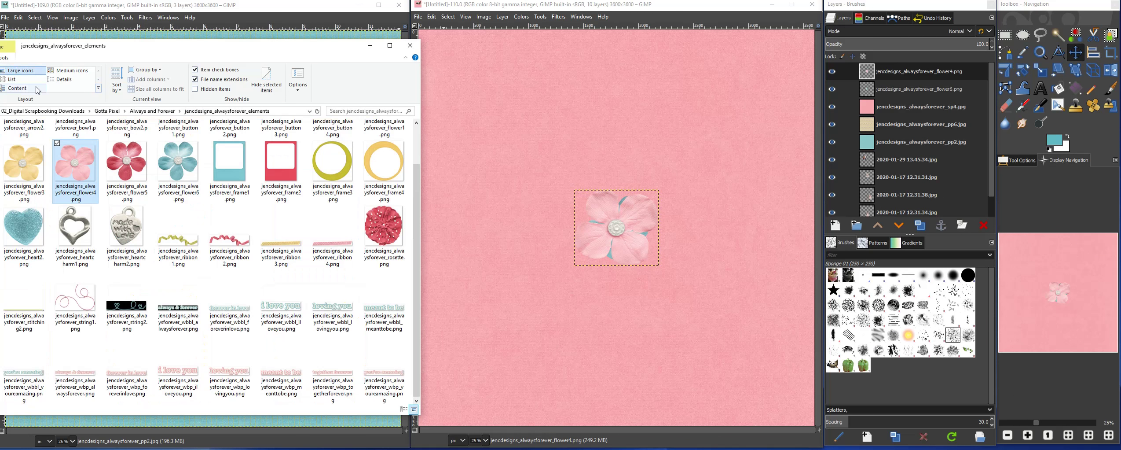
- Add jencdesigns_alwaysforever_string2.png, jencdesigns_alwaysforever_ribbon3.png and jencdesigns_alwaysforever_ribbon4.png as layers in the four-photo image
{"action": "left_click", "coordinate": [131, 292]}
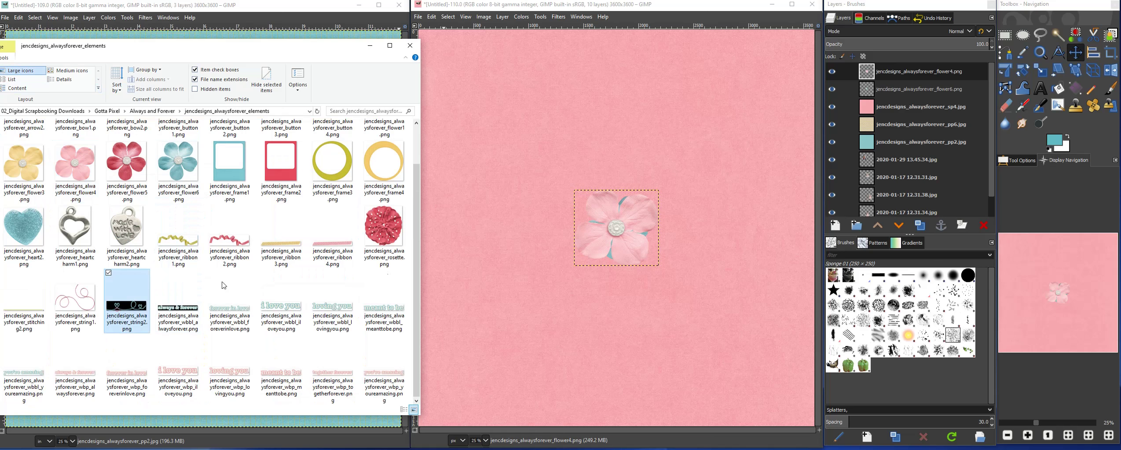
{"action": "left_click_drag", "start_coordinate": [618, 269], "coordinate": [618, 269]}
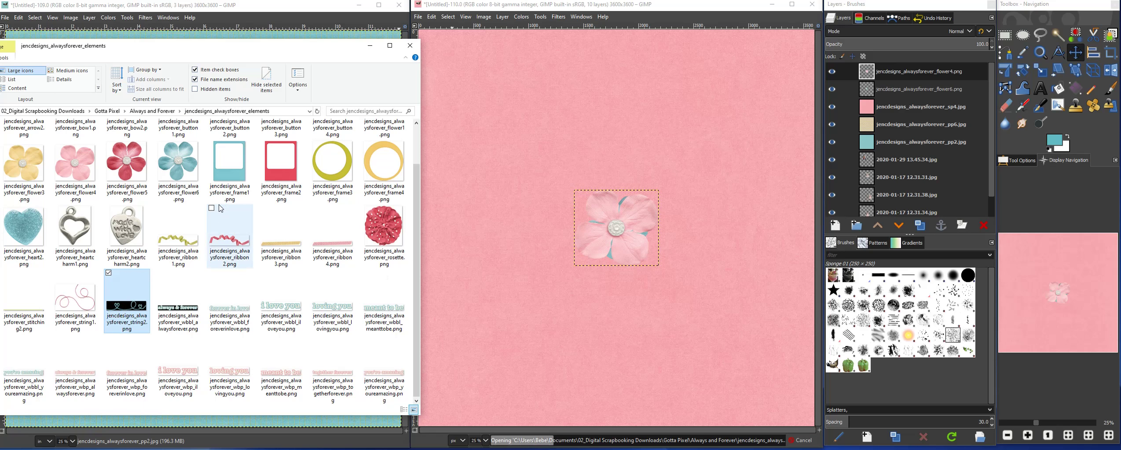
{"action": "left_click_drag", "start_coordinate": [285, 249], "coordinate": [498, 213]}
{"action": "left_click_drag", "start_coordinate": [327, 245], "coordinate": [649, 262]}
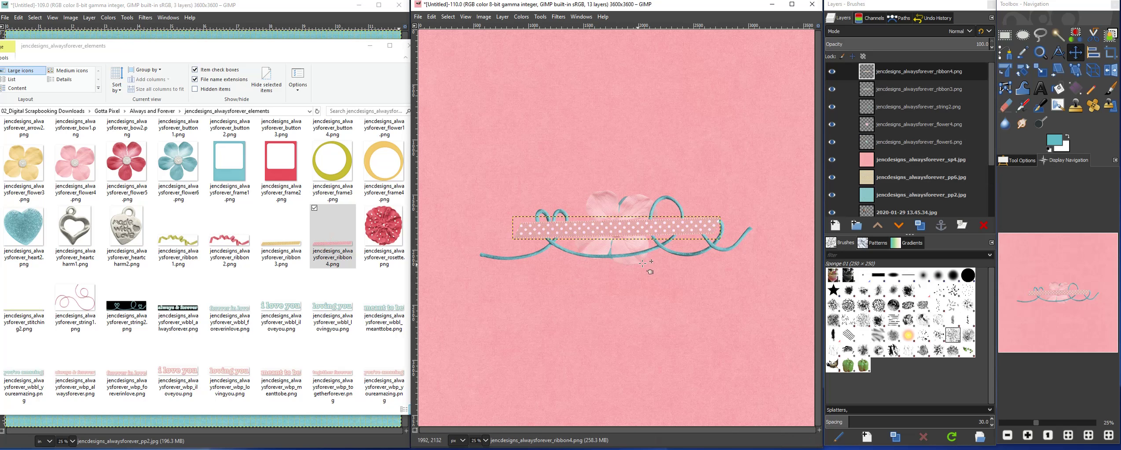
- Open the Numbers Punctuation folder of the kit's Blue Alpha and add the number 1 to the four-photo image
{"action": "left_click_drag", "start_coordinate": [135, 59], "coordinate": [237, 75]}
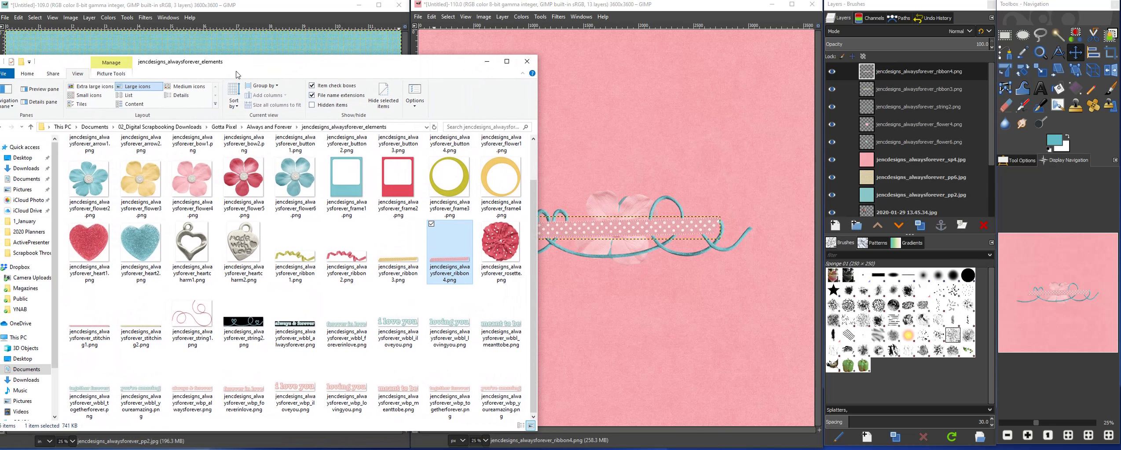
{"action": "left_click", "coordinate": [270, 127]}
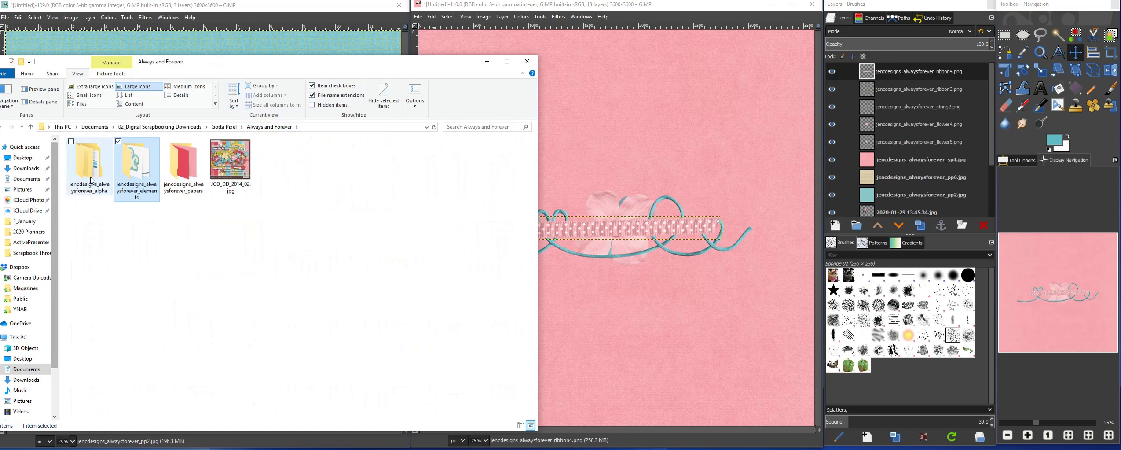
{"action": "double_click", "coordinate": [92, 180]}
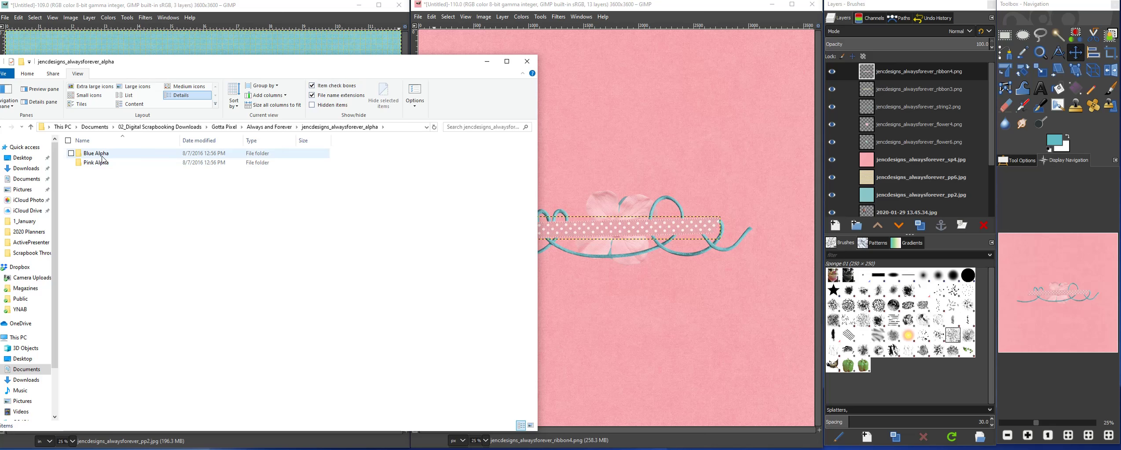
{"action": "double_click", "coordinate": [103, 157]}
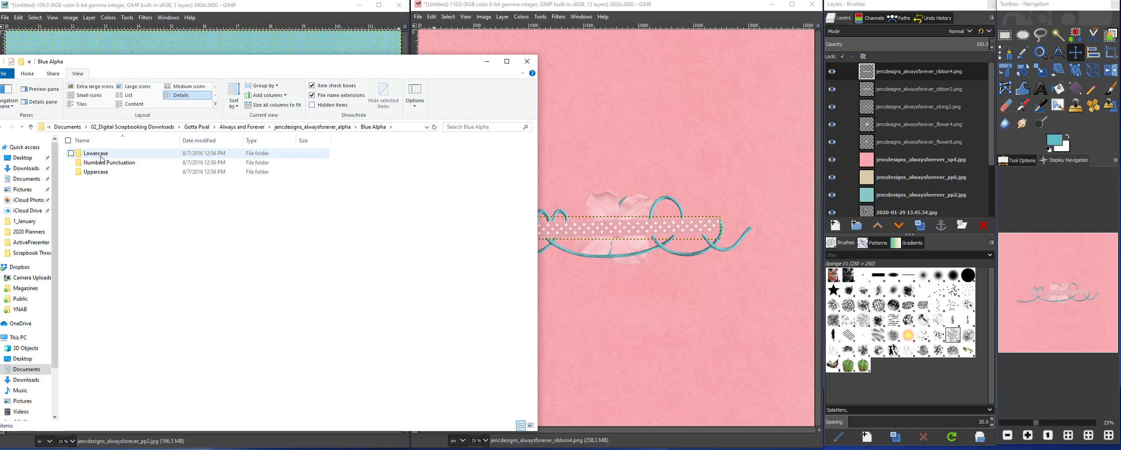
{"action": "double_click", "coordinate": [103, 165]}
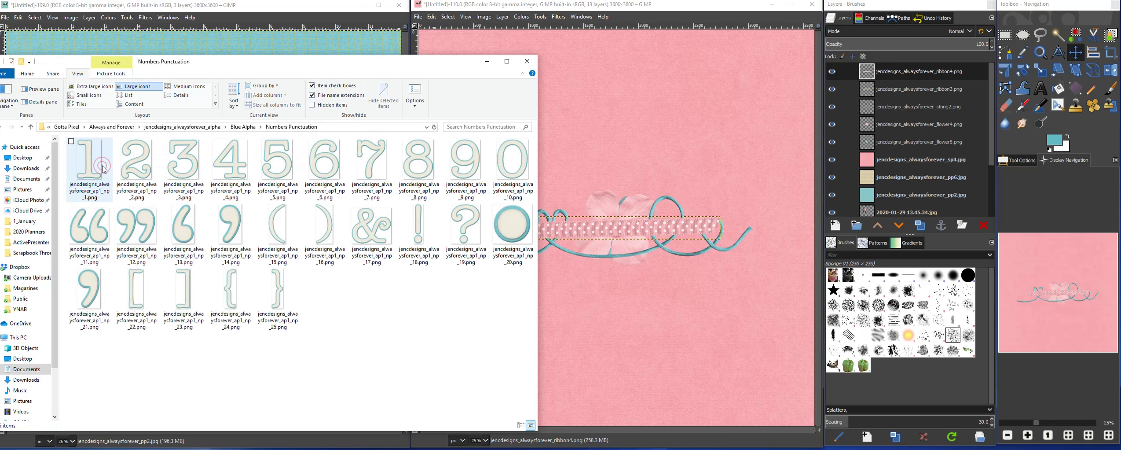
{"action": "left_click", "coordinate": [94, 164]}
{"action": "left_click_drag", "start_coordinate": [94, 164], "coordinate": [653, 190]}
- Open the Blue Alpha's Uppercase folder and add the letter R to the four-photo image
{"action": "left_click", "coordinate": [244, 127]}
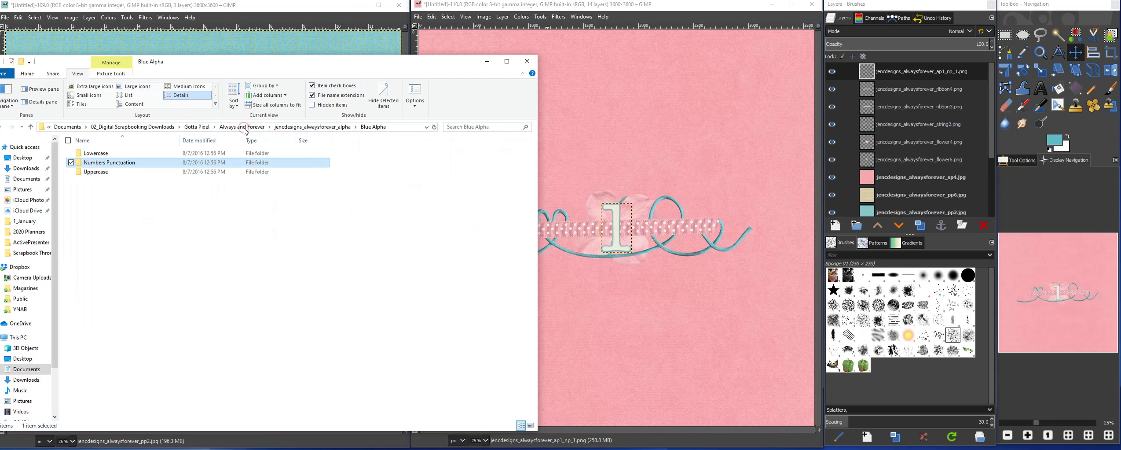
{"action": "double_click", "coordinate": [95, 172]}
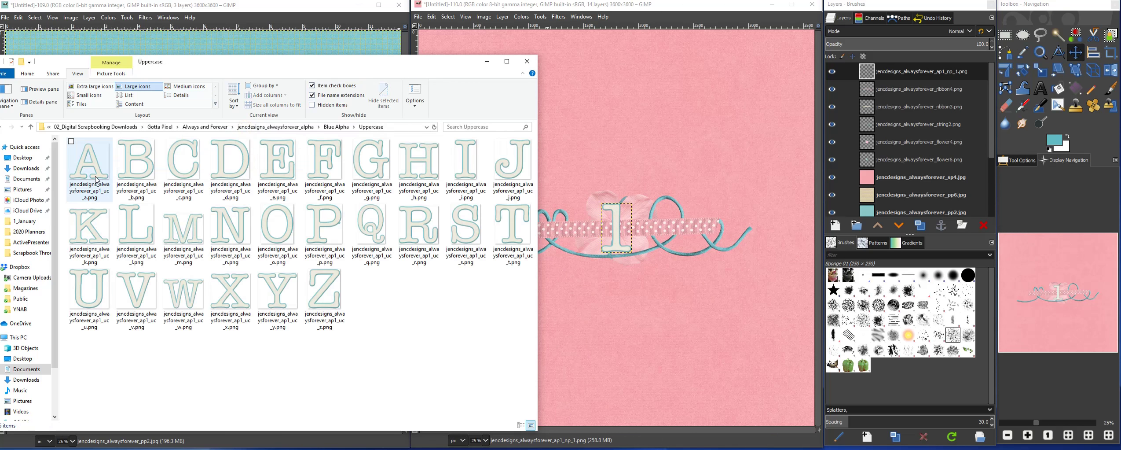
{"action": "left_click_drag", "start_coordinate": [420, 234], "coordinate": [548, 171]}
- Open the Blue Alpha's Lowercase folder and add the letters e, s and o to the four-photo image
{"action": "left_click", "coordinate": [326, 128]}
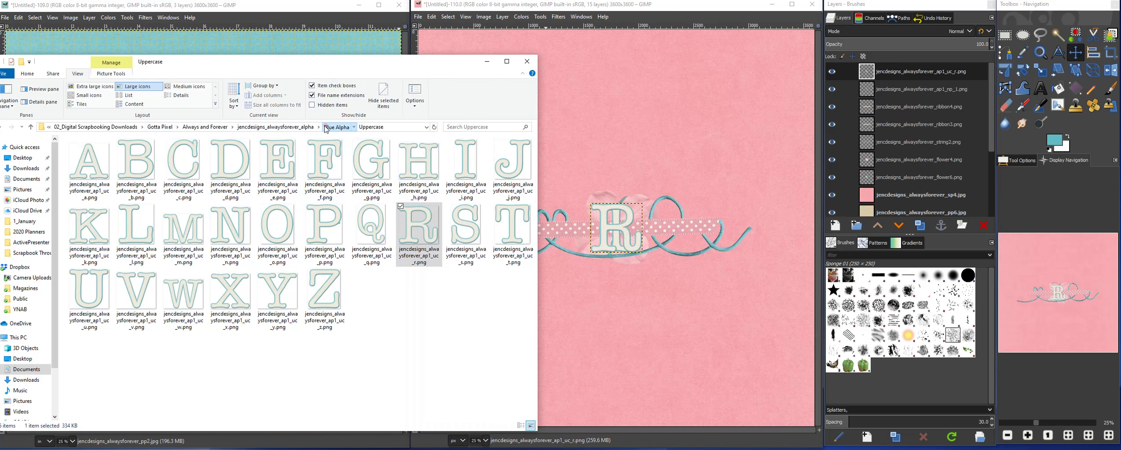
{"action": "double_click", "coordinate": [109, 157]}
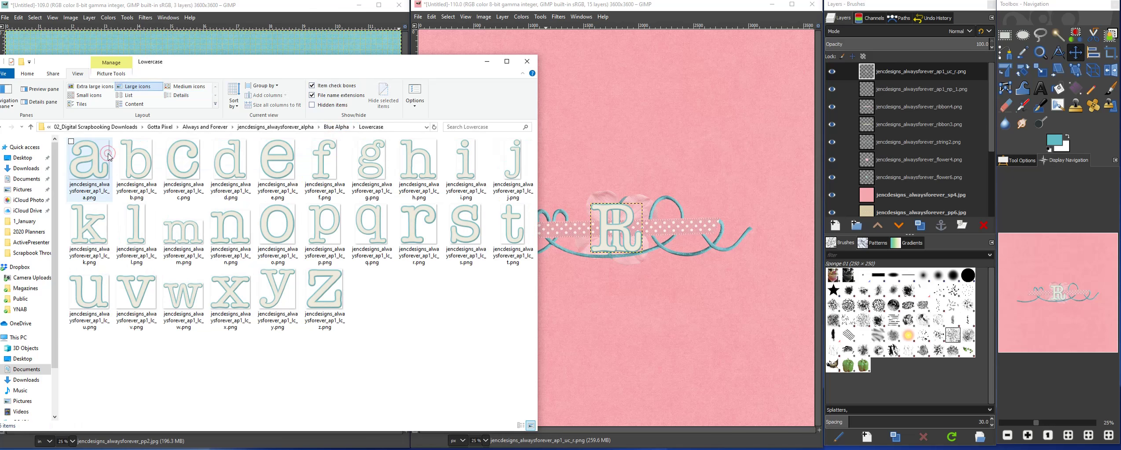
{"action": "left_click", "coordinate": [271, 167]}
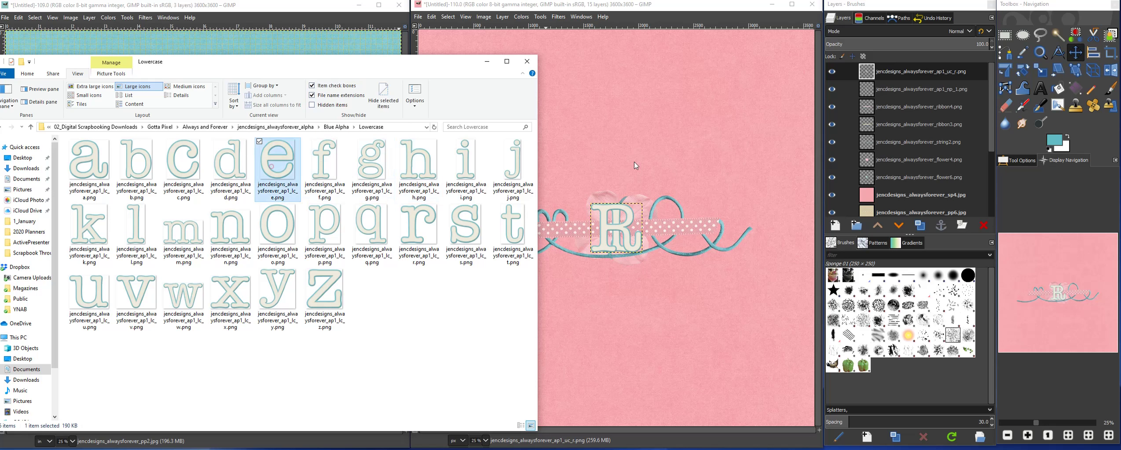
{"action": "left_click_drag", "start_coordinate": [272, 167], "coordinate": [651, 196]}
{"action": "left_click", "coordinate": [371, 318]}
{"action": "left_click", "coordinate": [303, 368]}
{"action": "left_click_drag", "start_coordinate": [277, 229], "coordinate": [684, 213]}
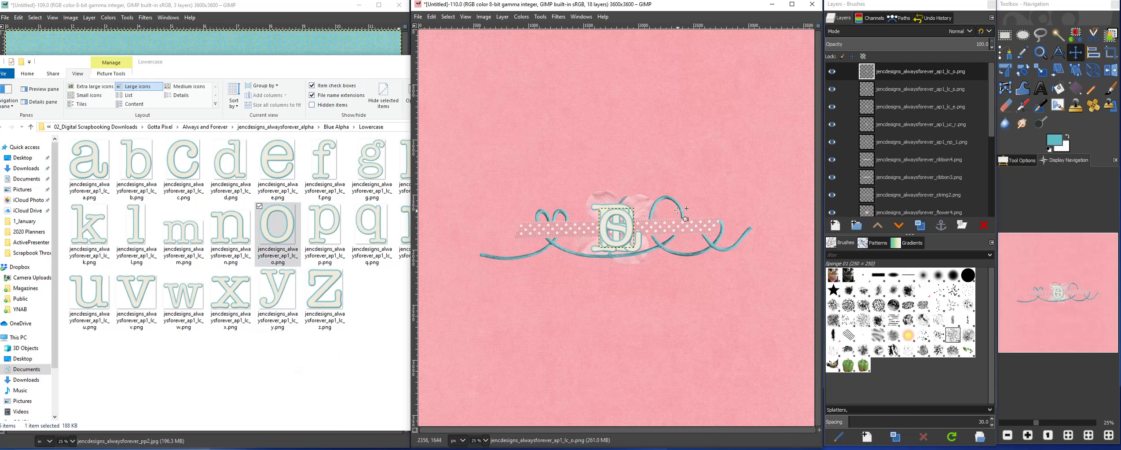
- Return to the four-photo image and move the letters o and s off the element pile, above the ribbon and string
{"action": "left_click", "coordinate": [326, 8]}
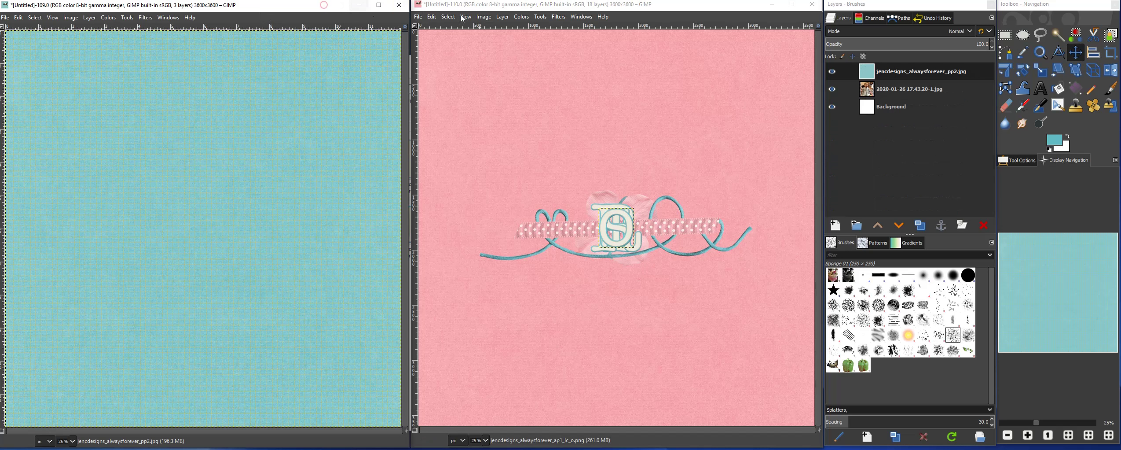
{"action": "left_click", "coordinate": [662, 7]}
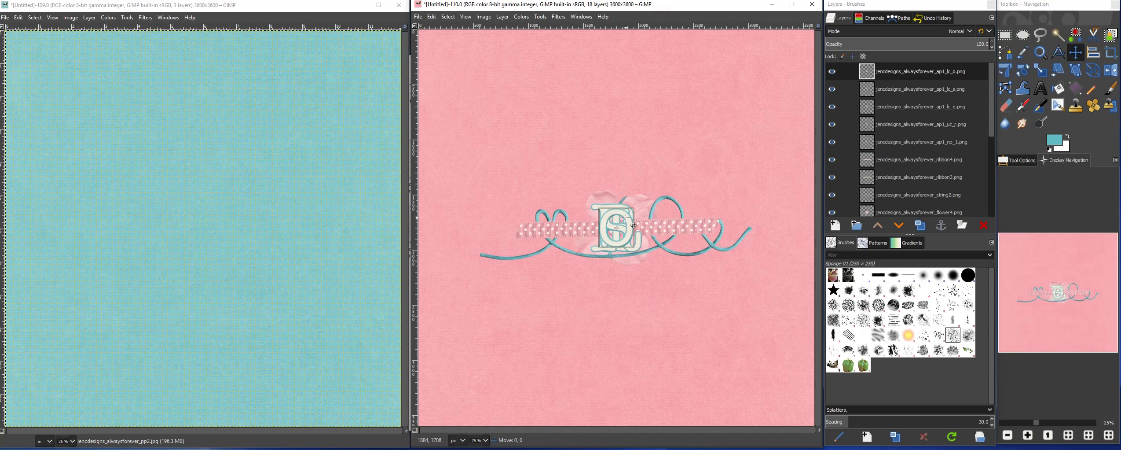
{"action": "left_click_drag", "start_coordinate": [633, 225], "coordinate": [604, 138]}
{"action": "left_click_drag", "start_coordinate": [620, 226], "coordinate": [616, 149]}
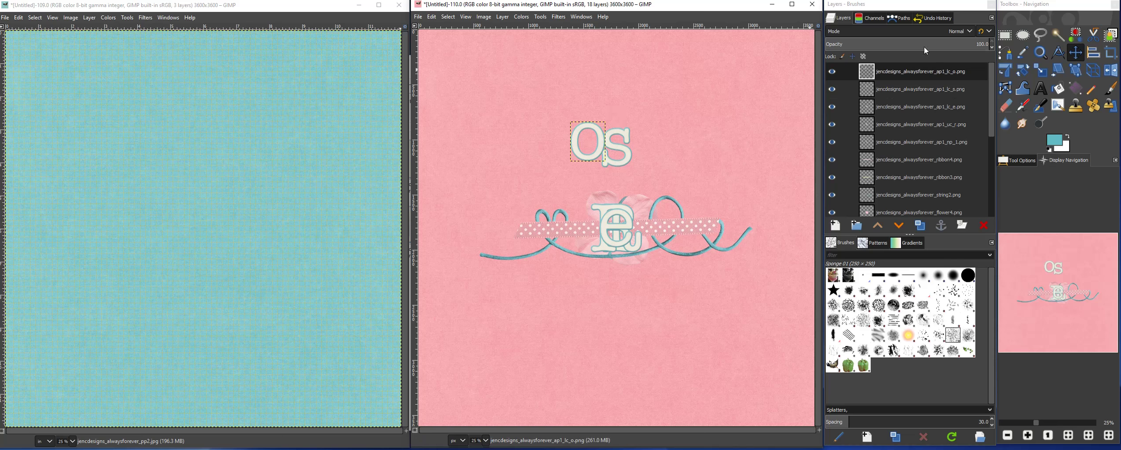
- Move the teal, chevron and pink paper layers below the four photo layers, with the pink paper uppermost and the teal lowest
{"action": "left_click_drag", "start_coordinate": [992, 117], "coordinate": [993, 191]}
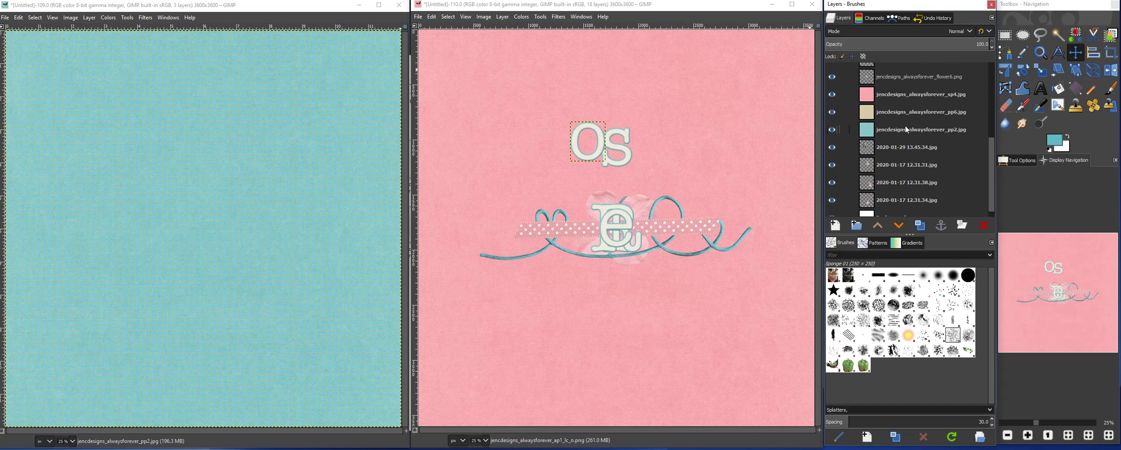
{"action": "left_click_drag", "start_coordinate": [905, 126], "coordinate": [917, 210]}
{"action": "left_click_drag", "start_coordinate": [897, 104], "coordinate": [906, 164]}
{"action": "left_click_drag", "start_coordinate": [896, 85], "coordinate": [906, 159]}
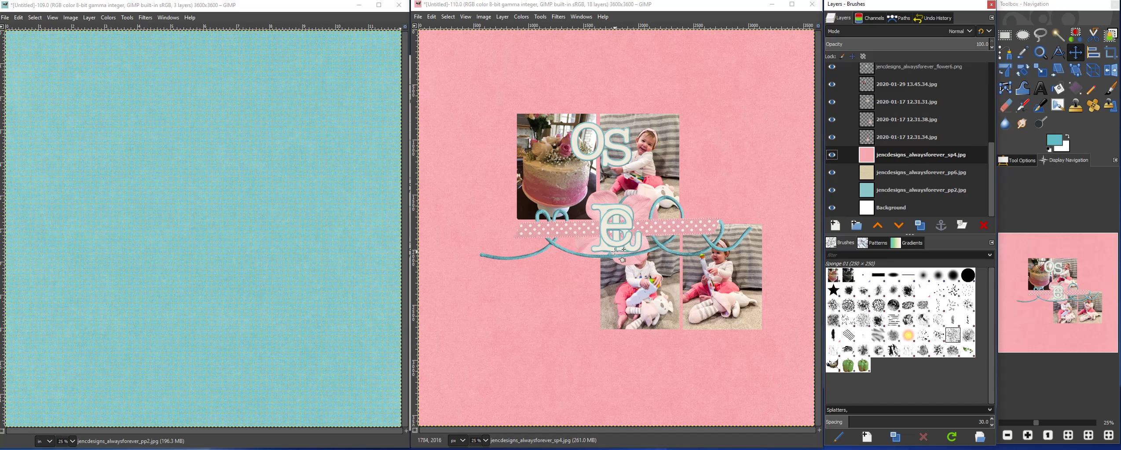
- Line up the letters R, o, s and e side by side as a title above the top two photos
{"action": "left_click_drag", "start_coordinate": [616, 240], "coordinate": [655, 100]}
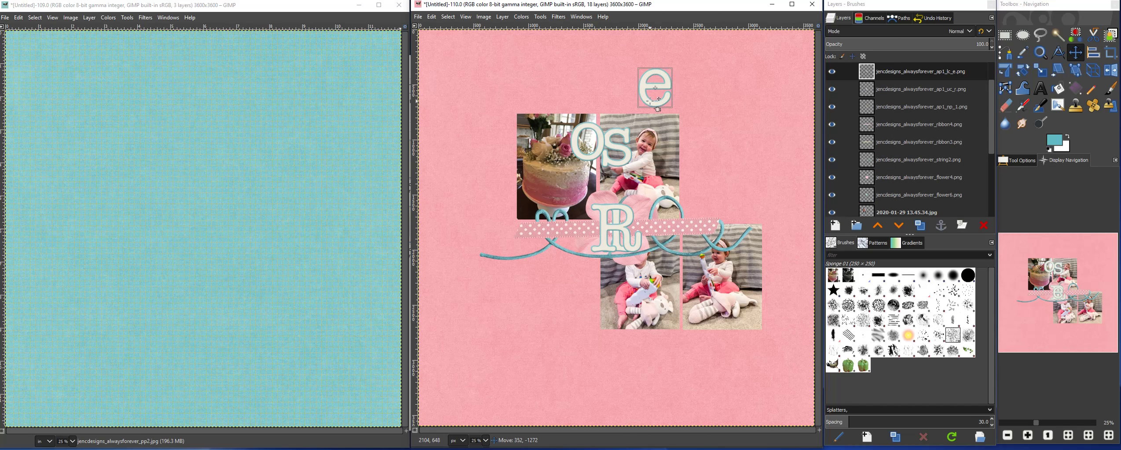
{"action": "left_click_drag", "start_coordinate": [617, 164], "coordinate": [626, 103]}
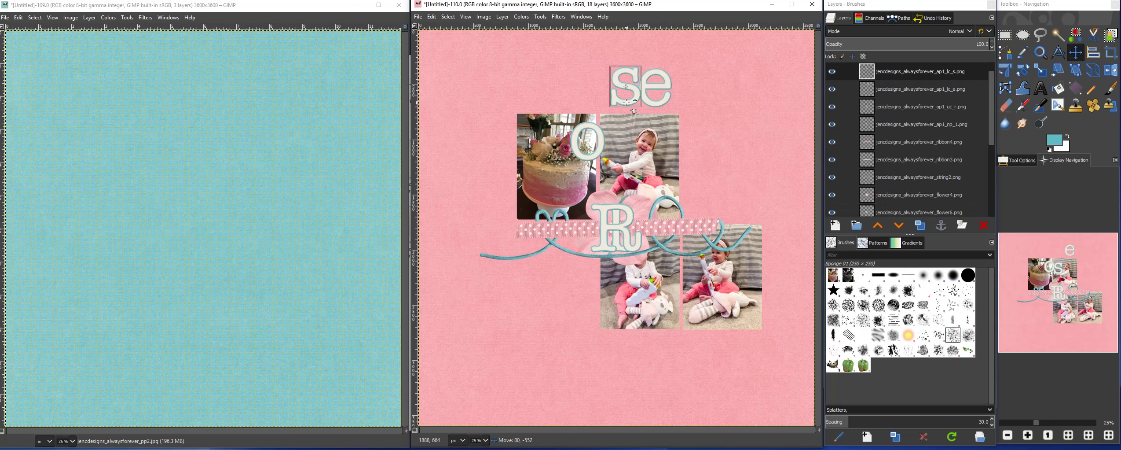
{"action": "left_click", "coordinate": [598, 161]}
{"action": "left_click_drag", "start_coordinate": [589, 156], "coordinate": [598, 103]}
{"action": "left_click", "coordinate": [599, 177]}
{"action": "left_click_drag", "start_coordinate": [612, 222], "coordinate": [555, 86]}
{"action": "left_click", "coordinate": [547, 86]}
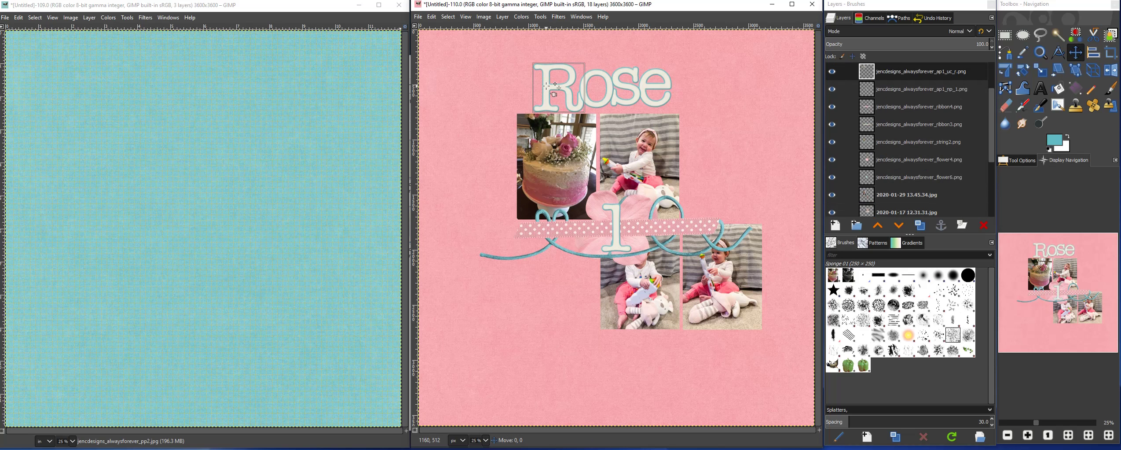
- Enlarge the uppercase R of the title to about 610 × 581 px with the Scale tool, extending it up and outward
{"action": "scroll", "coordinate": [912, 170], "scroll_direction": "up", "scroll_amount": 3}
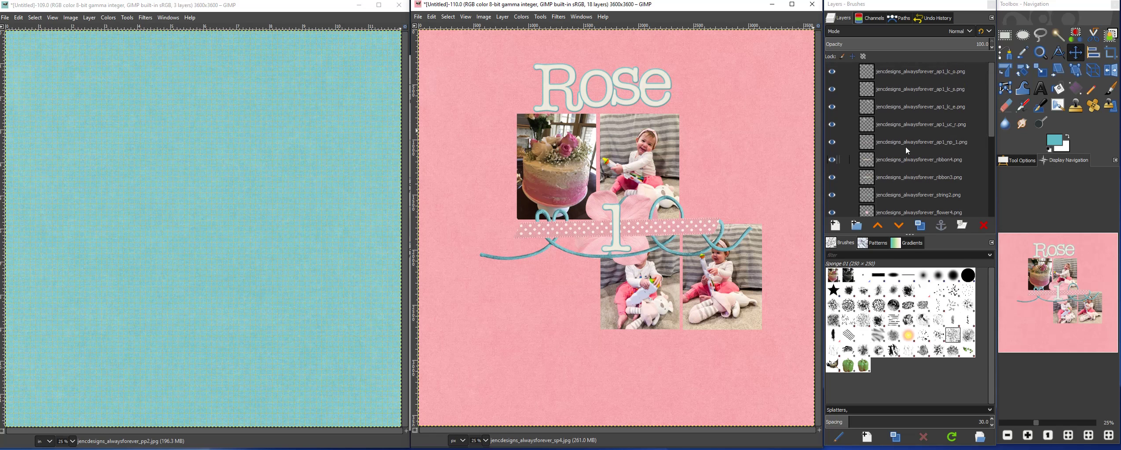
{"action": "left_click", "coordinate": [900, 127]}
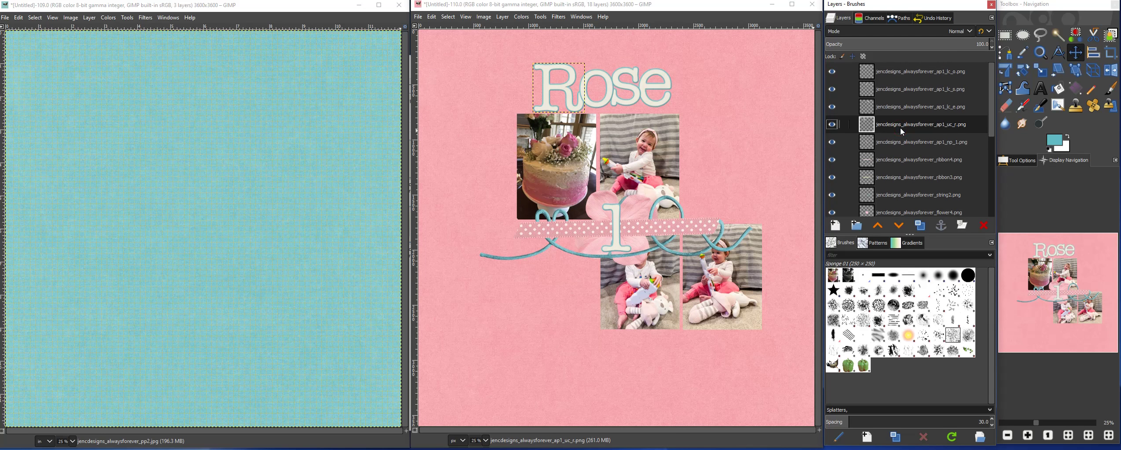
{"action": "left_click", "coordinate": [1041, 70]}
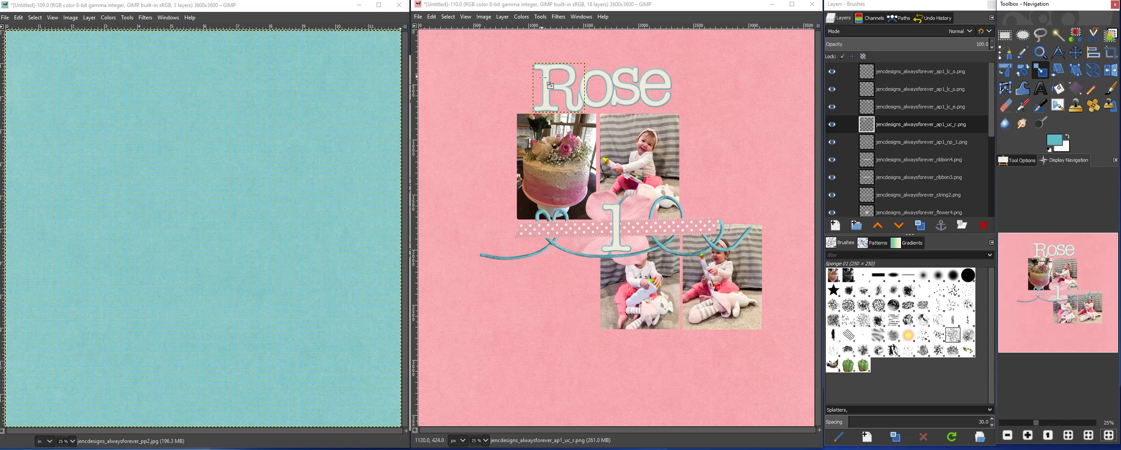
{"action": "left_click_drag", "start_coordinate": [542, 77], "coordinate": [527, 57]}
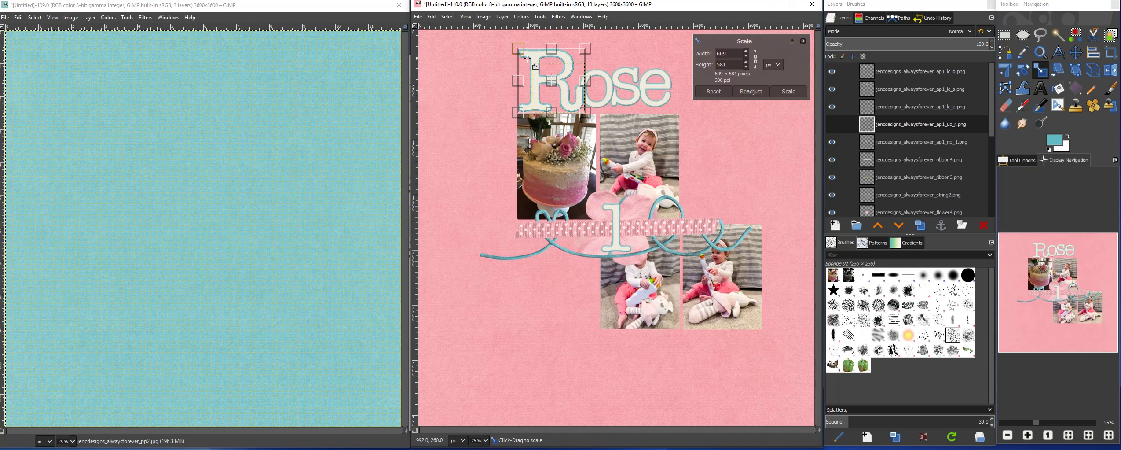
{"action": "left_click", "coordinate": [788, 91]}
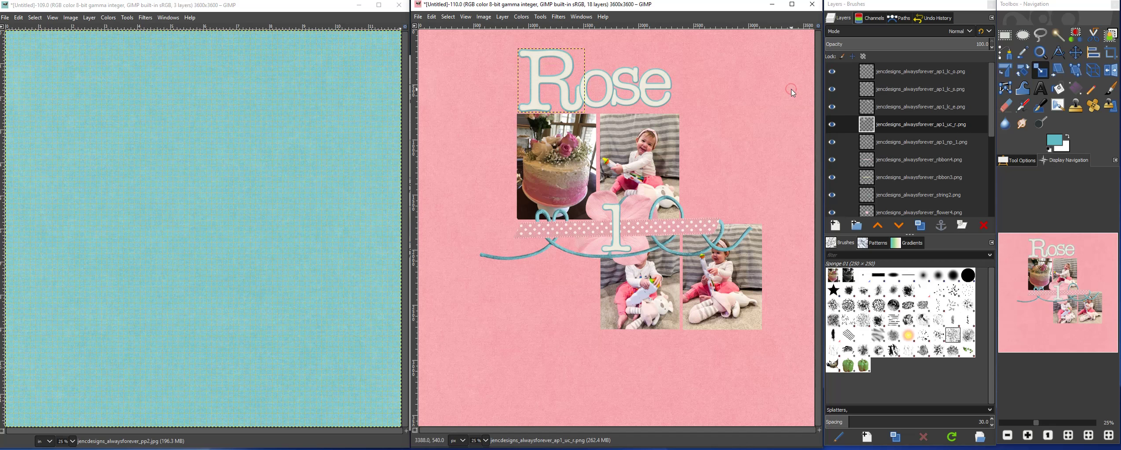
{"action": "left_click", "coordinate": [555, 80]}
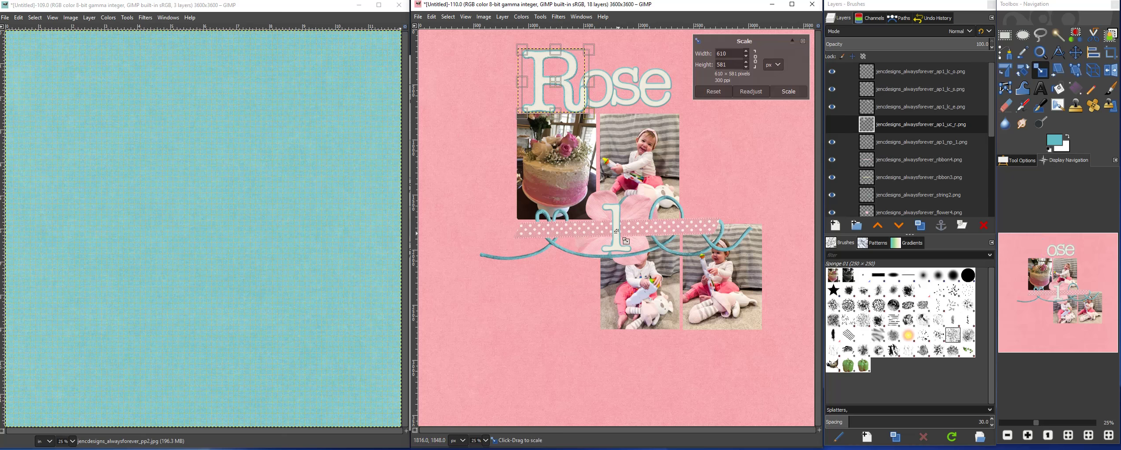
{"action": "left_click", "coordinate": [710, 92]}
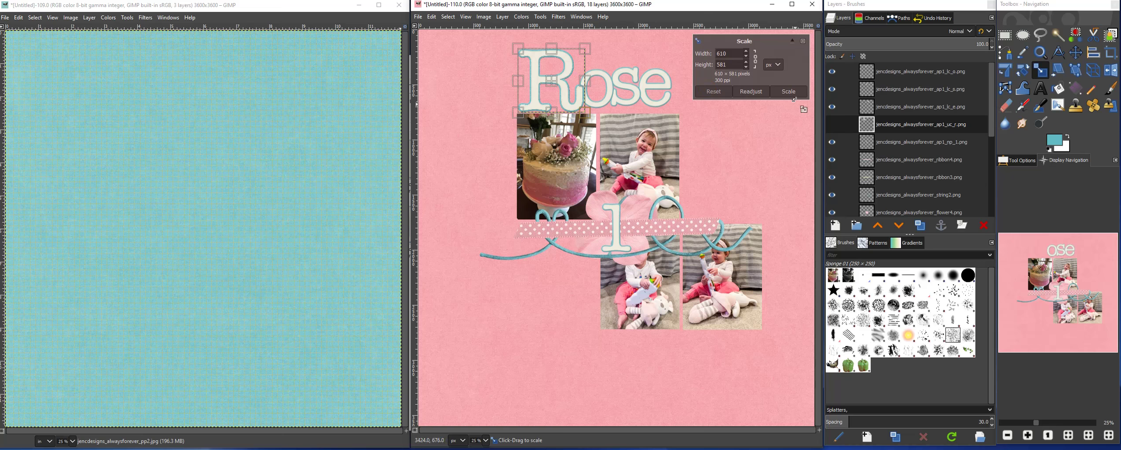
- Move the number 1 beside the top photos and spread the pink and yellow polka-dot ribbons across them
{"action": "left_click", "coordinate": [803, 40]}
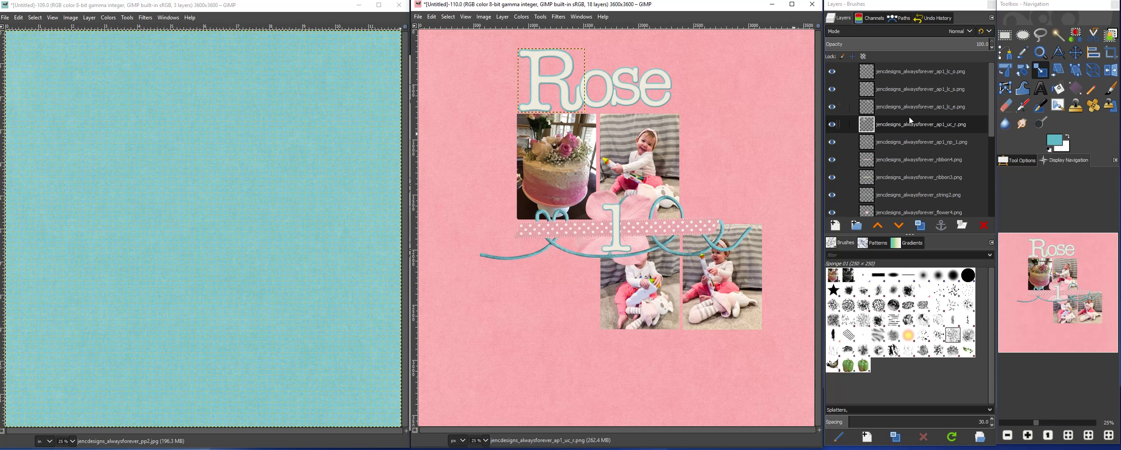
{"action": "left_click", "coordinate": [1080, 58]}
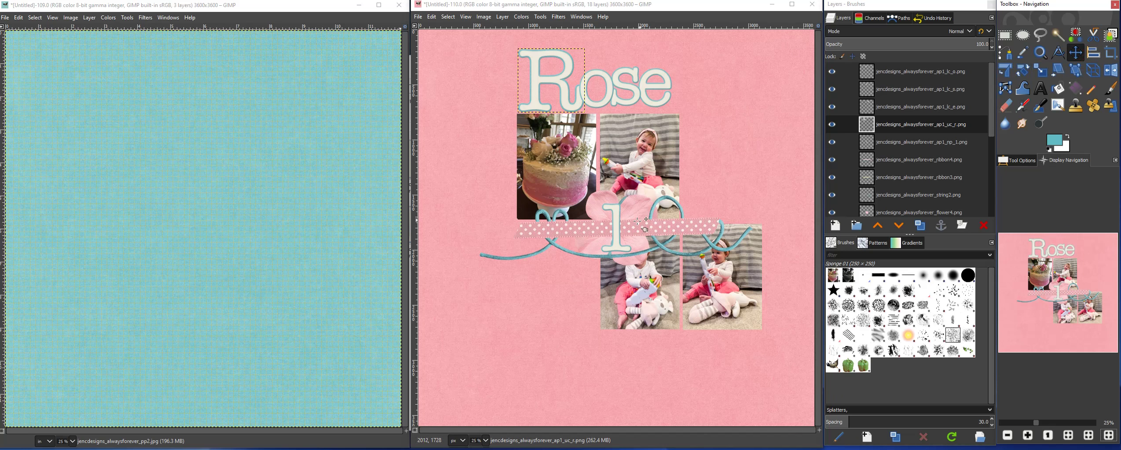
{"action": "left_click_drag", "start_coordinate": [617, 233], "coordinate": [753, 194]}
{"action": "left_click_drag", "start_coordinate": [620, 230], "coordinate": [589, 142]}
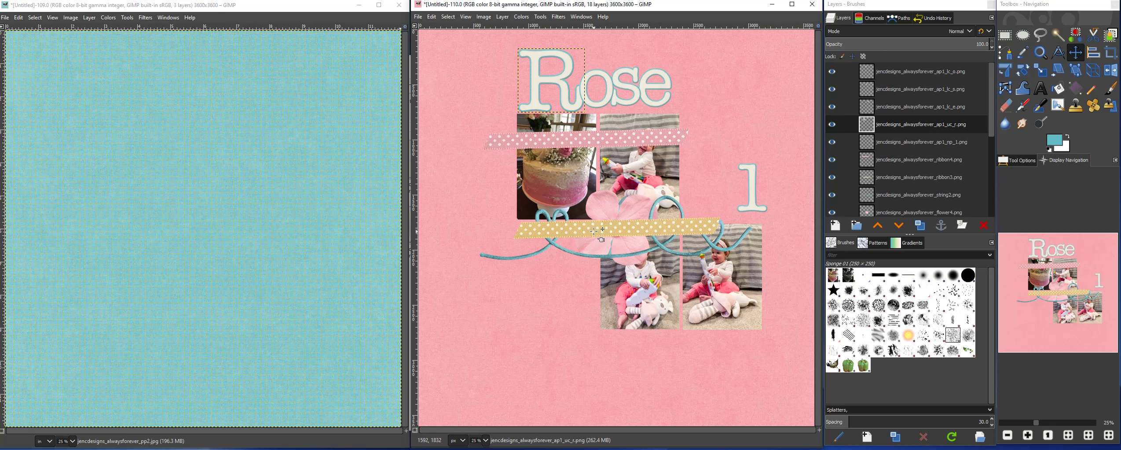
{"action": "left_click_drag", "start_coordinate": [595, 231], "coordinate": [569, 194]}
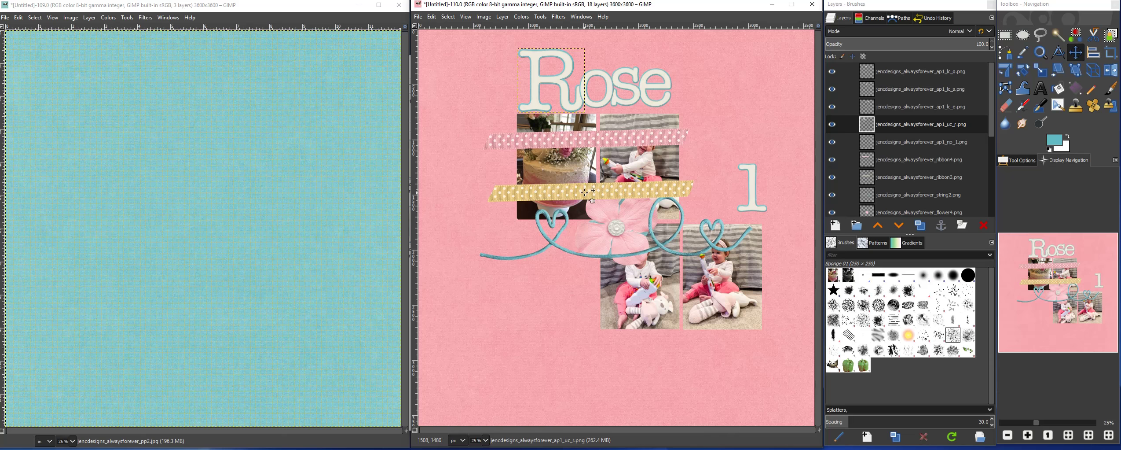
{"action": "left_click", "coordinate": [585, 192]}
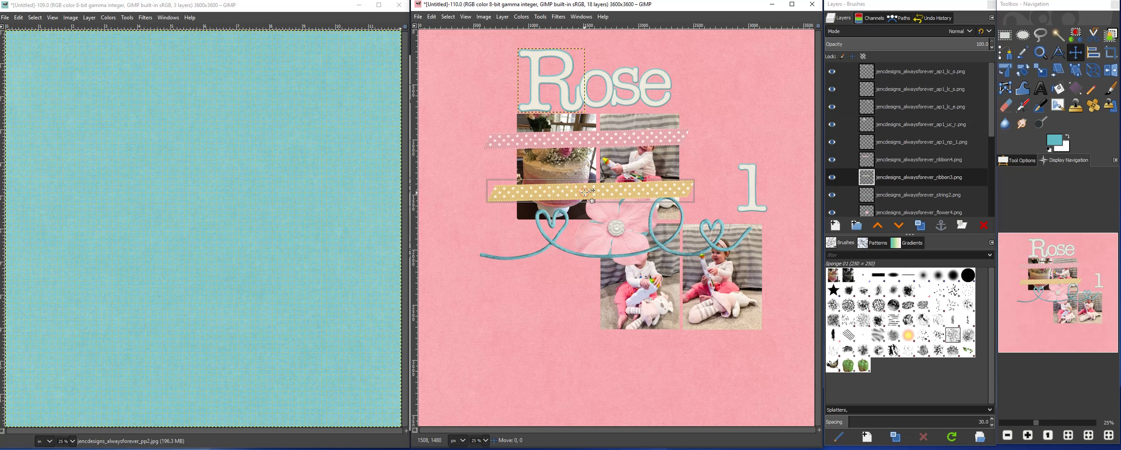
- Duplicate the pink polka-dot ribbon layer twice and the yellow polka-dot ribbon layer twice
{"action": "left_click", "coordinate": [962, 128]}
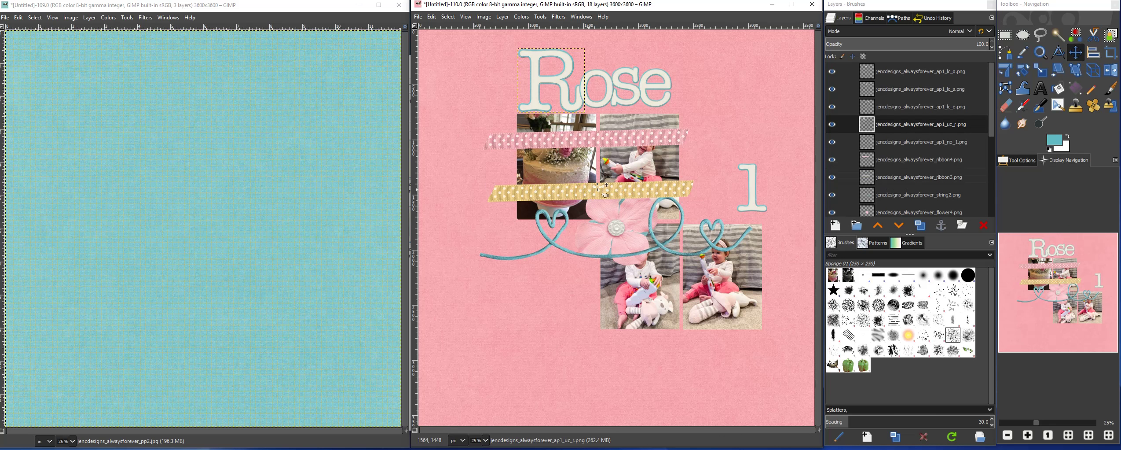
{"action": "left_click", "coordinate": [914, 159]}
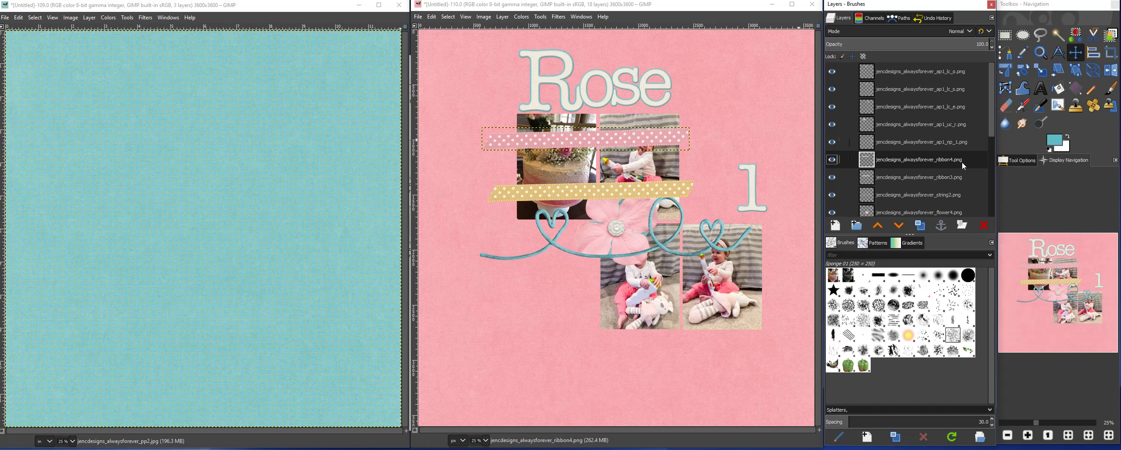
{"action": "left_click", "coordinate": [921, 225]}
{"action": "left_click", "coordinate": [920, 226]}
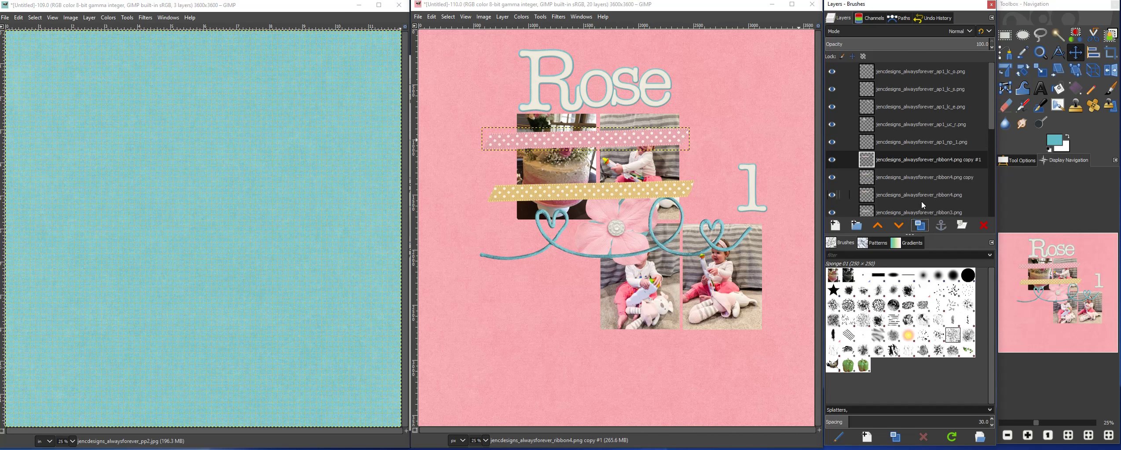
{"action": "left_click", "coordinate": [916, 212]}
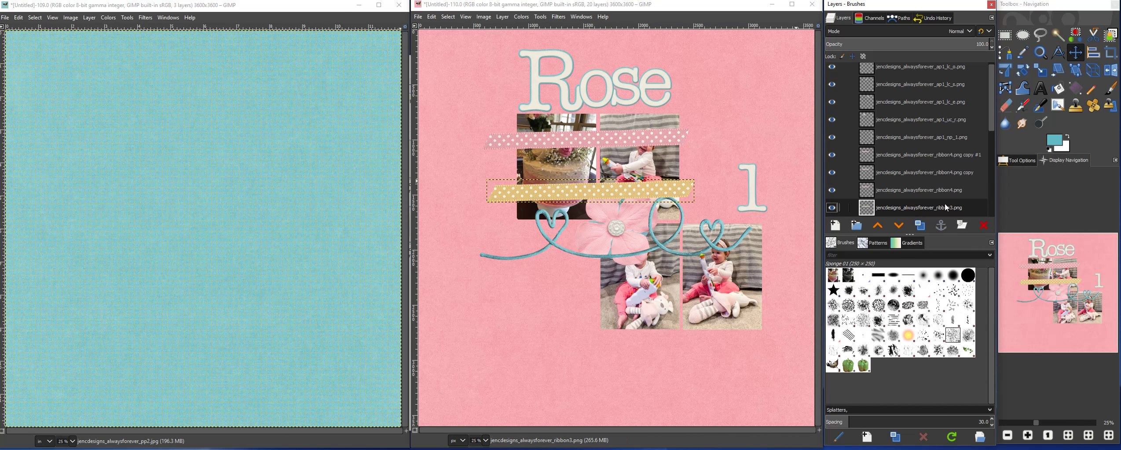
{"action": "left_click", "coordinate": [920, 226]}
{"action": "left_click", "coordinate": [920, 226]}
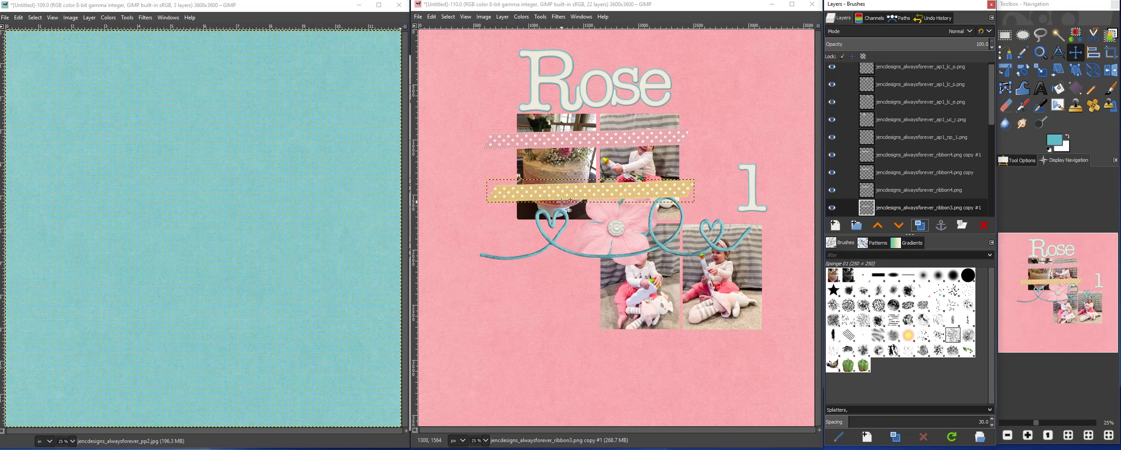
- Arrange the ribbons in alternating colours, three across the top photo pair and three across the bottom pair
{"action": "left_click_drag", "start_coordinate": [563, 193], "coordinate": [646, 276]}
{"action": "left_click_drag", "start_coordinate": [571, 138], "coordinate": [657, 305]}
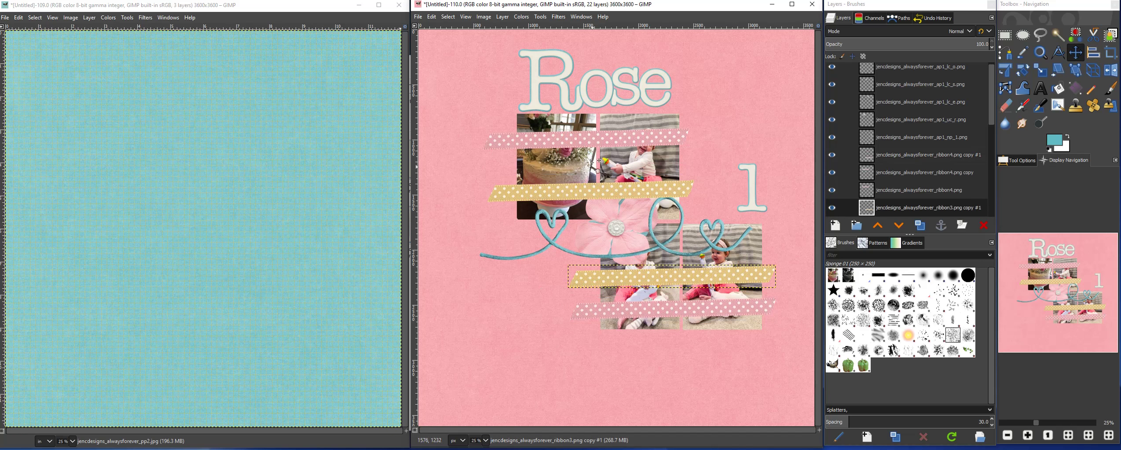
{"action": "left_click_drag", "start_coordinate": [580, 137], "coordinate": [672, 252]}
{"action": "left_click_drag", "start_coordinate": [575, 188], "coordinate": [600, 162]}
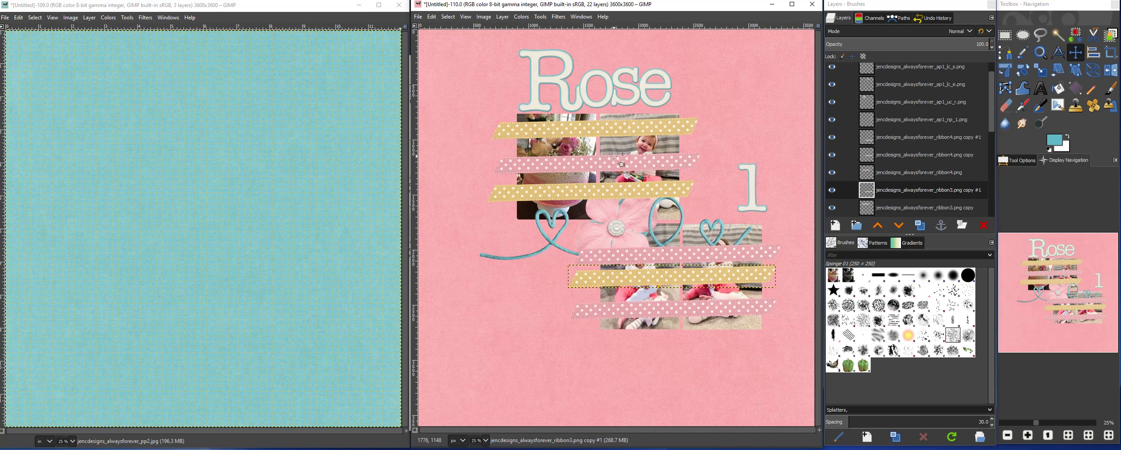
- Raise the four photo layers above all the ribbon layers and below the number 1 layer
{"action": "left_click_drag", "start_coordinate": [993, 90], "coordinate": [1003, 162]}
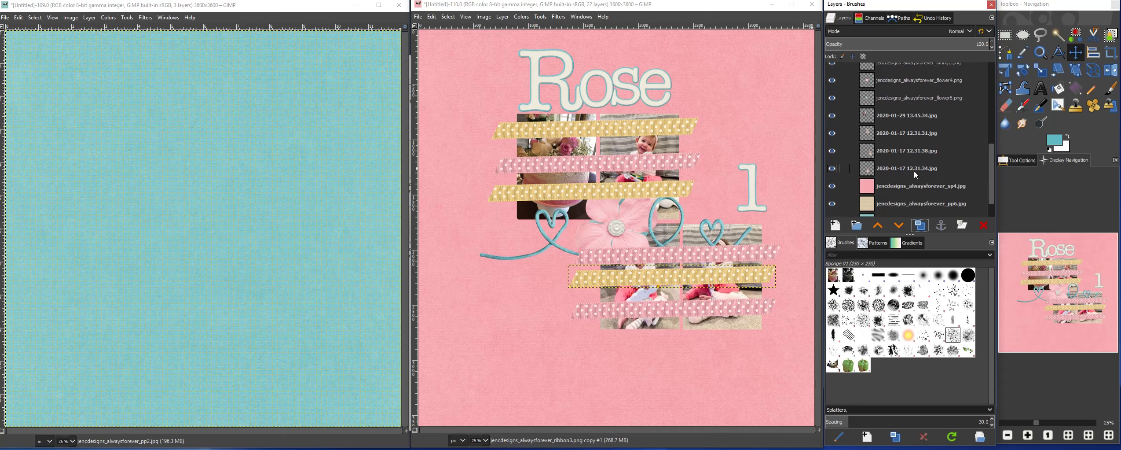
{"action": "left_click_drag", "start_coordinate": [913, 171], "coordinate": [919, 97]}
{"action": "scroll", "coordinate": [932, 174], "scroll_direction": "down", "scroll_amount": 3}
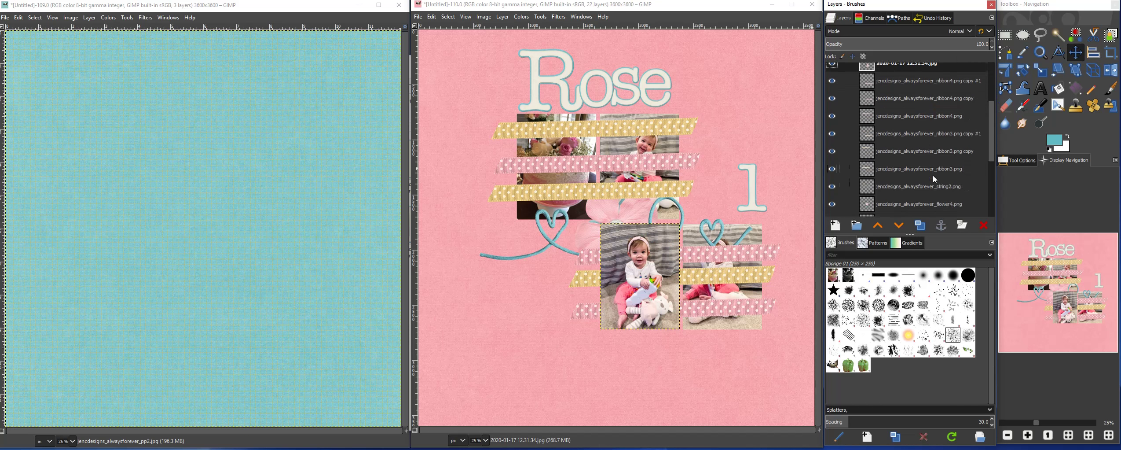
{"action": "left_click_drag", "start_coordinate": [908, 169], "coordinate": [896, 147]}
{"action": "scroll", "coordinate": [920, 185], "scroll_direction": "down", "scroll_amount": 2}
{"action": "scroll", "coordinate": [919, 181], "scroll_direction": "down", "scroll_amount": 3}
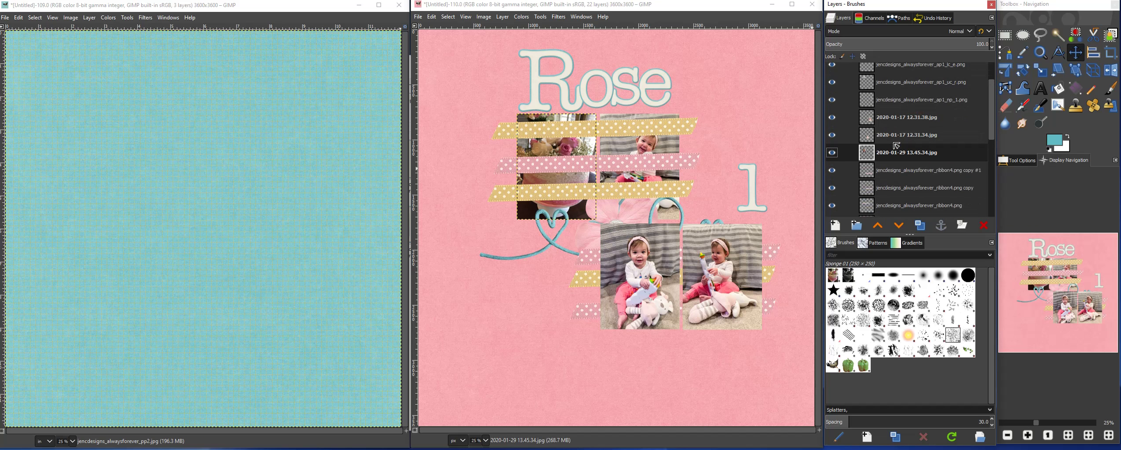
{"action": "scroll", "coordinate": [923, 196], "scroll_direction": "down", "scroll_amount": 5}
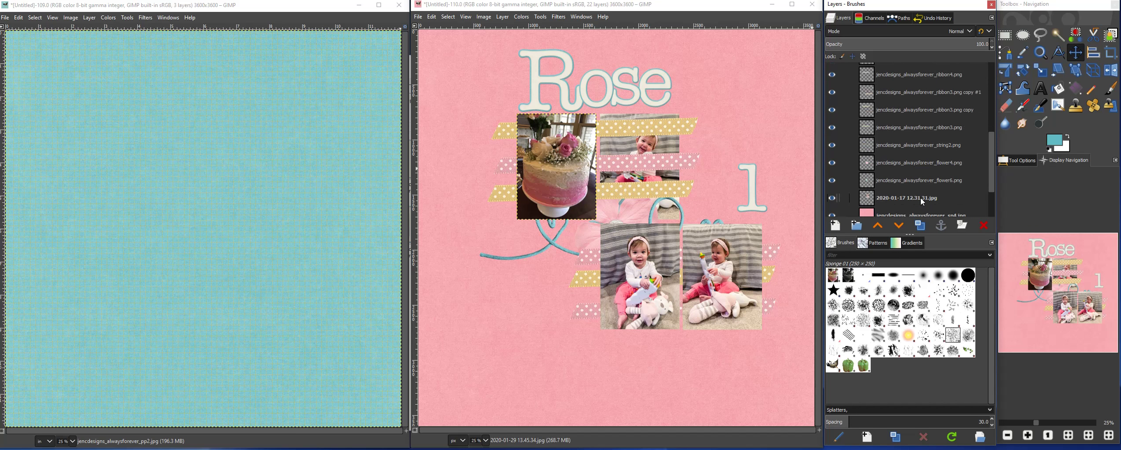
{"action": "left_click_drag", "start_coordinate": [921, 198], "coordinate": [917, 102]}
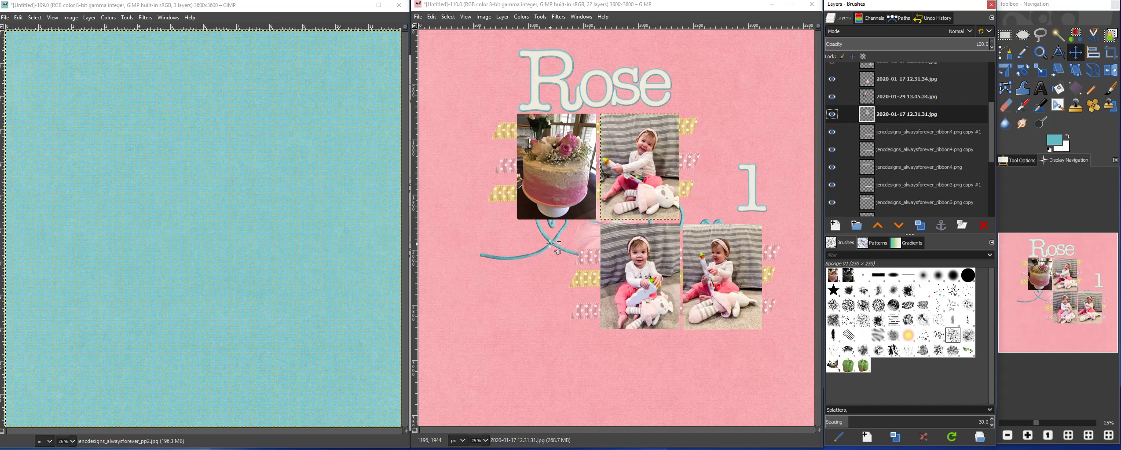
- Move the blue heart string to the lower edge of the bottom photos and raise its layer to the top of the stack
{"action": "left_click_drag", "start_coordinate": [550, 243], "coordinate": [580, 329]}
{"action": "mouse_move", "coordinate": [573, 327]}
{"action": "left_mouse_down"}
{"action": "mouse_move", "coordinate": [572, 382]}
{"action": "mouse_move", "coordinate": [576, 308]}
{"action": "mouse_move", "coordinate": [564, 328]}
{"action": "left_mouse_up"}
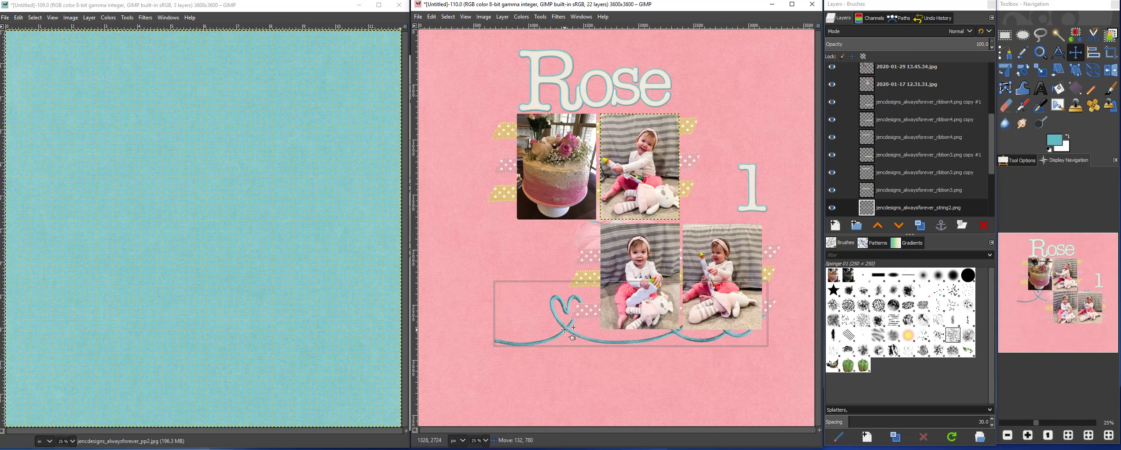
{"action": "left_click_drag", "start_coordinate": [565, 329], "coordinate": [564, 329]}
{"action": "left_click", "coordinate": [938, 210]}
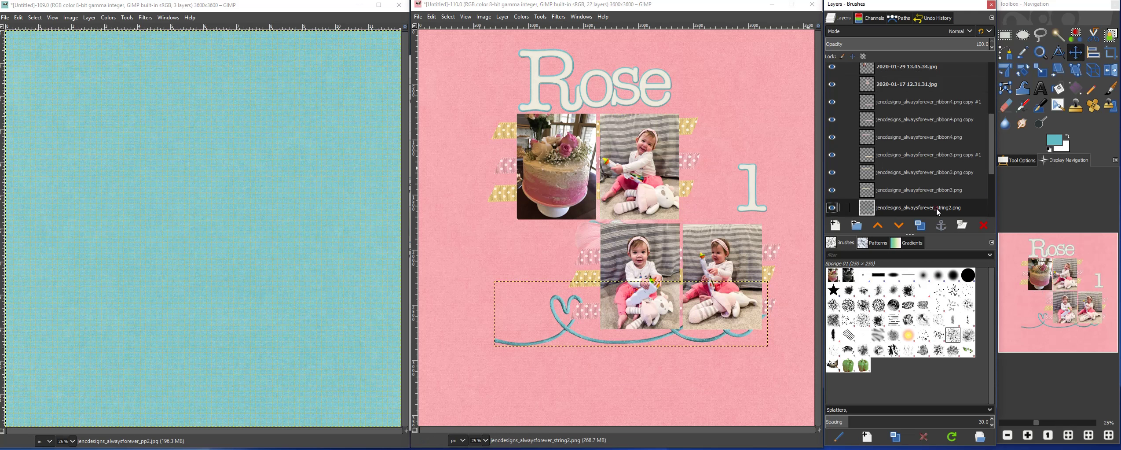
{"action": "left_click_drag", "start_coordinate": [938, 211], "coordinate": [933, 71]}
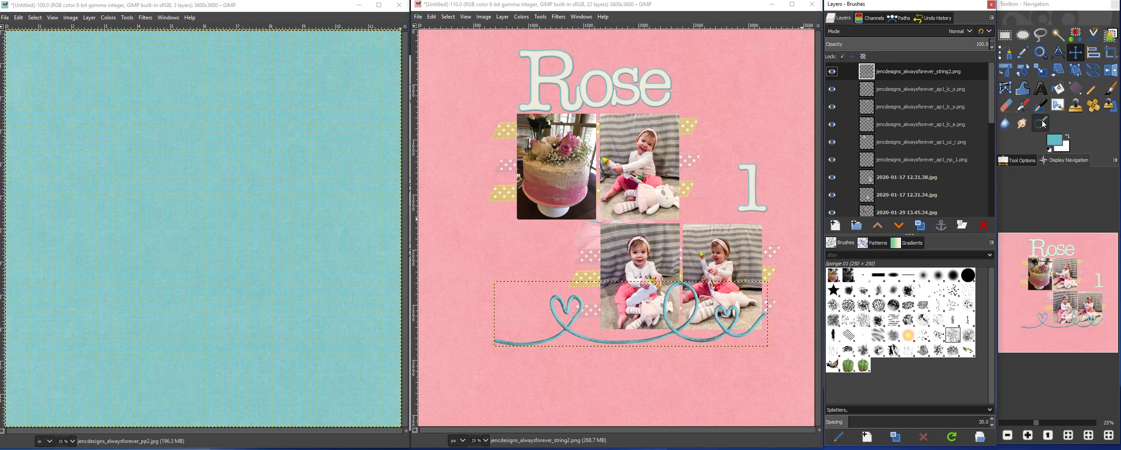
- Flip the heart string horizontally and nudge it slightly up and to the left over the bottom photos
{"action": "left_click", "coordinate": [1113, 71]}
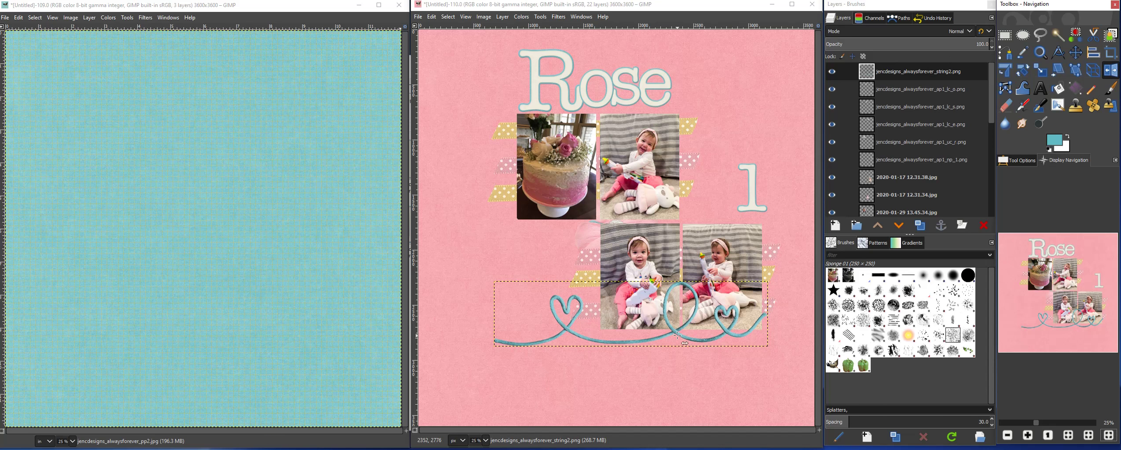
{"action": "left_click", "coordinate": [725, 331]}
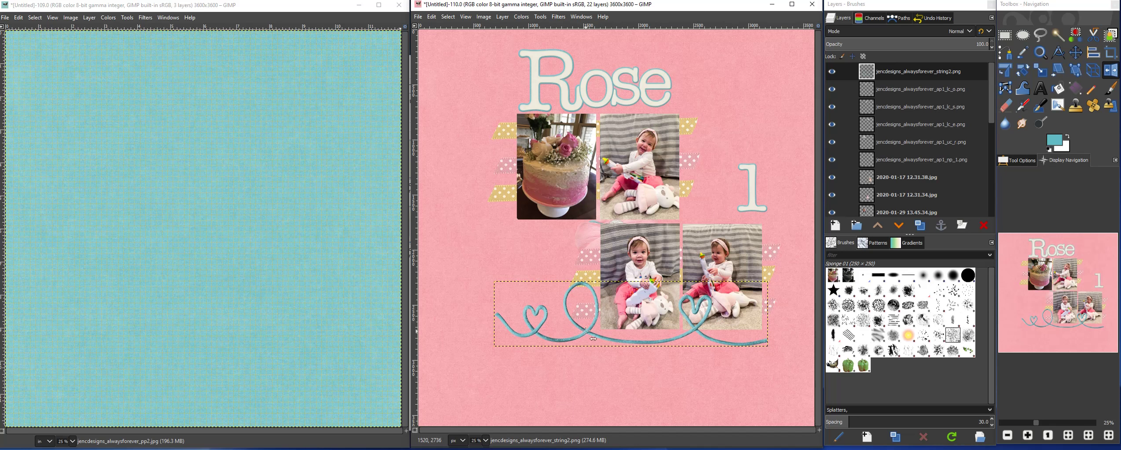
{"action": "left_click", "coordinate": [1076, 52]}
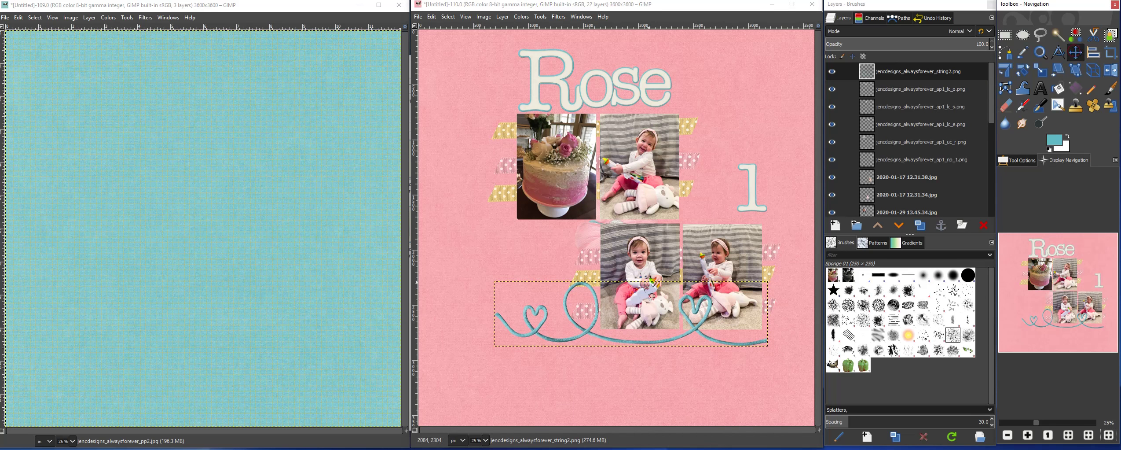
{"action": "mouse_move", "coordinate": [587, 332]}
{"action": "left_mouse_down"}
{"action": "mouse_move", "coordinate": [596, 316]}
{"action": "mouse_move", "coordinate": [568, 320]}
{"action": "mouse_move", "coordinate": [583, 326]}
{"action": "left_mouse_up"}
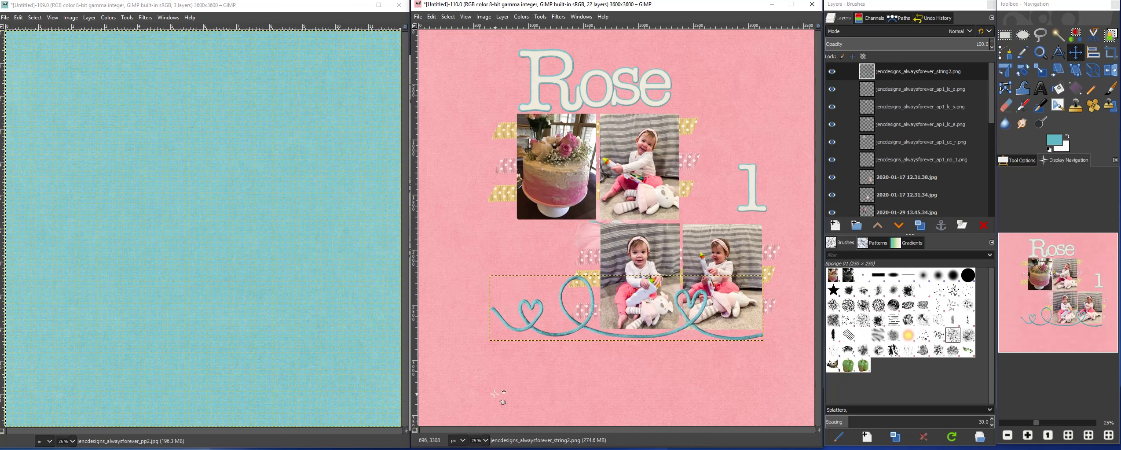
{"action": "left_click_drag", "start_coordinate": [495, 403], "coordinate": [497, 409]}
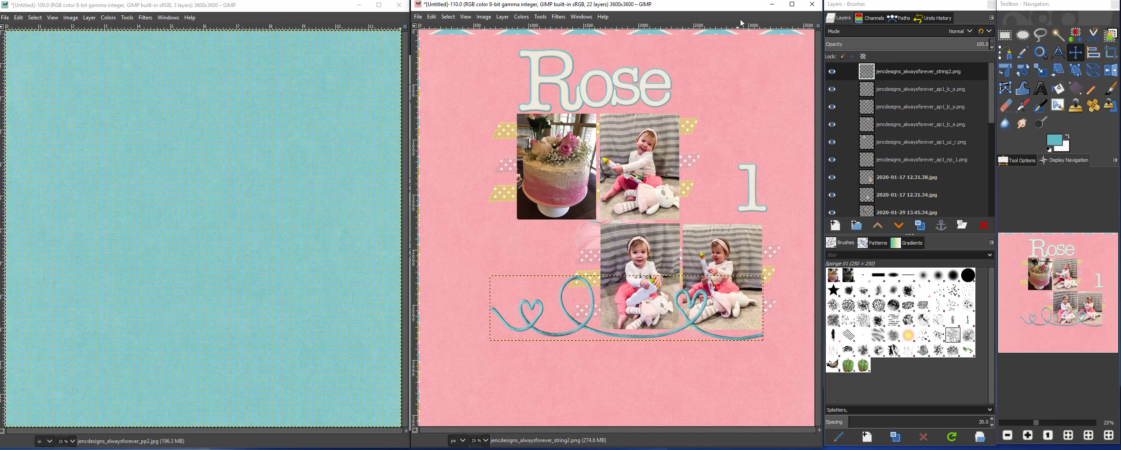
{"action": "left_click", "coordinate": [432, 17]}
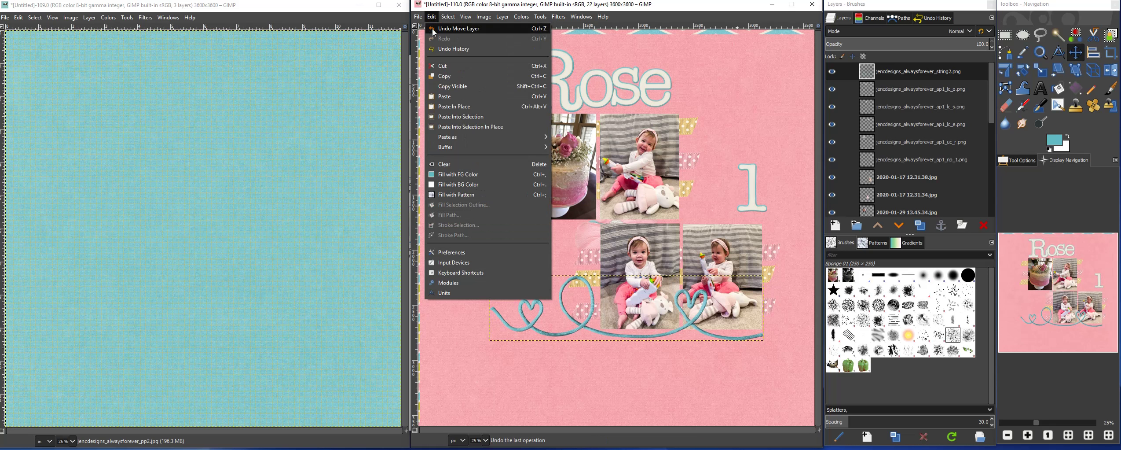
{"action": "left_click", "coordinate": [434, 28]}
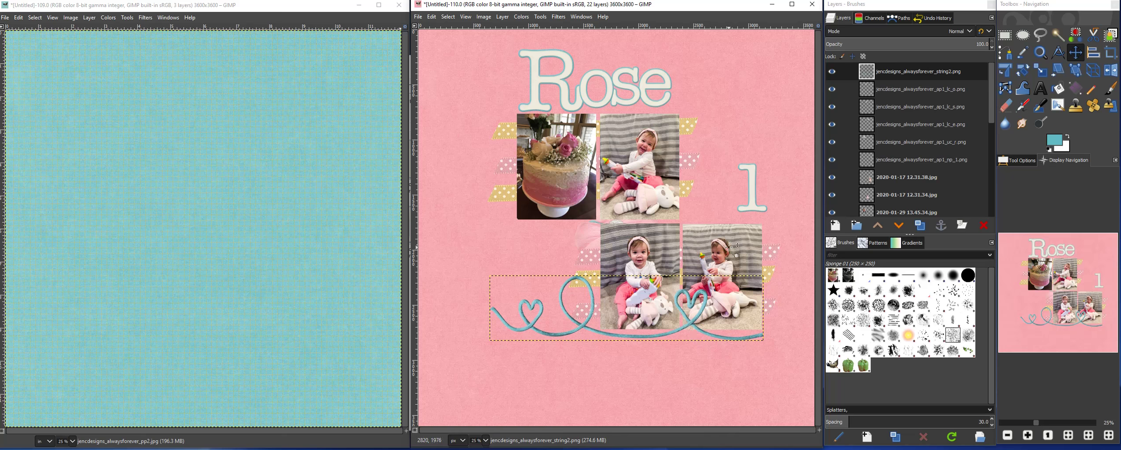
- Shift the four photos down the page as a group and move the pink and blue flowers to the page's left side
{"action": "left_click_drag", "start_coordinate": [729, 245], "coordinate": [732, 273]}
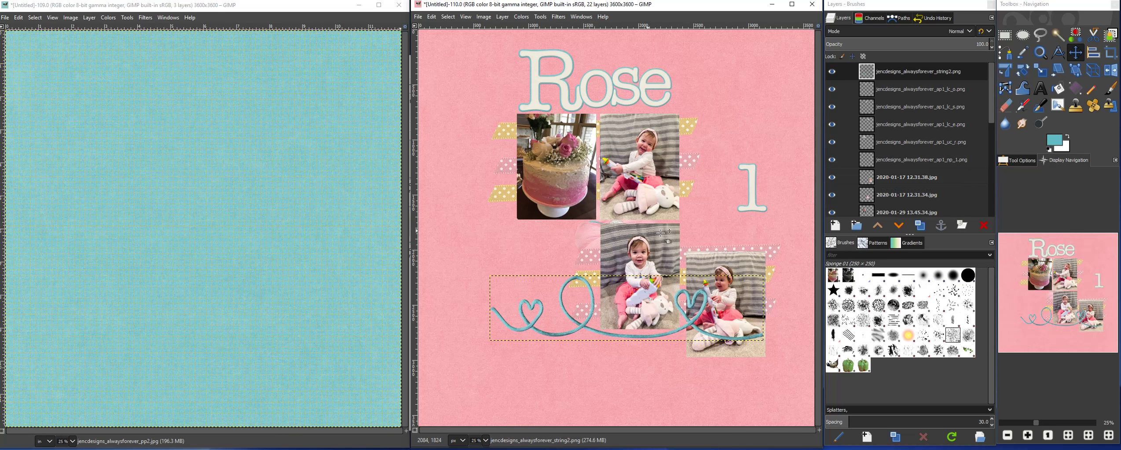
{"action": "left_click_drag", "start_coordinate": [641, 231], "coordinate": [643, 258]}
{"action": "left_click_drag", "start_coordinate": [638, 161], "coordinate": [643, 190]}
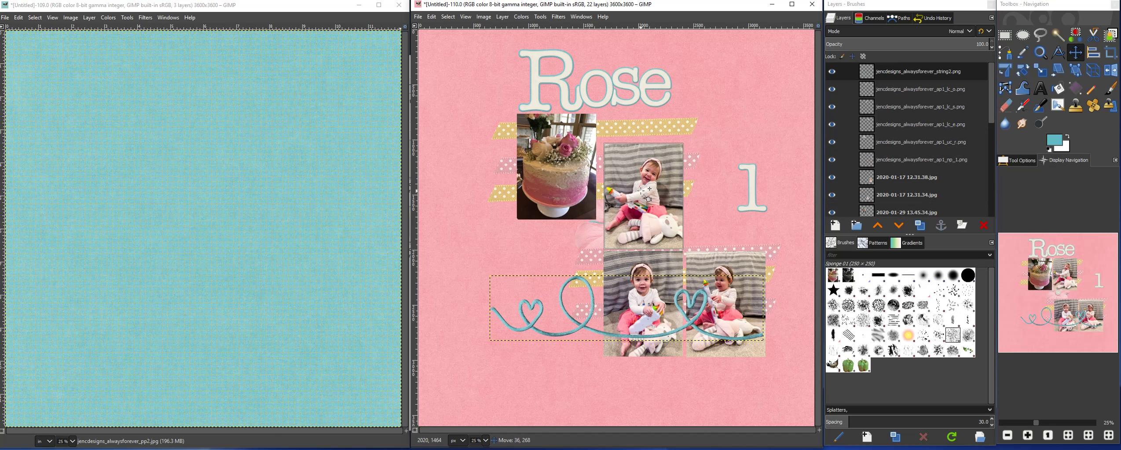
{"action": "left_click_drag", "start_coordinate": [592, 230], "coordinate": [430, 270]}
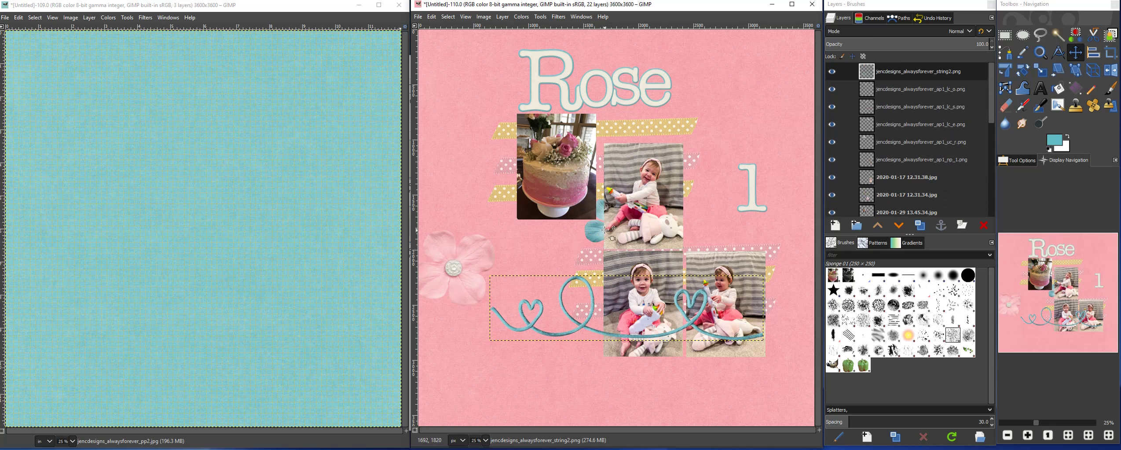
{"action": "left_click_drag", "start_coordinate": [589, 232], "coordinate": [428, 172]}
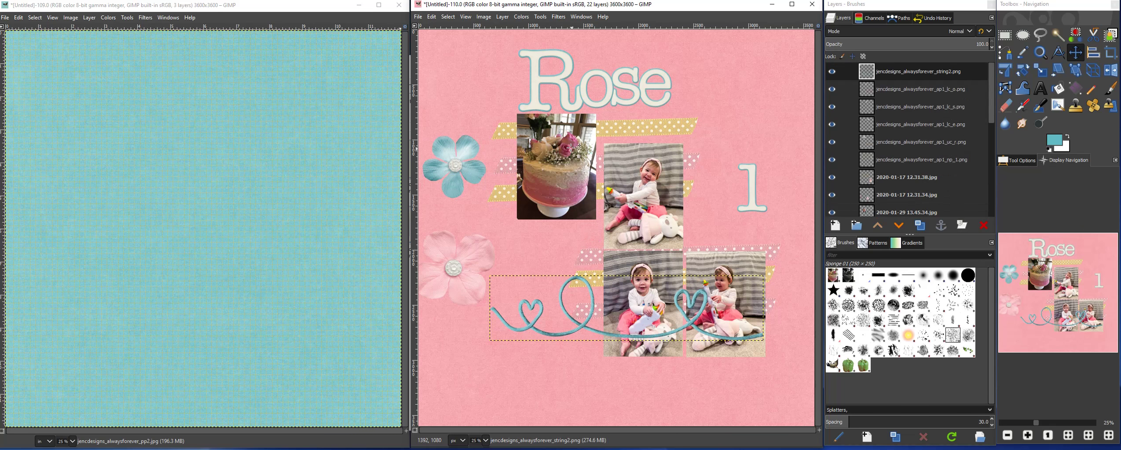
{"action": "left_click_drag", "start_coordinate": [550, 153], "coordinate": [511, 231]}
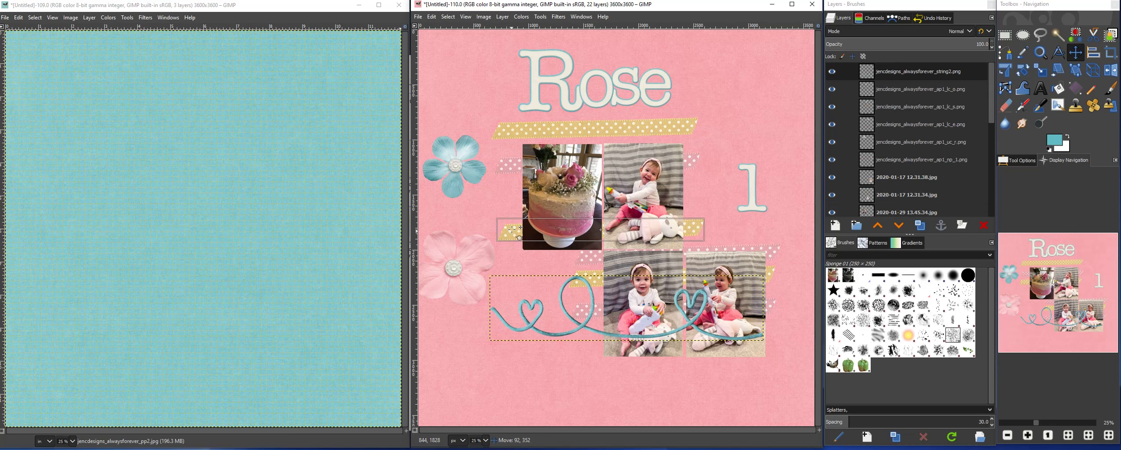
- Move the ribbons down behind the repositioned photos and lower the heart string along the bottom pair
{"action": "left_click_drag", "start_coordinate": [502, 166], "coordinate": [504, 181]}
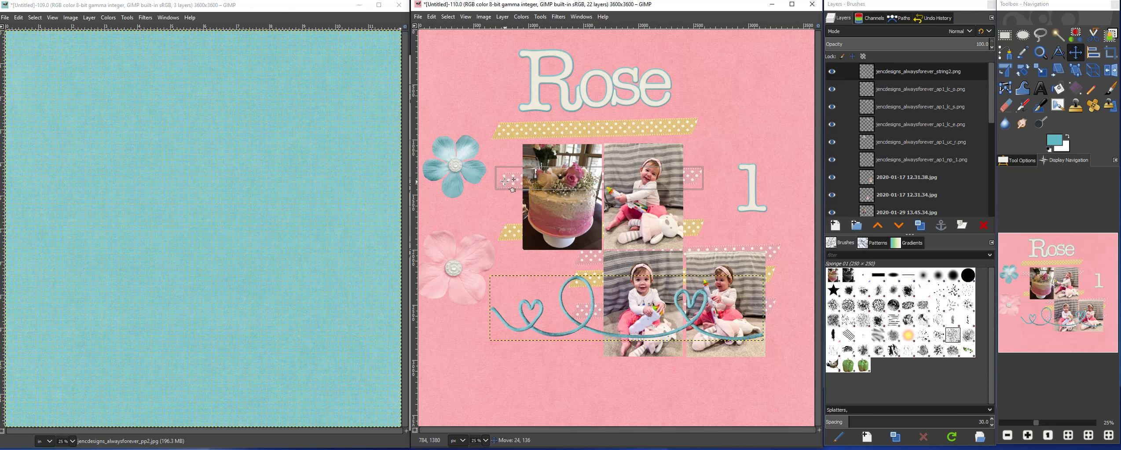
{"action": "left_click_drag", "start_coordinate": [504, 131], "coordinate": [511, 180]}
{"action": "left_click_drag", "start_coordinate": [582, 308], "coordinate": [594, 338]}
{"action": "left_click_drag", "start_coordinate": [598, 277], "coordinate": [605, 318]}
{"action": "left_click_drag", "start_coordinate": [592, 260], "coordinate": [598, 282]}
{"action": "left_click", "coordinate": [595, 285]}
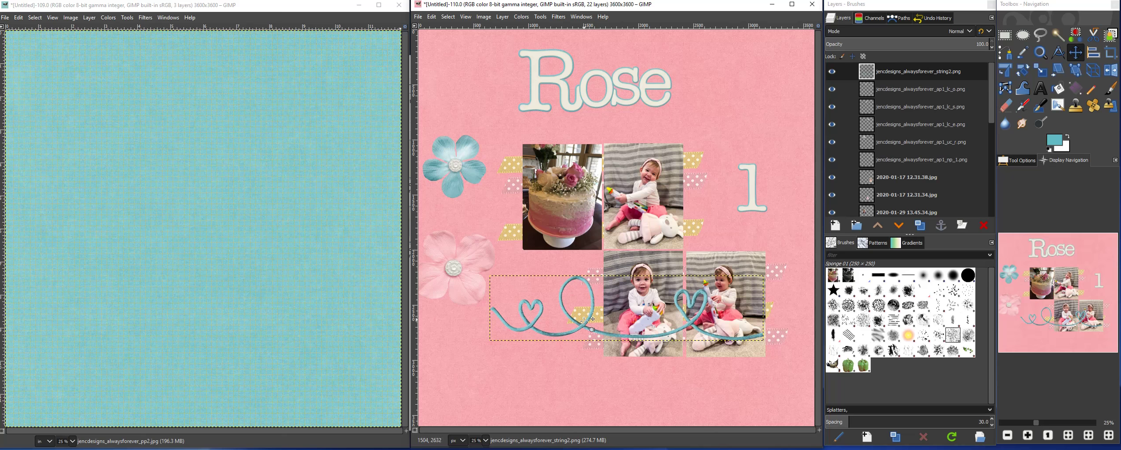
{"action": "left_click_drag", "start_coordinate": [580, 324], "coordinate": [577, 350]}
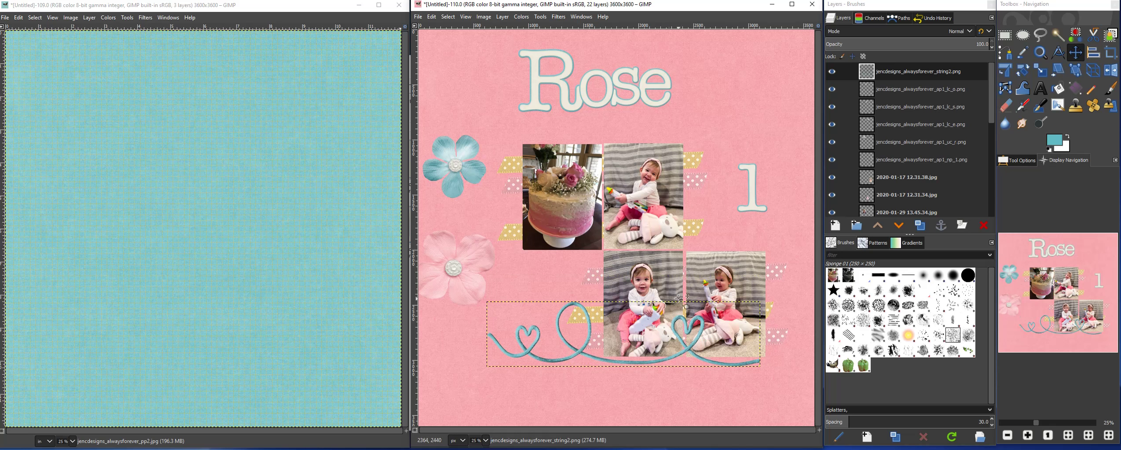
- Enlarge the number 1 to 554 × 885 px and position it to the right of the upper photos
{"action": "left_click_drag", "start_coordinate": [754, 184], "coordinate": [753, 217]}
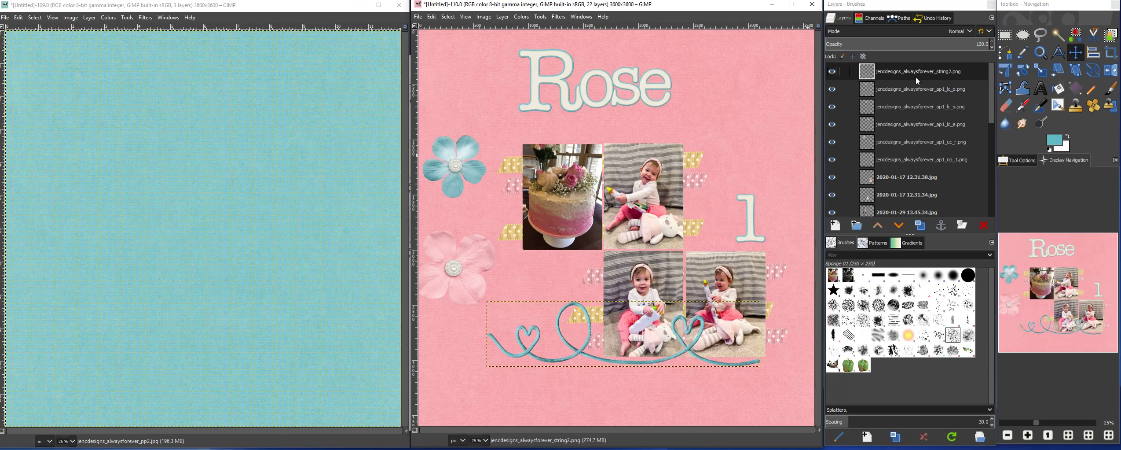
{"action": "left_click", "coordinate": [906, 161]}
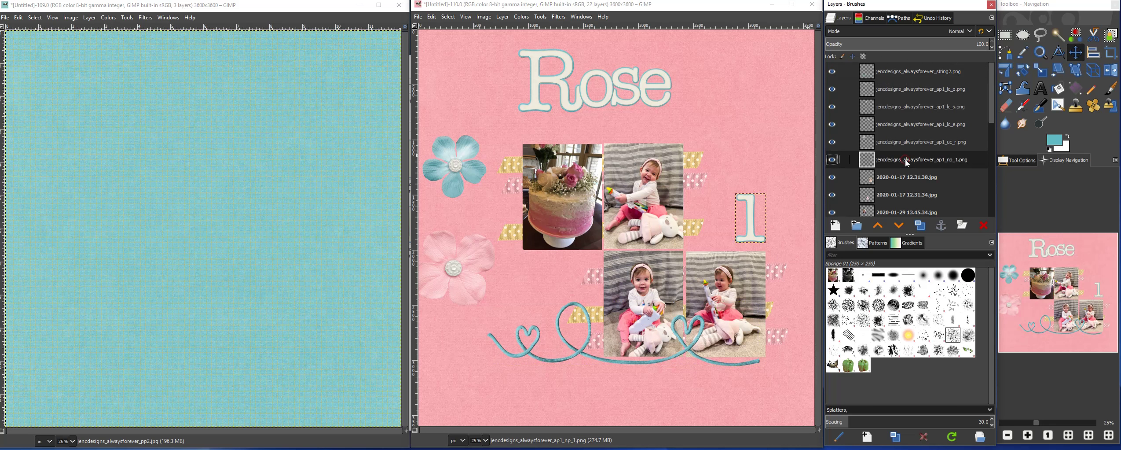
{"action": "left_click", "coordinate": [1041, 70]}
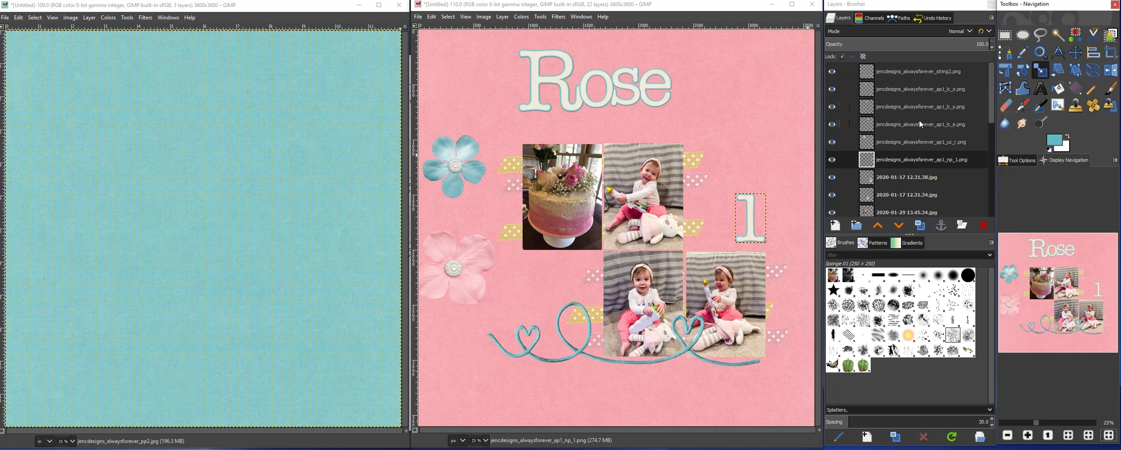
{"action": "left_click", "coordinate": [742, 199]}
{"action": "left_click_drag", "start_coordinate": [737, 196], "coordinate": [719, 147]}
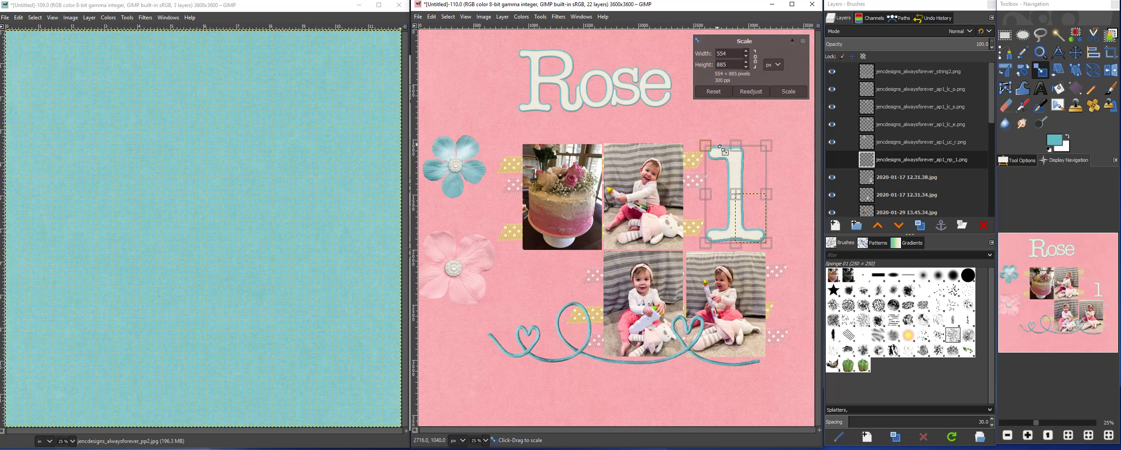
{"action": "left_click", "coordinate": [793, 90]}
{"action": "key", "text": "m"}
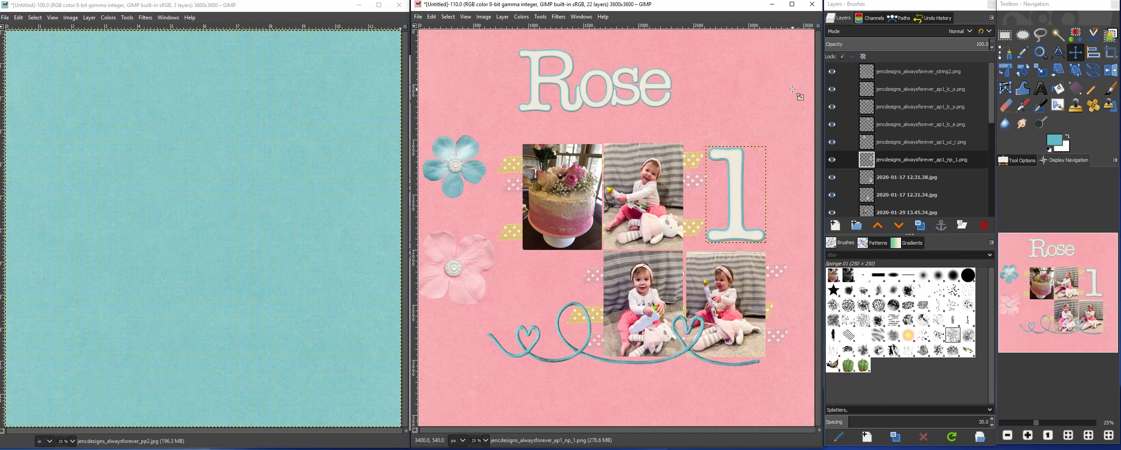
{"action": "left_click_drag", "start_coordinate": [736, 184], "coordinate": [748, 186]}
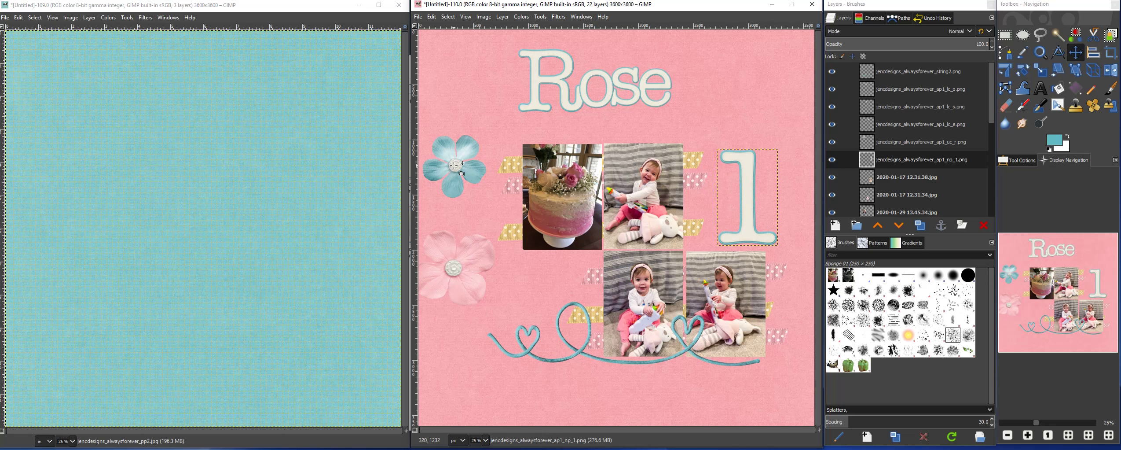
- Shift the blue flower slightly upward and lower the title letters one by one to just above the top photos
{"action": "left_click_drag", "start_coordinate": [455, 164], "coordinate": [462, 151]}
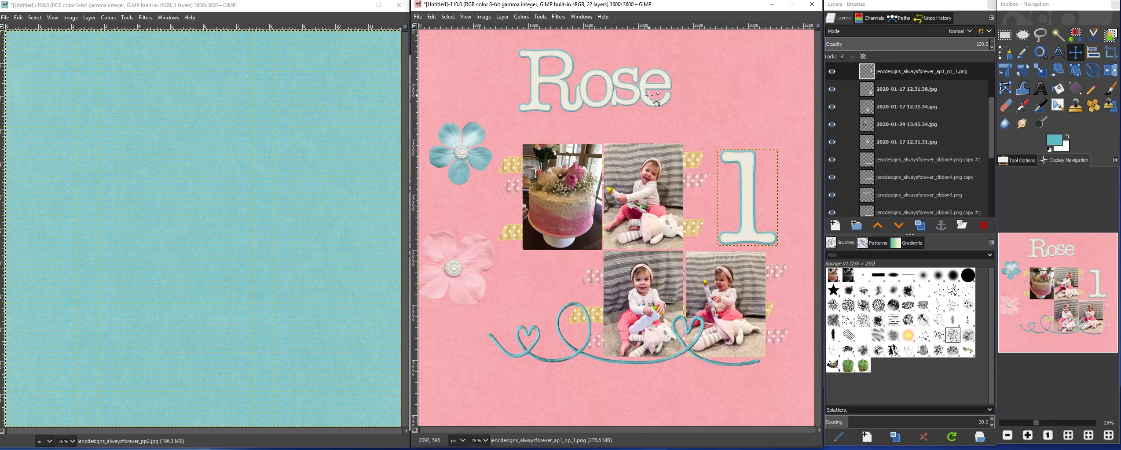
{"action": "left_click_drag", "start_coordinate": [651, 100], "coordinate": [659, 124]}
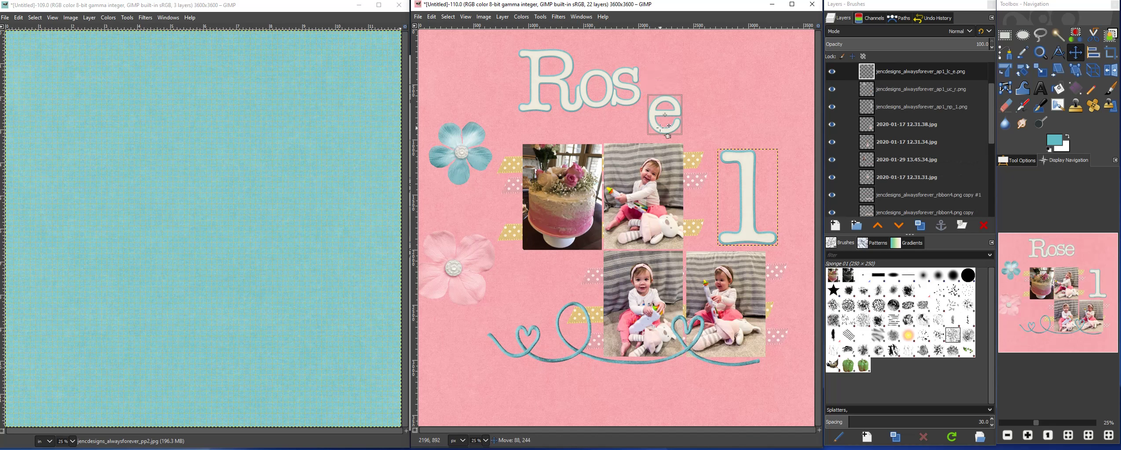
{"action": "left_click_drag", "start_coordinate": [635, 88], "coordinate": [619, 127]}
{"action": "left_click_drag", "start_coordinate": [570, 106], "coordinate": [582, 135]}
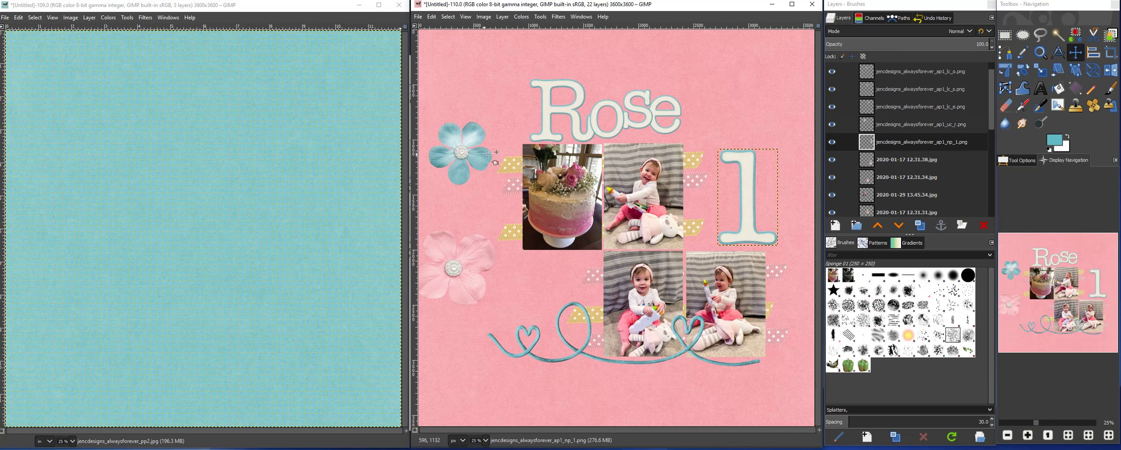
- Move the blue flower beside the title's first letter and scale it down to 184 × 183 px
{"action": "left_click", "coordinate": [462, 152]}
{"action": "left_click_drag", "start_coordinate": [462, 152], "coordinate": [491, 97]}
{"action": "scroll", "coordinate": [901, 110], "scroll_direction": "up", "scroll_amount": 3}
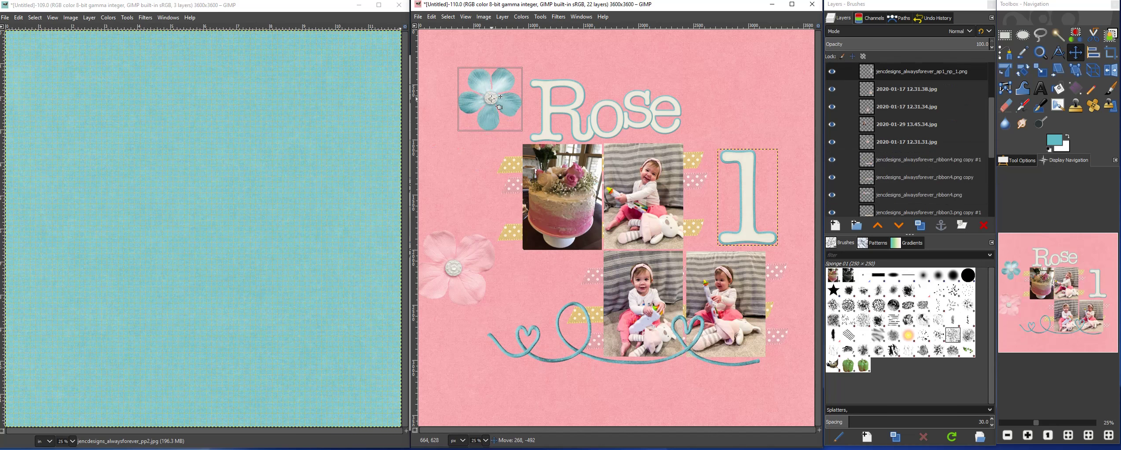
{"action": "left_click", "coordinate": [853, 66]}
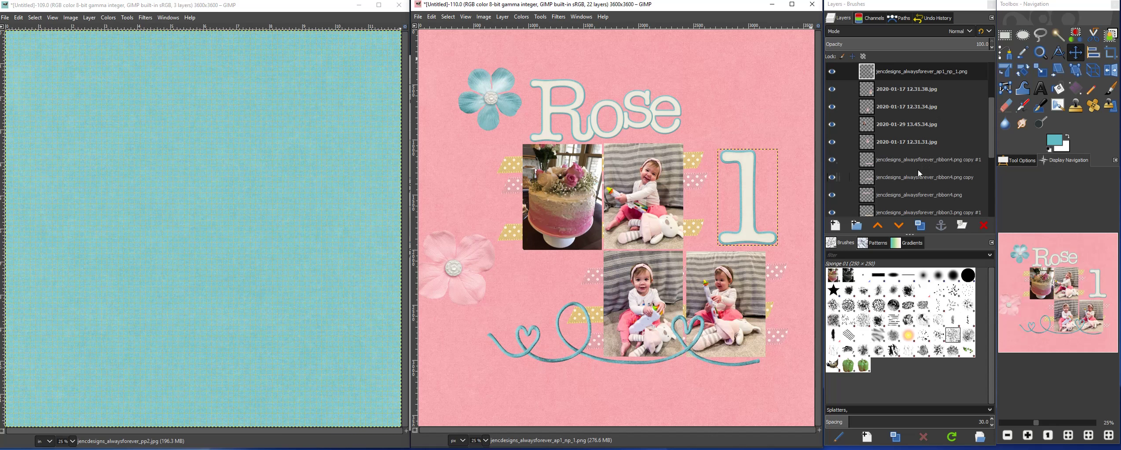
{"action": "scroll", "coordinate": [920, 175], "scroll_direction": "down", "scroll_amount": 5}
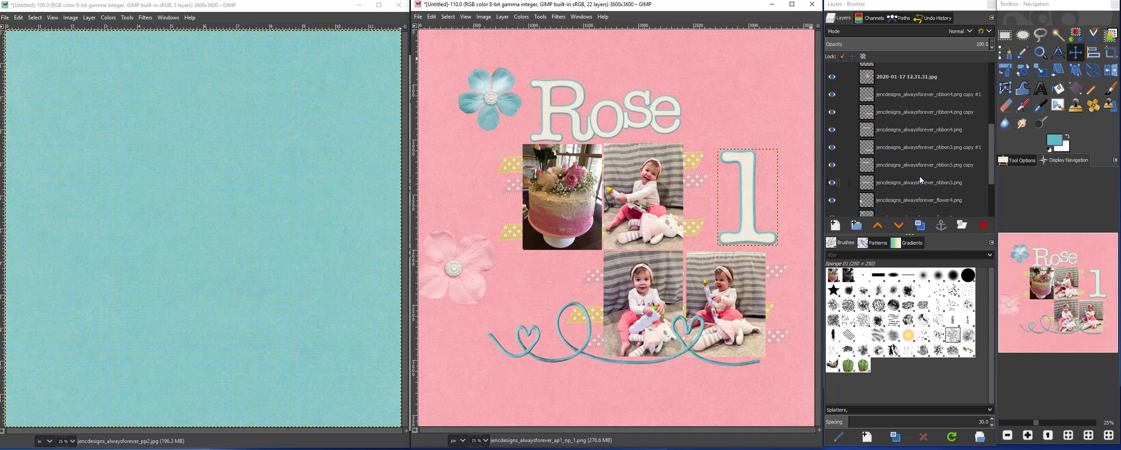
{"action": "left_click", "coordinate": [920, 175]}
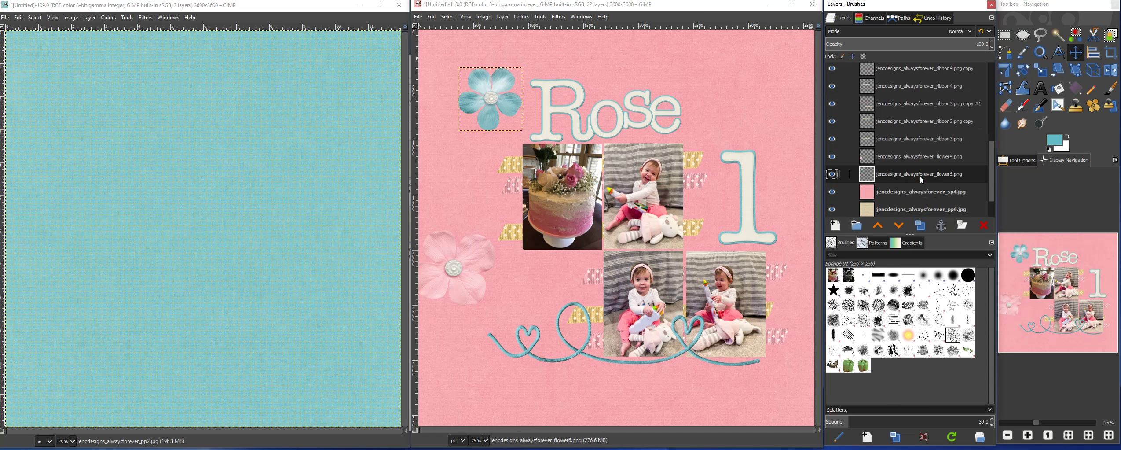
{"action": "left_click", "coordinate": [1041, 70]}
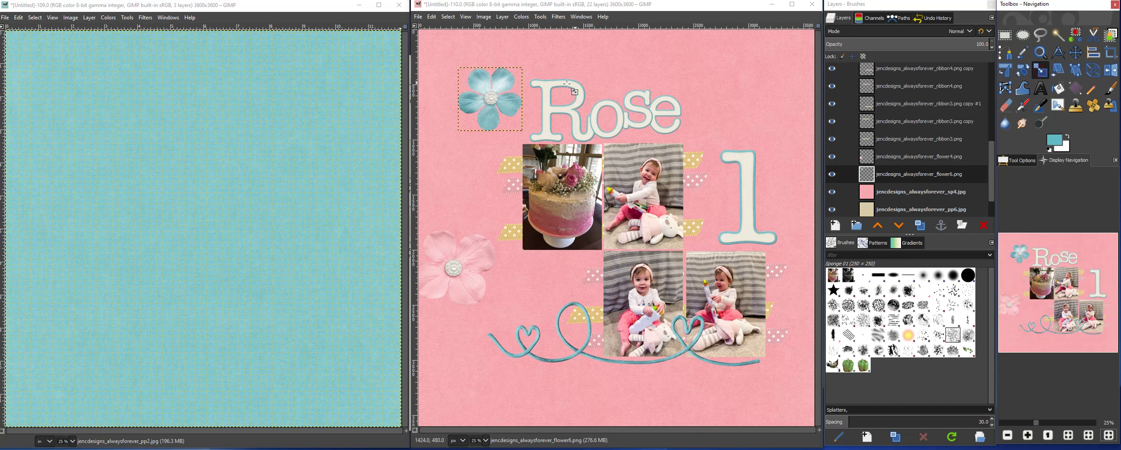
{"action": "left_click", "coordinate": [502, 83]}
{"action": "left_click_drag", "start_coordinate": [521, 66], "coordinate": [475, 112]}
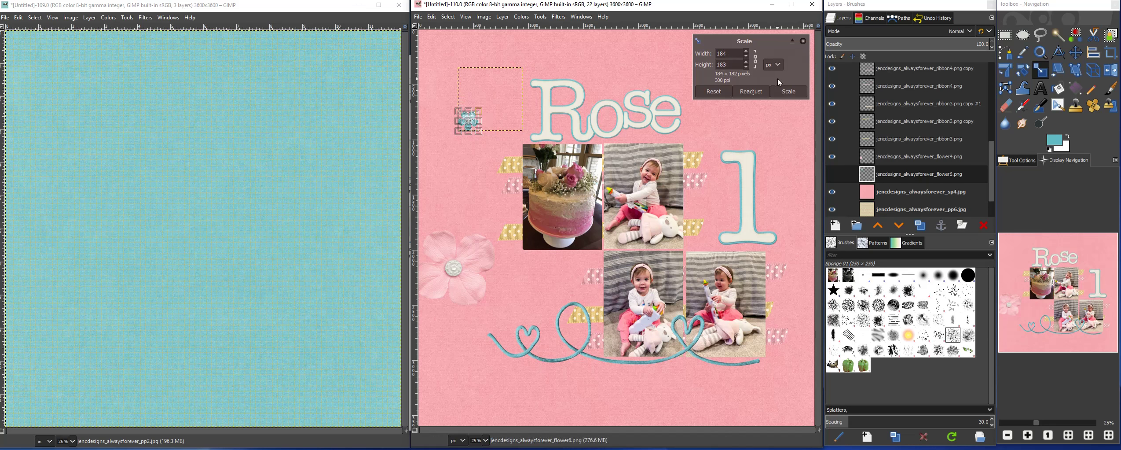
{"action": "left_click", "coordinate": [788, 91]}
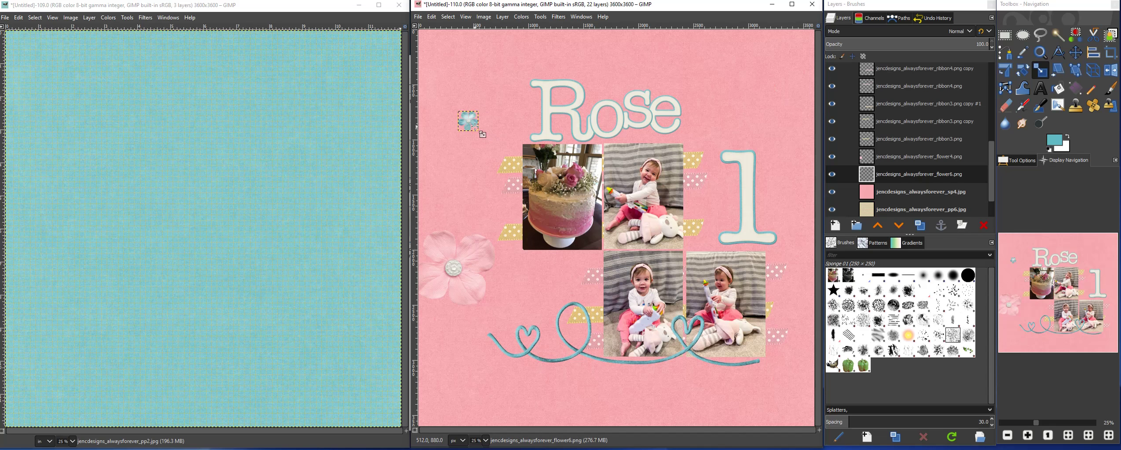
- Place the small blue flower on the upper part of the title's first letter and raise its layer to the top of the stack
{"action": "key", "text": "m"}
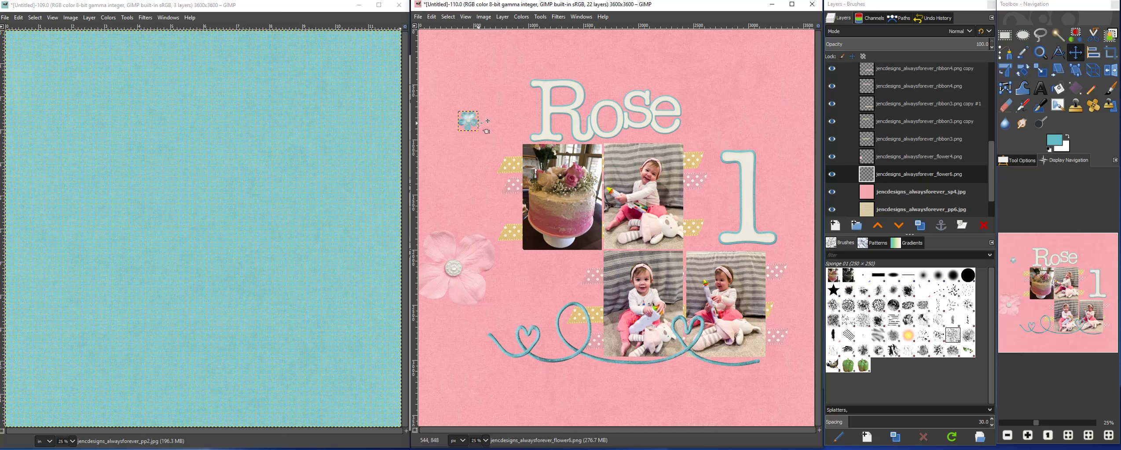
{"action": "left_click_drag", "start_coordinate": [474, 127], "coordinate": [581, 95]}
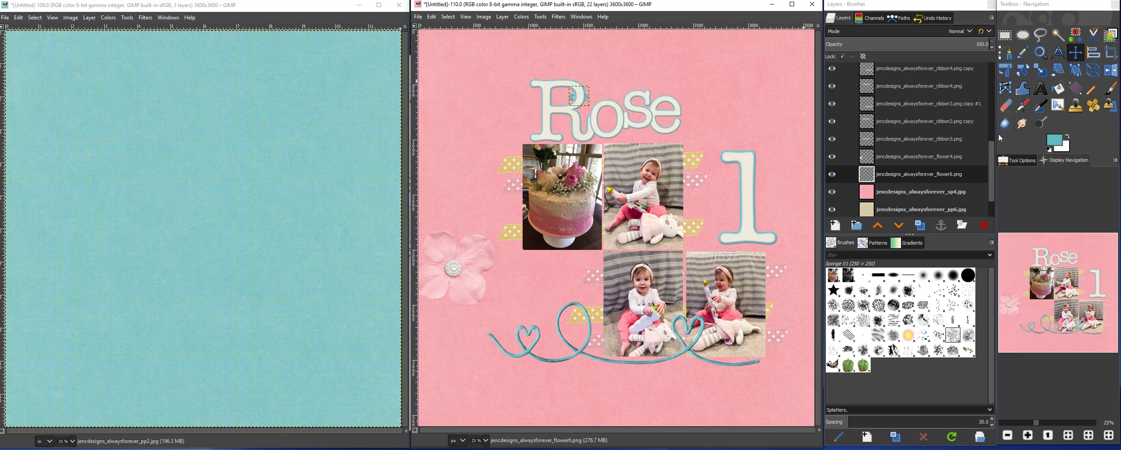
{"action": "left_click_drag", "start_coordinate": [930, 173], "coordinate": [911, 68]}
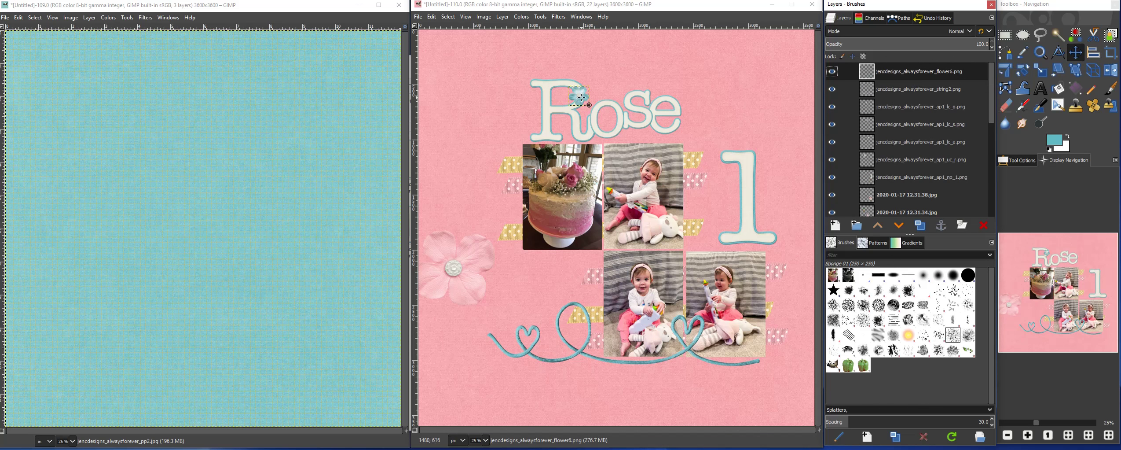
{"action": "left_click_drag", "start_coordinate": [581, 98], "coordinate": [581, 93]}
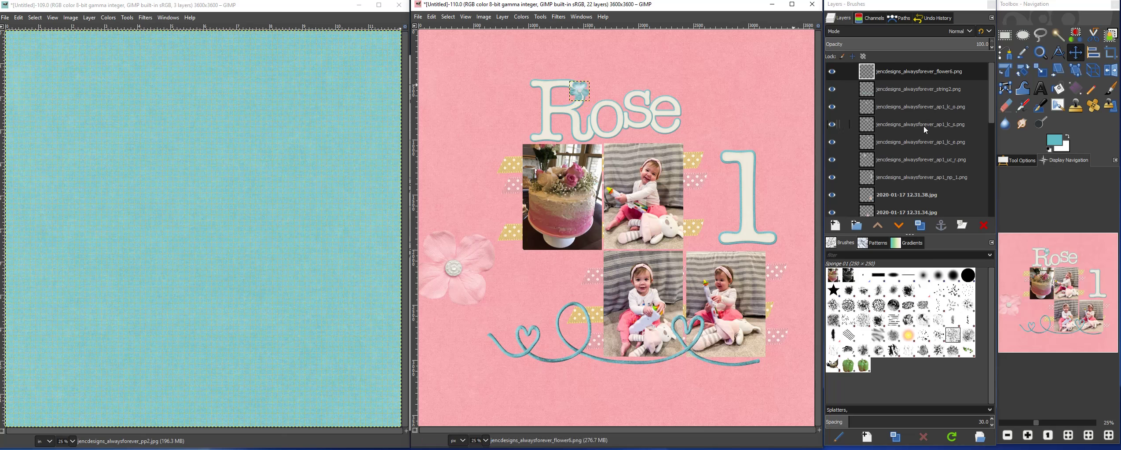
- Scale the pink flower down to about 241 × 216 px
{"action": "scroll", "coordinate": [923, 125], "scroll_direction": "down", "scroll_amount": 3}
{"action": "scroll", "coordinate": [923, 127], "scroll_direction": "down", "scroll_amount": 3}
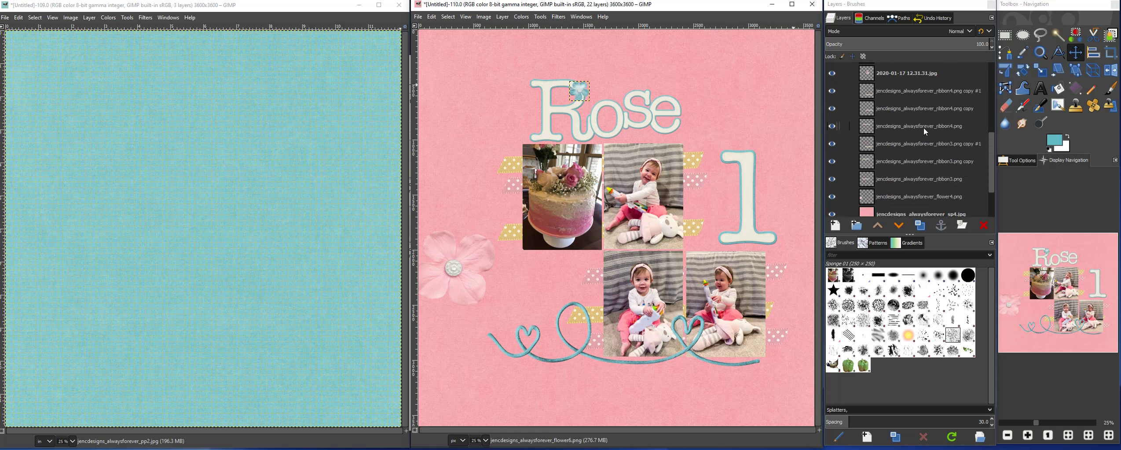
{"action": "left_click", "coordinate": [907, 177]}
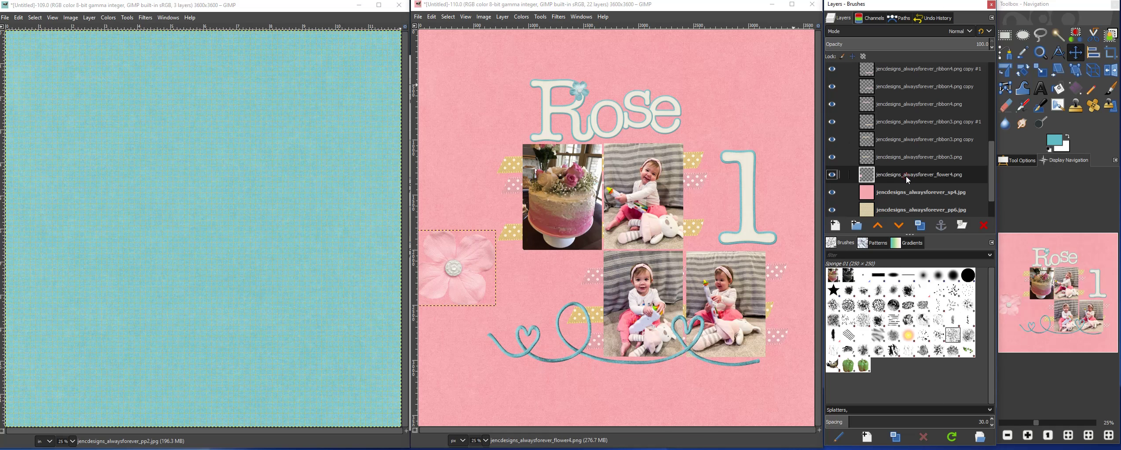
{"action": "left_click", "coordinate": [1040, 70]}
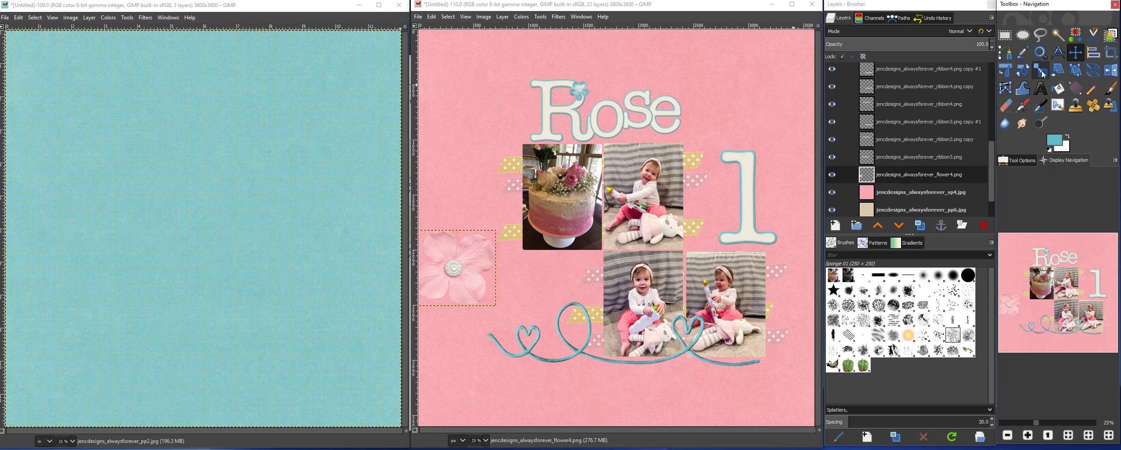
{"action": "left_click", "coordinate": [469, 254]}
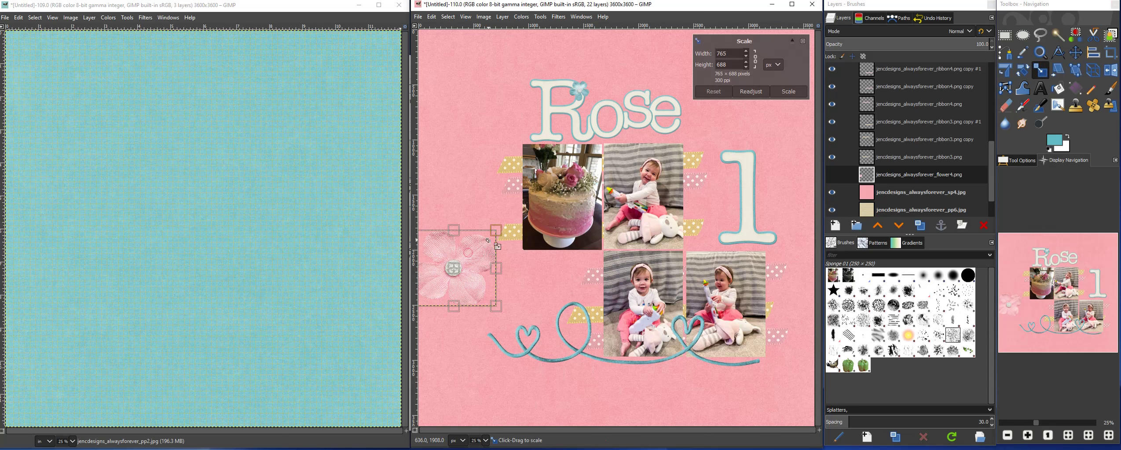
{"action": "left_click_drag", "start_coordinate": [483, 239], "coordinate": [463, 261]}
{"action": "left_click", "coordinate": [789, 91]}
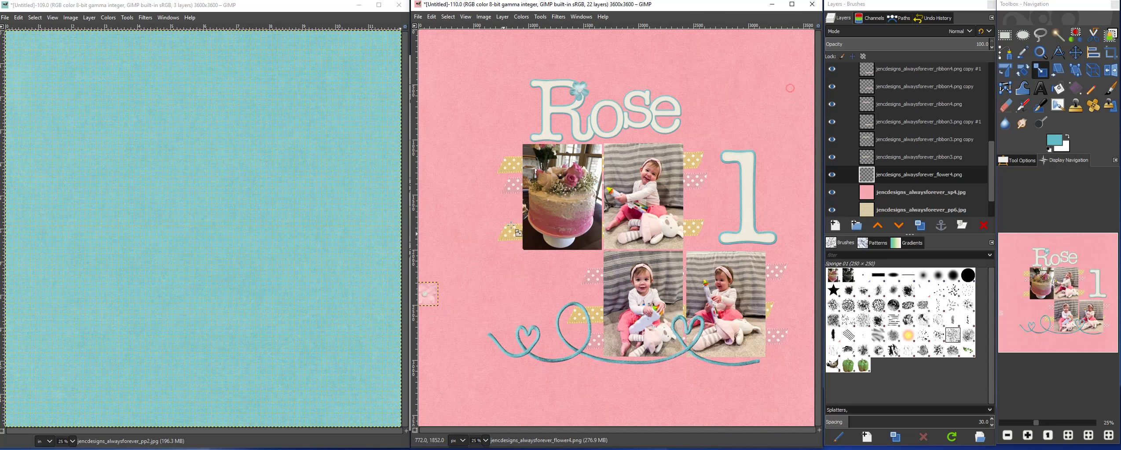
- Move the pink flower onto the lower left of the title's first letter and raise its layer to the top of the stack
{"action": "key", "text": "m"}
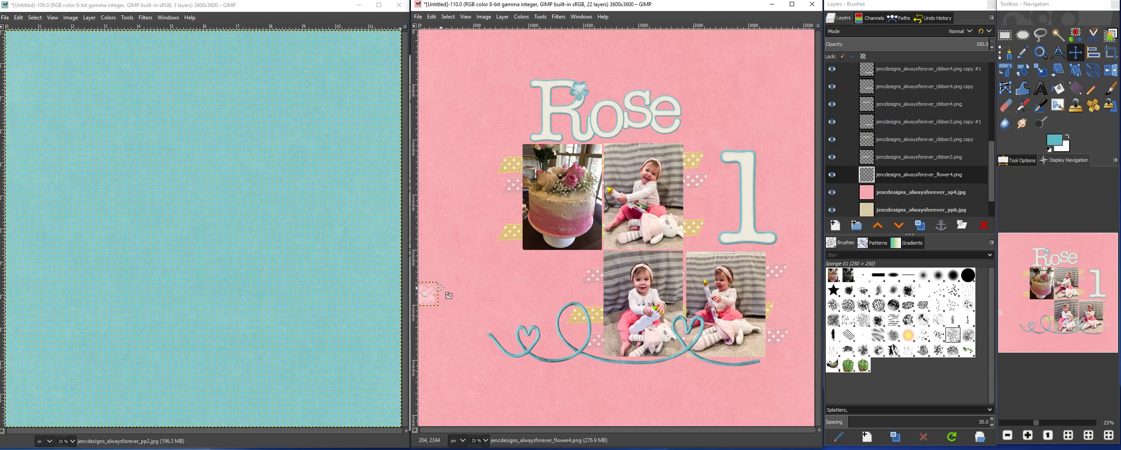
{"action": "left_click_drag", "start_coordinate": [438, 301], "coordinate": [557, 135]}
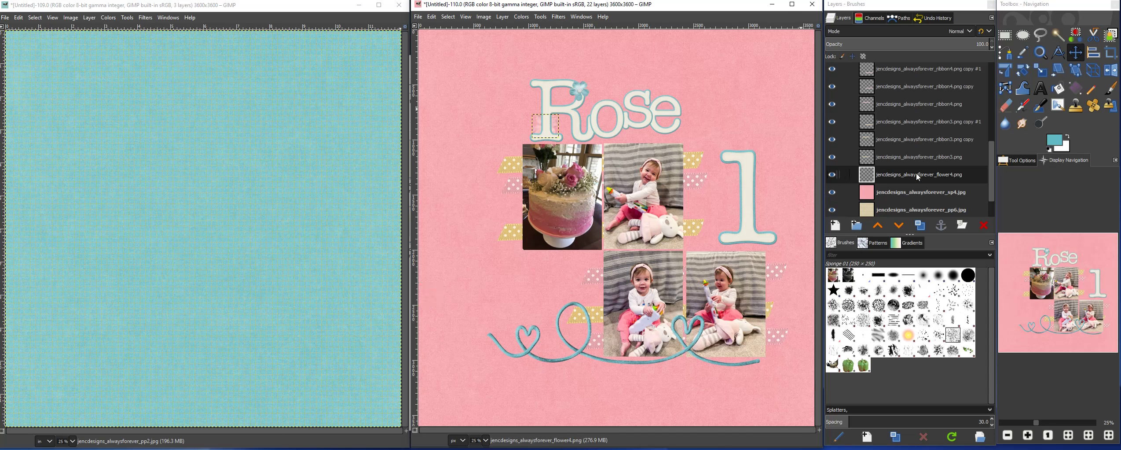
{"action": "left_click_drag", "start_coordinate": [917, 173], "coordinate": [913, 69]}
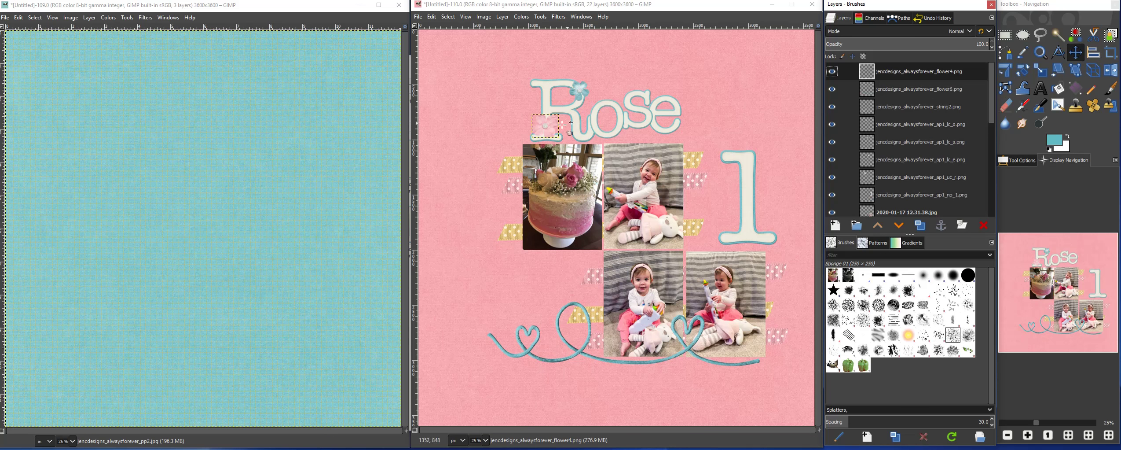
- Shrink the pink flower further to 128 × 115 px and nudge it into place on the stem of the title's first letter
{"action": "left_click", "coordinate": [1041, 71]}
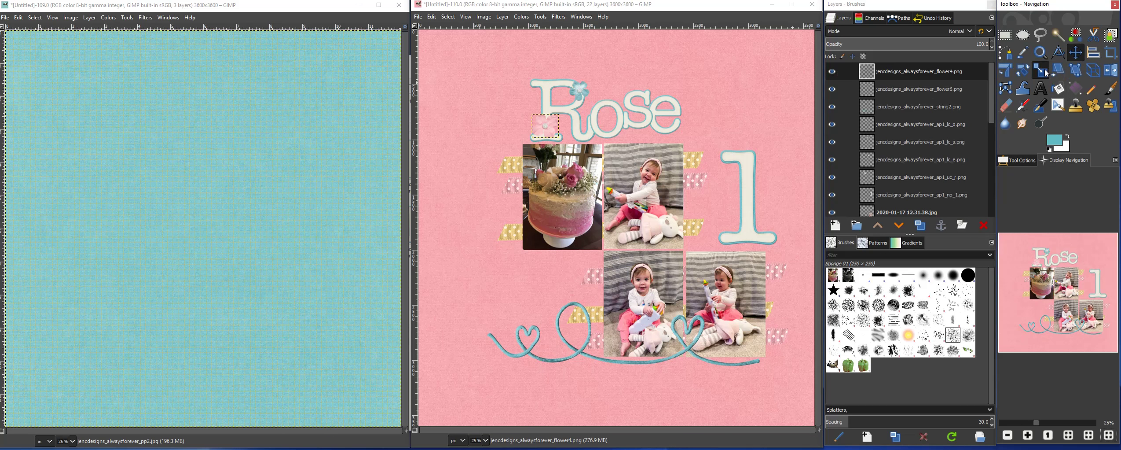
{"action": "left_click", "coordinate": [553, 118]}
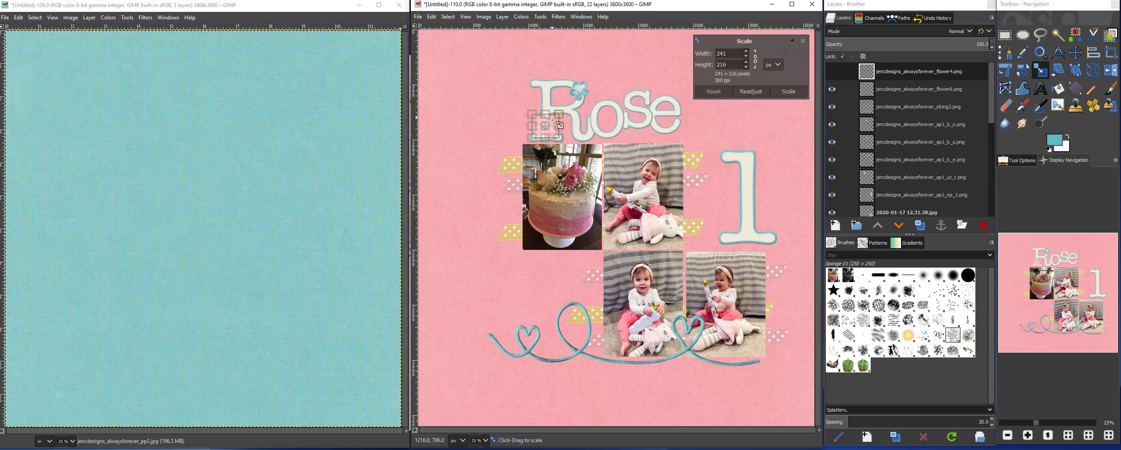
{"action": "left_click_drag", "start_coordinate": [557, 113], "coordinate": [544, 123]}
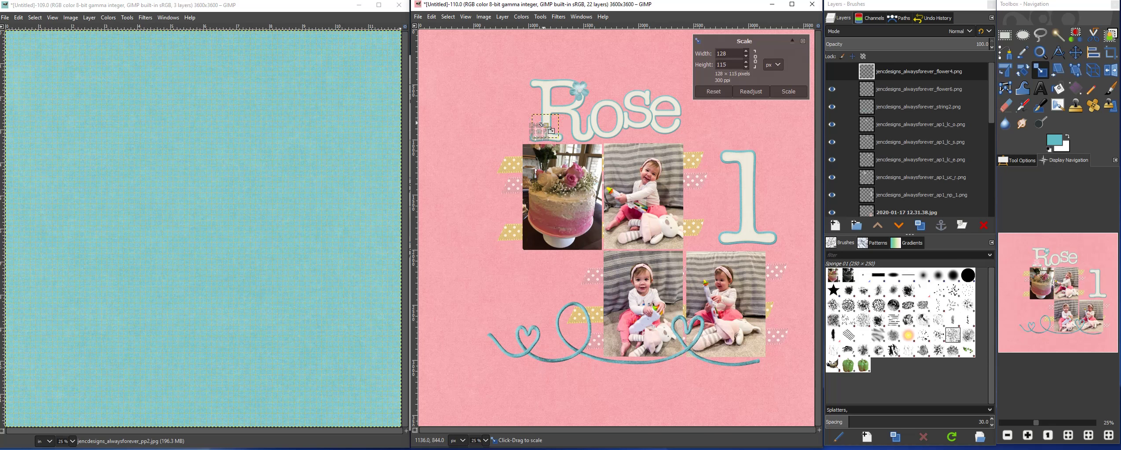
{"action": "left_click", "coordinate": [784, 90]}
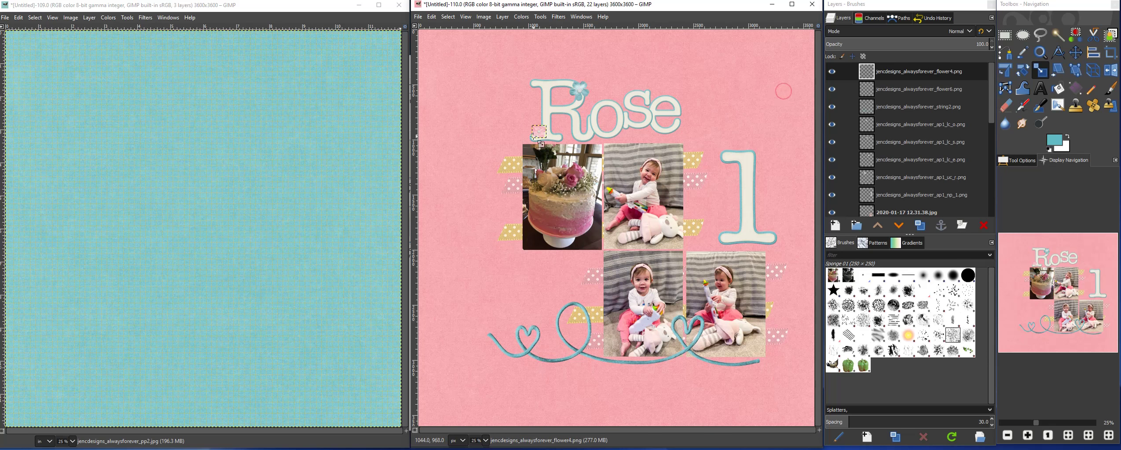
{"action": "key", "text": "m"}
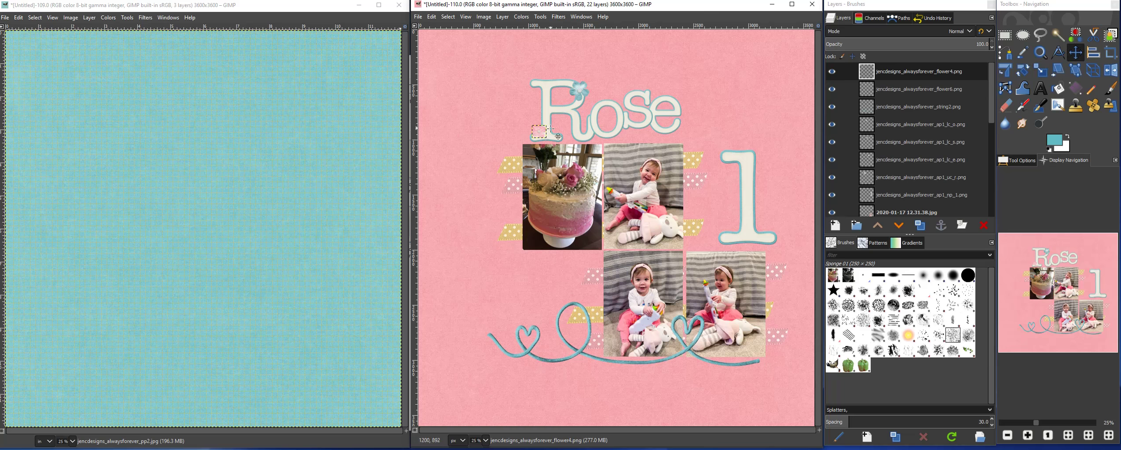
{"action": "left_click_drag", "start_coordinate": [548, 140], "coordinate": [556, 132]}
{"action": "left_click_drag", "start_coordinate": [664, 113], "coordinate": [664, 118]}
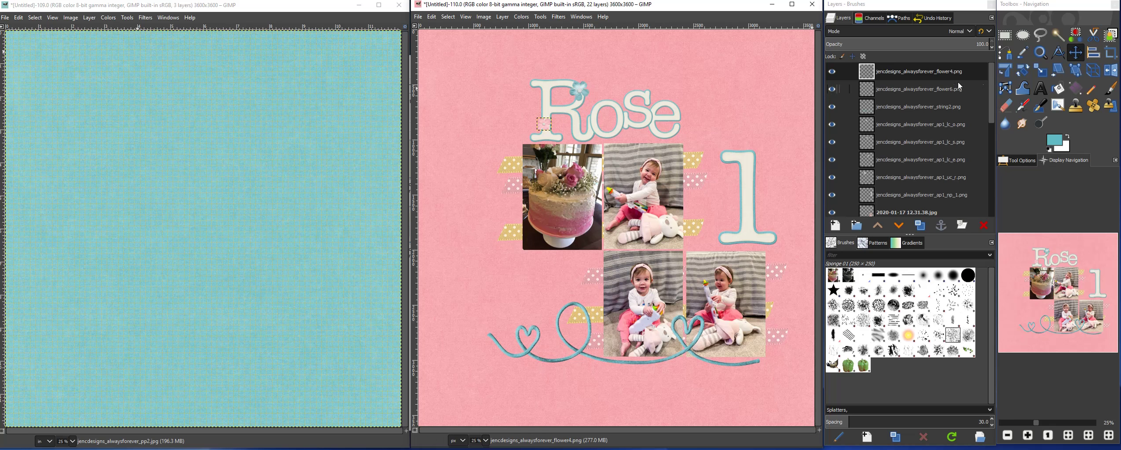
- Duplicate the small blue flower layer and place the copy at the foot of the title's letter s
{"action": "left_click", "coordinate": [942, 91]}
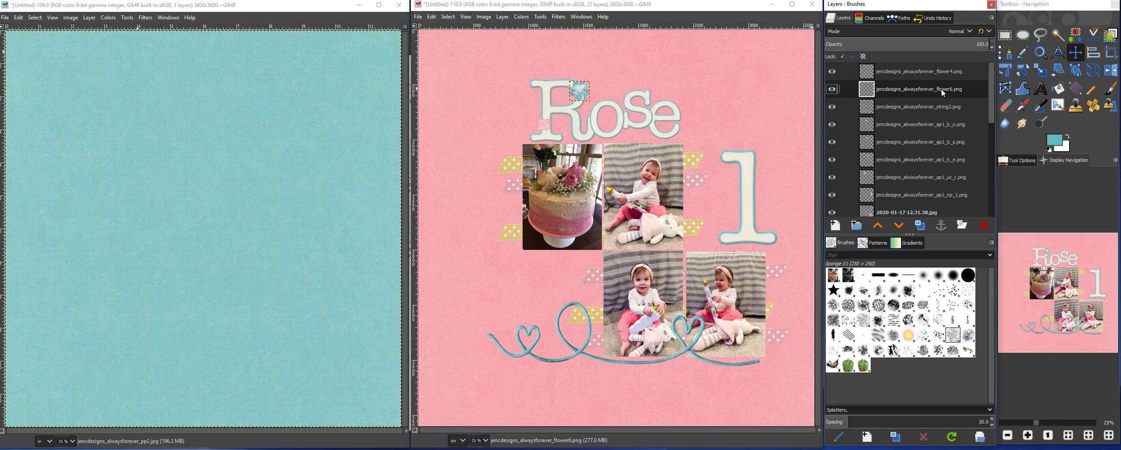
{"action": "left_click", "coordinate": [920, 225]}
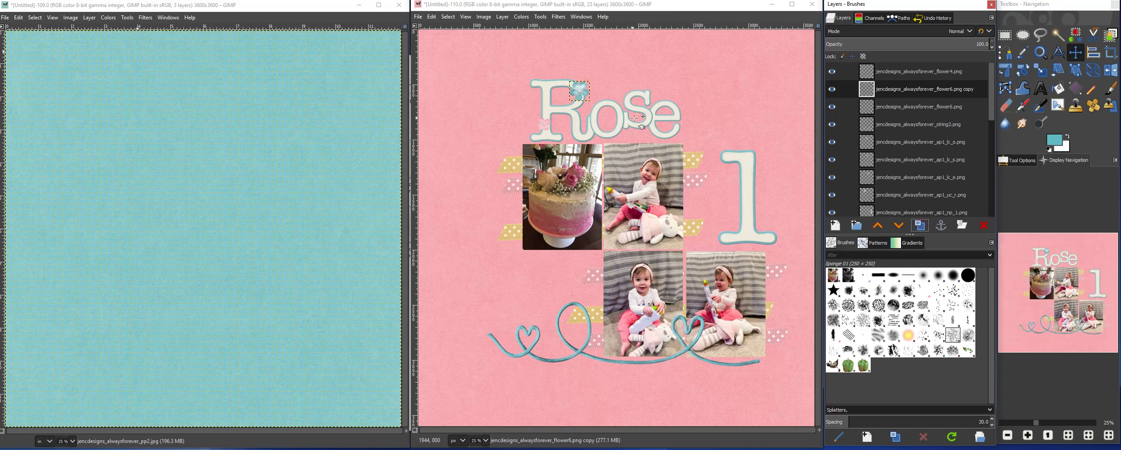
{"action": "left_click_drag", "start_coordinate": [579, 90], "coordinate": [646, 127]}
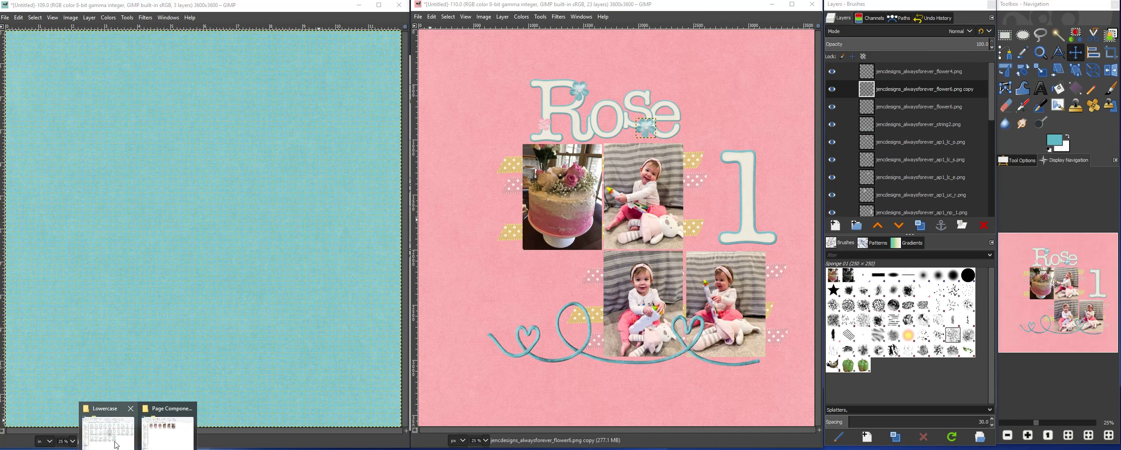
- Add the stitching2 image from the kit's elements folder to the pink page as a new layer
{"action": "left_click", "coordinate": [117, 440]}
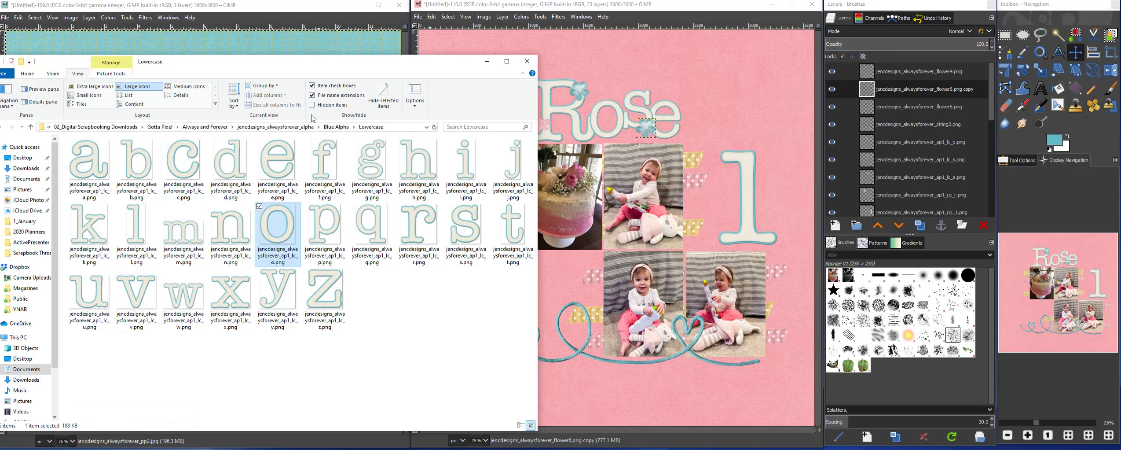
{"action": "left_click", "coordinate": [295, 128]}
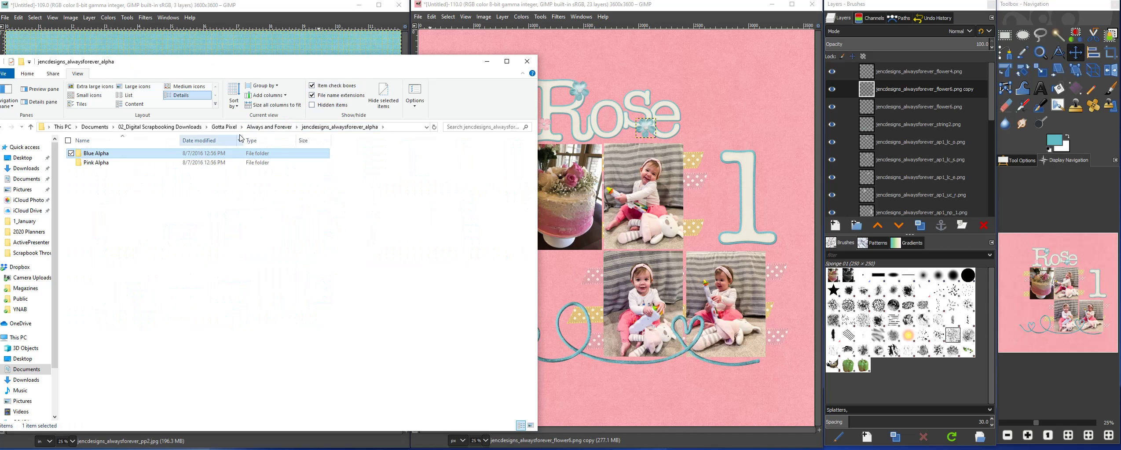
{"action": "left_click", "coordinate": [279, 127]}
{"action": "double_click", "coordinate": [137, 165]}
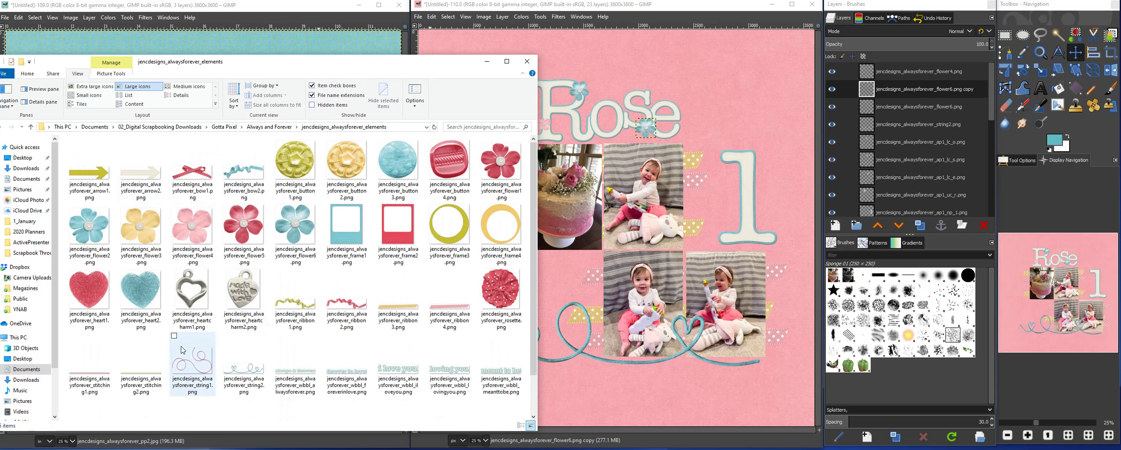
{"action": "left_click_drag", "start_coordinate": [141, 369], "coordinate": [624, 242]}
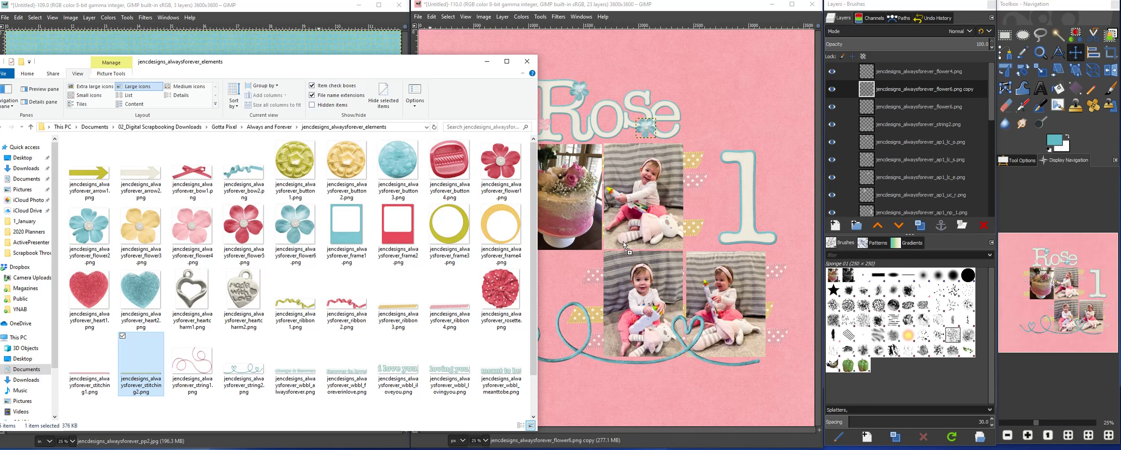
{"action": "left_click", "coordinate": [649, 7]}
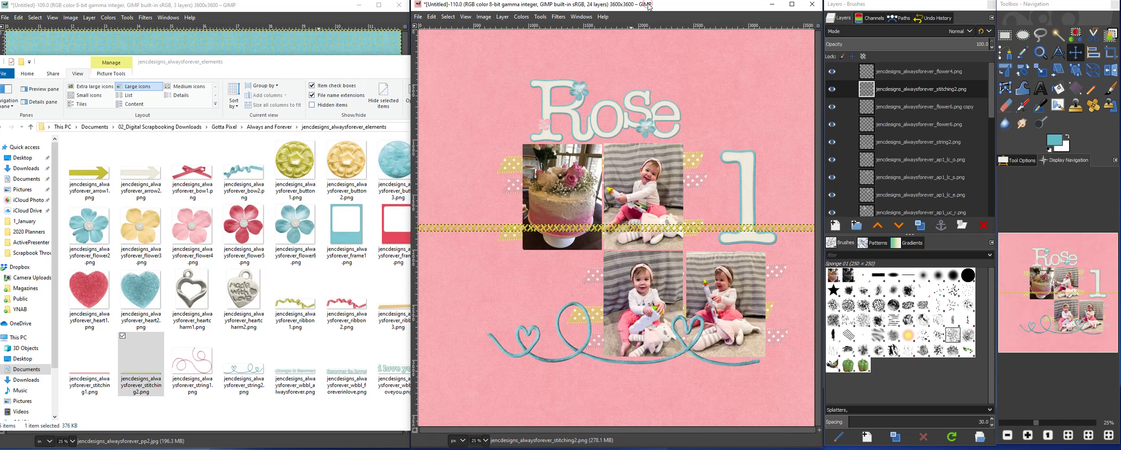
- Position the yellow stitching along the lower edge of the bottom photos so that it runs off the page's right edge
{"action": "left_click", "coordinate": [292, 12]}
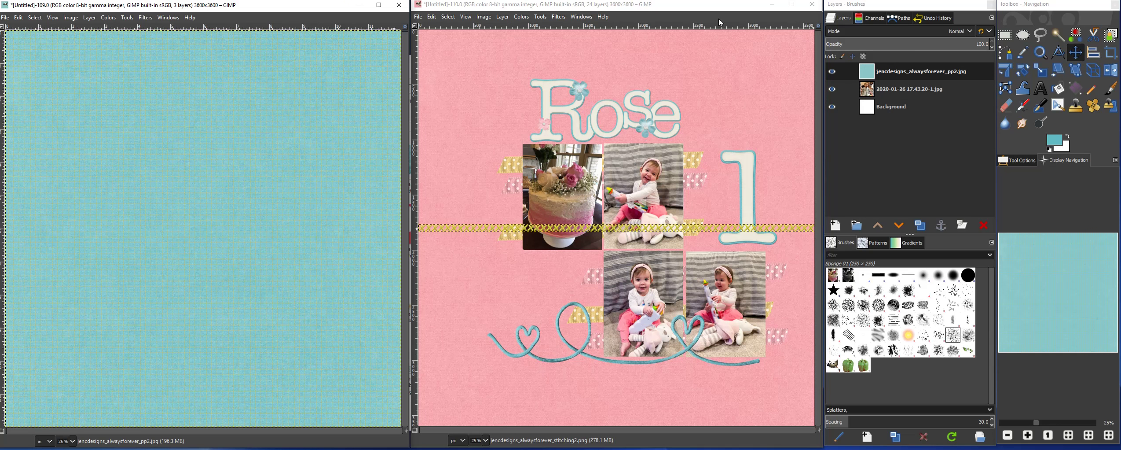
{"action": "left_click", "coordinate": [666, 9]}
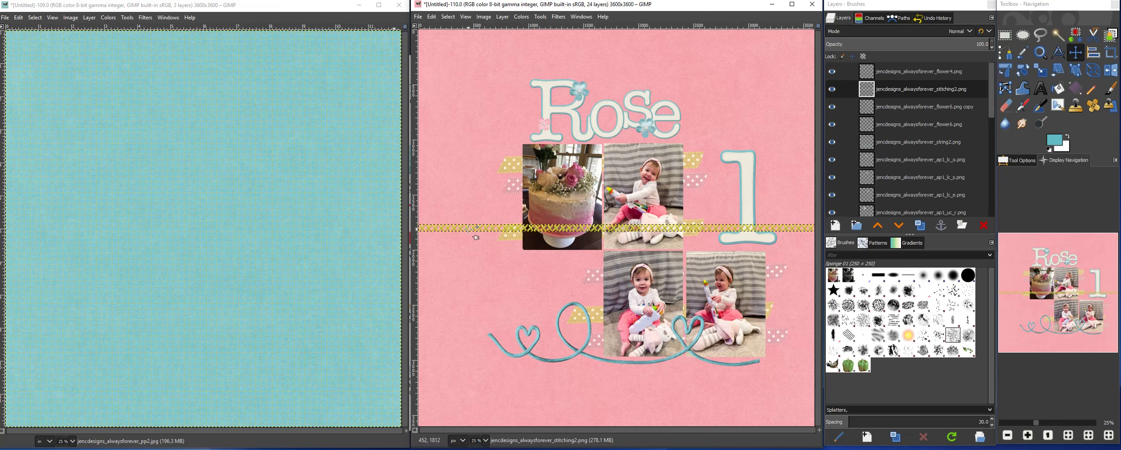
{"action": "left_click_drag", "start_coordinate": [468, 229], "coordinate": [562, 175]}
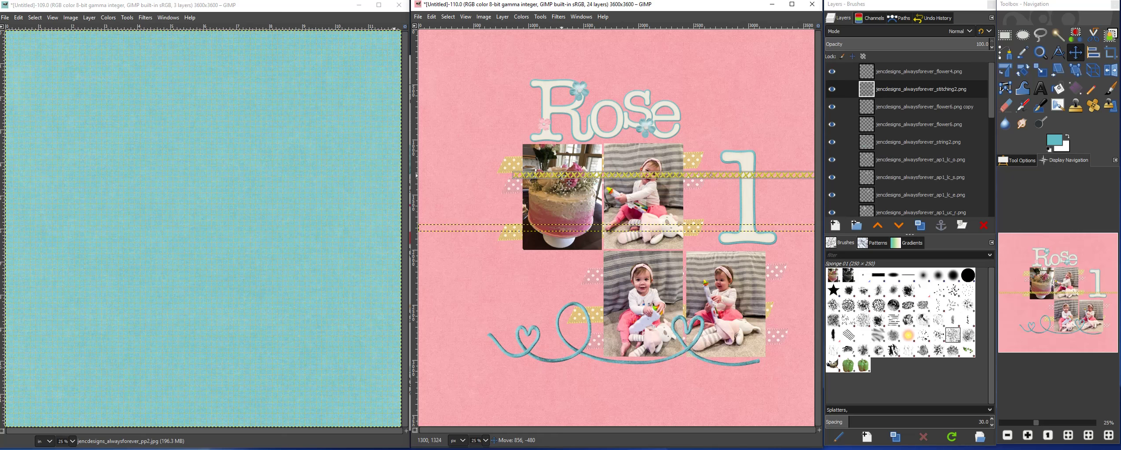
{"action": "left_click_drag", "start_coordinate": [562, 175], "coordinate": [585, 356]}
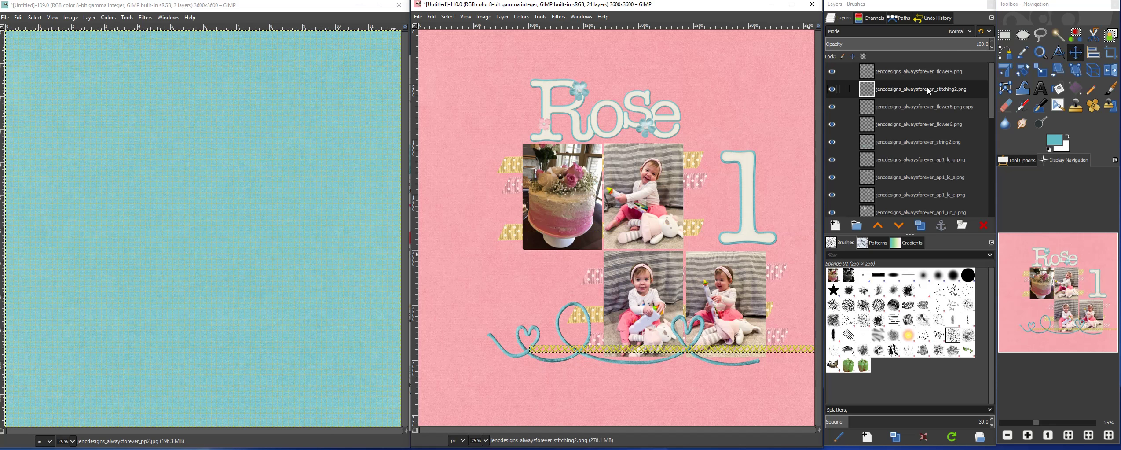
- Duplicate the stitching layer and move both the original and the copy directly below the string2 layer
{"action": "left_click", "coordinate": [920, 226]}
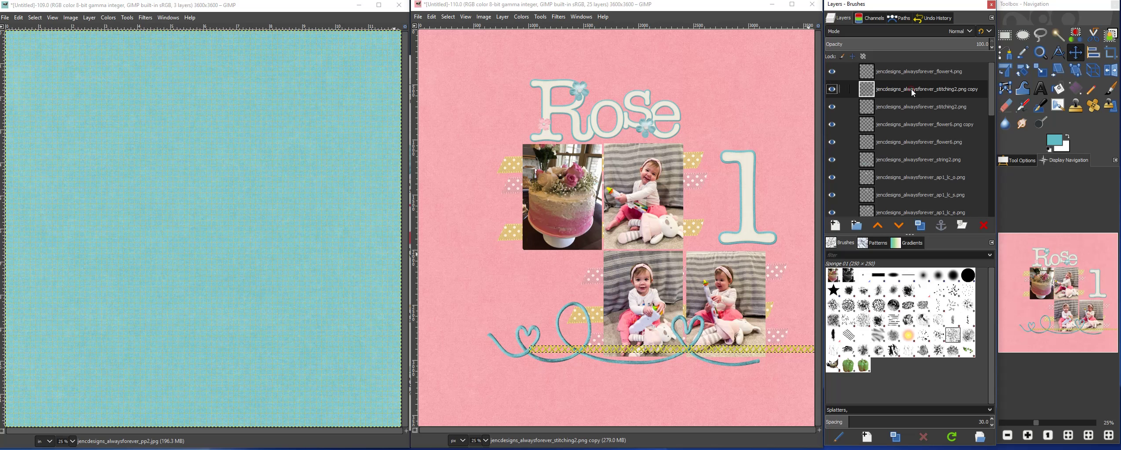
{"action": "left_click_drag", "start_coordinate": [912, 90], "coordinate": [915, 166]}
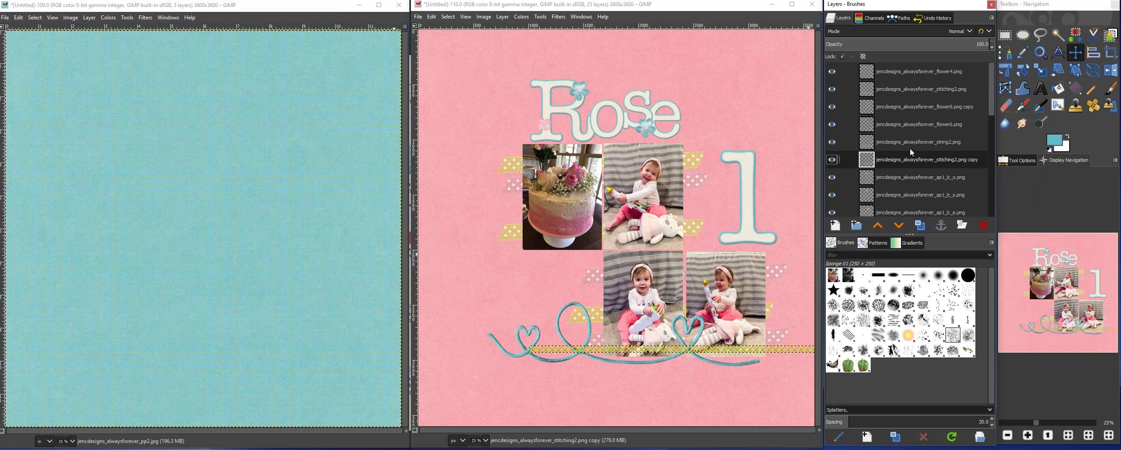
{"action": "left_click", "coordinate": [916, 90]}
{"action": "left_click_drag", "start_coordinate": [917, 91], "coordinate": [917, 151]}
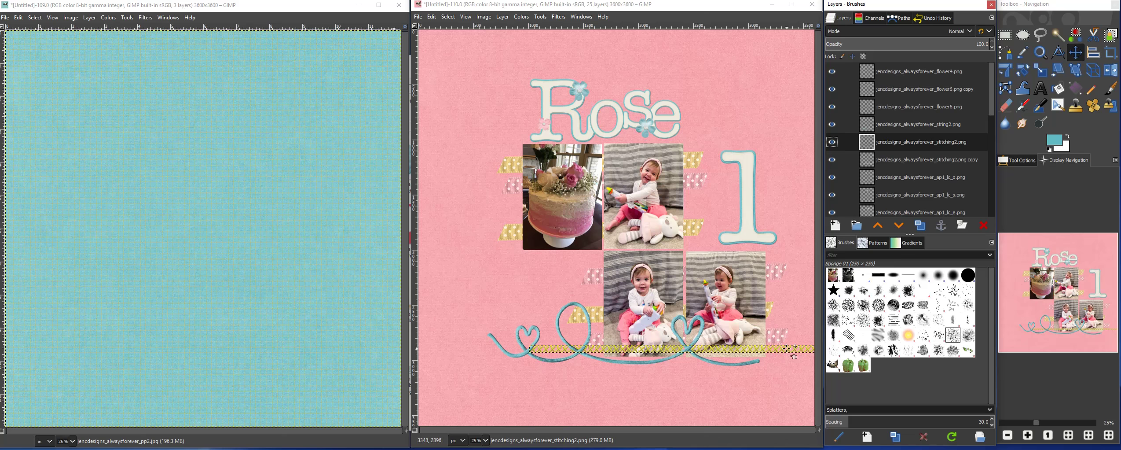
- Move the original stitching up along the lower edge of the upper photos and raise the number 1 layer above it
{"action": "left_click_drag", "start_coordinate": [796, 357], "coordinate": [772, 252]}
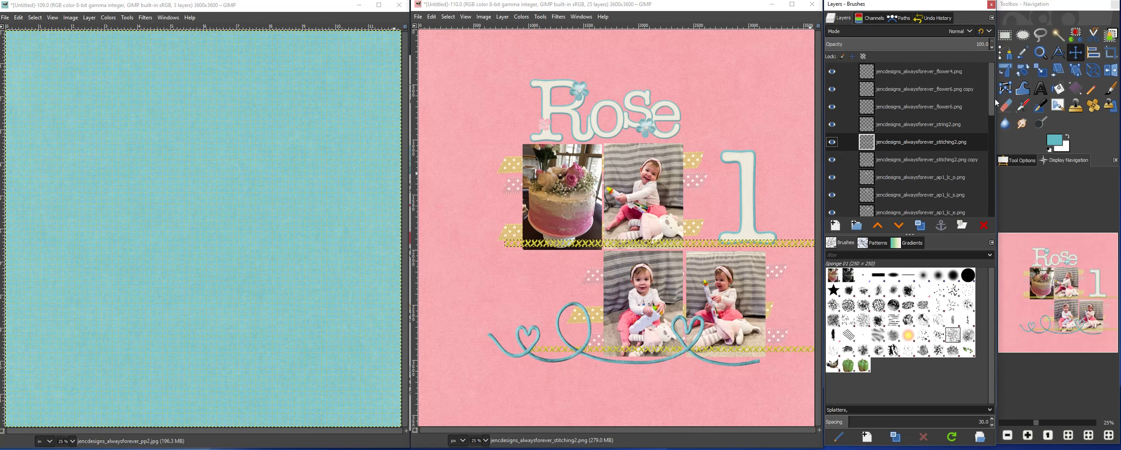
{"action": "scroll", "coordinate": [993, 110], "scroll_direction": "down", "scroll_amount": 3}
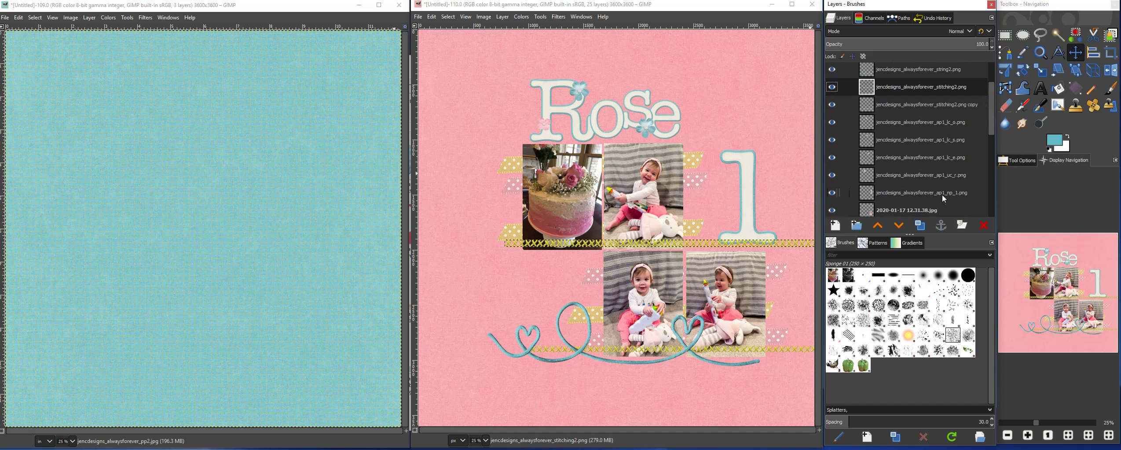
{"action": "left_click", "coordinate": [942, 191]}
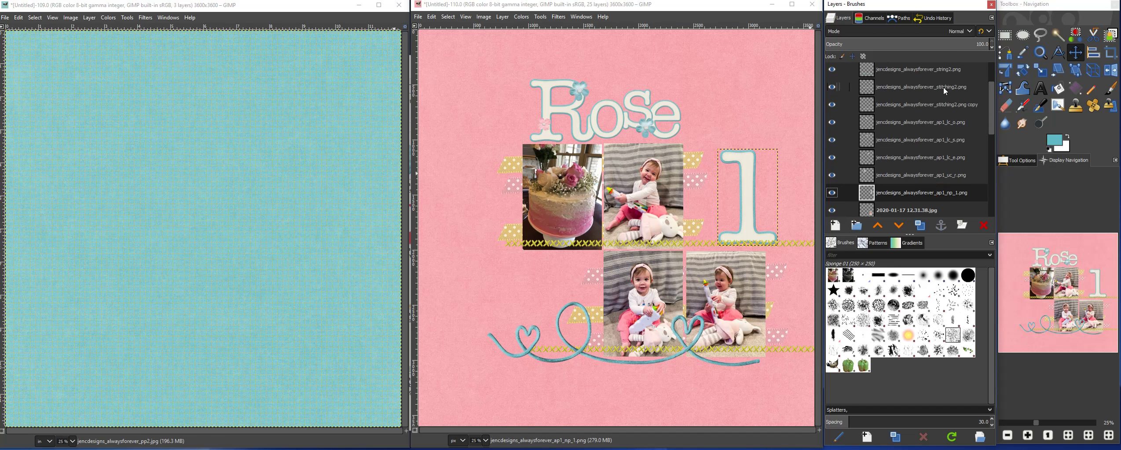
{"action": "left_click_drag", "start_coordinate": [940, 176], "coordinate": [944, 78]}
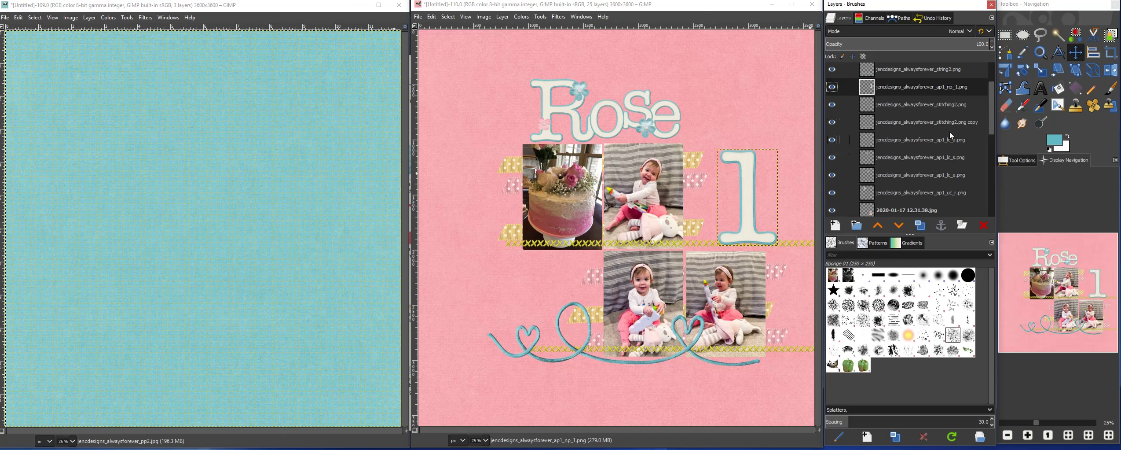
- Preview the layout on the chevron and blue papers by hiding the sp4 and pp6 paper layers, and show both layers again
{"action": "left_click_drag", "start_coordinate": [991, 99], "coordinate": [991, 190]}
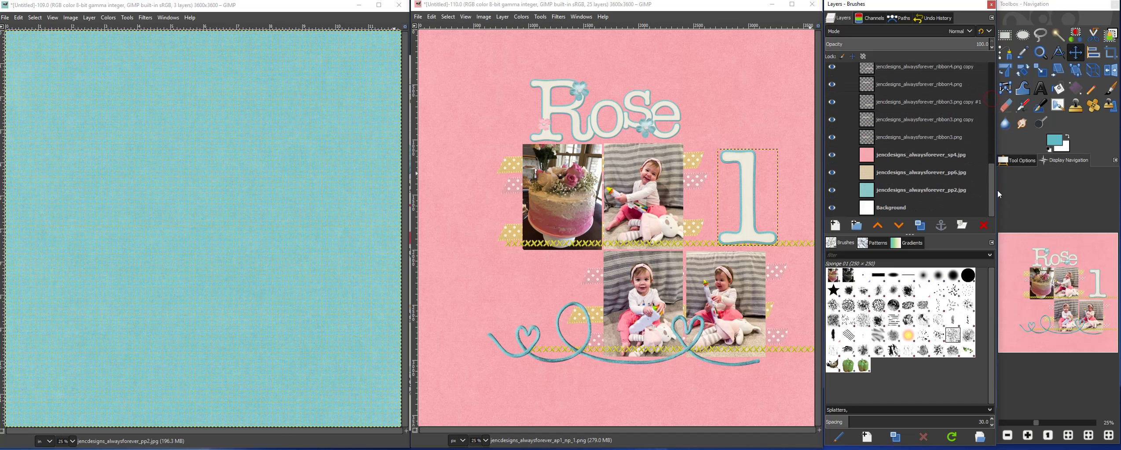
{"action": "left_click", "coordinate": [834, 156]}
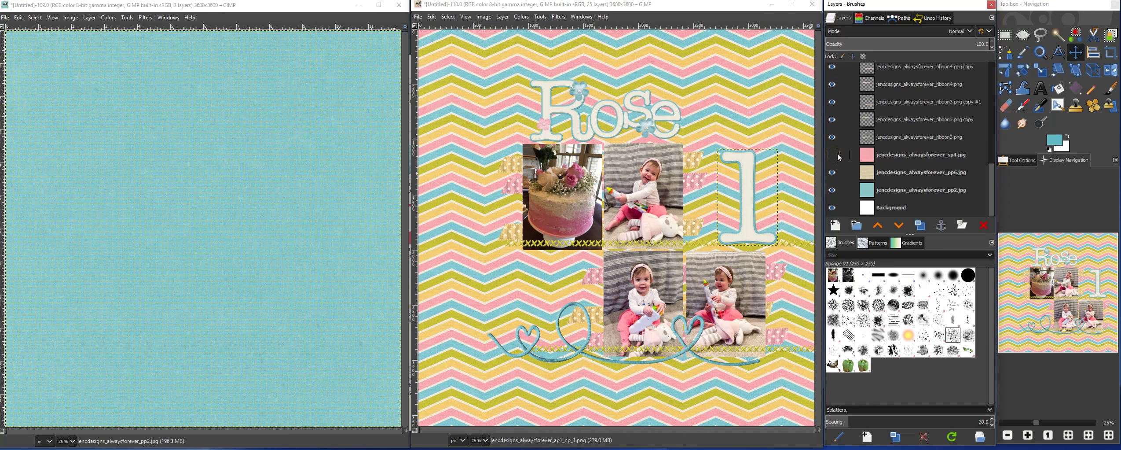
{"action": "left_click", "coordinate": [832, 173]}
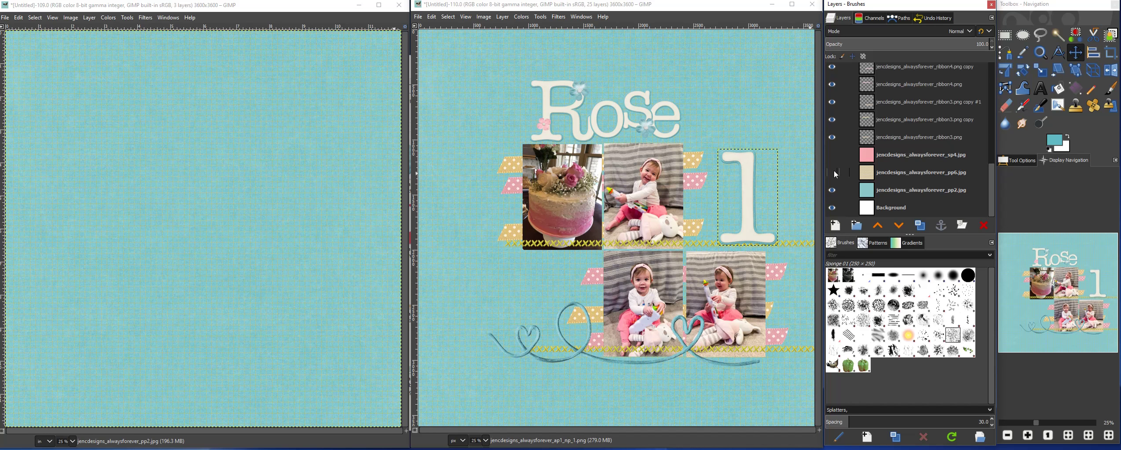
{"action": "left_click", "coordinate": [832, 172]}
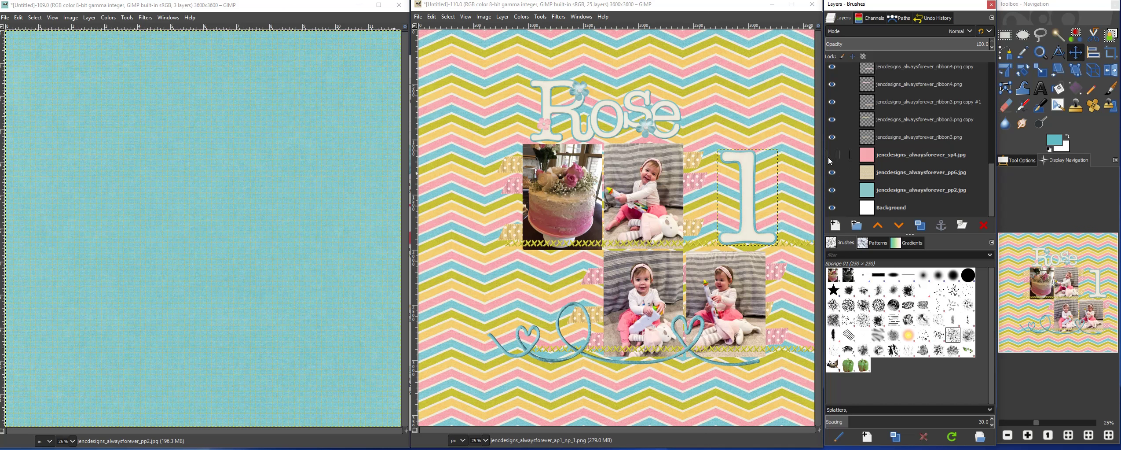
{"action": "left_click", "coordinate": [830, 158]}
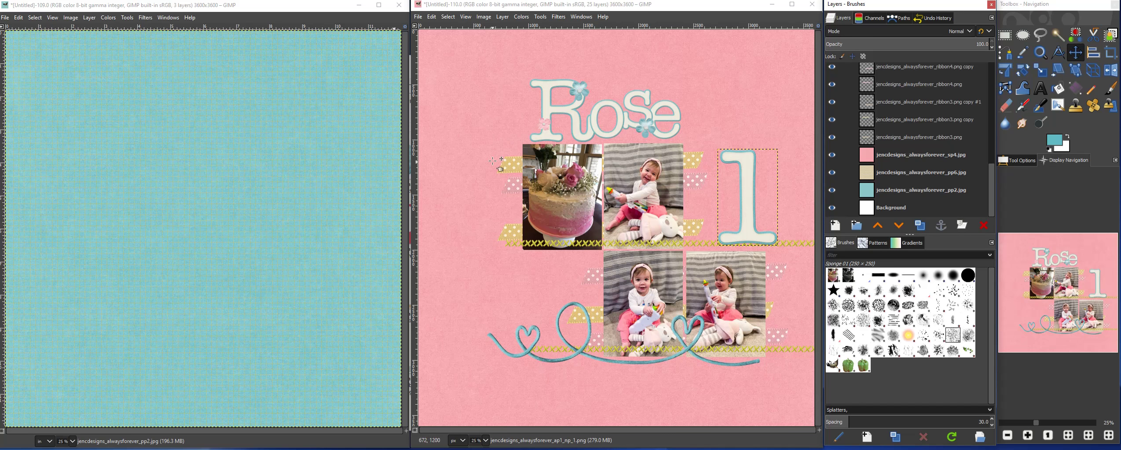
{"action": "left_click_drag", "start_coordinate": [493, 220], "coordinate": [494, 237]}
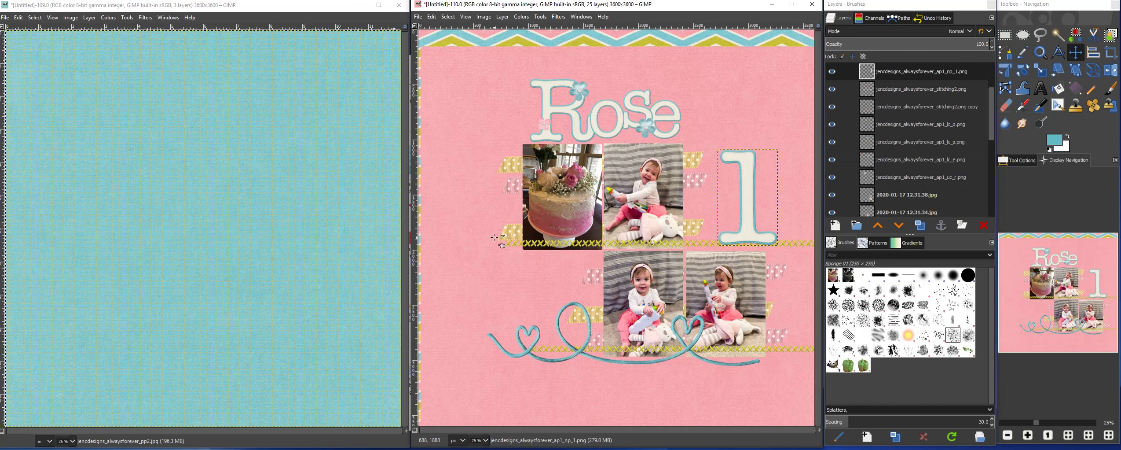
{"action": "left_click", "coordinate": [432, 16]}
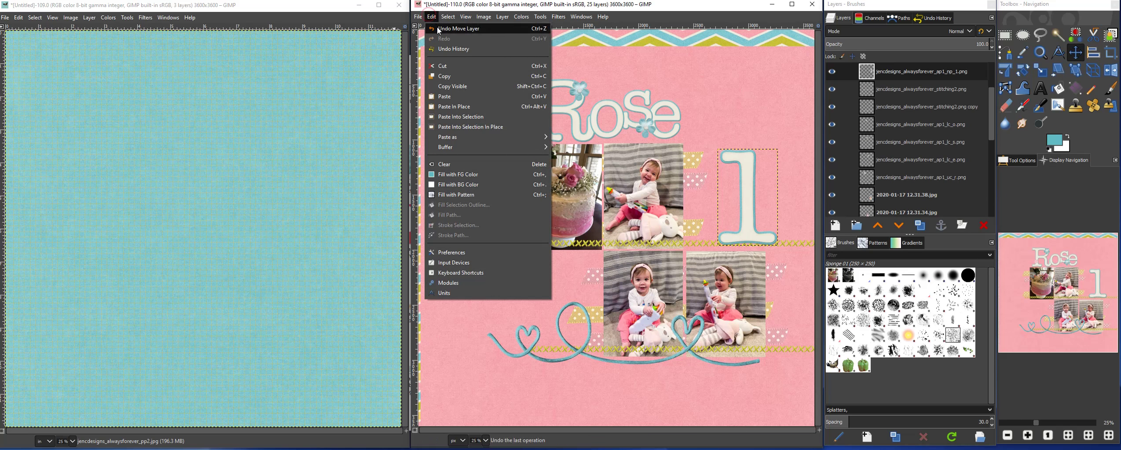
{"action": "left_click", "coordinate": [453, 28]}
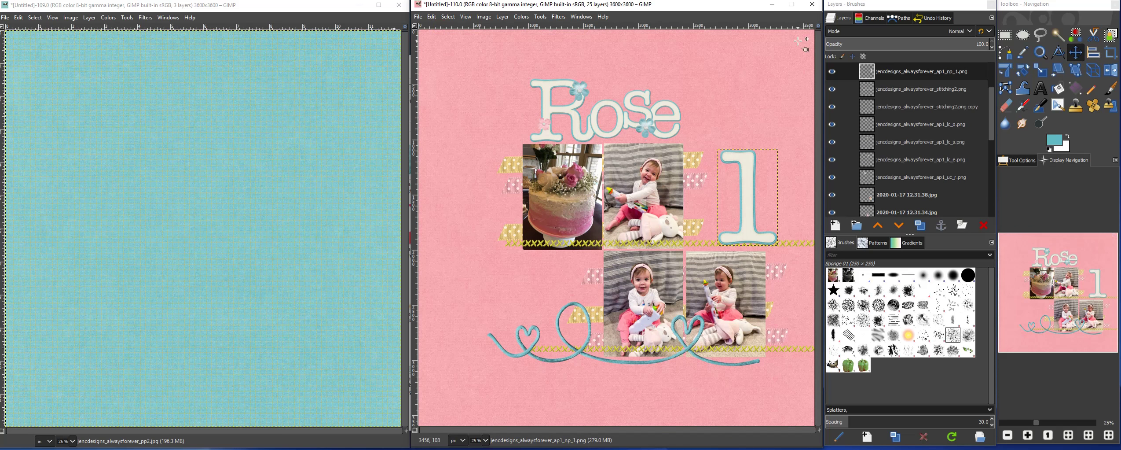
- On the pink sp4 paper layer, make a 2944 × 2056 px rectangular selection around the photos and number, reaching the page's right edge
{"action": "left_click_drag", "start_coordinate": [993, 108], "coordinate": [994, 188]}
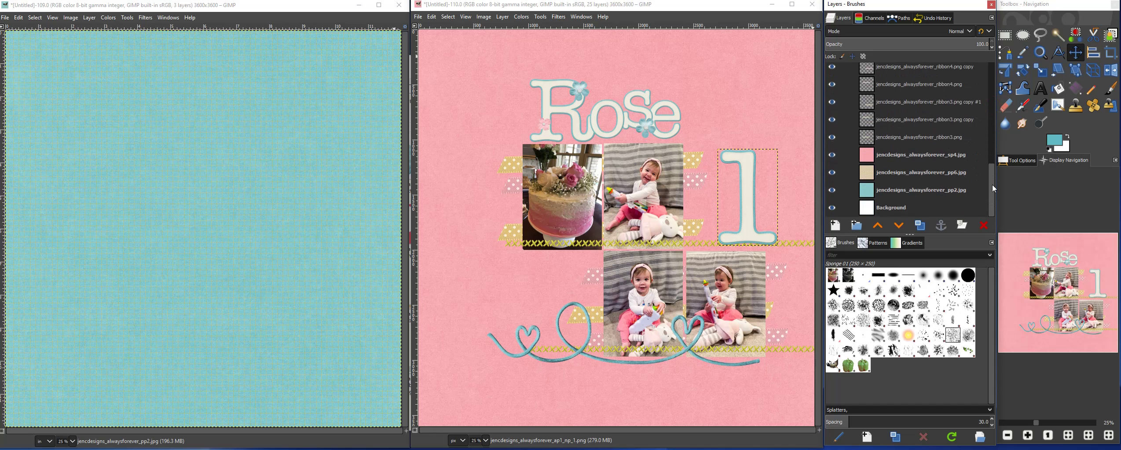
{"action": "left_click", "coordinate": [894, 156]}
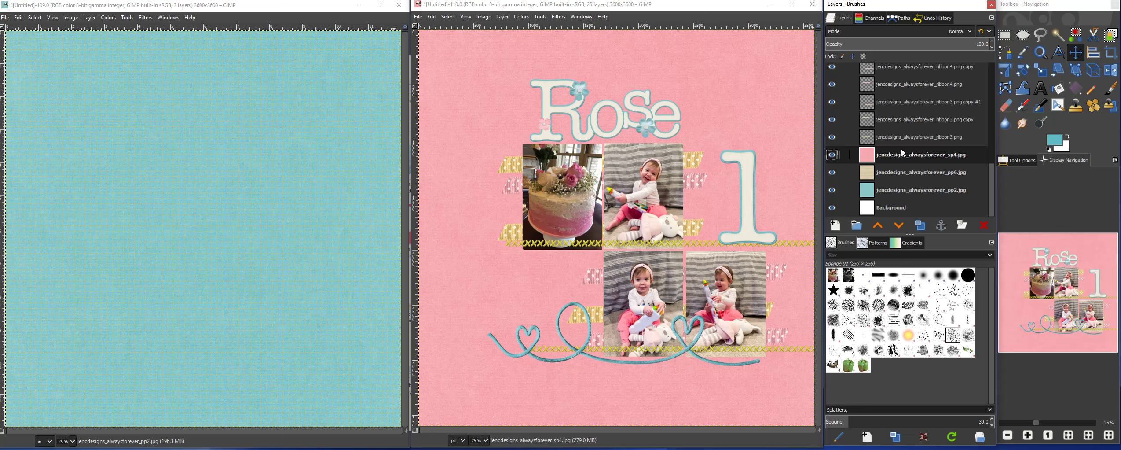
{"action": "left_click", "coordinate": [1006, 36]}
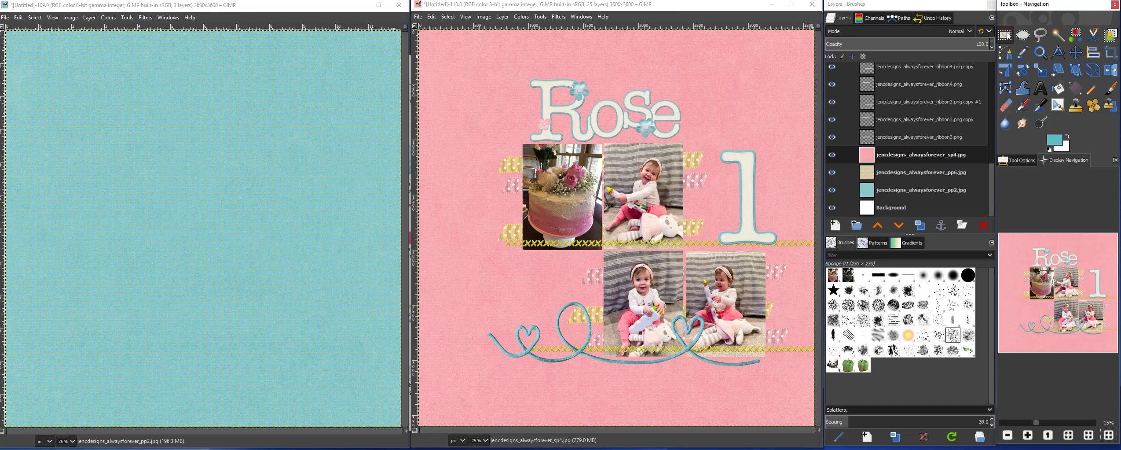
{"action": "left_click", "coordinate": [1016, 160]}
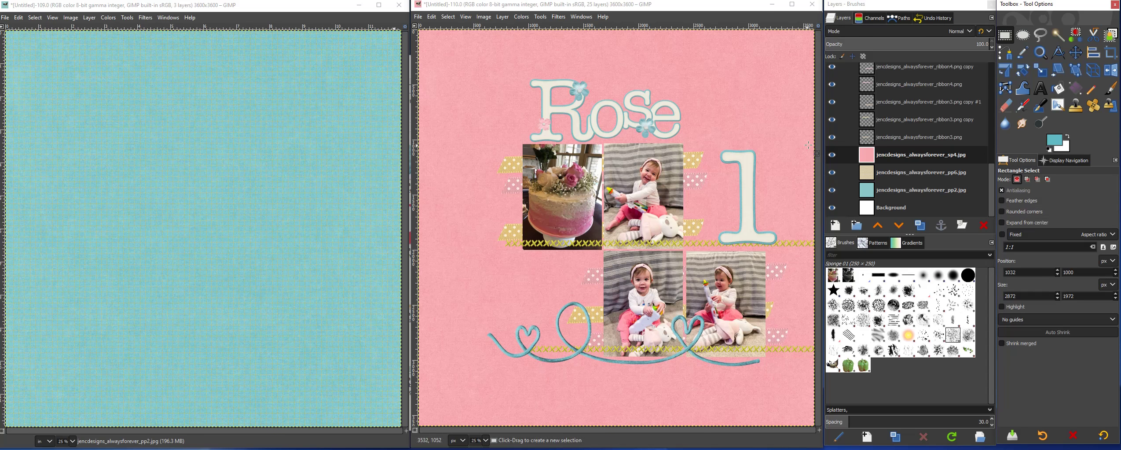
{"action": "left_click_drag", "start_coordinate": [814, 137], "coordinate": [484, 371]}
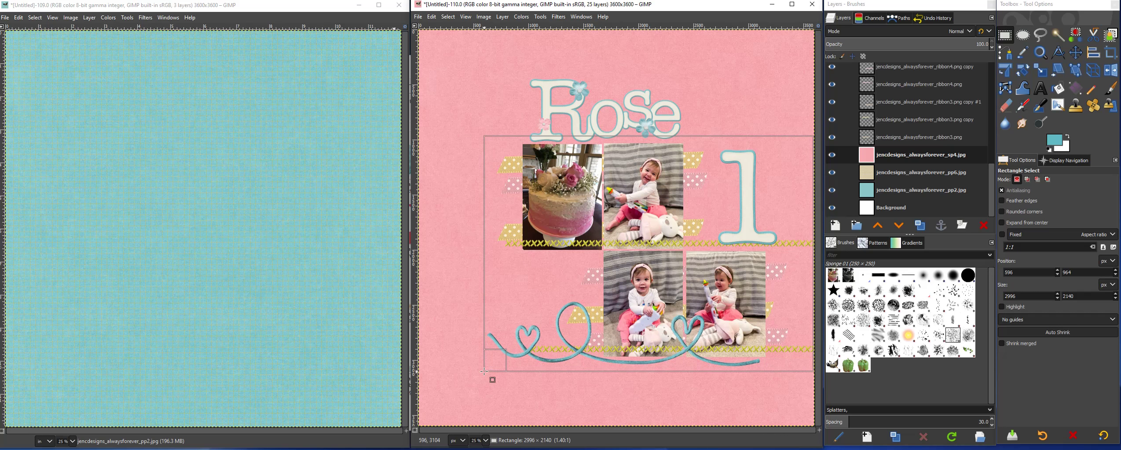
{"action": "left_click_drag", "start_coordinate": [484, 370], "coordinate": [486, 368]}
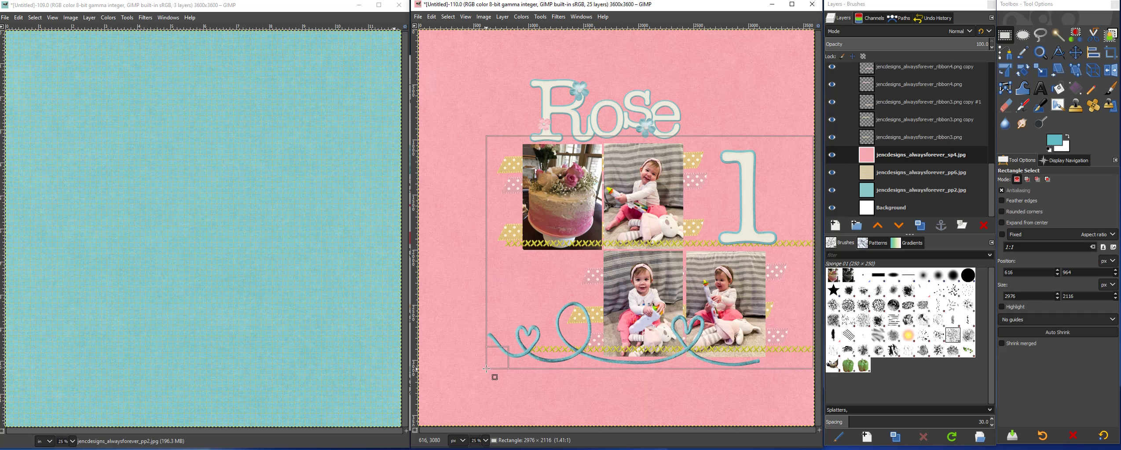
{"action": "left_click_drag", "start_coordinate": [486, 368], "coordinate": [489, 361]}
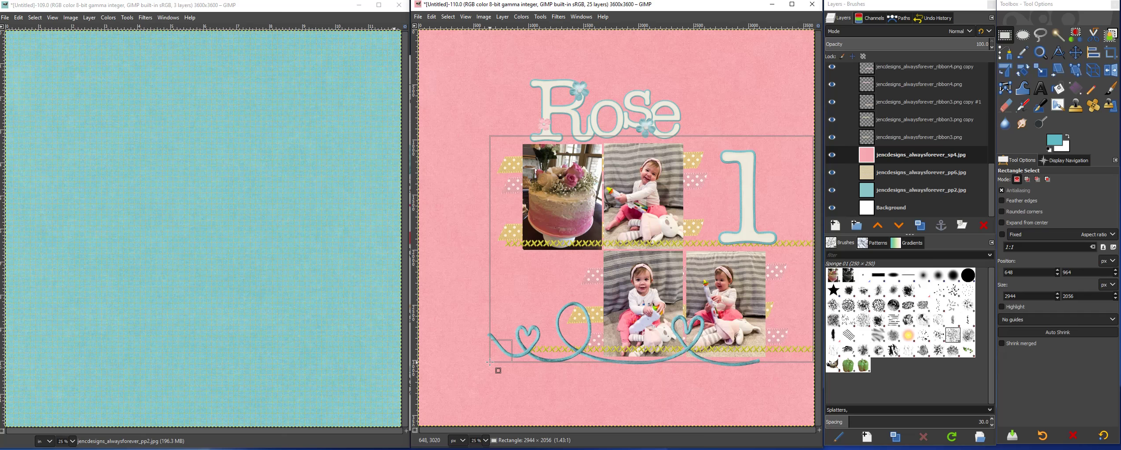
{"action": "left_click_drag", "start_coordinate": [490, 362], "coordinate": [489, 361]}
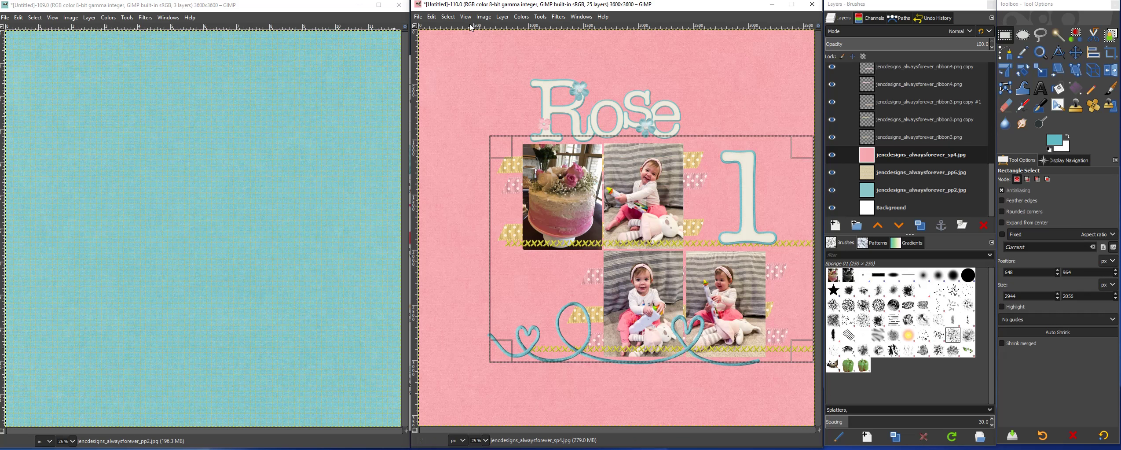
- Invert the selection, cut away the pink sp4 paper outside the rectangle, deselect, and crop that layer to its content
{"action": "left_click", "coordinate": [454, 17]}
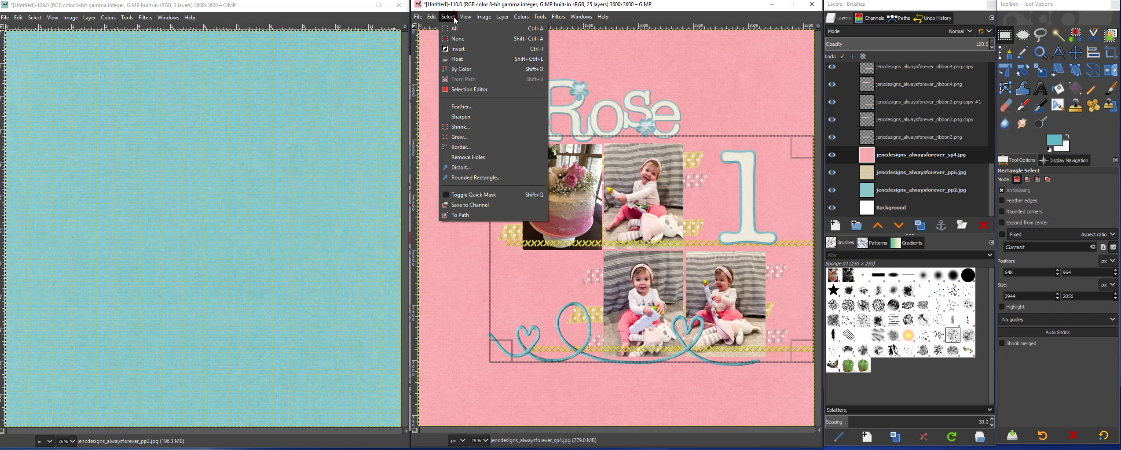
{"action": "left_click", "coordinate": [456, 53]}
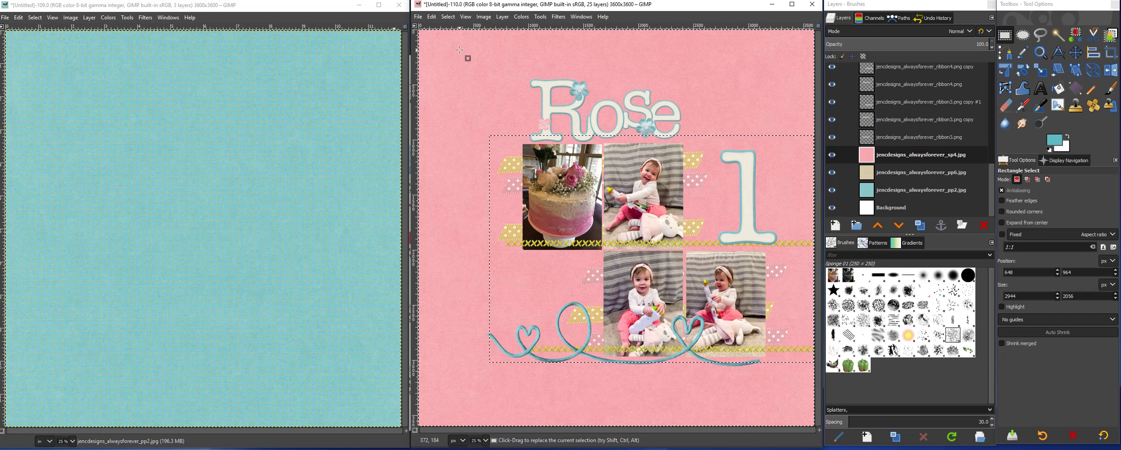
{"action": "key", "text": "ctrl"}
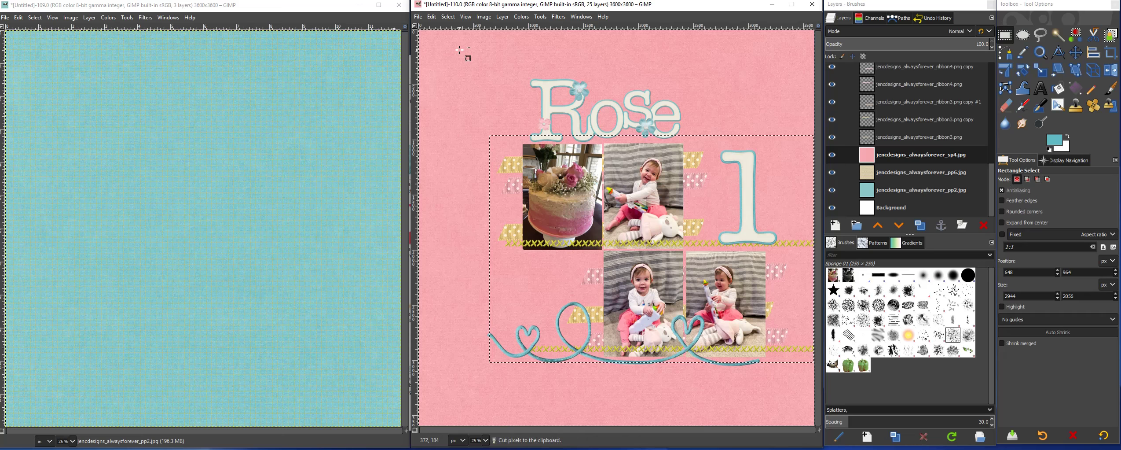
{"action": "key", "text": "ctrl+x"}
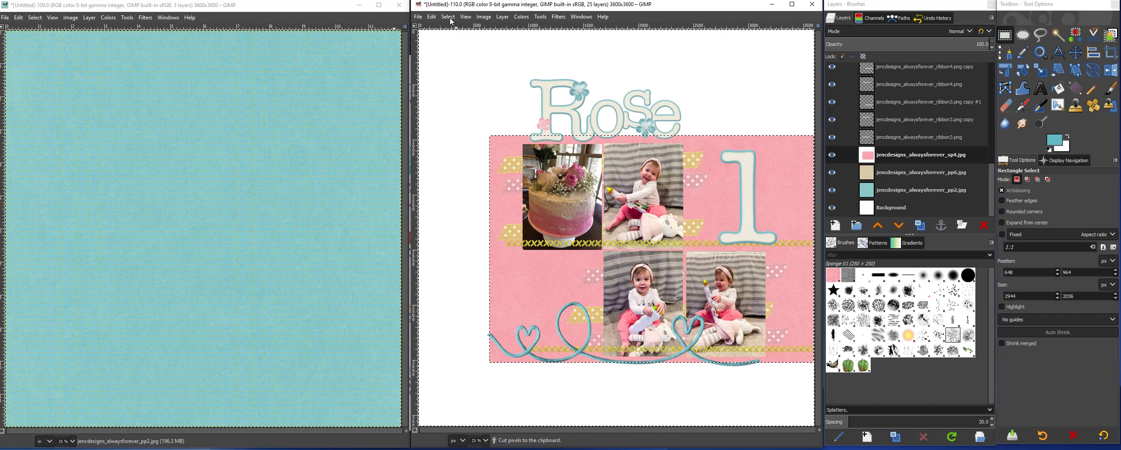
{"action": "left_click", "coordinate": [448, 17]}
{"action": "left_click", "coordinate": [451, 39]}
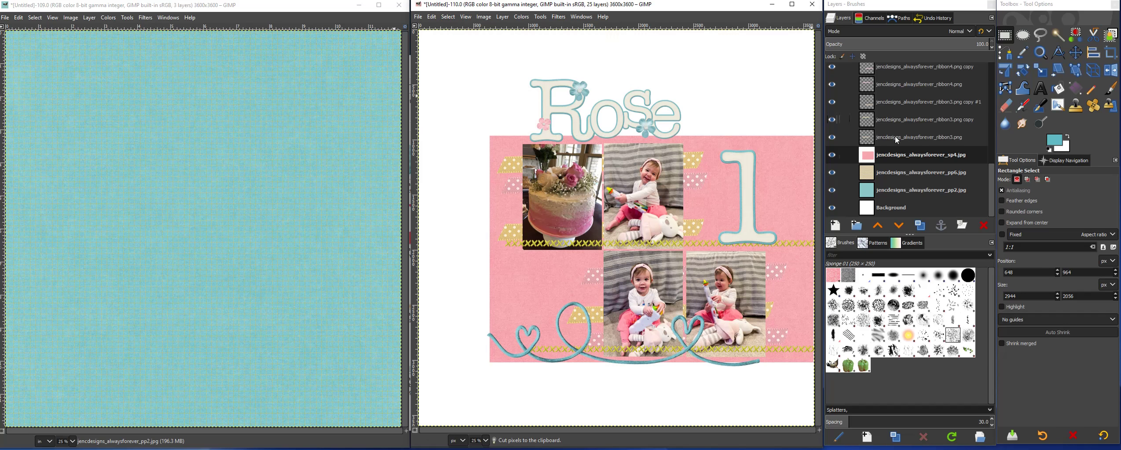
{"action": "left_click", "coordinate": [504, 18]}
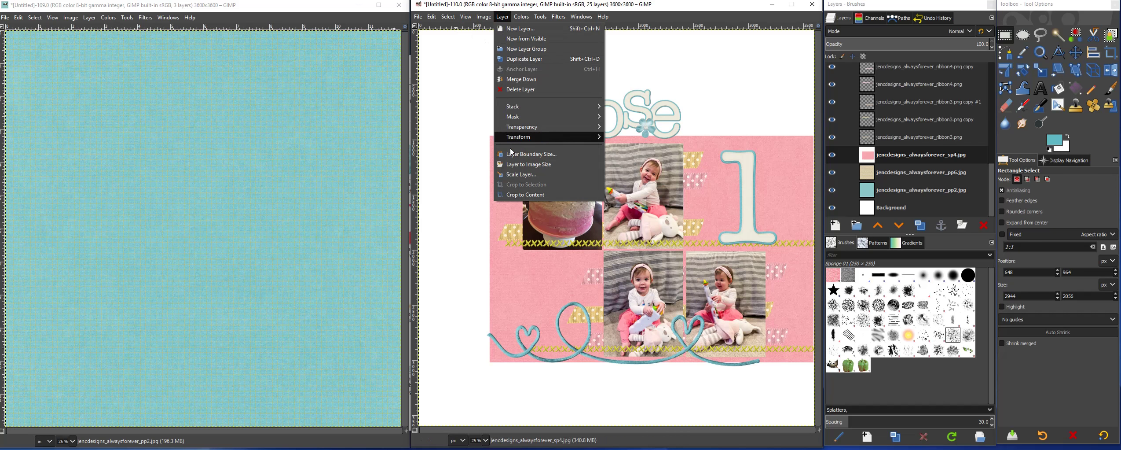
{"action": "left_click", "coordinate": [522, 195]}
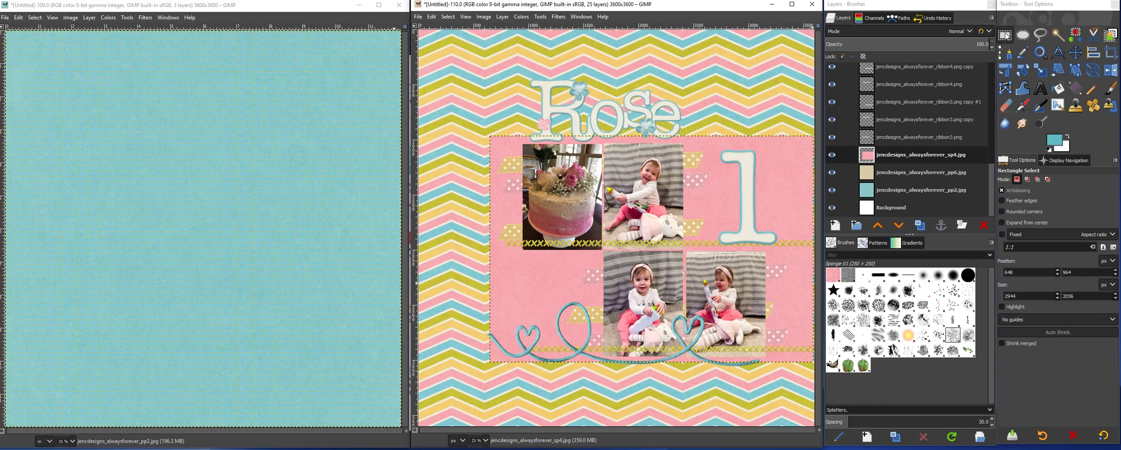
- On the chevron pp6 layer, make a 3012 × 2196 px rectangular selection slightly larger than the pink mat, reaching the page's right edge
{"action": "left_click", "coordinate": [901, 175]}
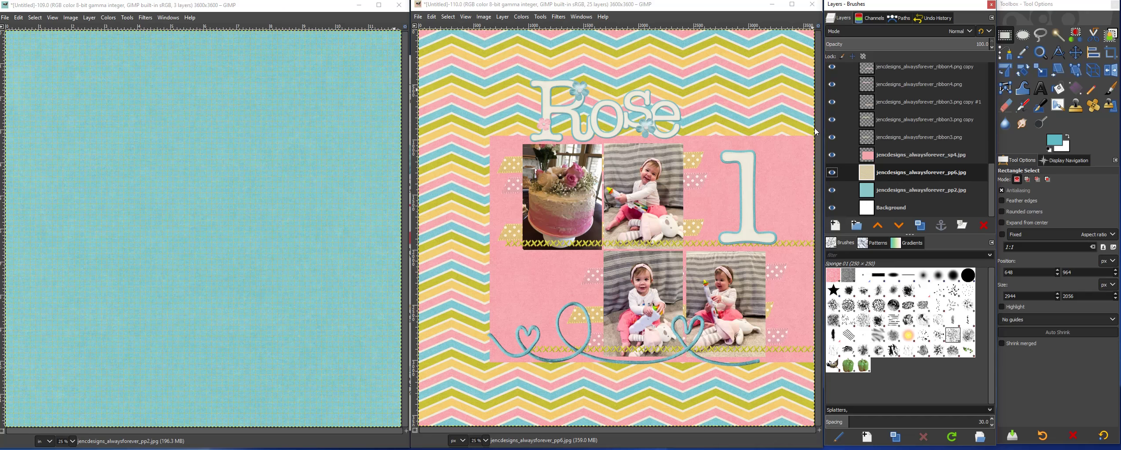
{"action": "left_click", "coordinate": [1005, 35]}
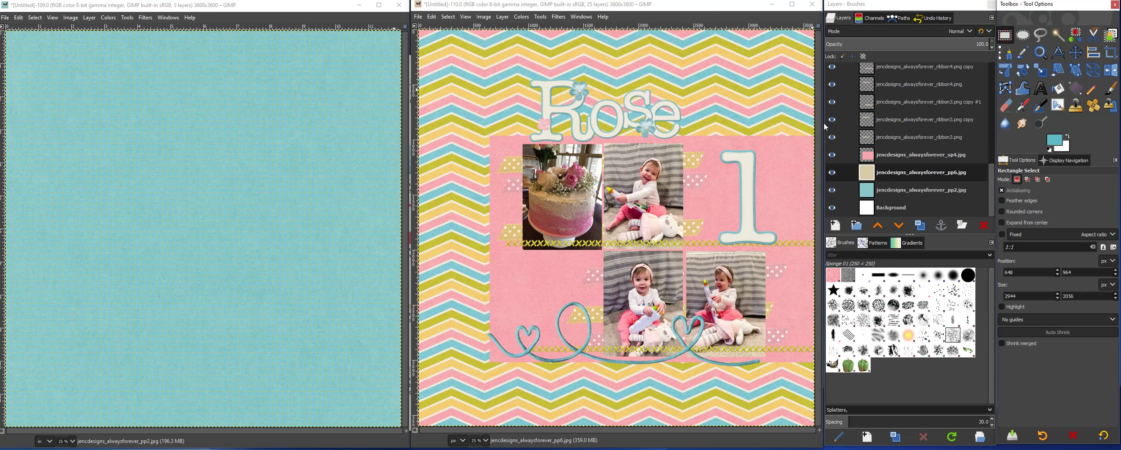
{"action": "left_click_drag", "start_coordinate": [813, 128], "coordinate": [482, 369]}
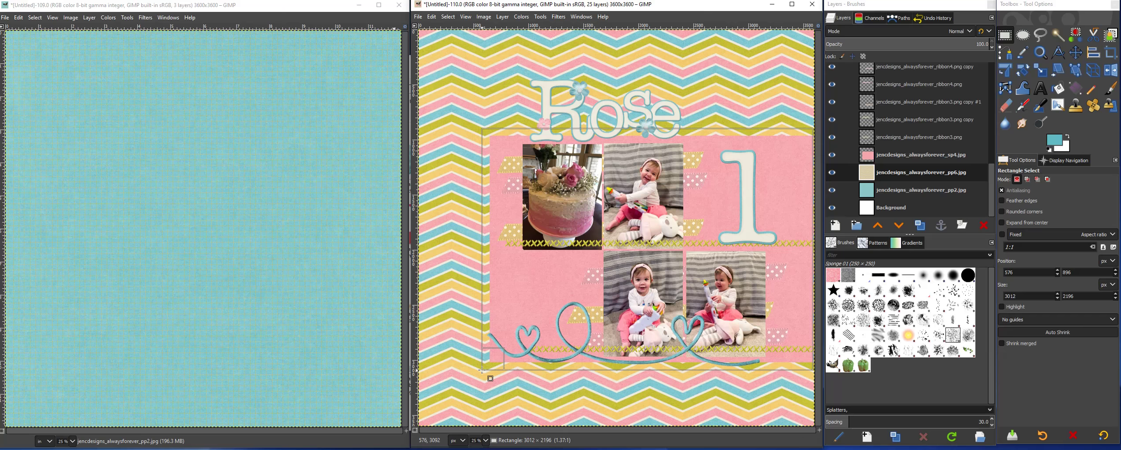
{"action": "left_click_drag", "start_coordinate": [481, 369], "coordinate": [481, 369]}
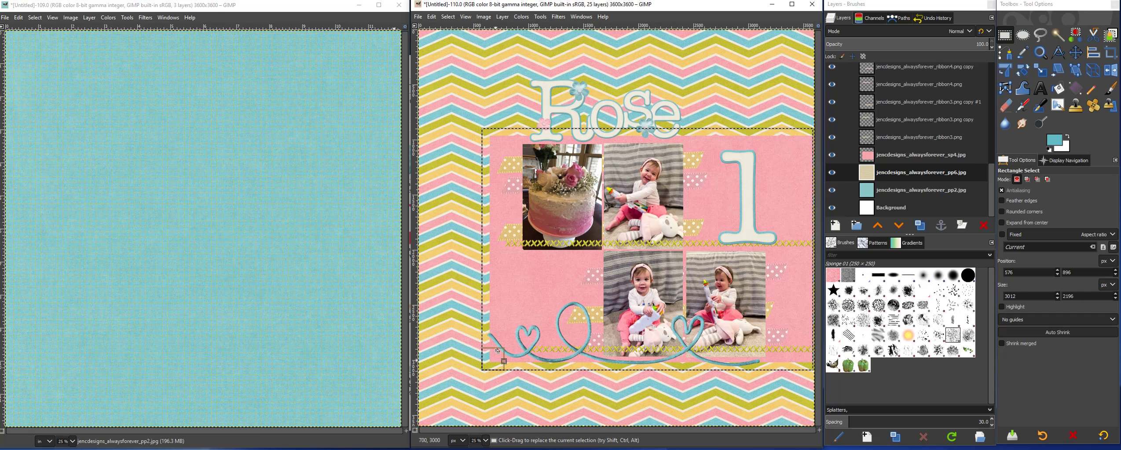
- Invert the selection, cut away the chevron pp6 paper outside the rectangle, deselect, and crop that layer to its content
{"action": "left_click", "coordinate": [449, 17]}
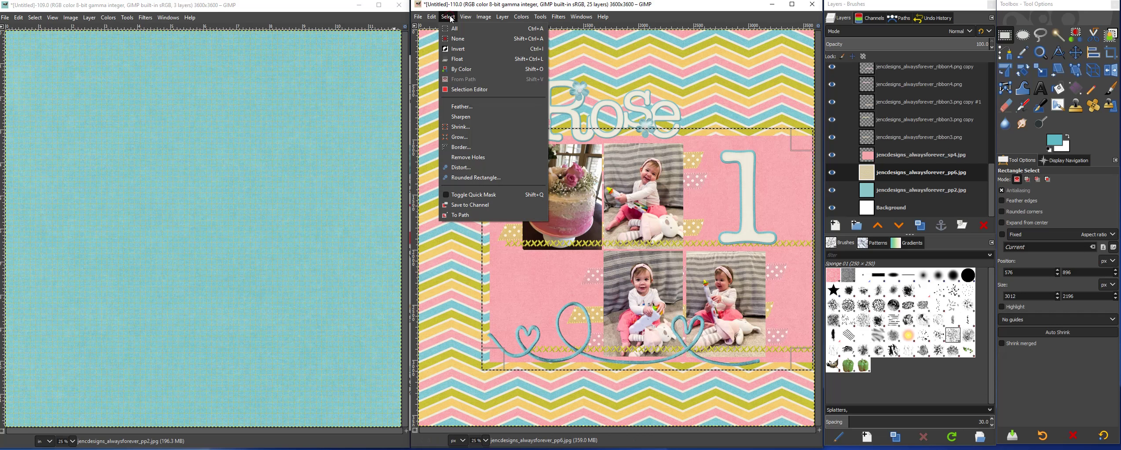
{"action": "left_click", "coordinate": [456, 49]}
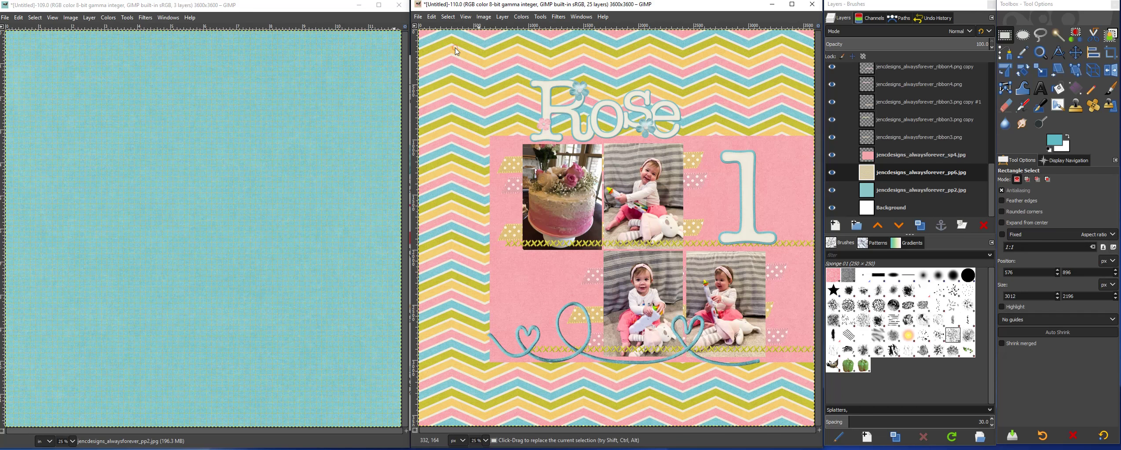
{"action": "key", "text": "ctrl"}
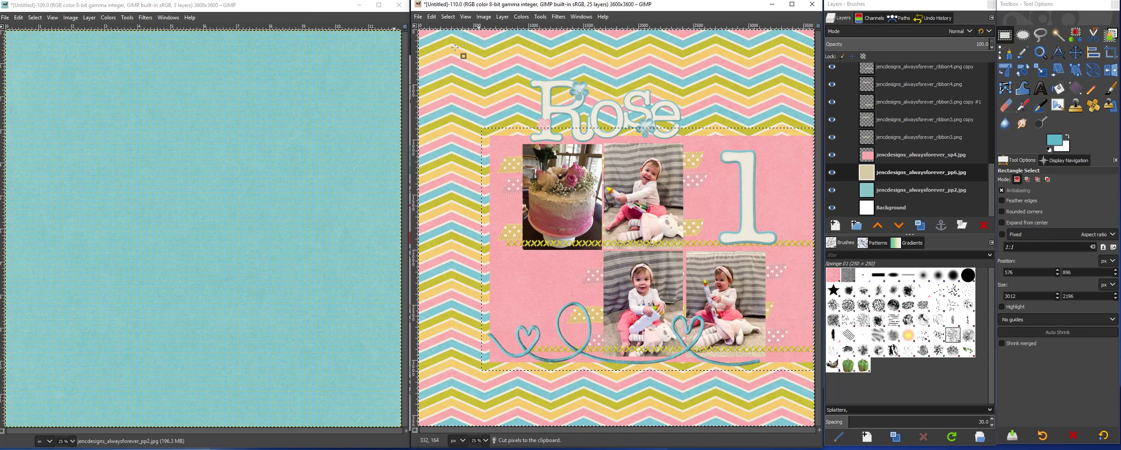
{"action": "key", "text": "ctrl+x"}
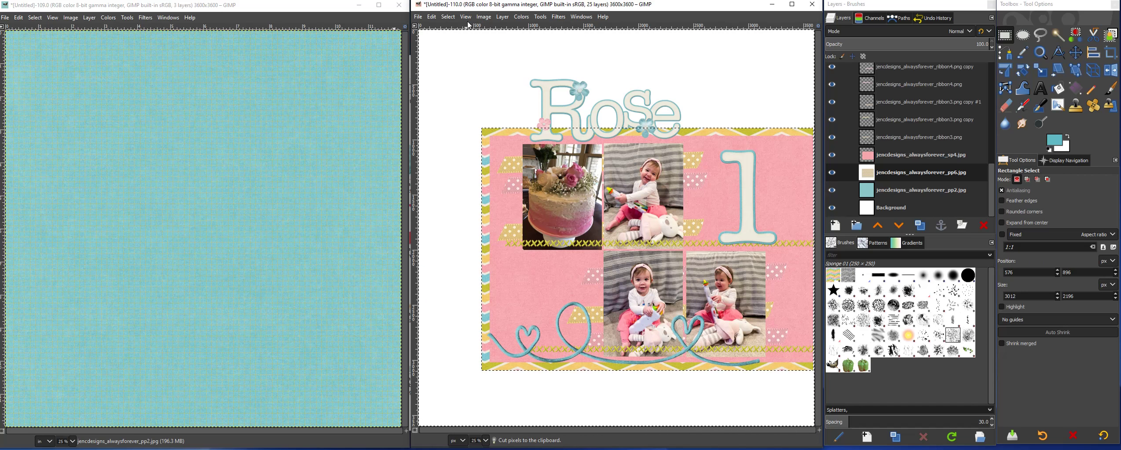
{"action": "left_click", "coordinate": [448, 16]}
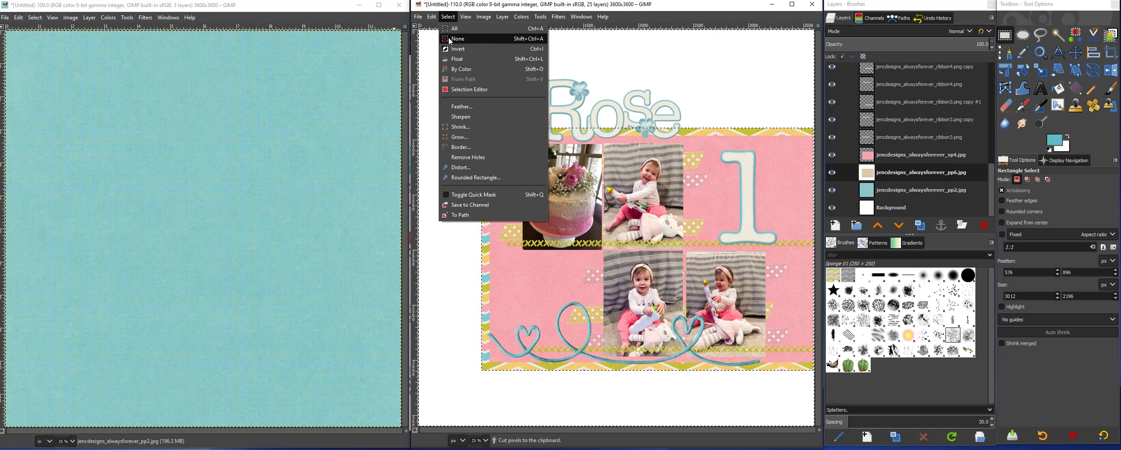
{"action": "left_click", "coordinate": [450, 39]}
{"action": "left_click", "coordinate": [502, 16]}
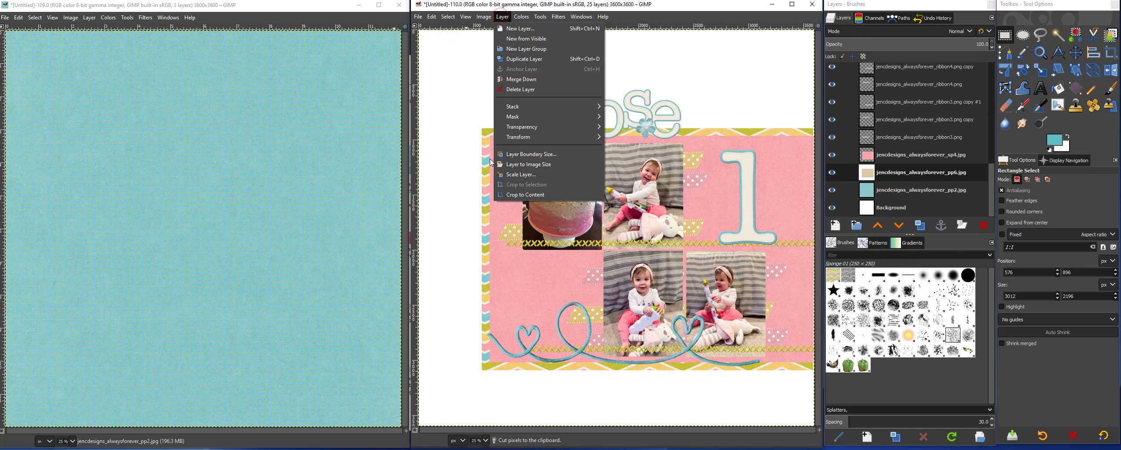
{"action": "left_click", "coordinate": [520, 195]}
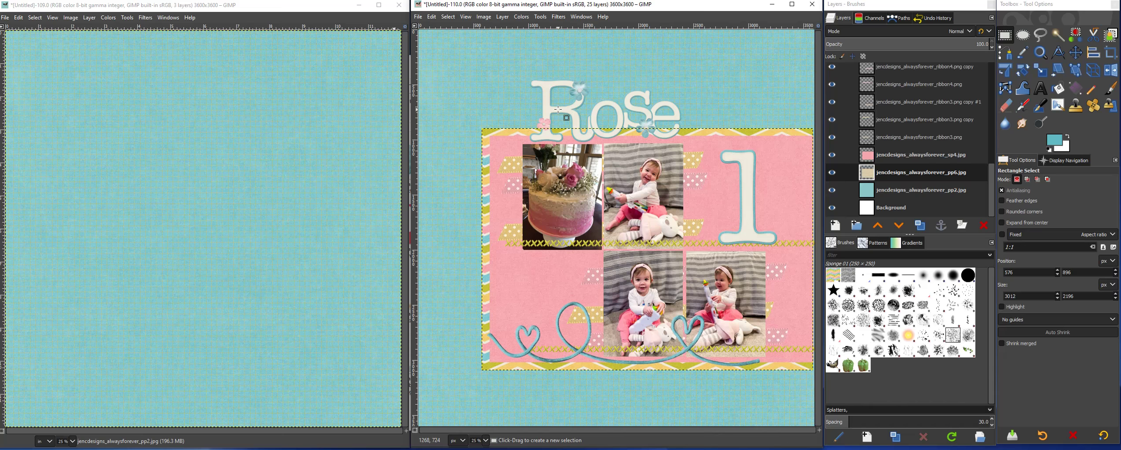
- Move the four title letters up and left so the word sits just above the chevron mat, starting near the mat's left edge
{"action": "key", "text": "m"}
{"action": "left_click_drag", "start_coordinate": [549, 113], "coordinate": [507, 94]}
{"action": "left_click", "coordinate": [546, 95]}
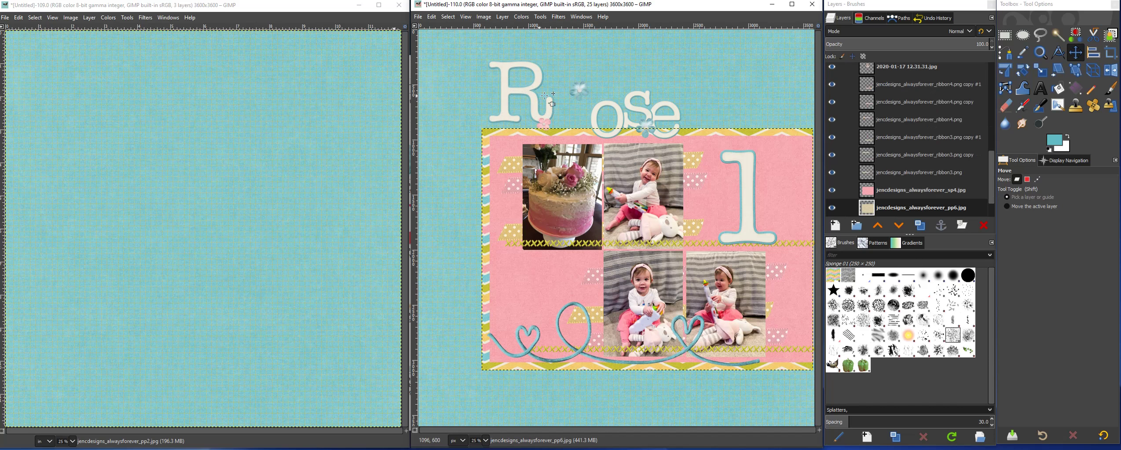
{"action": "left_click_drag", "start_coordinate": [599, 113], "coordinate": [552, 102]}
{"action": "left_click", "coordinate": [629, 105]}
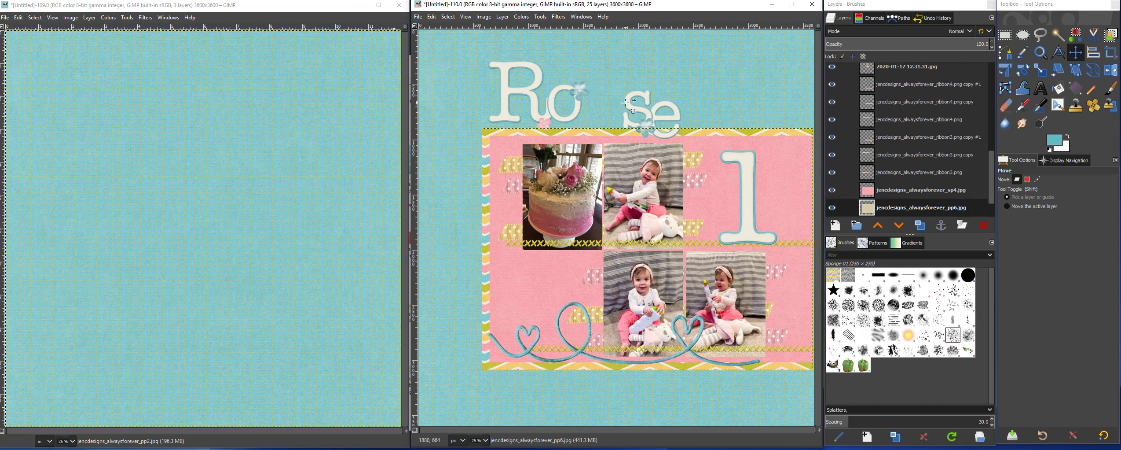
{"action": "left_click_drag", "start_coordinate": [629, 103], "coordinate": [583, 90]}
{"action": "left_click", "coordinate": [665, 117]}
{"action": "left_click_drag", "start_coordinate": [644, 113], "coordinate": [613, 100]}
- Place the blue flower on the upper part of the title's R and the pink one at its lower left, and nudge the number 1 right
{"action": "left_click", "coordinate": [645, 125]}
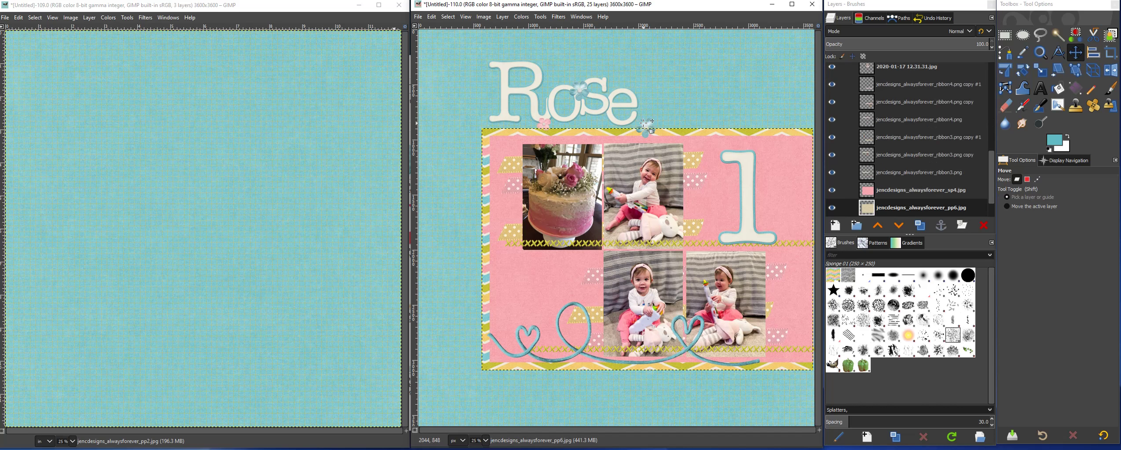
{"action": "left_click_drag", "start_coordinate": [645, 124], "coordinate": [536, 65]}
{"action": "left_click_drag", "start_coordinate": [544, 123], "coordinate": [504, 108]}
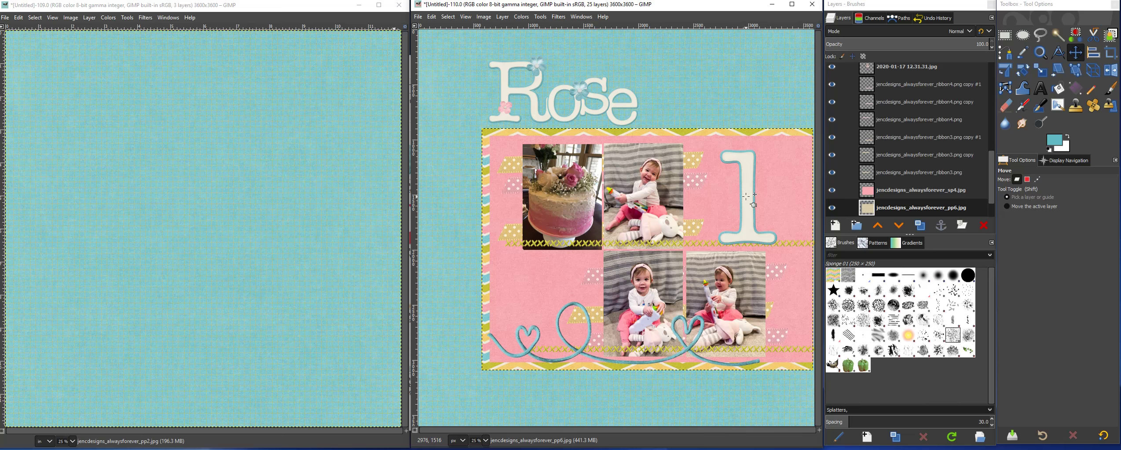
{"action": "left_click_drag", "start_coordinate": [747, 197], "coordinate": [751, 197]}
{"action": "left_click", "coordinate": [588, 140]}
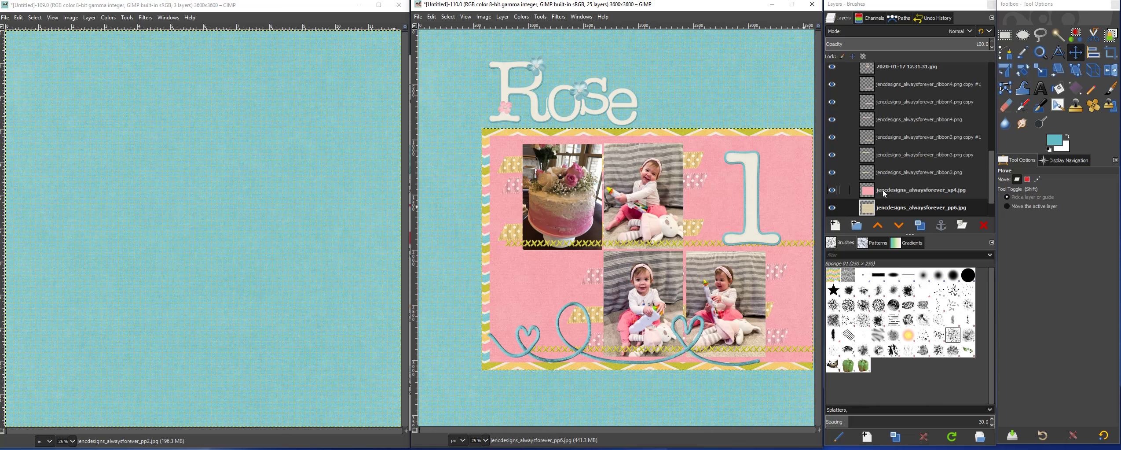
- On the pink sp4 layer, activate the Text tool and set its color to the blue sampled from the number 1's outline
{"action": "left_click", "coordinate": [898, 193]}
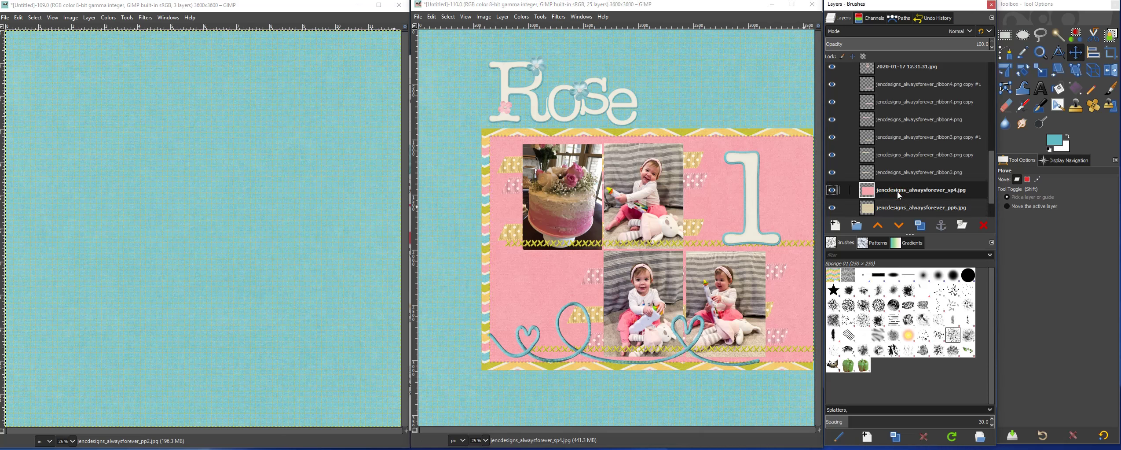
{"action": "left_click", "coordinate": [1041, 90]}
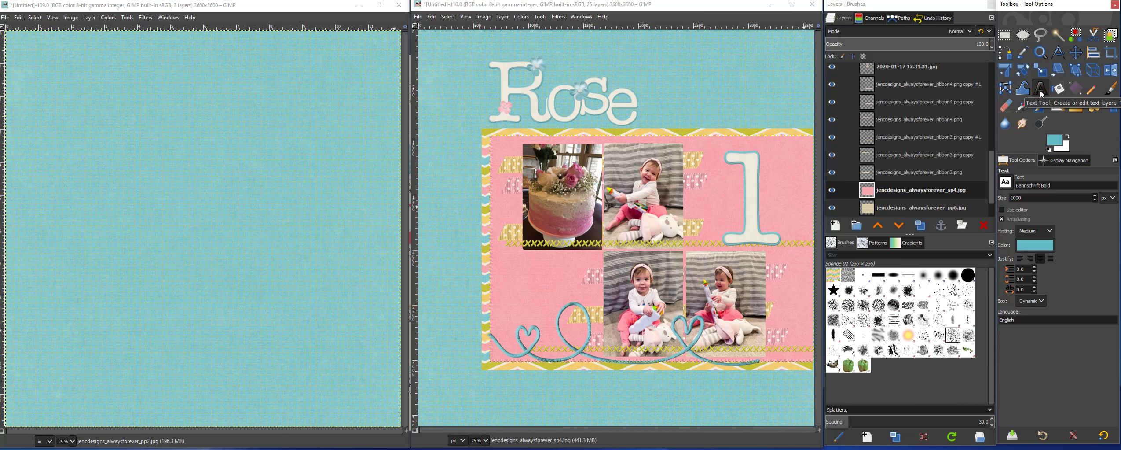
{"action": "left_click", "coordinate": [1036, 251]}
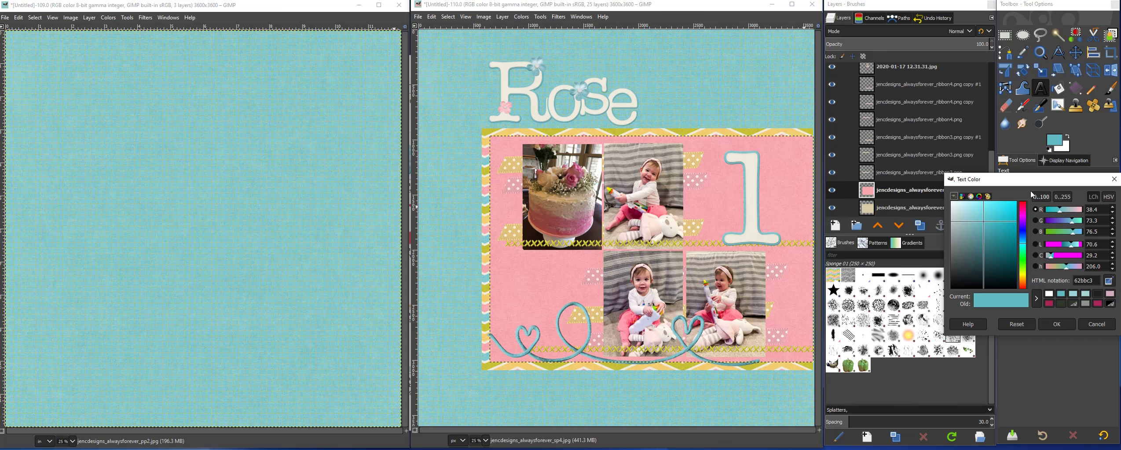
{"action": "left_click", "coordinate": [1115, 179]}
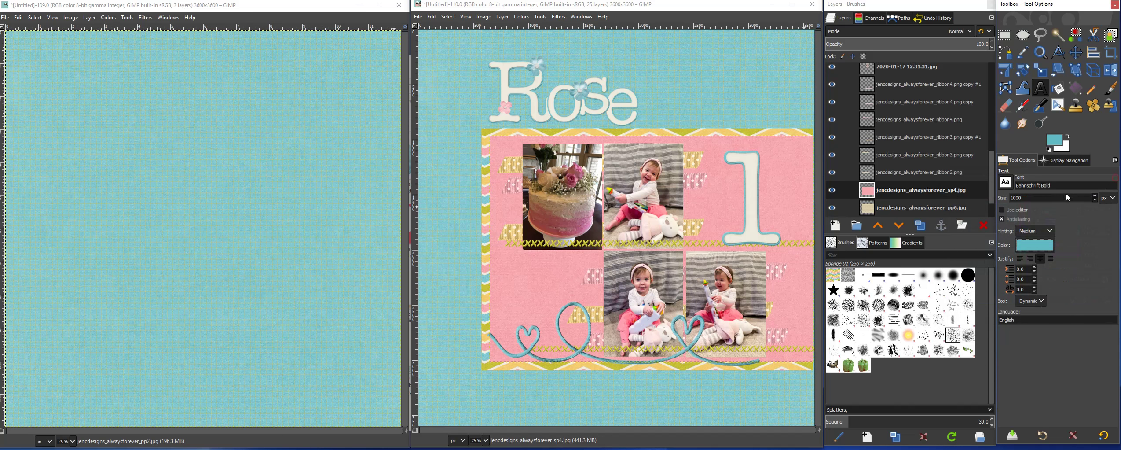
{"action": "left_click", "coordinate": [1030, 248]}
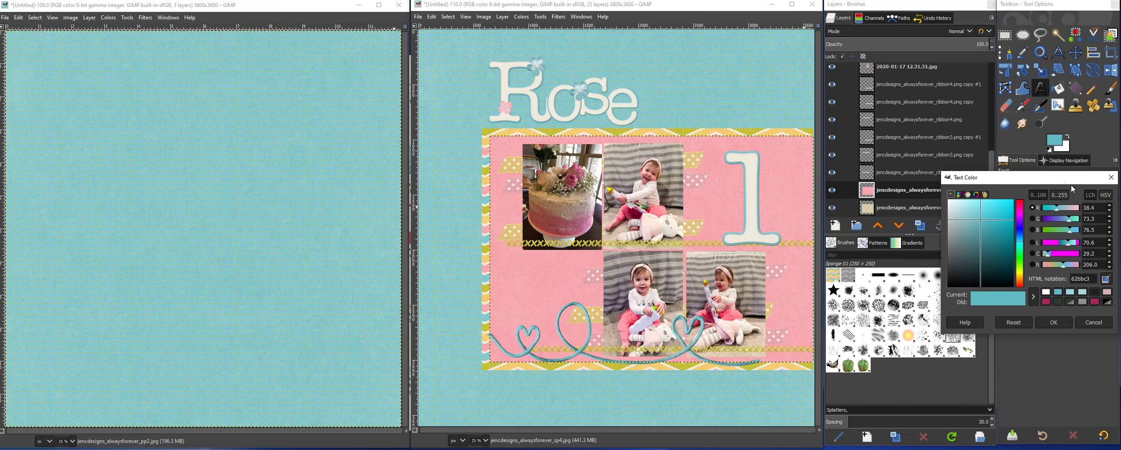
{"action": "left_click", "coordinate": [1107, 279]}
{"action": "left_click", "coordinate": [736, 158]}
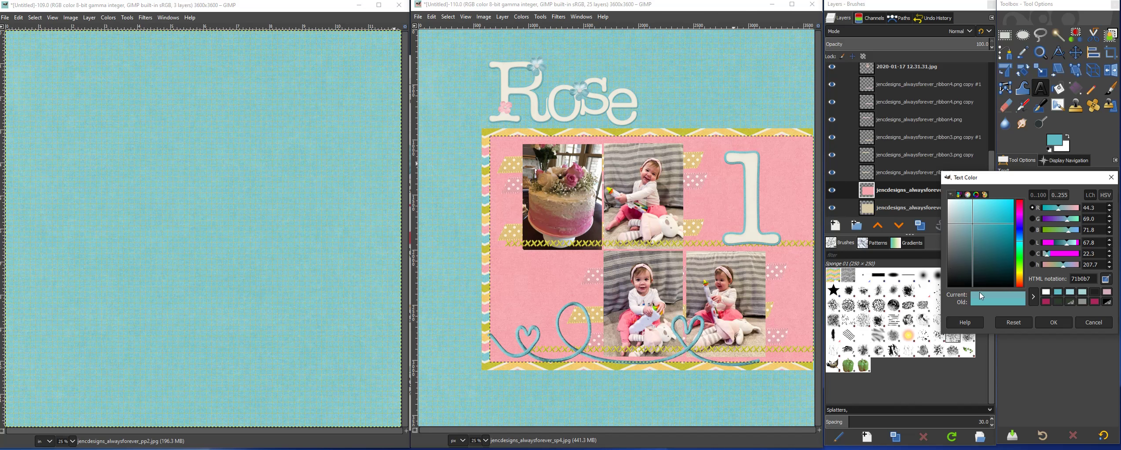
{"action": "left_click", "coordinate": [1053, 324]}
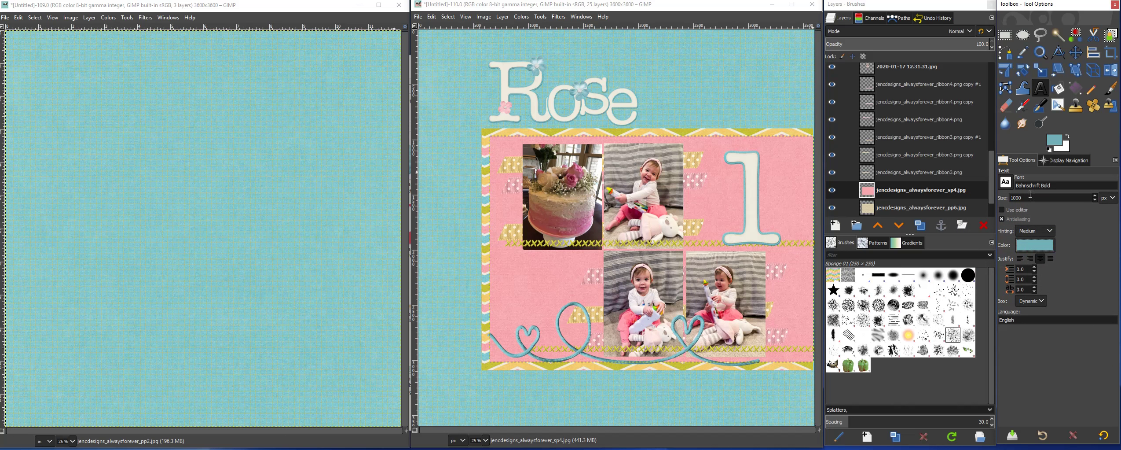
- Add the text "tuns" beside the number 1 and set its font size to 100 px
{"action": "left_click", "coordinate": [708, 187]}
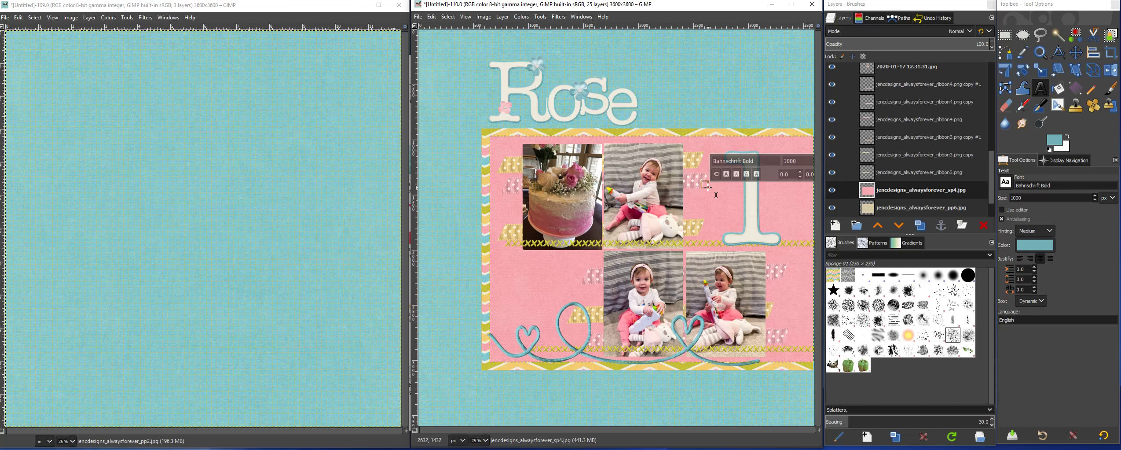
{"action": "type", "text": "tuns"}
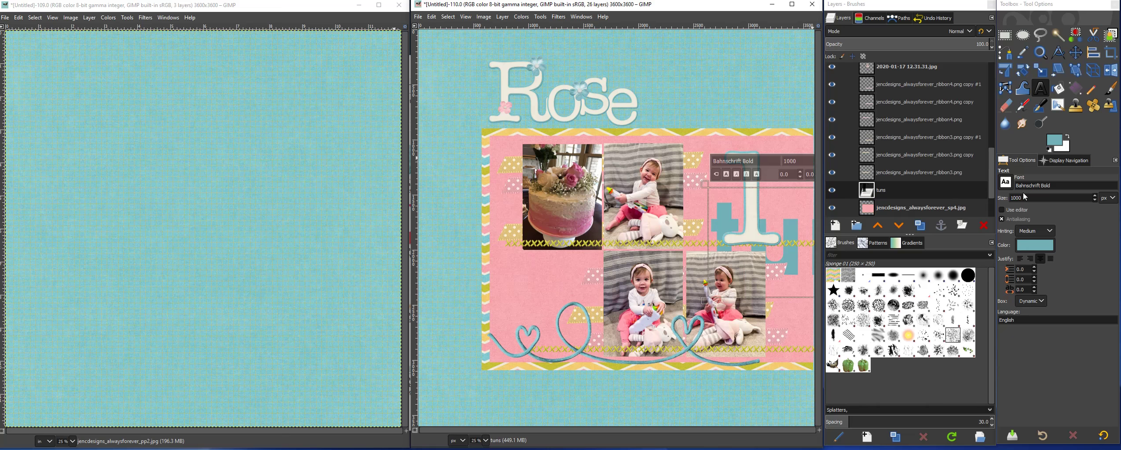
{"action": "left_click_drag", "start_coordinate": [1025, 197], "coordinate": [982, 198]}
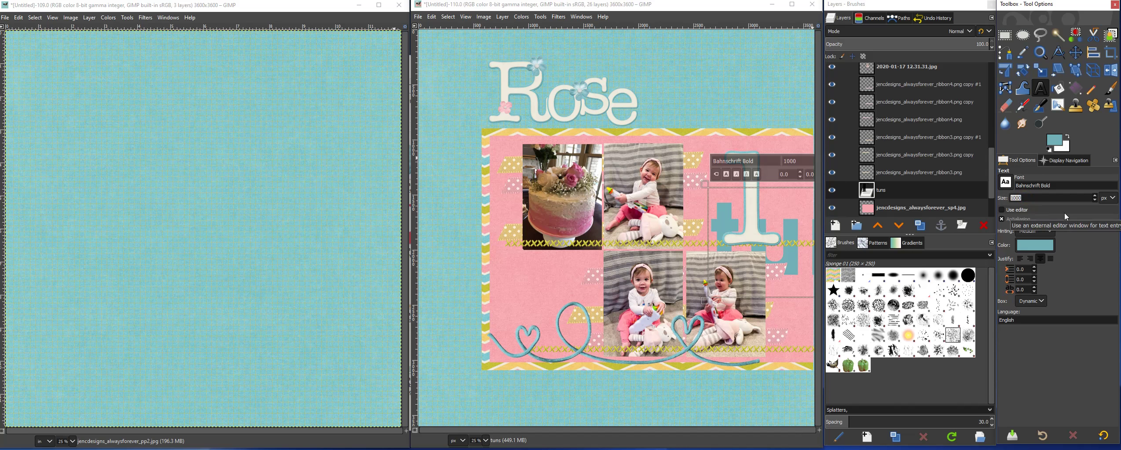
{"action": "type", "text": "1"}
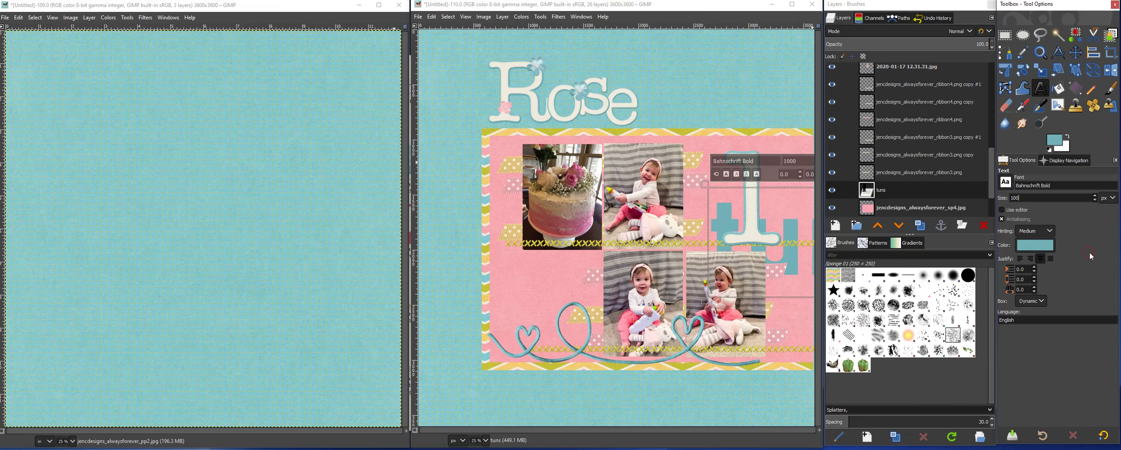
{"action": "key", "text": "Return"}
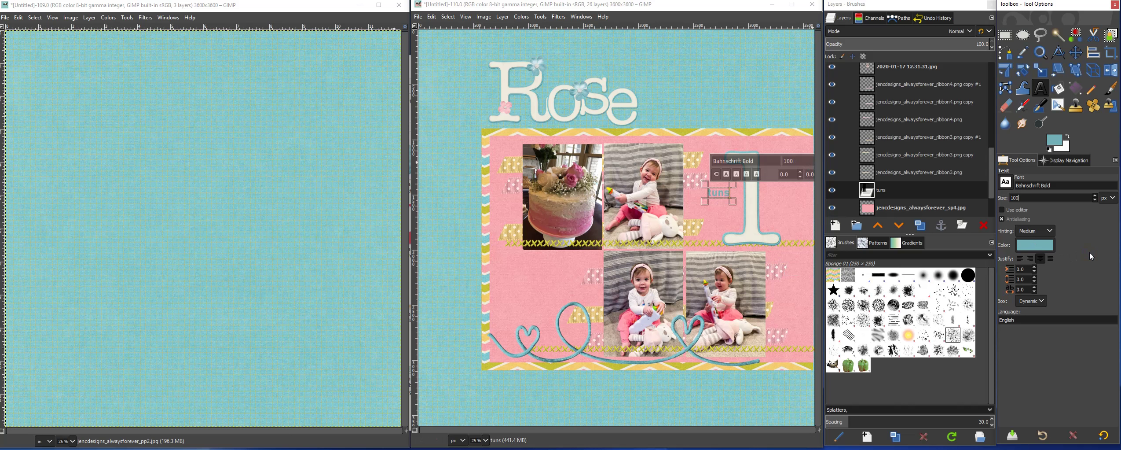
- Correct the word beside the number 1 to "turns" and set its font size to 250 px
{"action": "left_click", "coordinate": [717, 193]}
{"action": "type", "text": "r"}
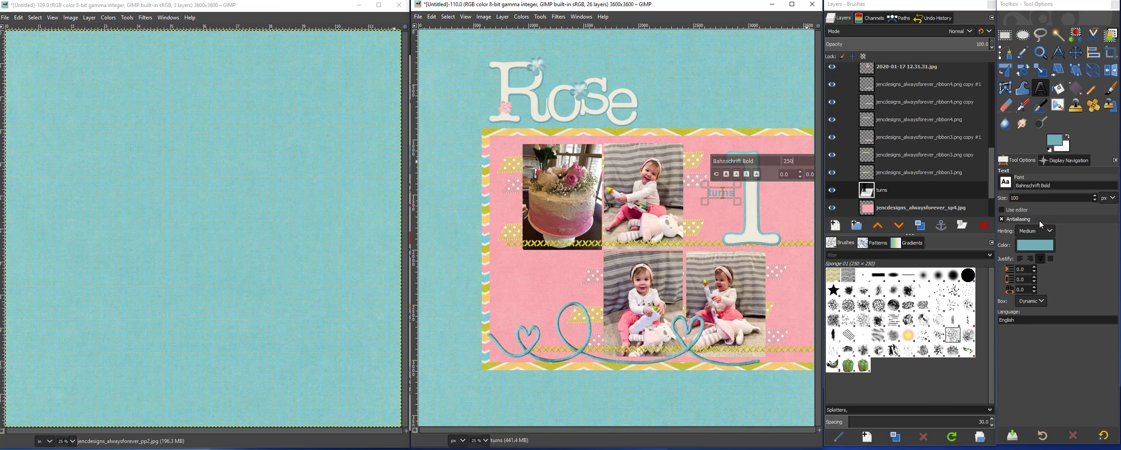
{"action": "left_click", "coordinate": [1083, 248]}
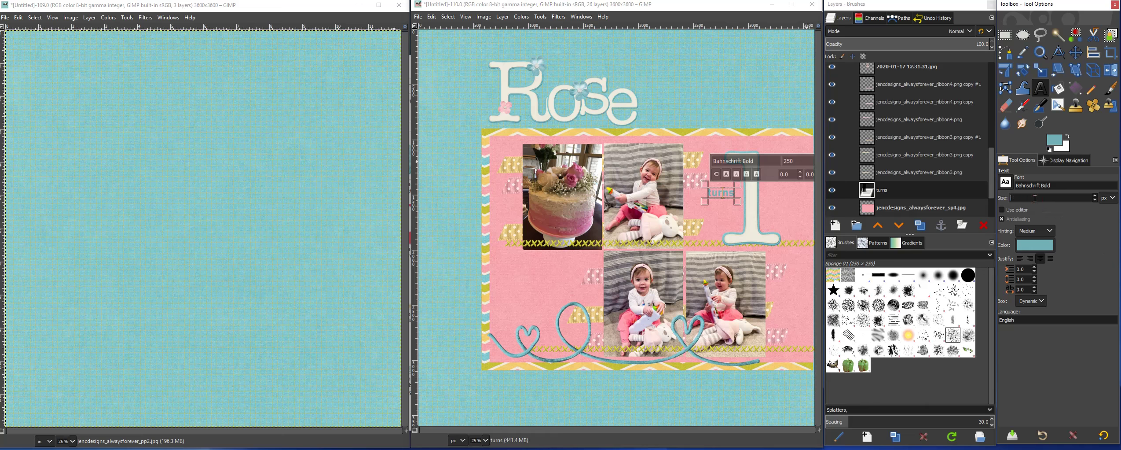
{"action": "type", "text": "250"}
{"action": "key", "text": "Return"}
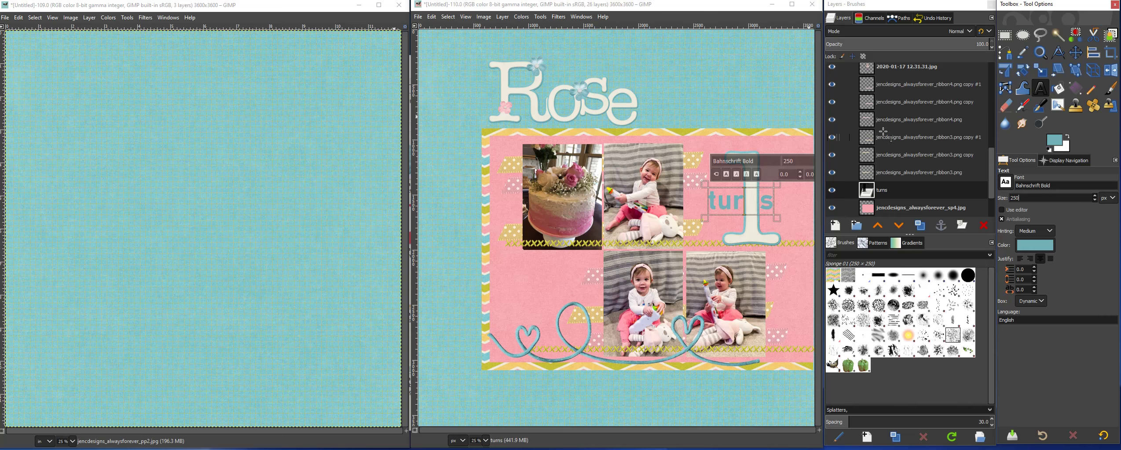
{"action": "left_click", "coordinate": [706, 82]}
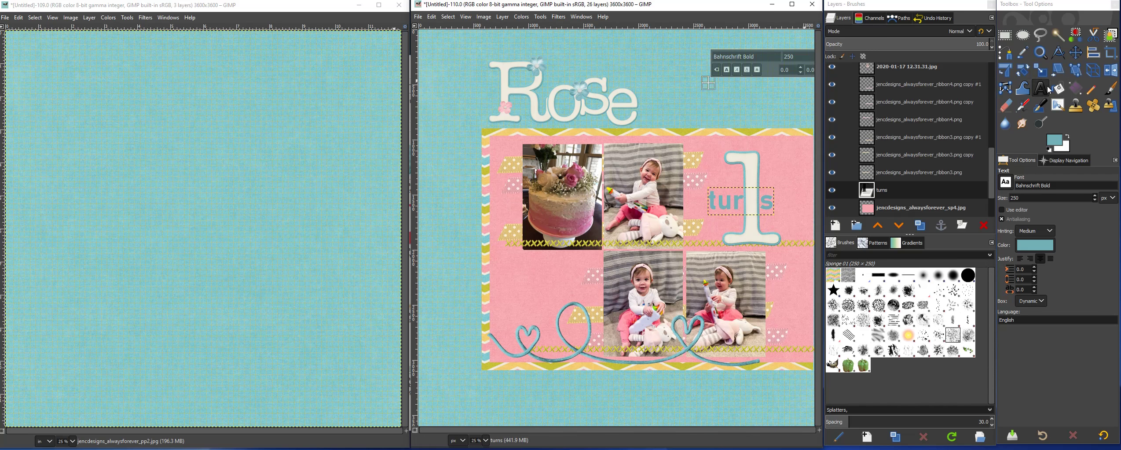
- Rotate the "turns" text a quarter turn counterclockwise so that it reads upward
{"action": "left_click", "coordinate": [1081, 56]}
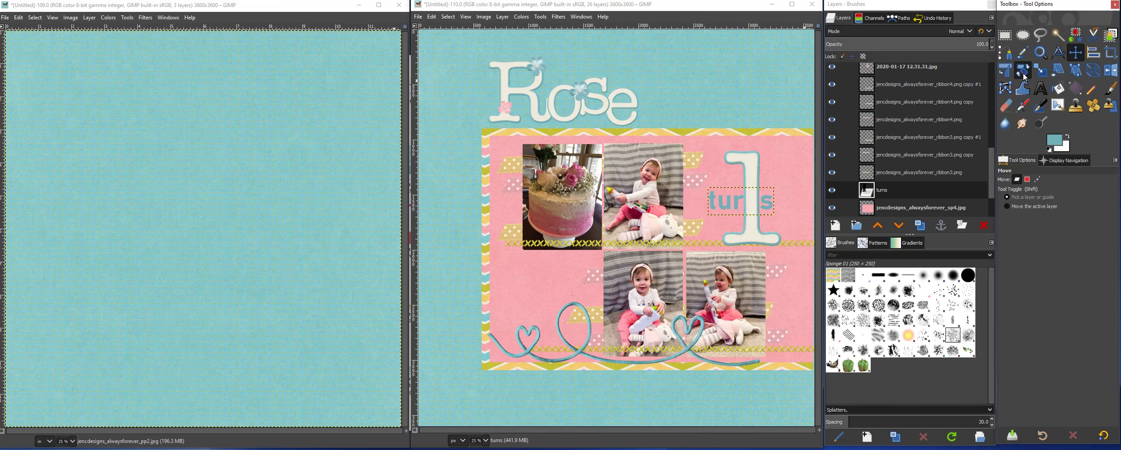
{"action": "left_click", "coordinate": [1022, 71]}
{"action": "left_click_drag", "start_coordinate": [769, 195], "coordinate": [729, 154]}
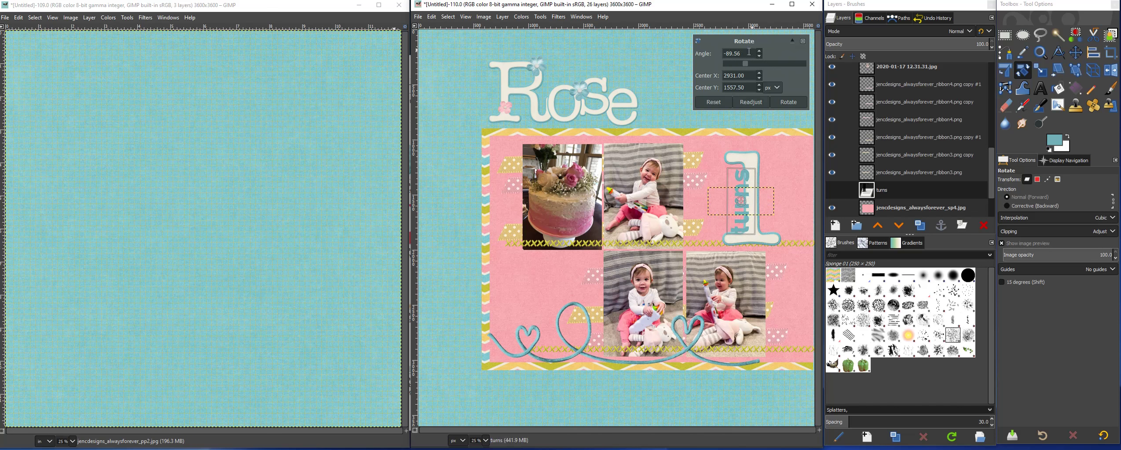
{"action": "left_click_drag", "start_coordinate": [739, 54], "coordinate": [722, 55]}
{"action": "type", "text": "-"}
{"action": "left_click", "coordinate": [786, 104]}
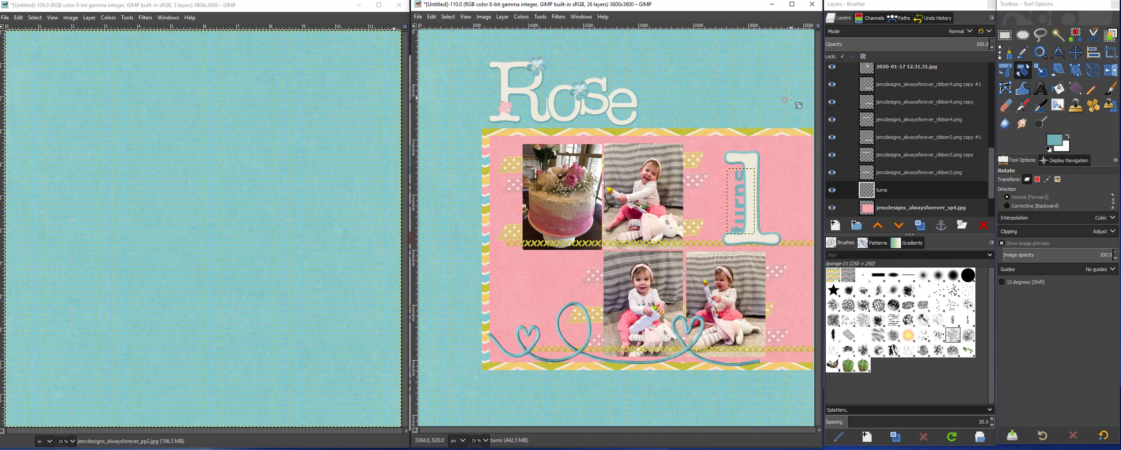
- Move the vertical "turns" text into the gap just left of the number 1, close to its stem
{"action": "left_click", "coordinate": [1079, 55]}
{"action": "left_click_drag", "start_coordinate": [745, 193], "coordinate": [719, 190]}
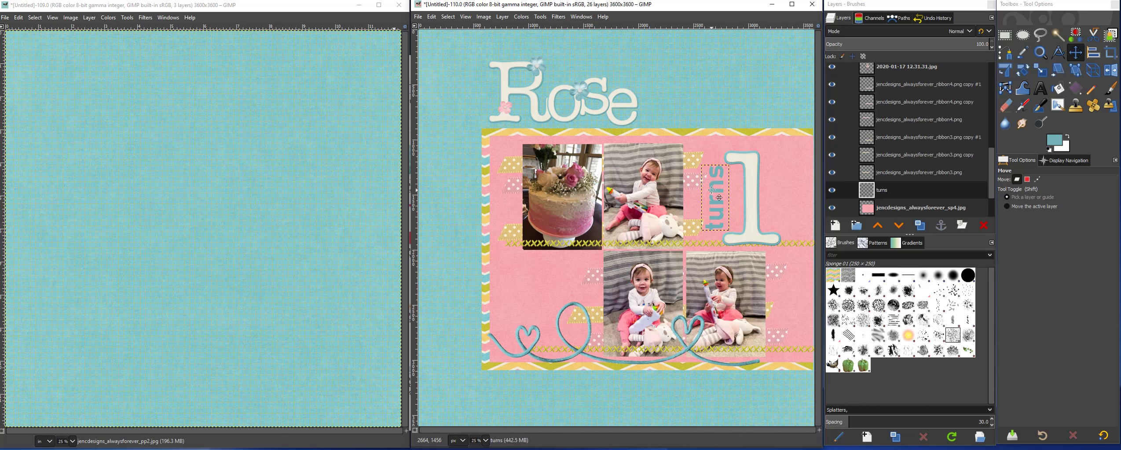
{"action": "left_click_drag", "start_coordinate": [712, 189], "coordinate": [718, 191]}
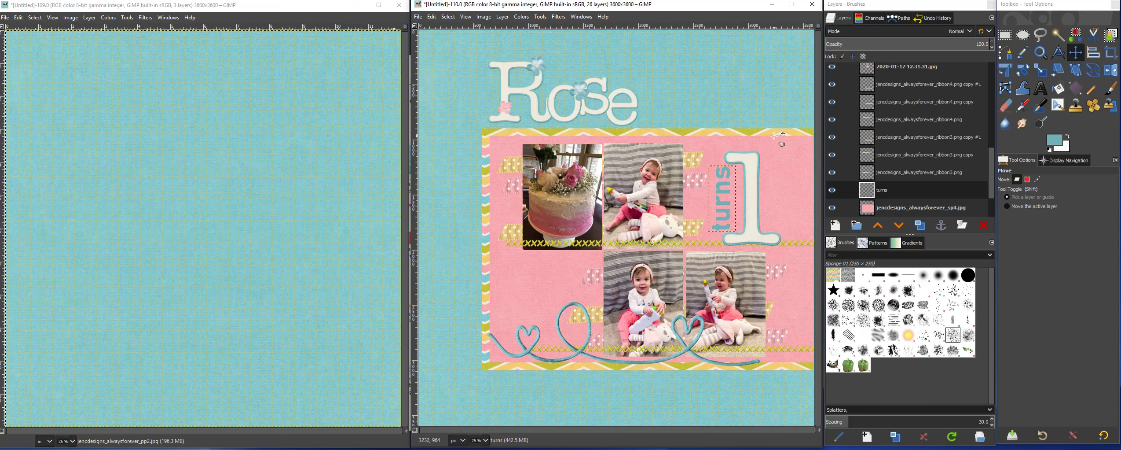
- Duplicate the blue pp2 layer and cut a feathered, round-cornered rectangle of about 3448 × 3400 px out of the copy
{"action": "scroll", "coordinate": [992, 168], "scroll_direction": "down", "scroll_amount": 4}
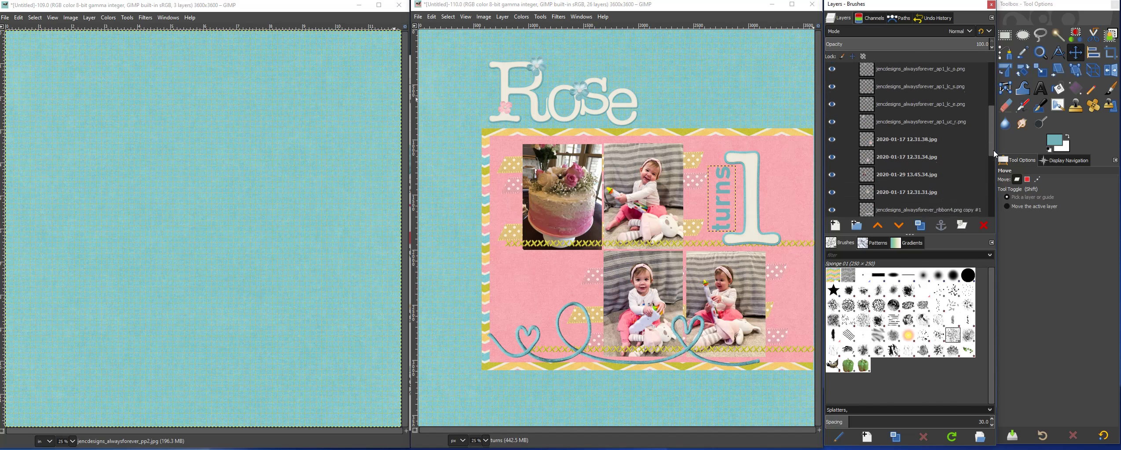
{"action": "left_click", "coordinate": [882, 191]}
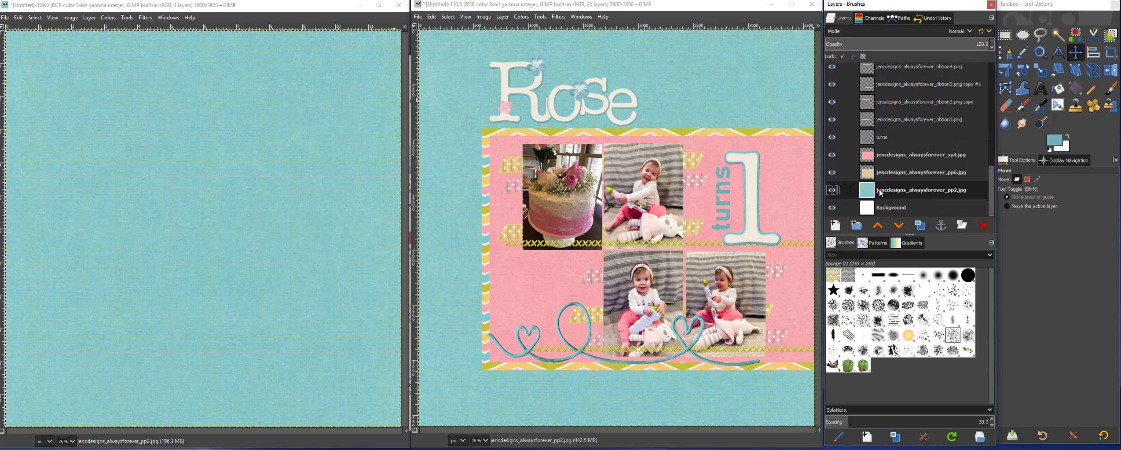
{"action": "left_click", "coordinate": [922, 226]}
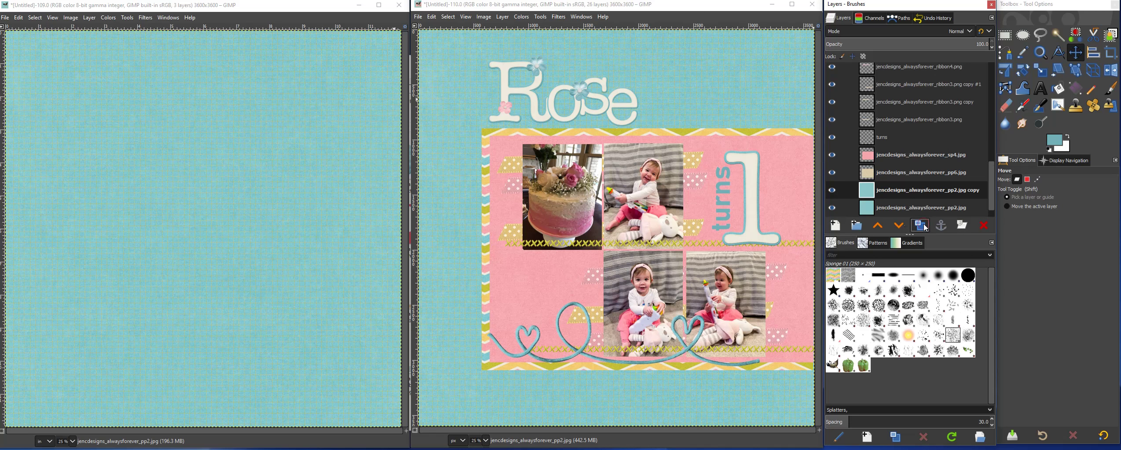
{"action": "left_click", "coordinate": [1006, 36]}
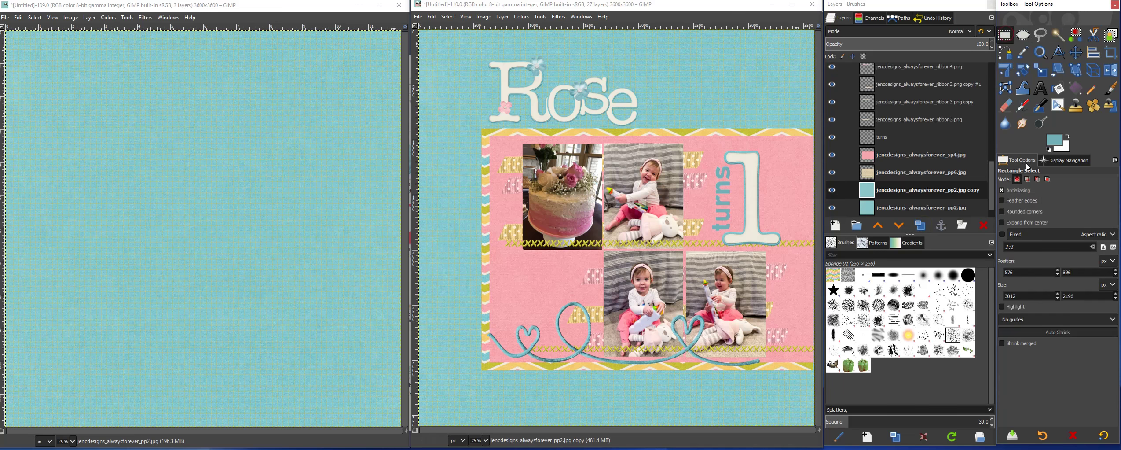
{"action": "left_click", "coordinate": [1007, 200]}
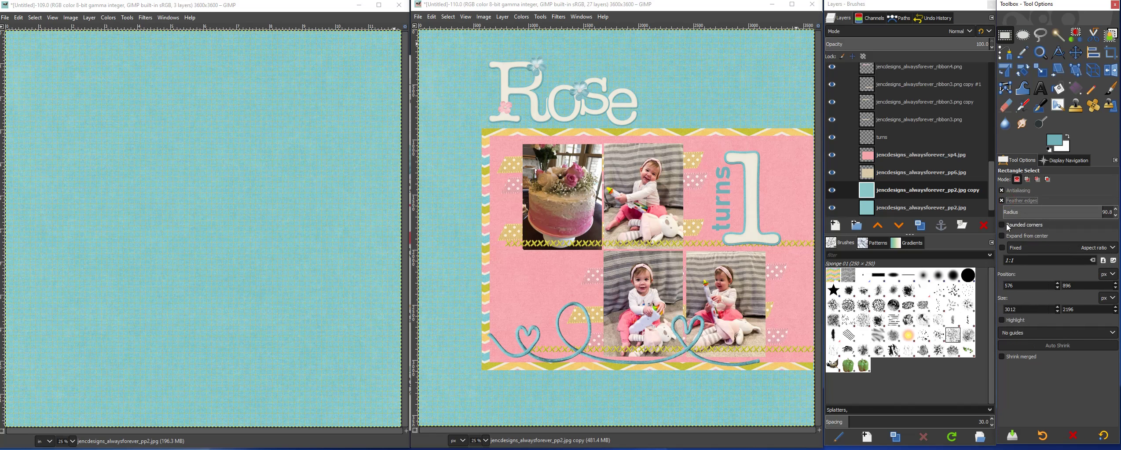
{"action": "left_click", "coordinate": [1005, 225]}
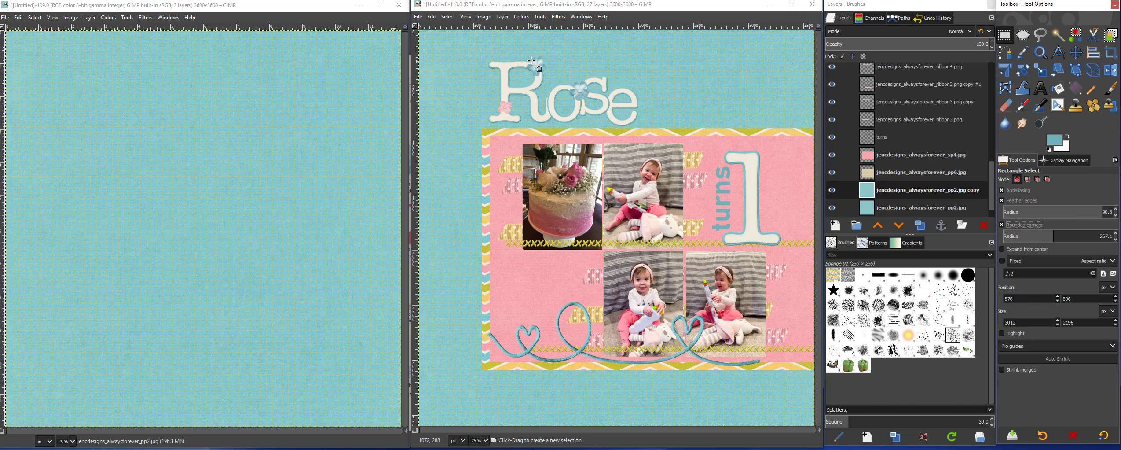
{"action": "left_click_drag", "start_coordinate": [428, 40], "coordinate": [807, 413]}
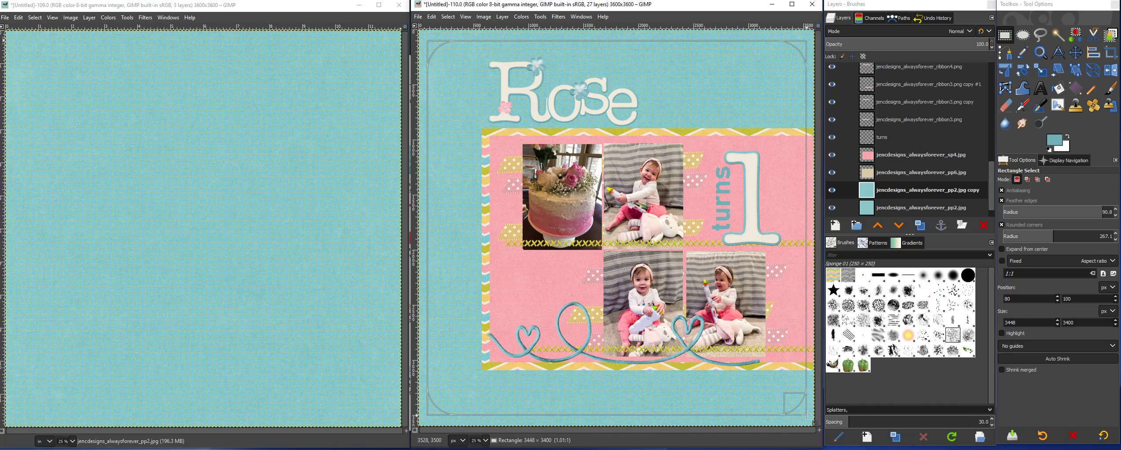
{"action": "left_click_drag", "start_coordinate": [806, 412], "coordinate": [806, 412]}
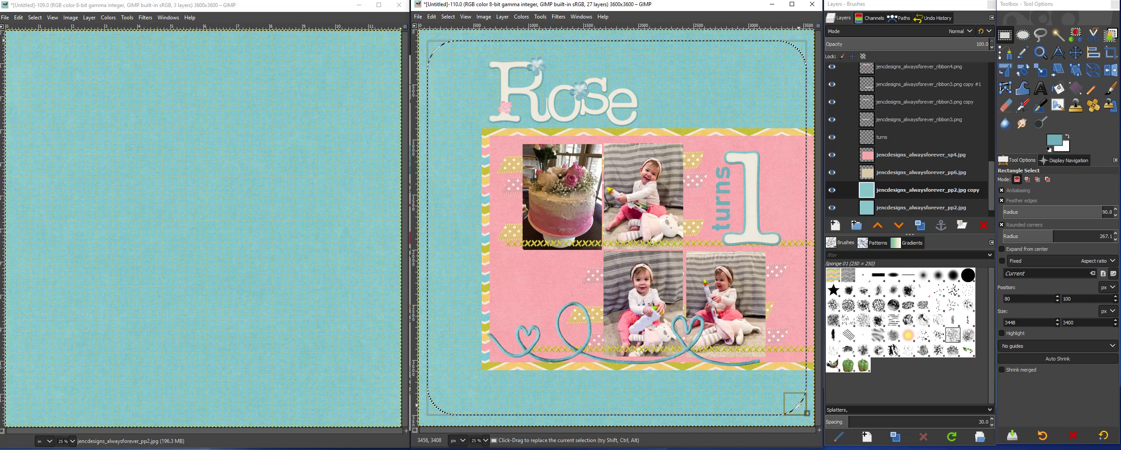
{"action": "key", "text": "ctrl"}
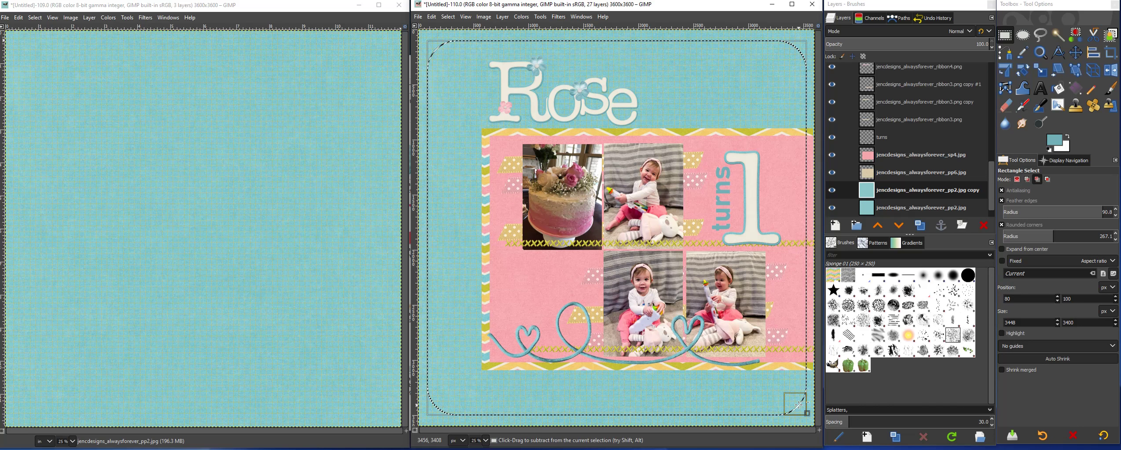
{"action": "key", "text": "ctrl+x"}
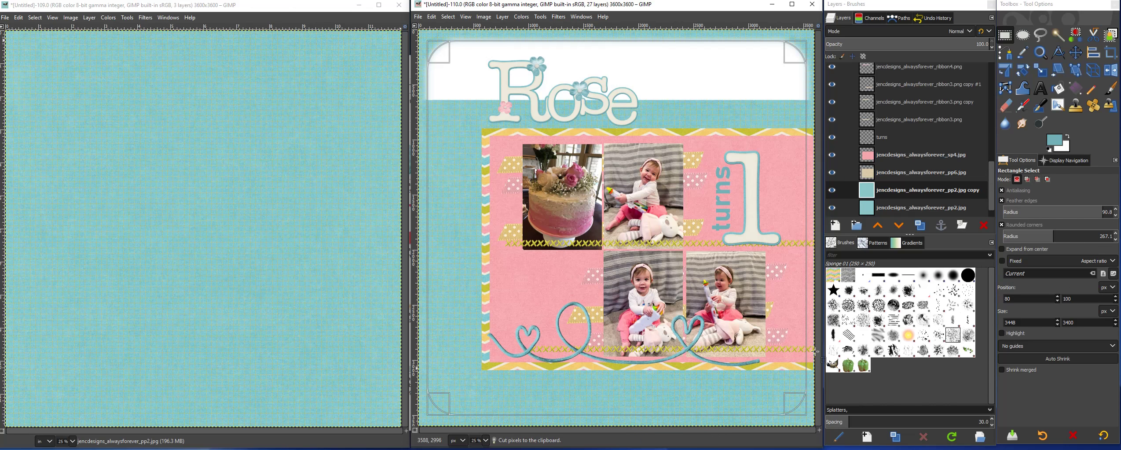
- Set the pp2 copy's blend mode to Multiply, lower its opacity to just under half, and clear the selection
{"action": "left_click", "coordinate": [898, 30]}
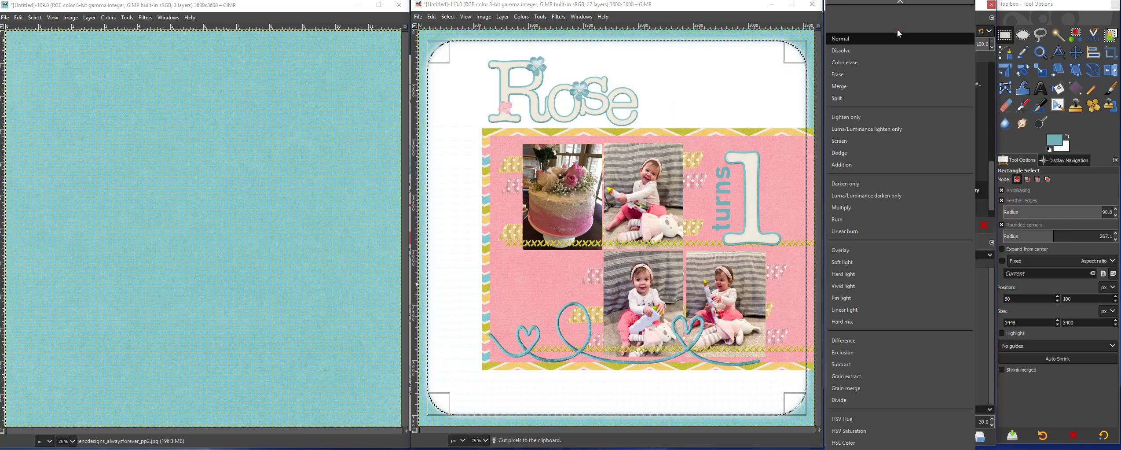
{"action": "left_click", "coordinate": [852, 209]}
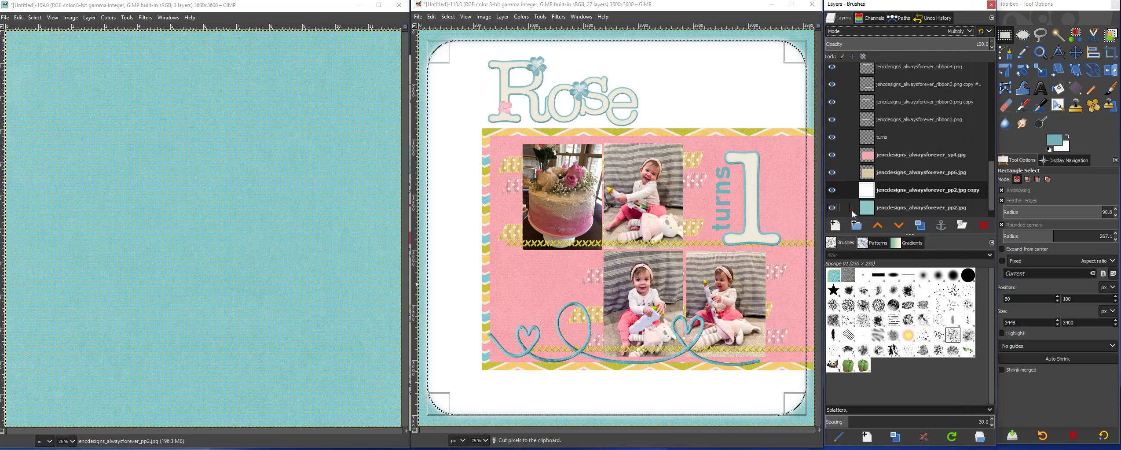
{"action": "left_click", "coordinate": [899, 44]}
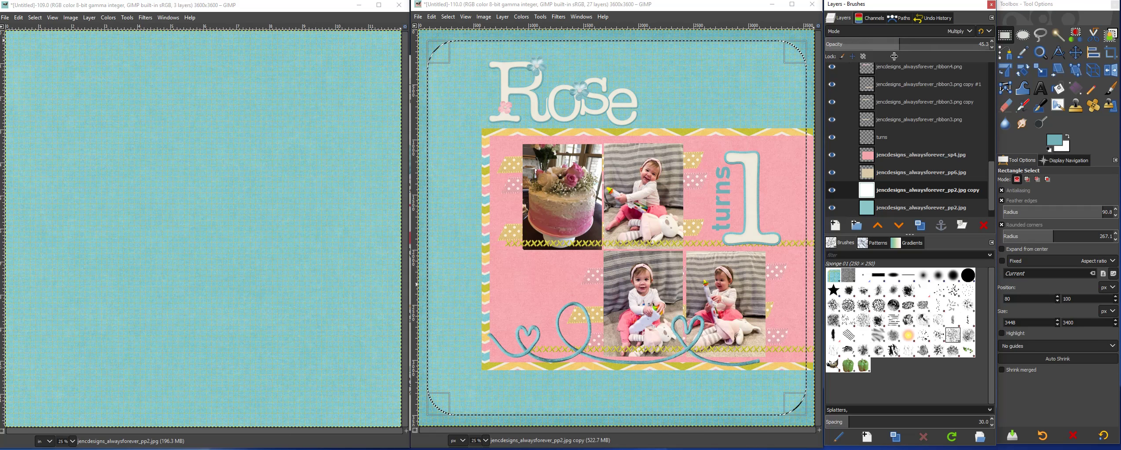
{"action": "left_click", "coordinate": [447, 18]}
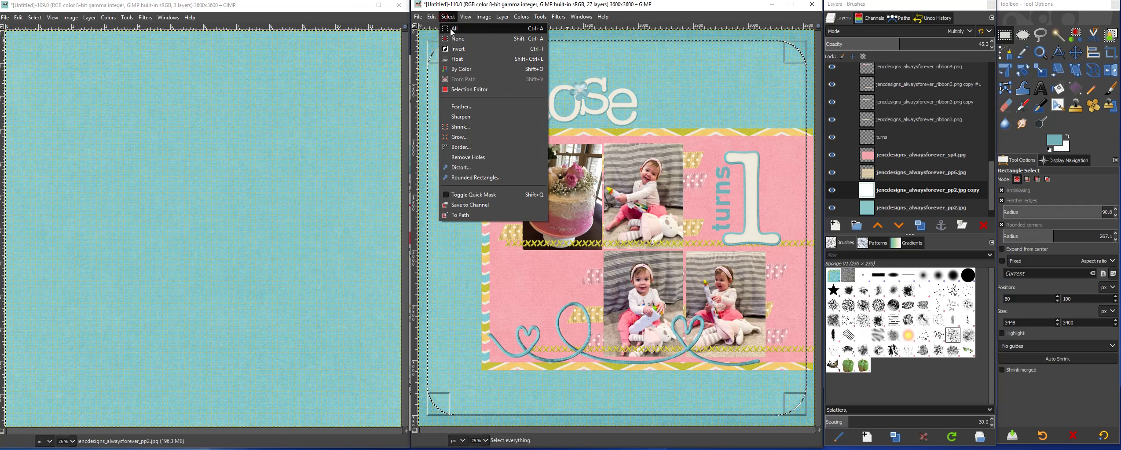
{"action": "left_click", "coordinate": [459, 39]}
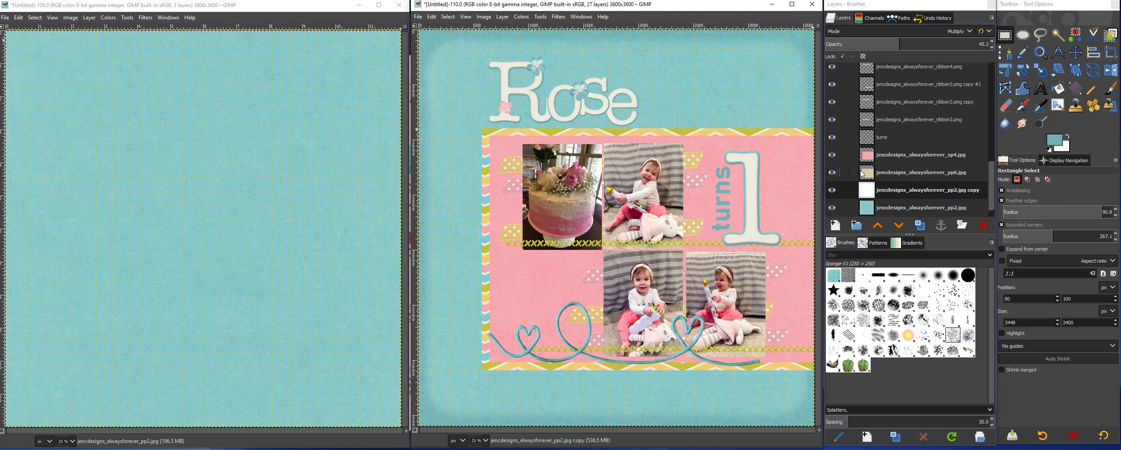
- Duplicate the chevron pp6 mat layer and select the copy's shape with its edge feathered by 25 px
{"action": "left_click", "coordinate": [900, 175]}
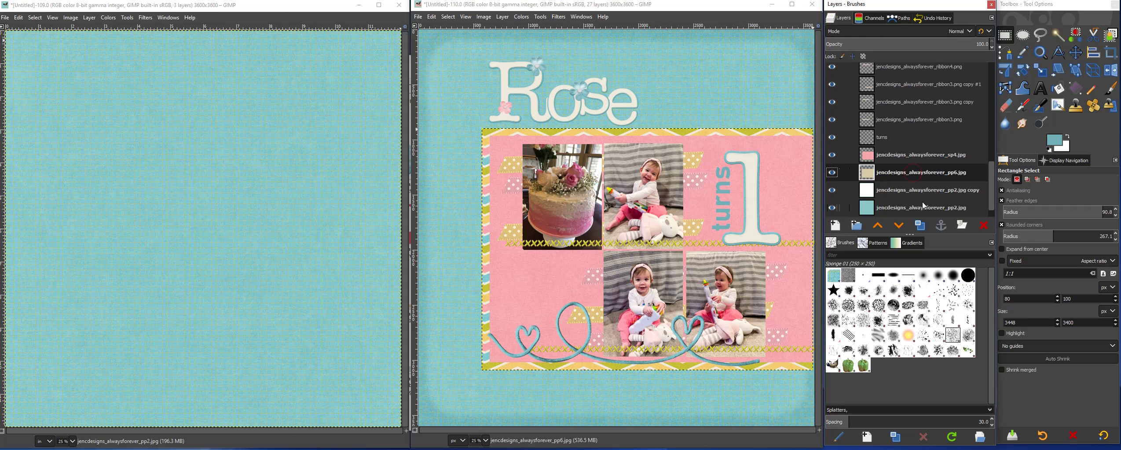
{"action": "left_click", "coordinate": [921, 227]}
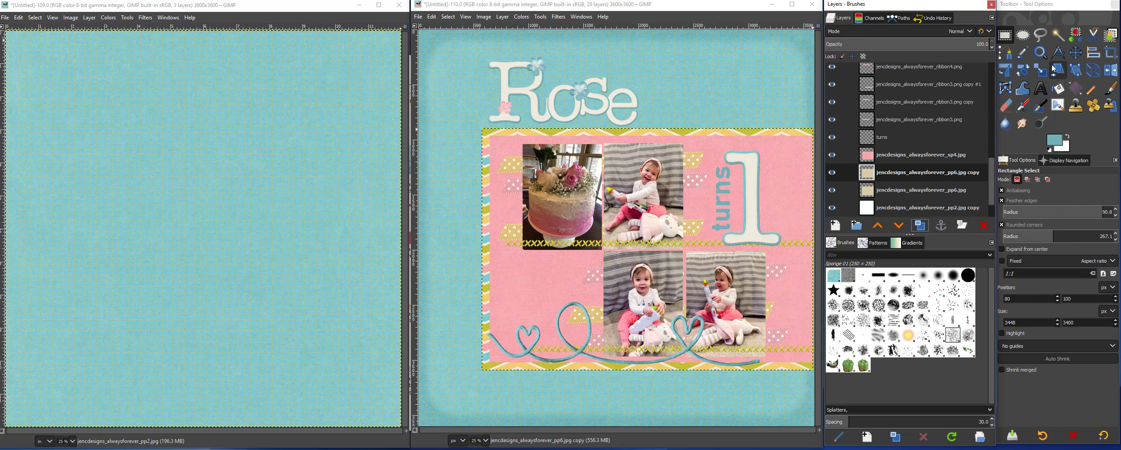
{"action": "right_click", "coordinate": [897, 178]}
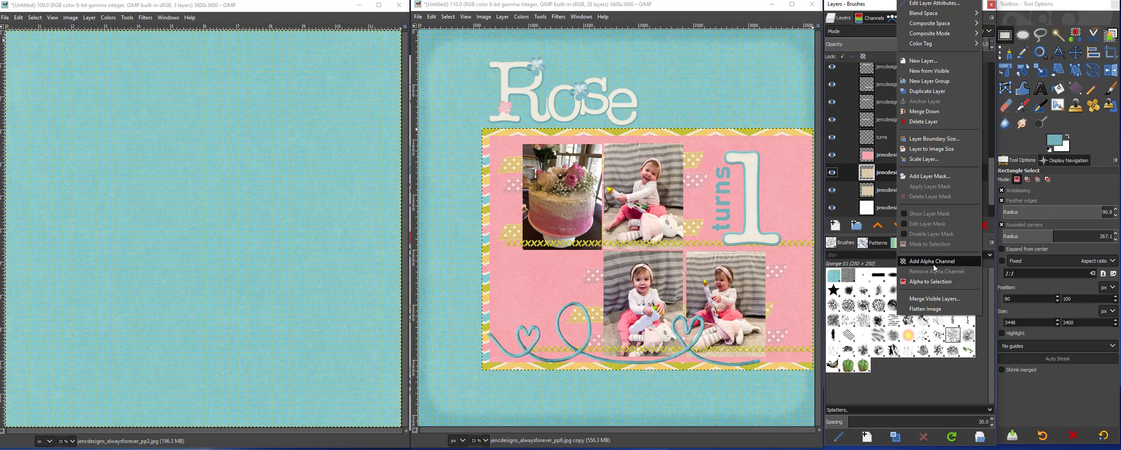
{"action": "left_click", "coordinate": [929, 281]}
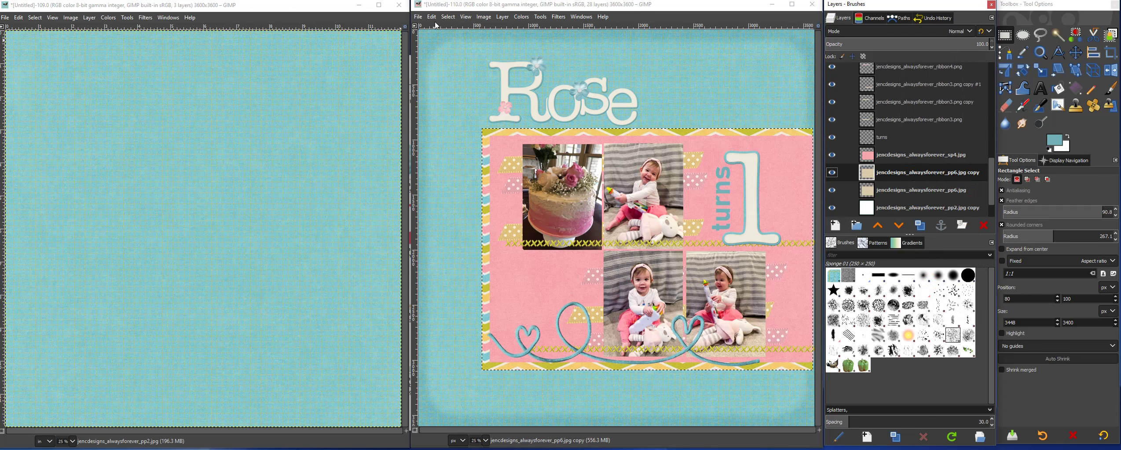
{"action": "left_click", "coordinate": [448, 16]}
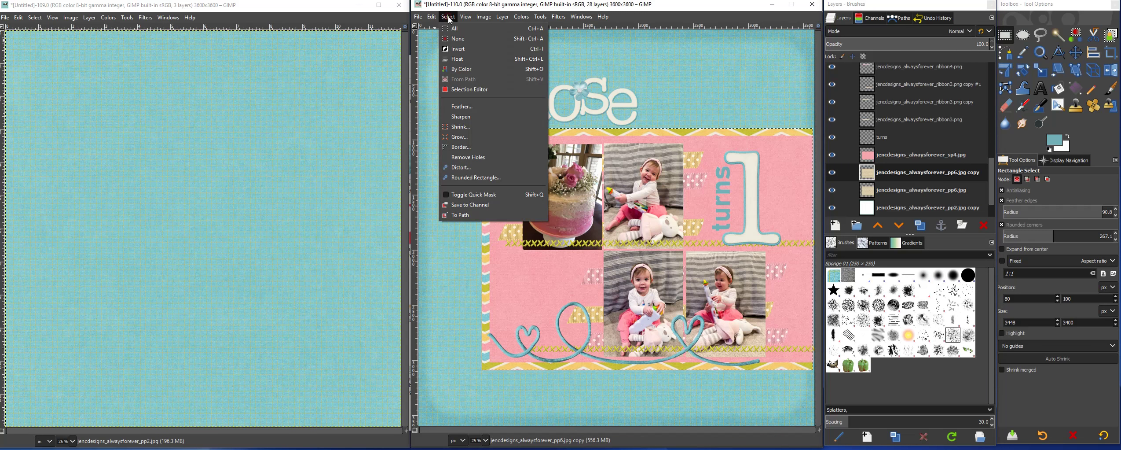
{"action": "left_click", "coordinate": [466, 111]}
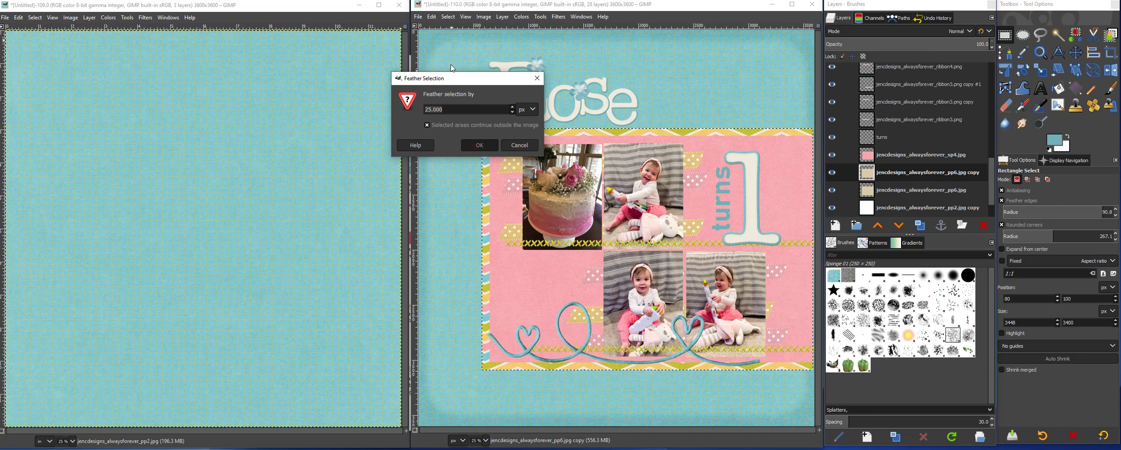
{"action": "left_click", "coordinate": [478, 144]}
- Shrink the mat selection, cut it out of the pp6 copy, and set that layer's blend mode to Multiply
{"action": "left_click", "coordinate": [448, 16]}
{"action": "left_click", "coordinate": [462, 131]}
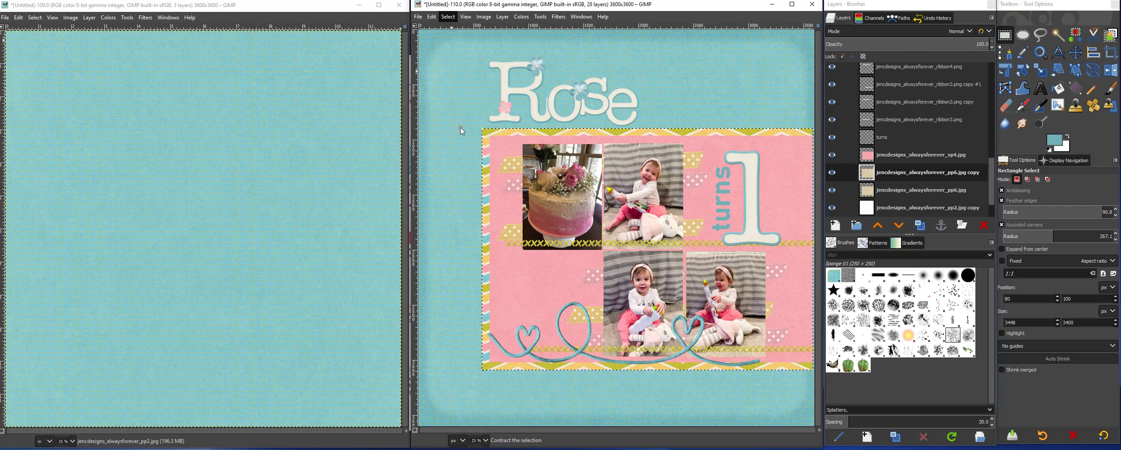
{"action": "left_click", "coordinate": [484, 175]}
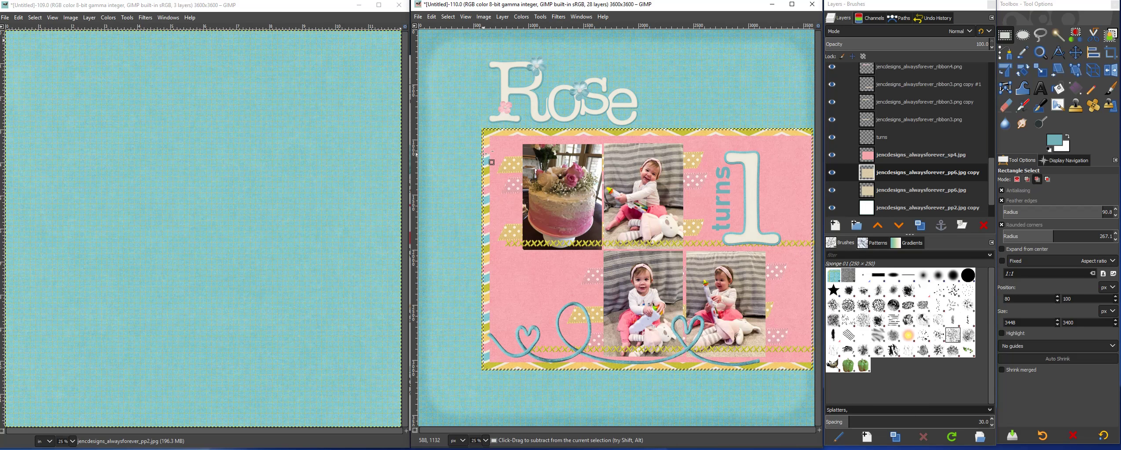
{"action": "left_click", "coordinate": [881, 31]}
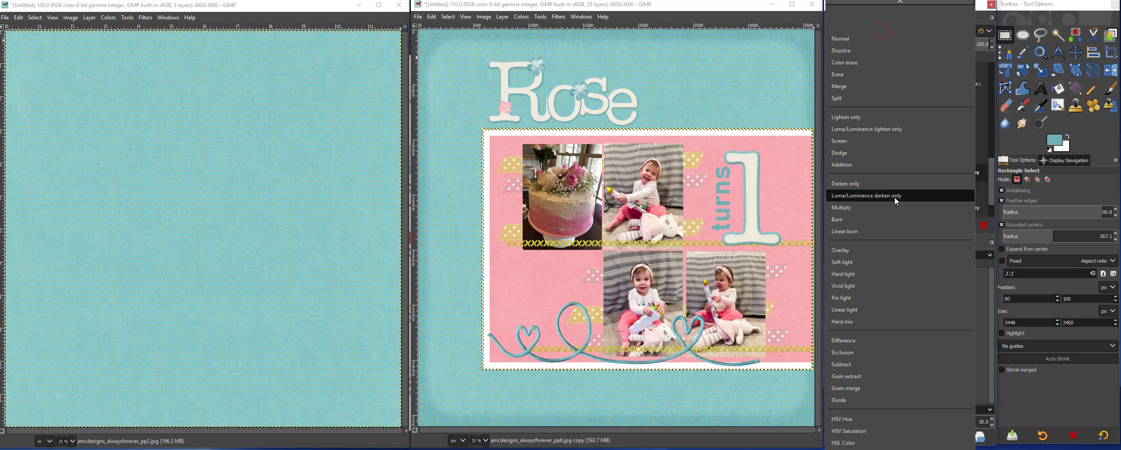
{"action": "left_click", "coordinate": [847, 207]}
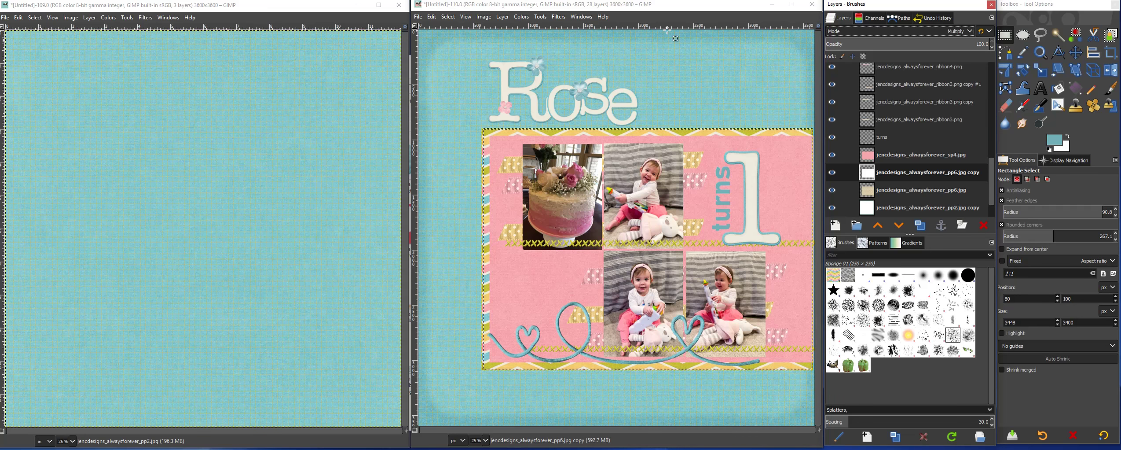
- Duplicate the pink sp4 mat layer and select the copy's shape with its edge feathered by 25 px
{"action": "left_click", "coordinate": [895, 157]}
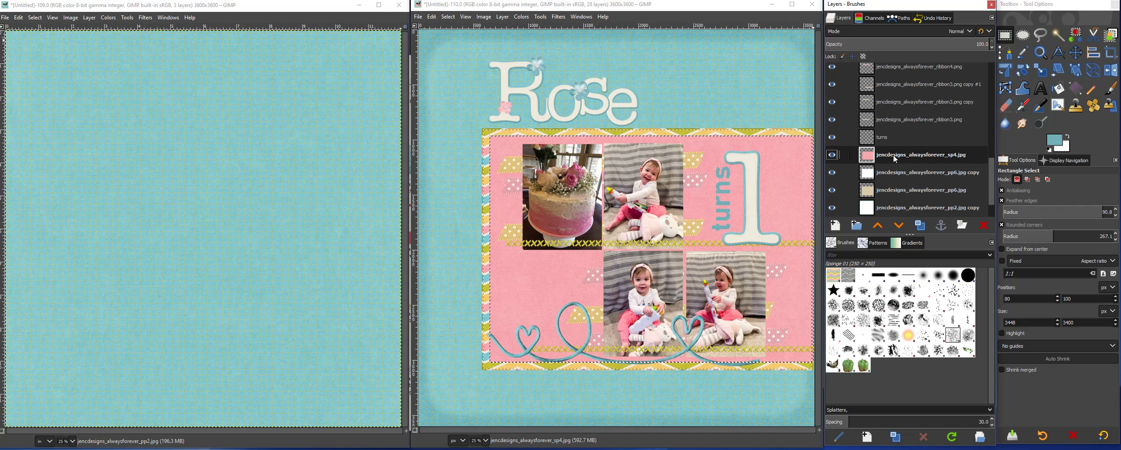
{"action": "right_click", "coordinate": [894, 159]}
{"action": "left_click", "coordinate": [890, 157]}
{"action": "left_click", "coordinate": [918, 228]}
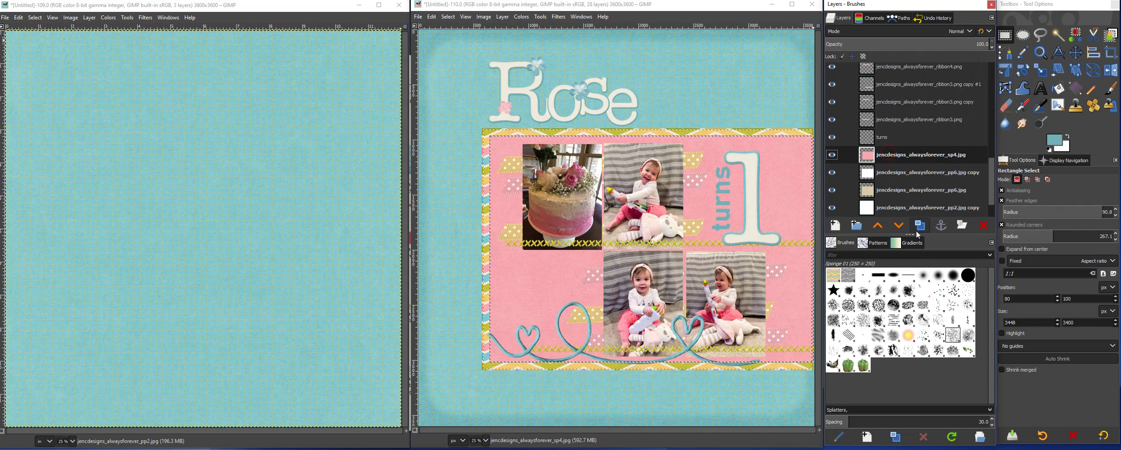
{"action": "right_click", "coordinate": [900, 156]}
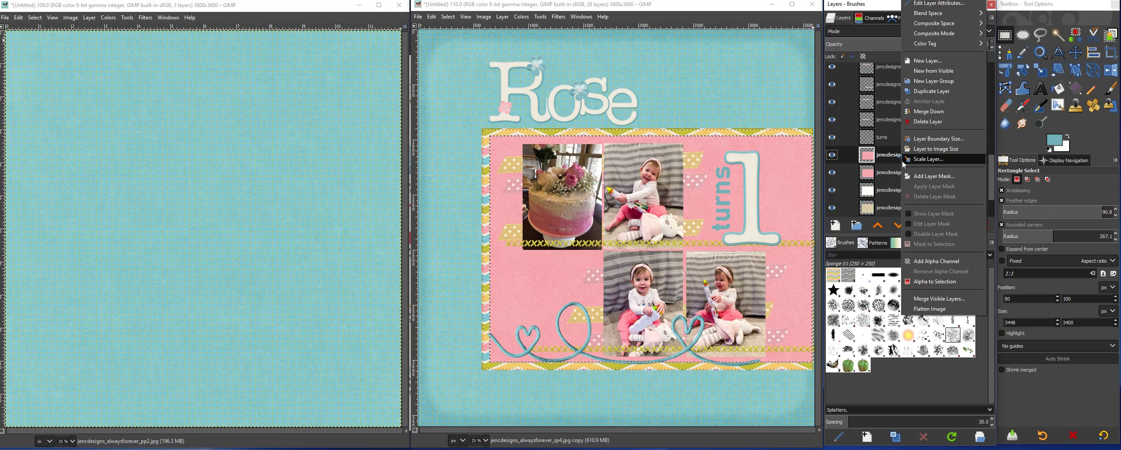
{"action": "left_click", "coordinate": [930, 283]}
{"action": "left_click", "coordinate": [448, 16]}
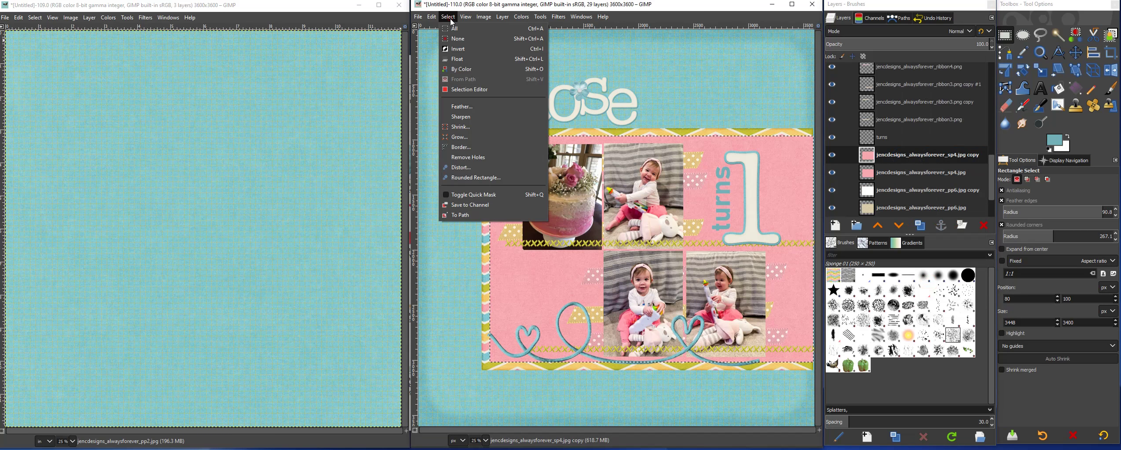
{"action": "left_click", "coordinate": [462, 106]}
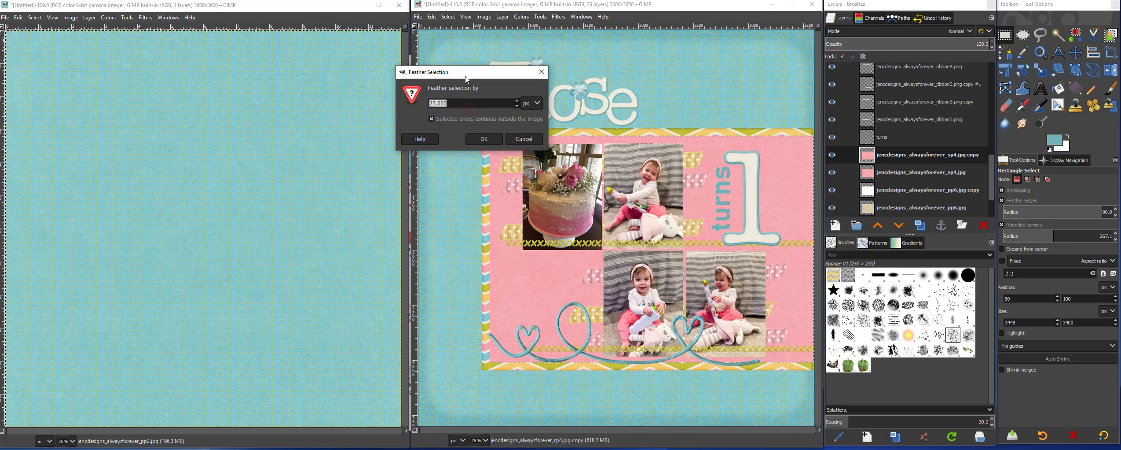
{"action": "left_click", "coordinate": [482, 132]}
- Shrink the pink mat selection, cut it out of the sp4 copy, and set that layer's blend mode to Multiply
{"action": "left_click", "coordinate": [448, 17]}
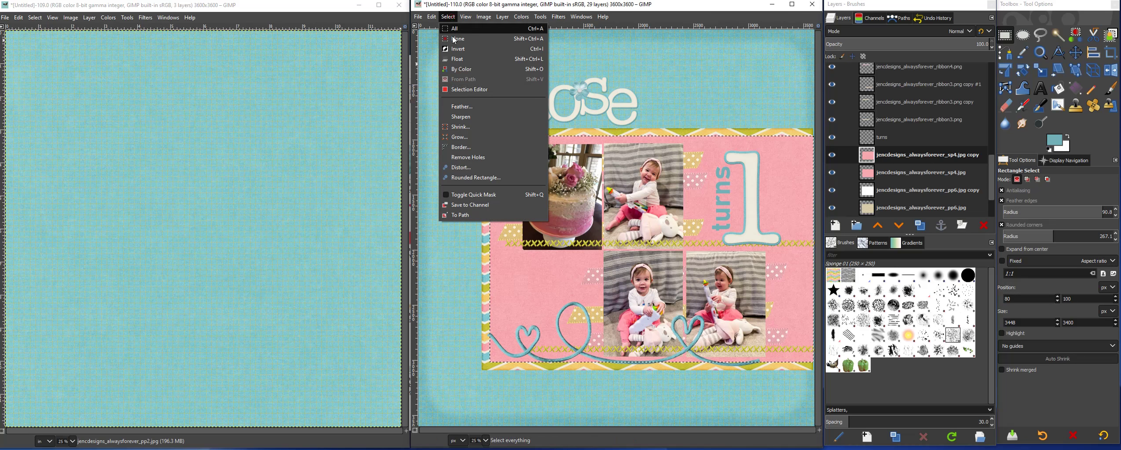
{"action": "left_click", "coordinate": [457, 126]}
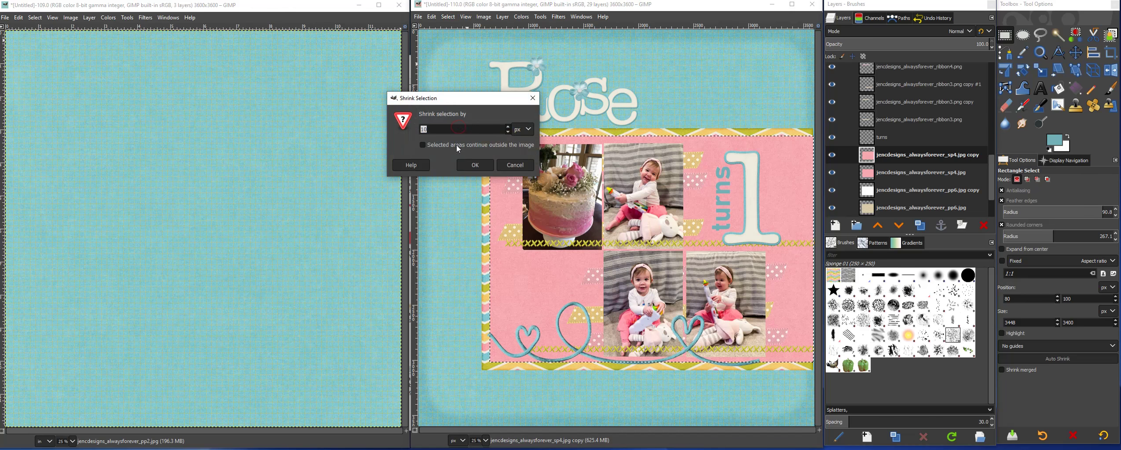
{"action": "left_click", "coordinate": [474, 165]}
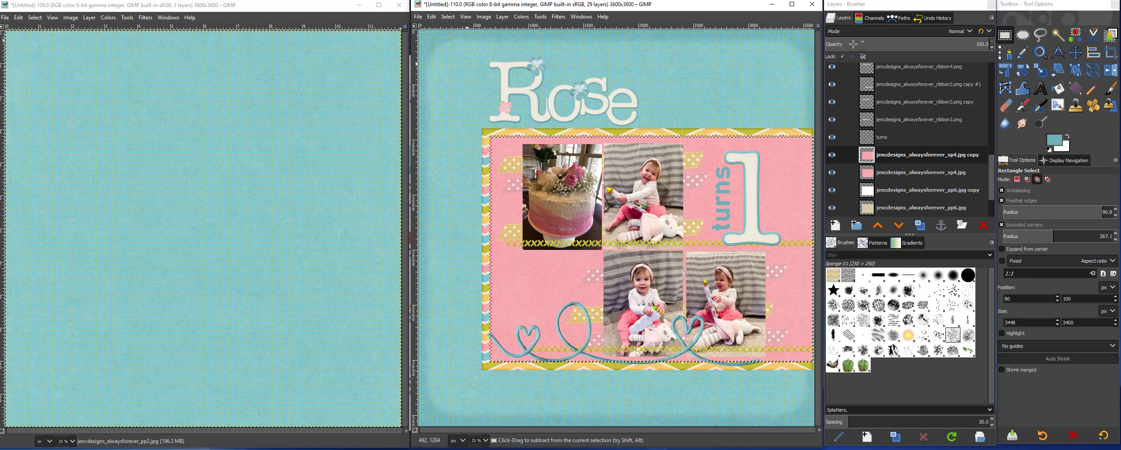
{"action": "key", "text": "ctrl+x"}
{"action": "left_click", "coordinate": [869, 28]}
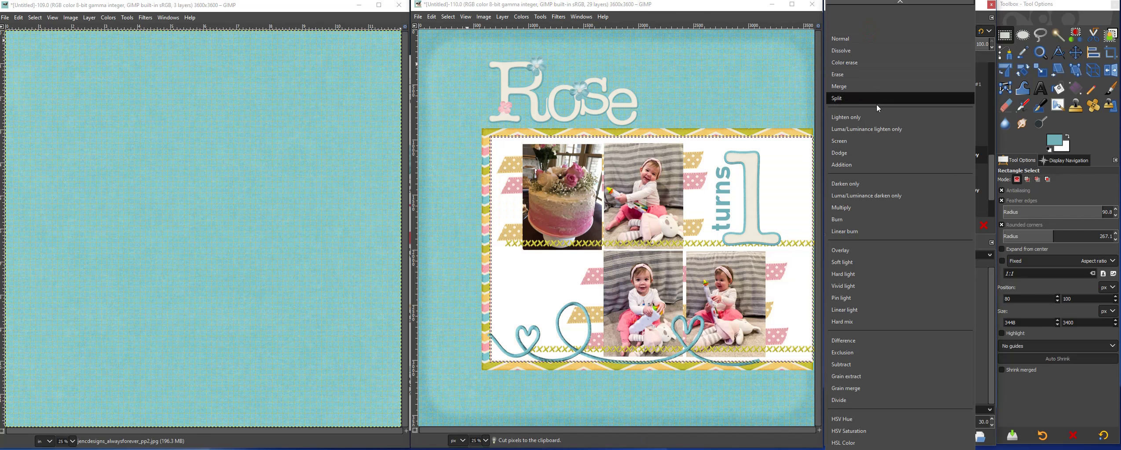
{"action": "left_click", "coordinate": [850, 207]}
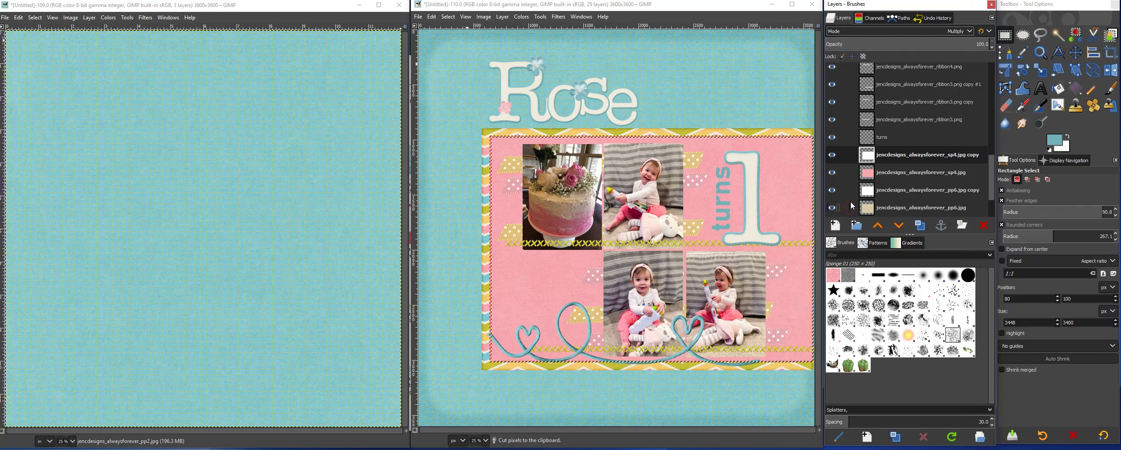
- Select the letter shapes of the "turns" text layer, feather the selection by 25 px and shrink it
{"action": "left_click", "coordinate": [909, 122]}
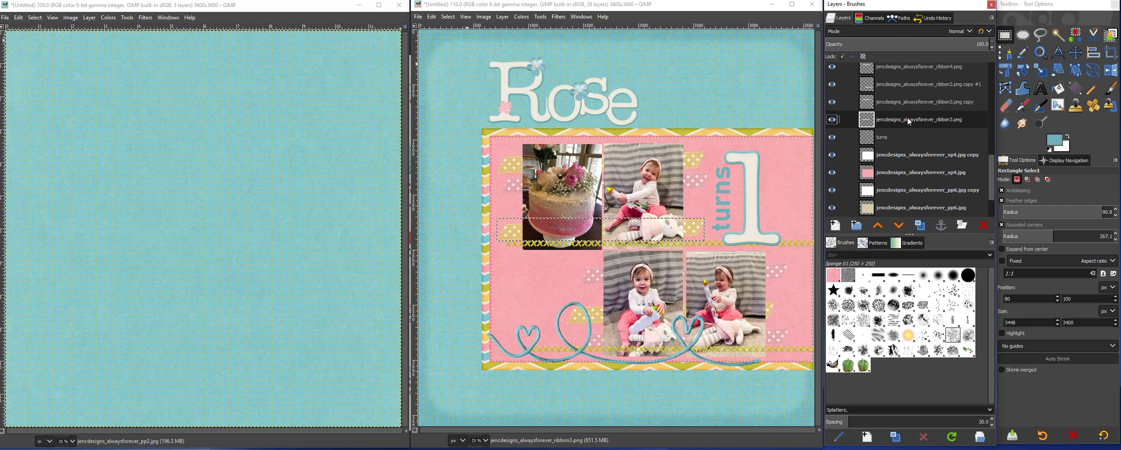
{"action": "left_click", "coordinate": [885, 139]}
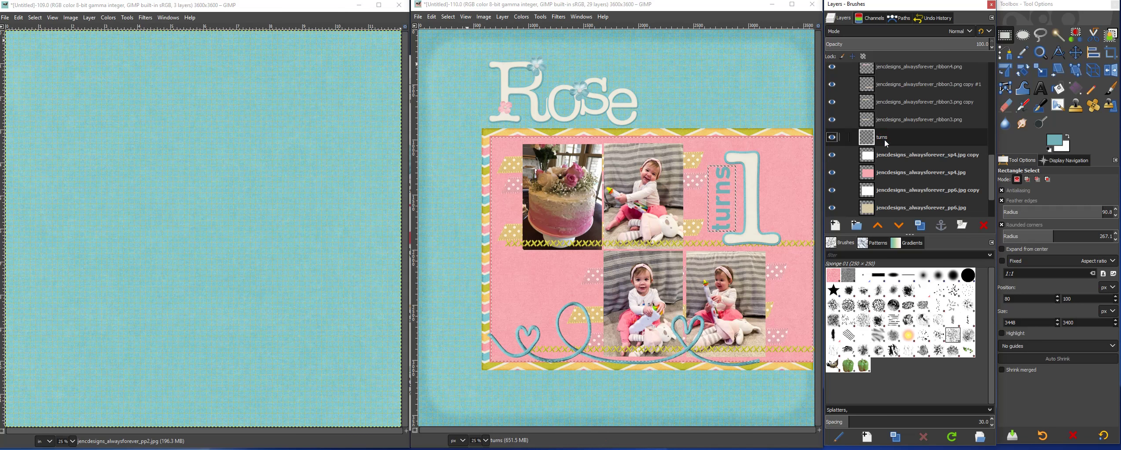
{"action": "right_click", "coordinate": [904, 139]}
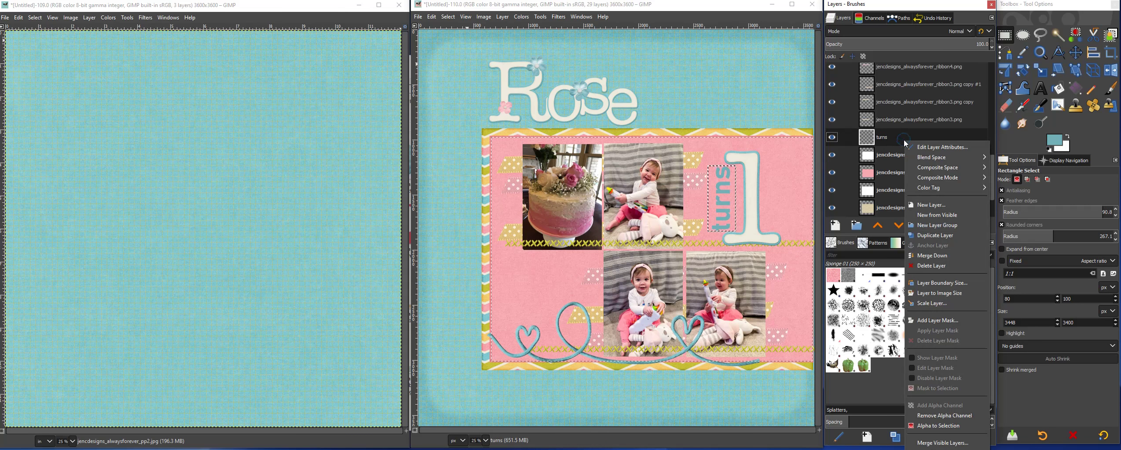
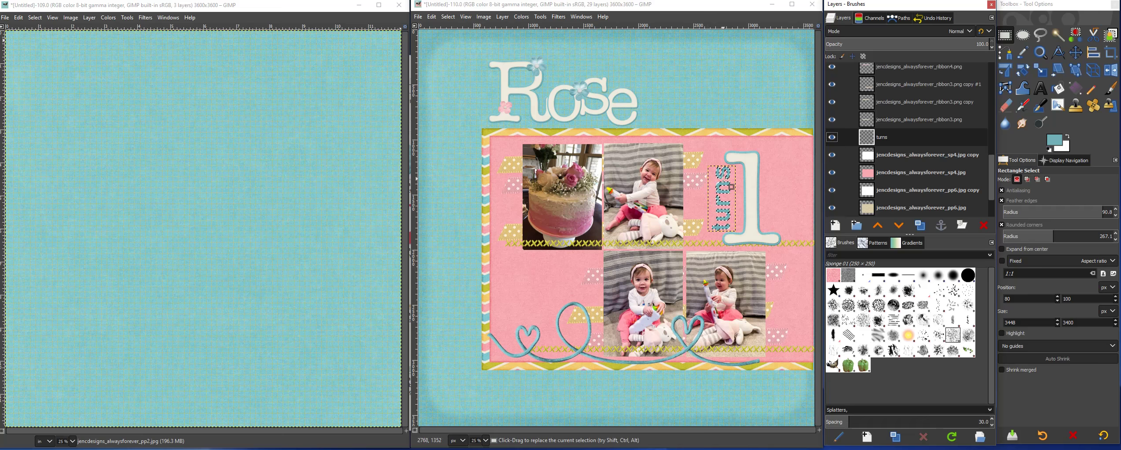
{"action": "left_click", "coordinate": [447, 18]}
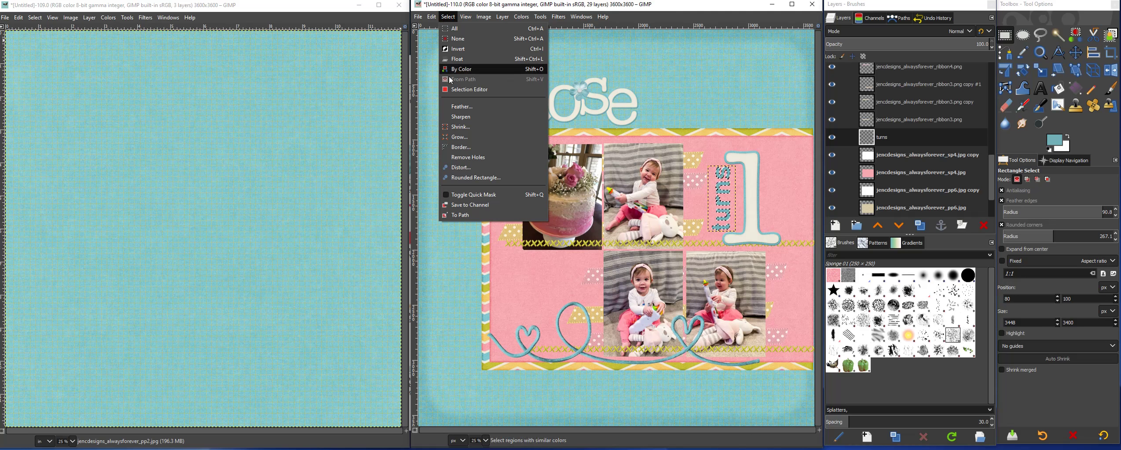
{"action": "left_click", "coordinate": [463, 106]}
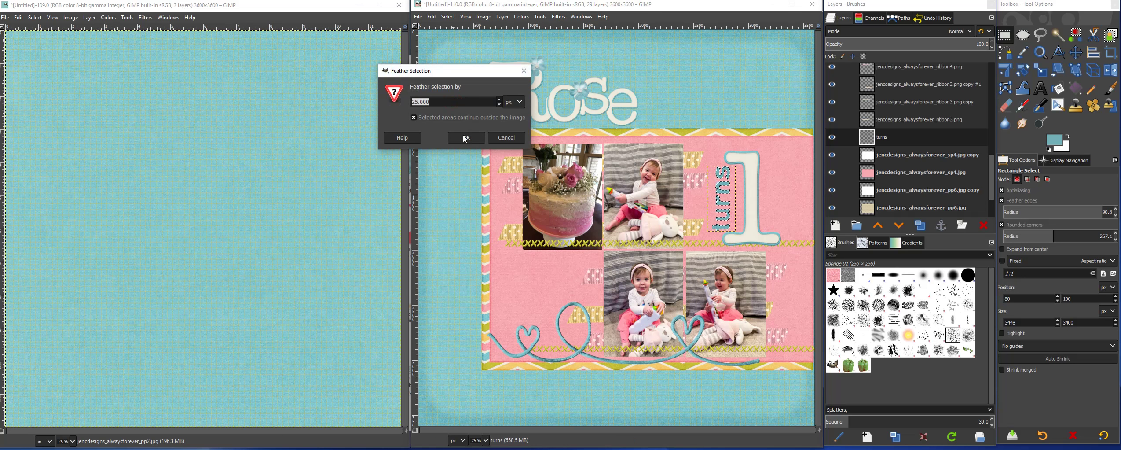
{"action": "left_click", "coordinate": [465, 137]}
{"action": "left_click", "coordinate": [448, 18]}
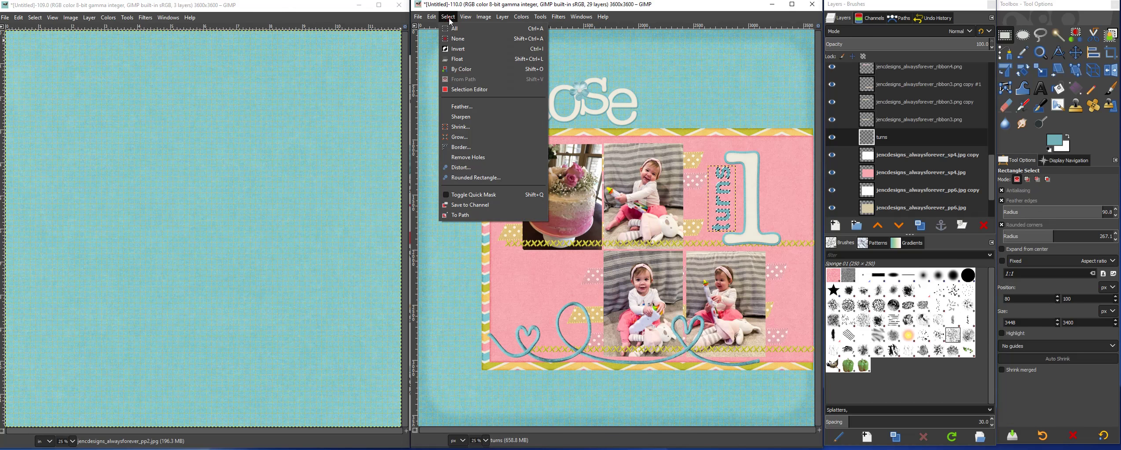
{"action": "left_click", "coordinate": [451, 128]}
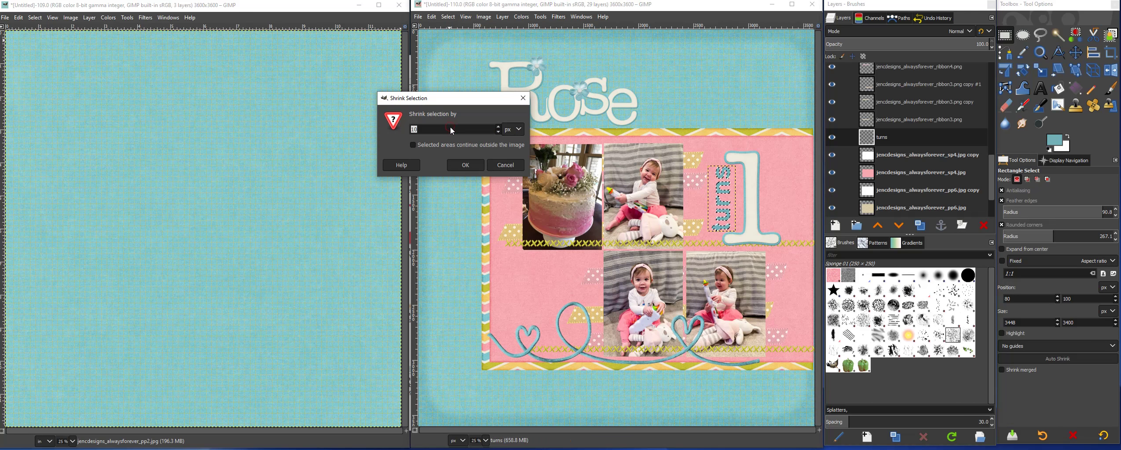
{"action": "left_click", "coordinate": [471, 167]}
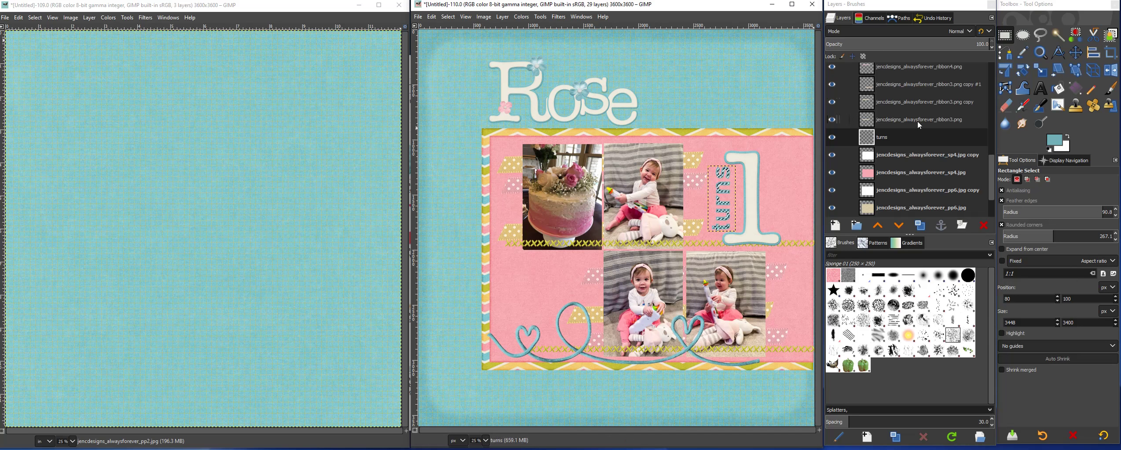
- Duplicate the "turns" layer, cut the selection out of the copy, set the copy to Multiply, and clear the selection
{"action": "left_click", "coordinate": [924, 228]}
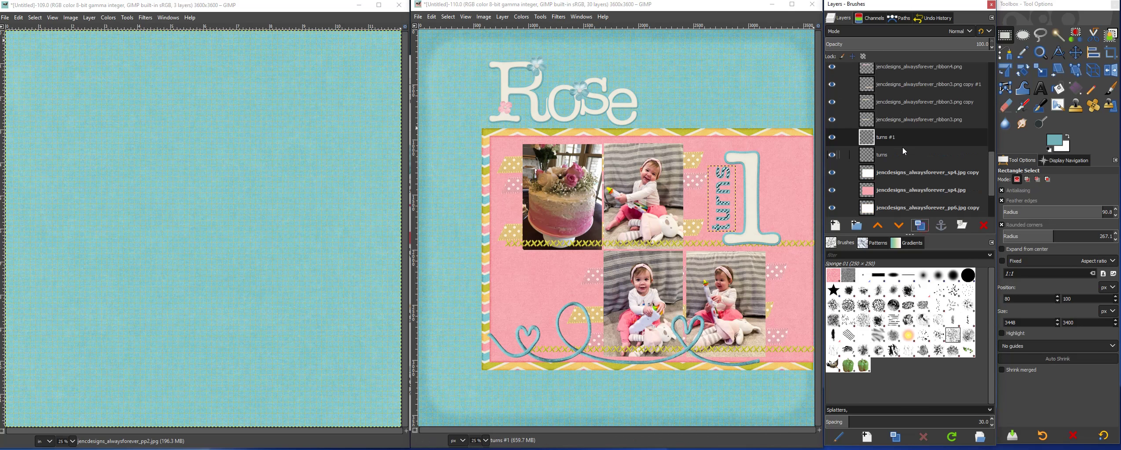
{"action": "key", "text": "ctrl+x"}
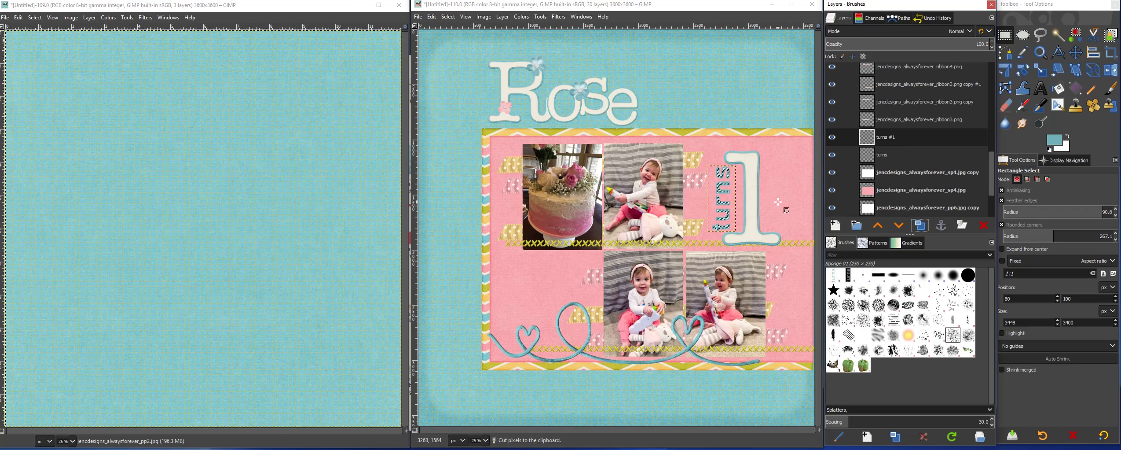
{"action": "left_click", "coordinate": [869, 30]}
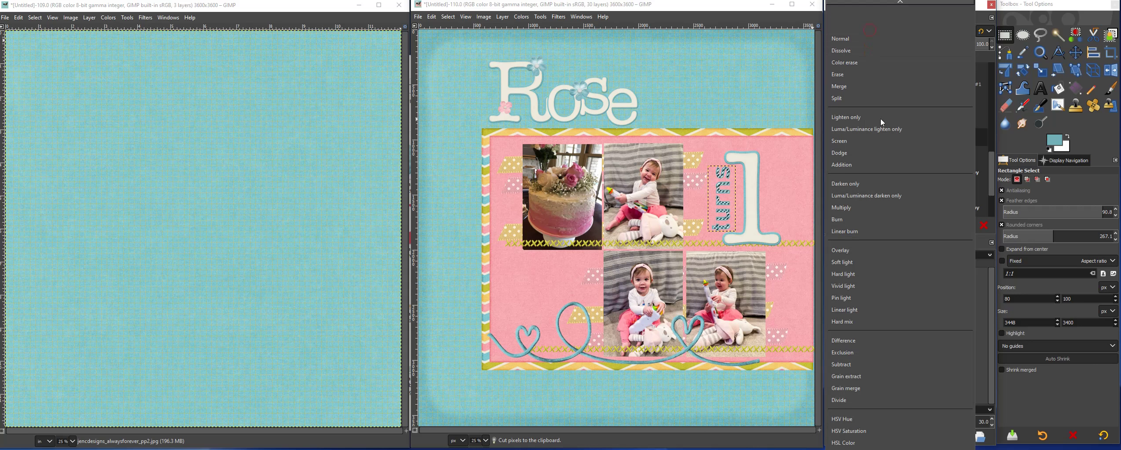
{"action": "left_click", "coordinate": [858, 207]}
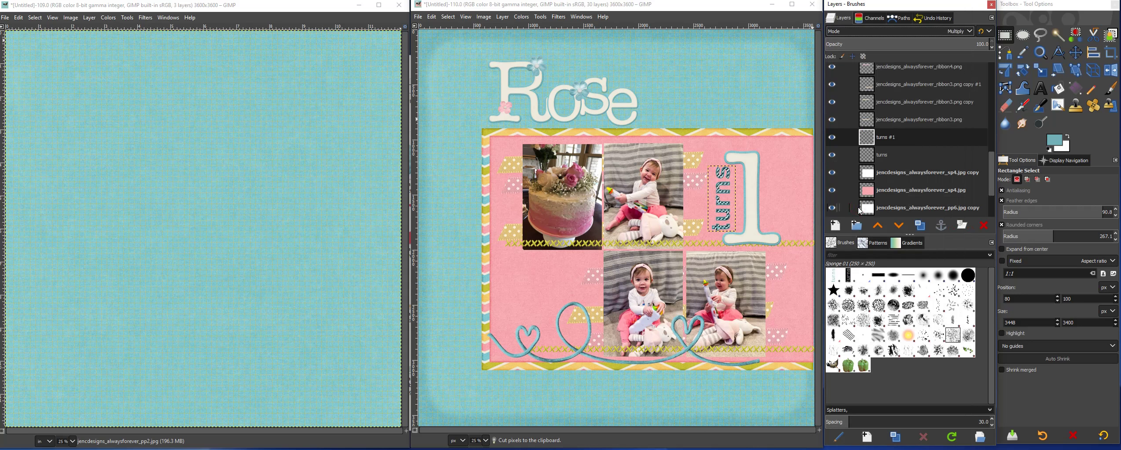
{"action": "left_click", "coordinate": [455, 19]}
{"action": "left_click", "coordinate": [458, 38]}
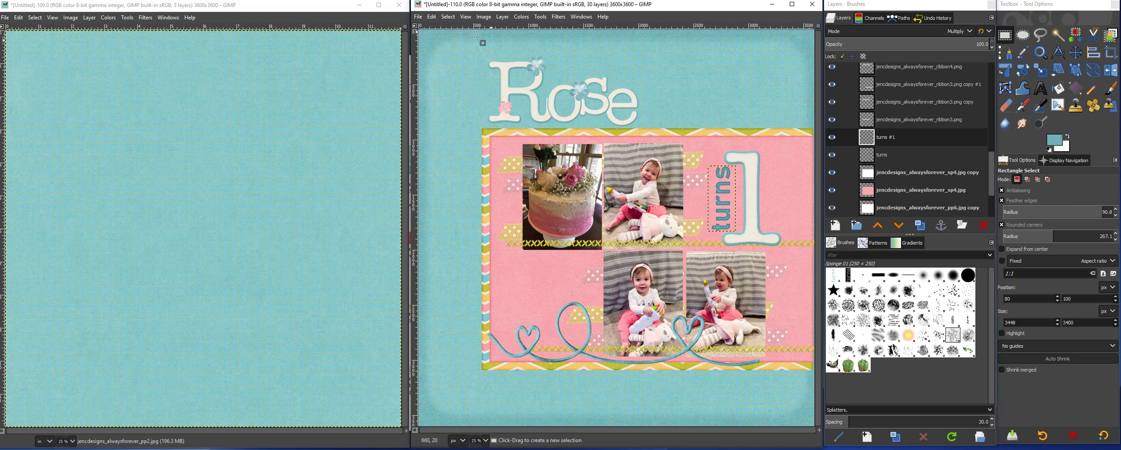
- Add a black drop shadow to the original ribbon3 layer with 20 px offsets, blur radius 10 and opacity 0.5
{"action": "left_click", "coordinate": [899, 125]}
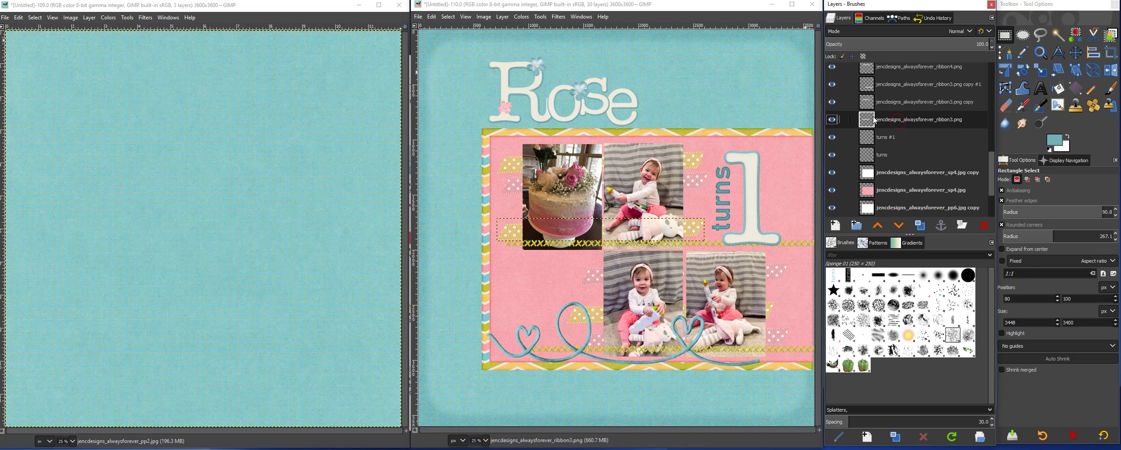
{"action": "left_click", "coordinate": [559, 17]}
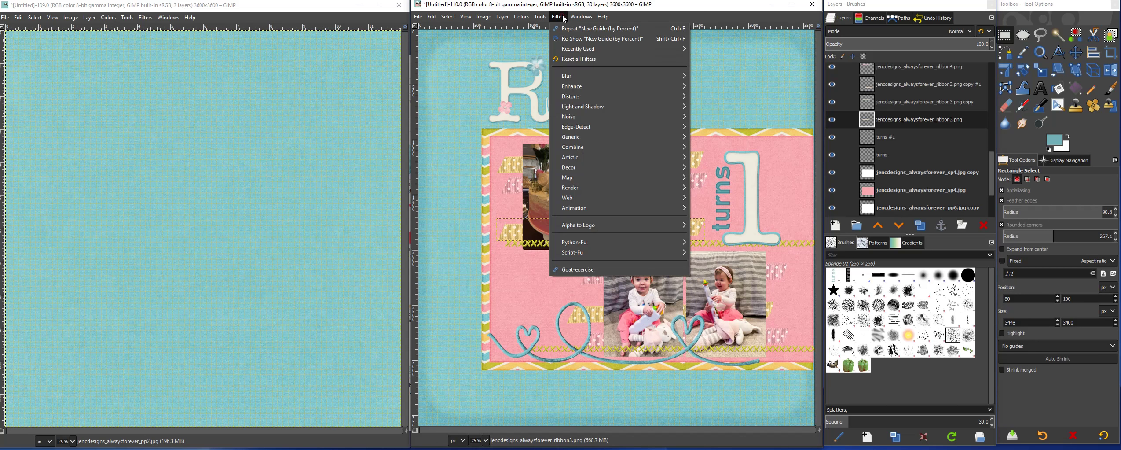
{"action": "left_click", "coordinate": [558, 17]}
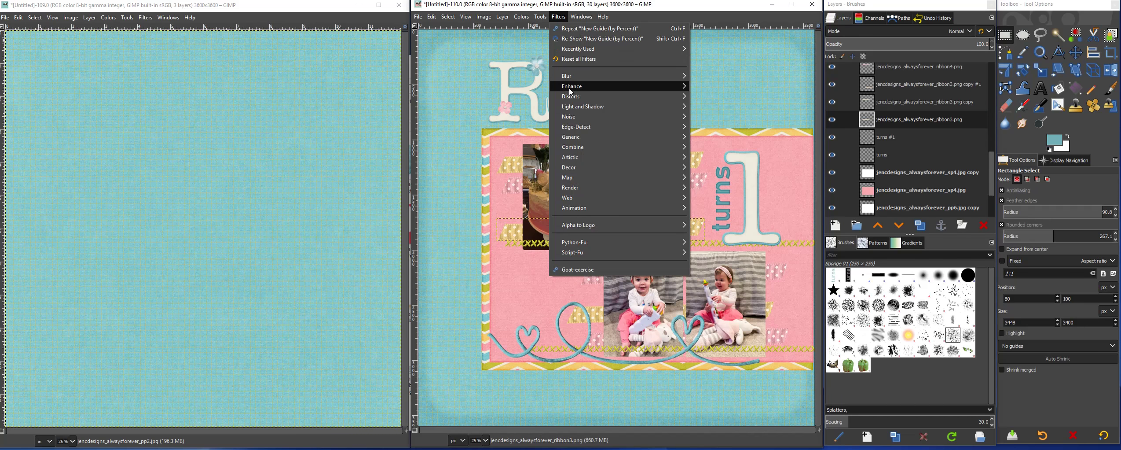
{"action": "mouse_move", "coordinate": [583, 107]}
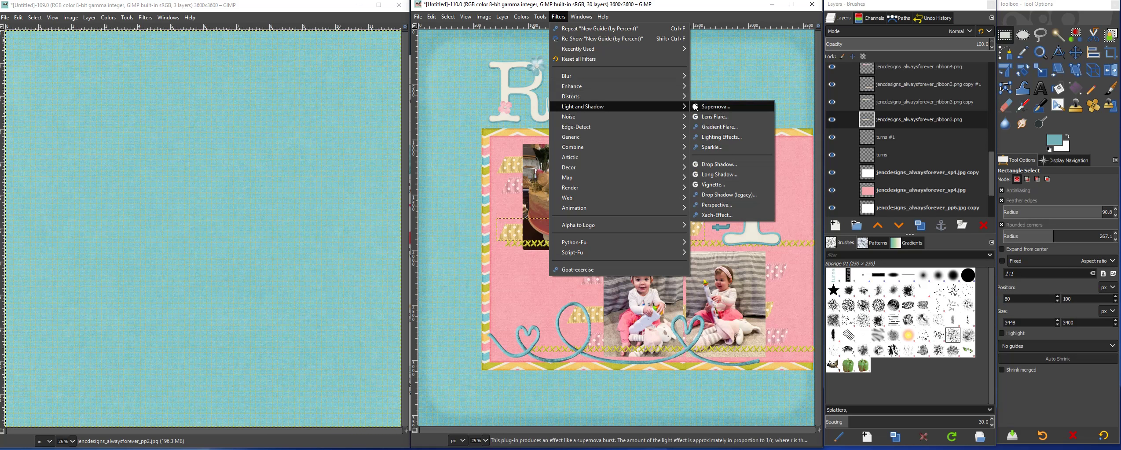
{"action": "left_click", "coordinate": [719, 164]}
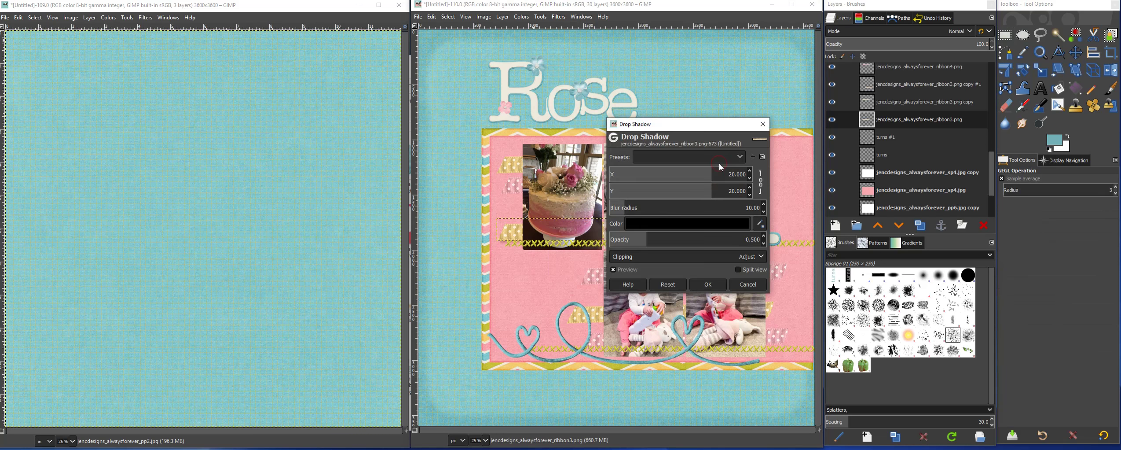
{"action": "left_click", "coordinate": [708, 285]}
- Repeat the same drop shadow on the two ribbon3 copy layers
{"action": "left_click", "coordinate": [894, 104]}
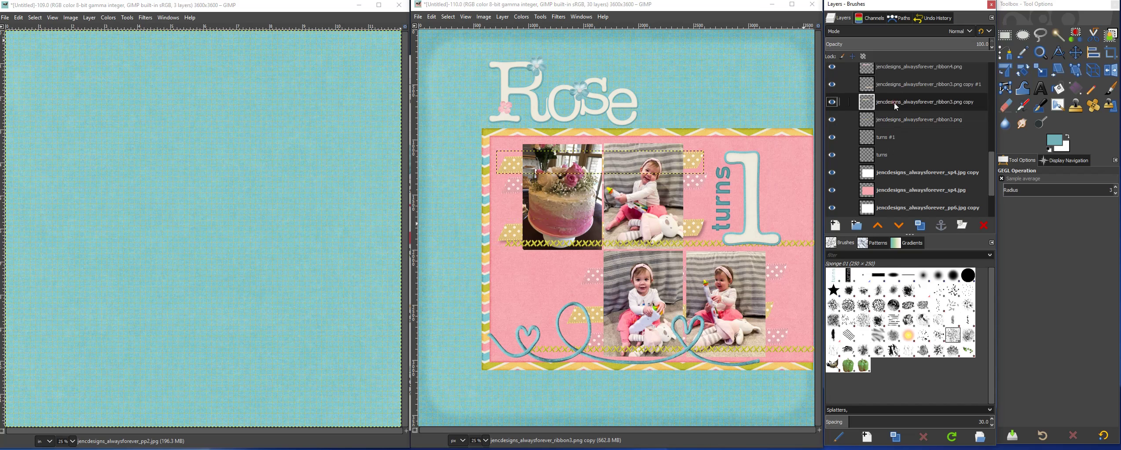
{"action": "left_click", "coordinate": [560, 18]}
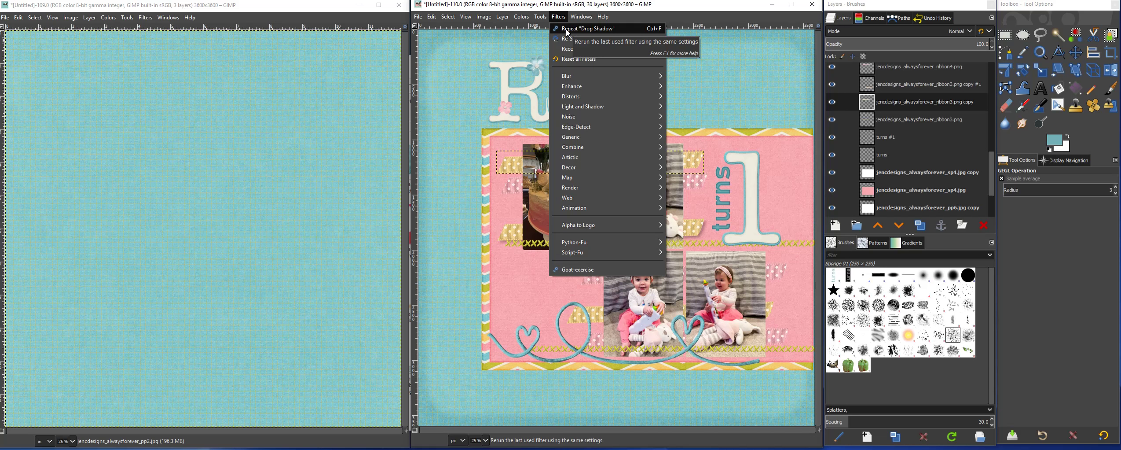
{"action": "left_click", "coordinate": [568, 29]}
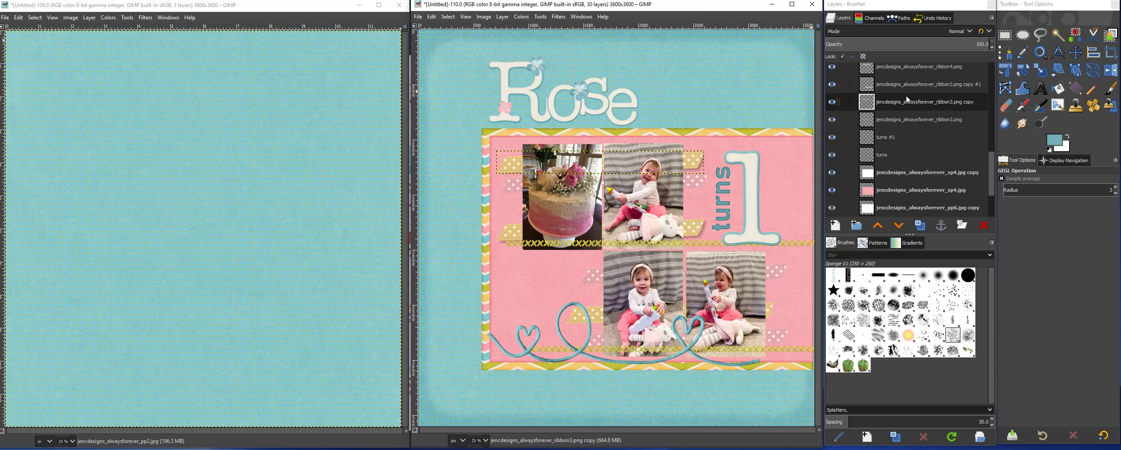
{"action": "left_click", "coordinate": [899, 85]}
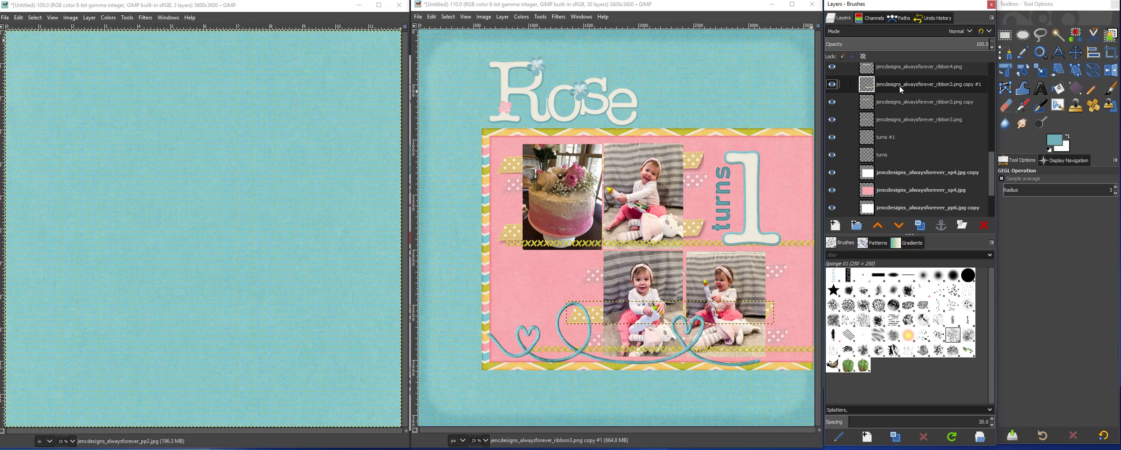
{"action": "left_click", "coordinate": [557, 17]}
{"action": "left_click", "coordinate": [568, 29]}
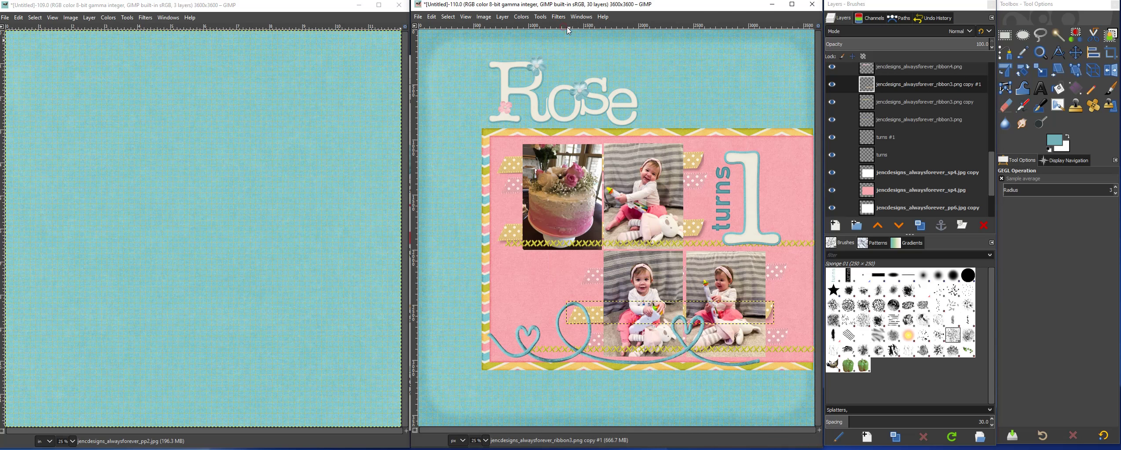
- Repeat the last drop shadow on the original ribbon4 layer and its two copies
{"action": "left_click", "coordinate": [900, 68]}
{"action": "left_click", "coordinate": [566, 17]}
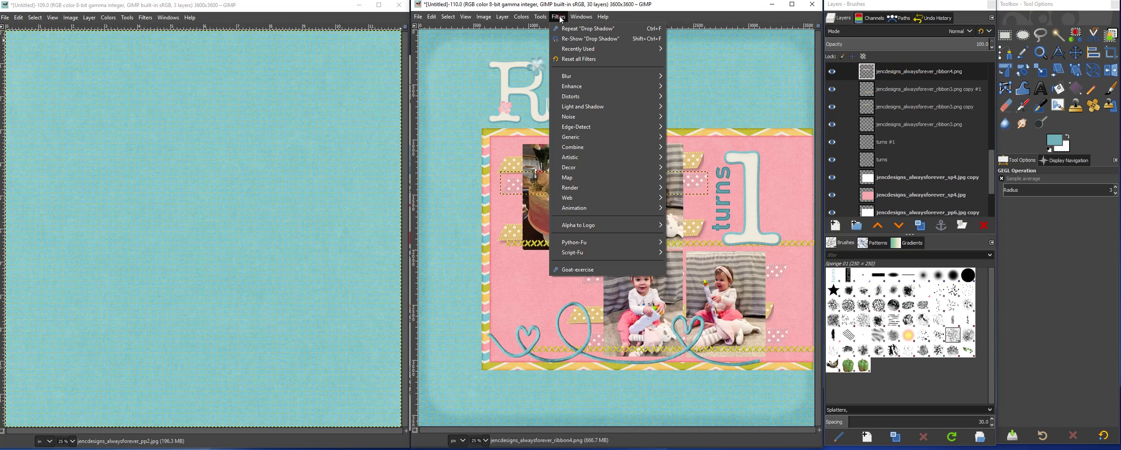
{"action": "left_click", "coordinate": [585, 30]}
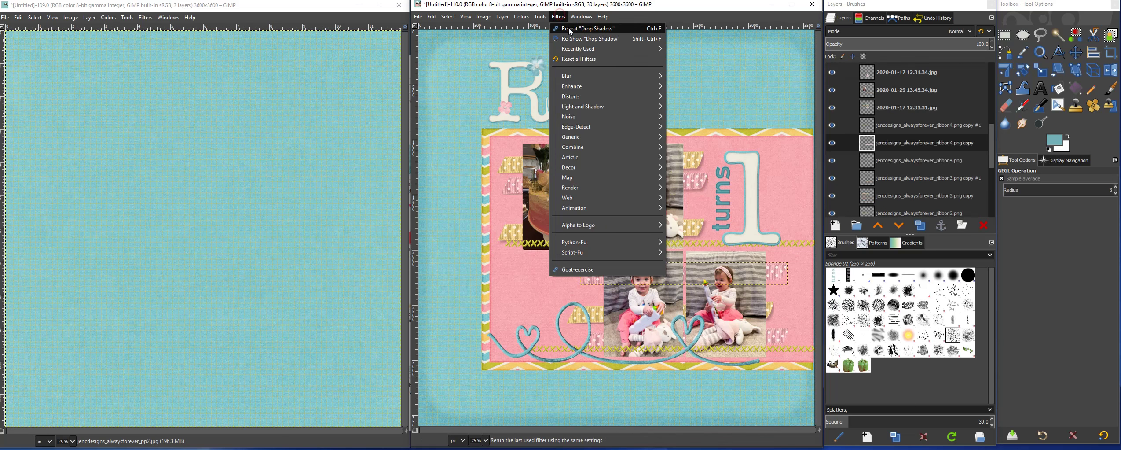
{"action": "left_click", "coordinate": [894, 125]}
{"action": "left_click", "coordinate": [558, 17]}
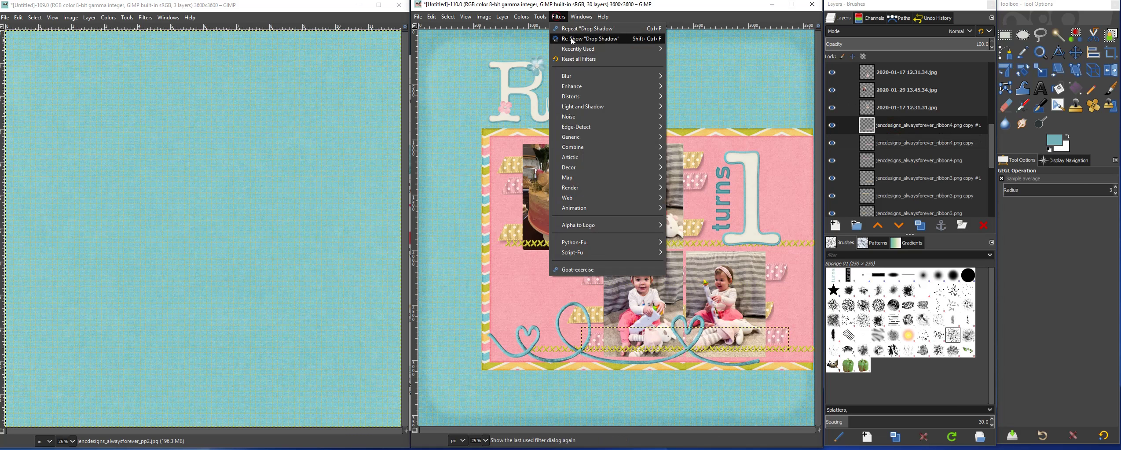
{"action": "mouse_move", "coordinate": [582, 110]}
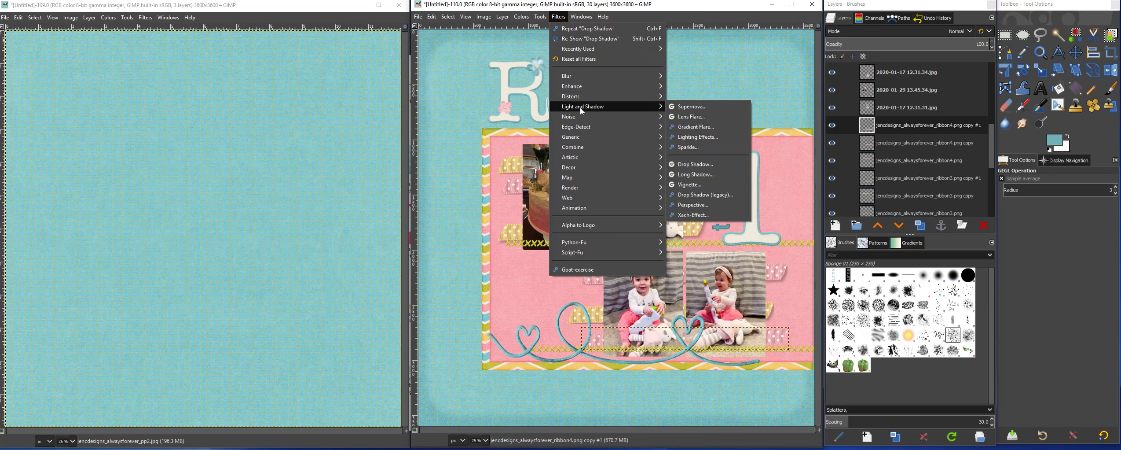
{"action": "left_click", "coordinate": [578, 28]}
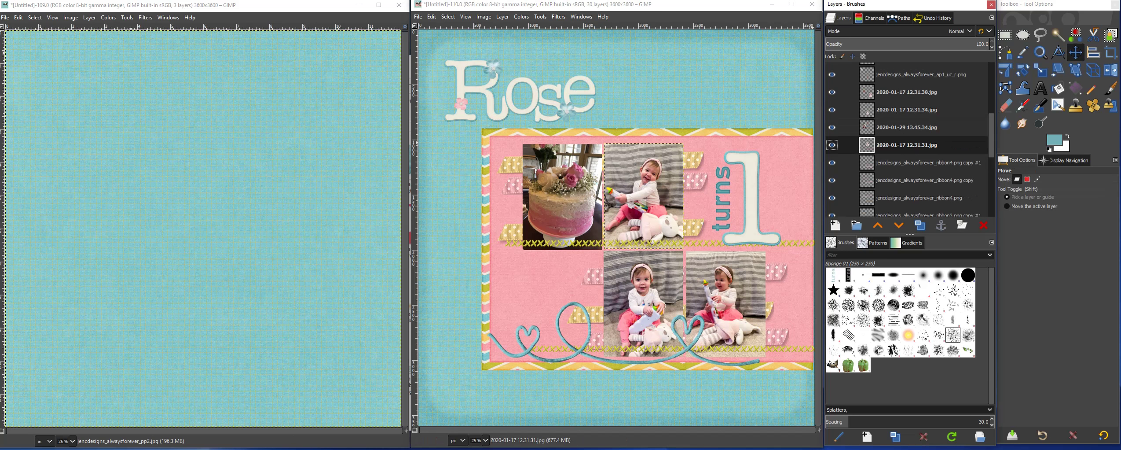
- Add a drop shadow to the capital R letter layer of the title
{"action": "left_click_drag", "start_coordinate": [991, 136], "coordinate": [998, 101]}
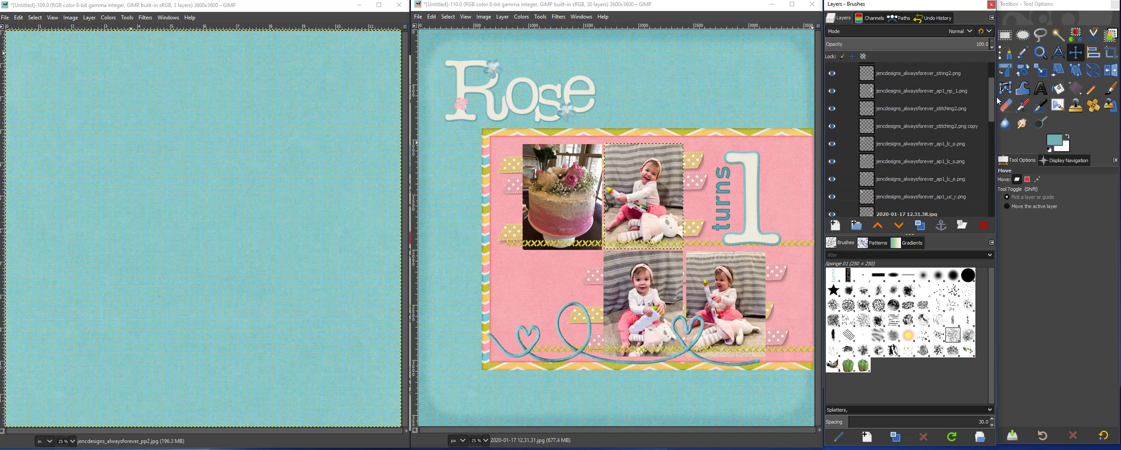
{"action": "mouse_move", "coordinate": [998, 101]}
{"action": "left_mouse_down"}
{"action": "mouse_move", "coordinate": [997, 82]}
{"action": "mouse_move", "coordinate": [992, 112]}
{"action": "left_mouse_up"}
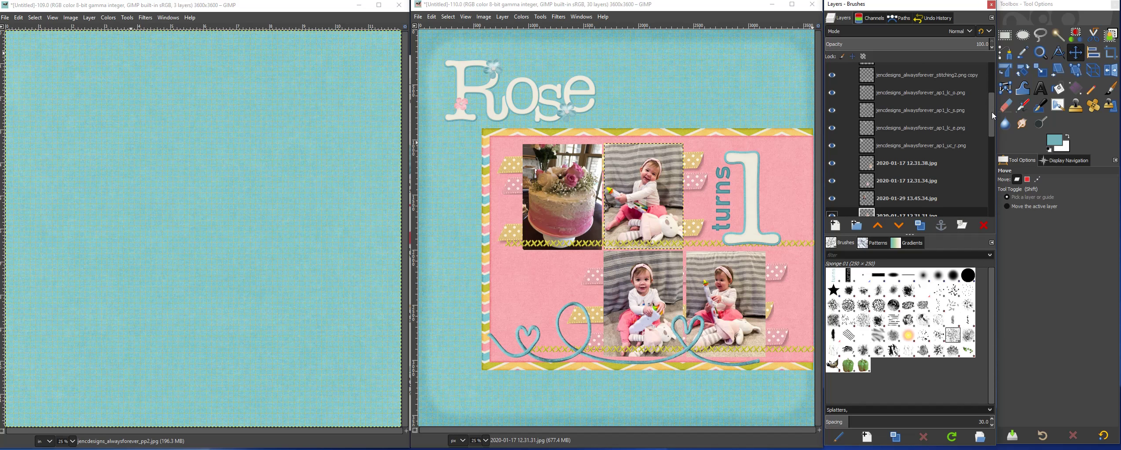
{"action": "left_click_drag", "start_coordinate": [993, 116], "coordinate": [993, 118]}
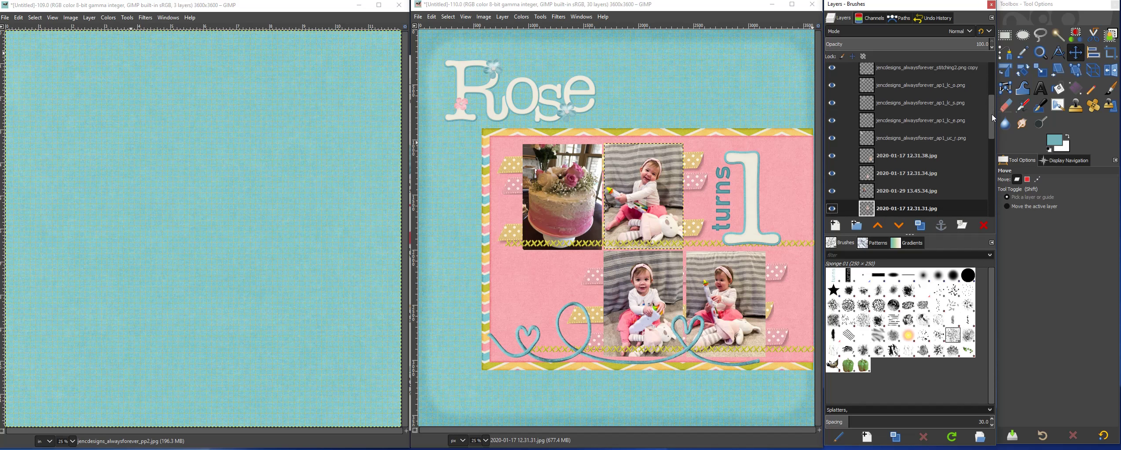
{"action": "left_click", "coordinate": [951, 139]}
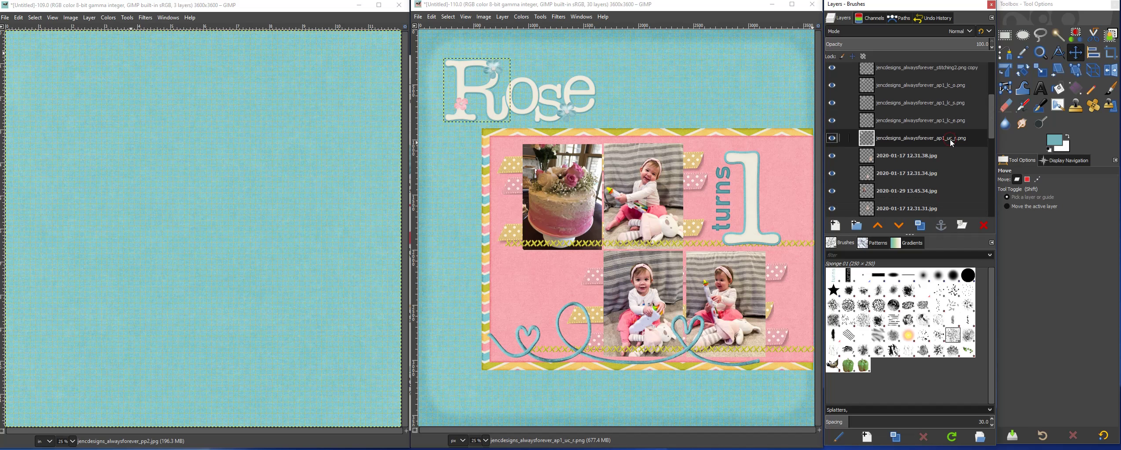
{"action": "left_click", "coordinate": [558, 16]}
{"action": "mouse_move", "coordinate": [579, 108]}
{"action": "left_click", "coordinate": [702, 162]}
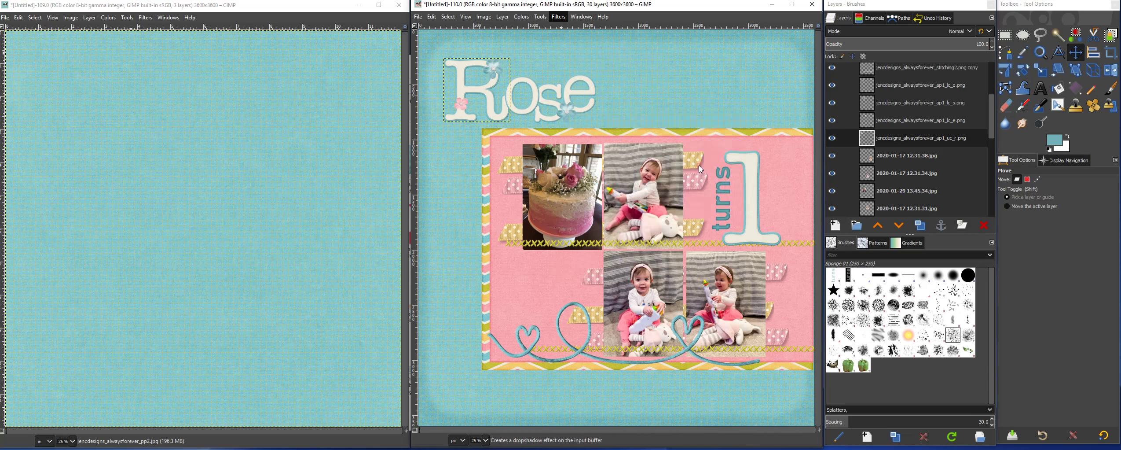
- Apply the same drop shadow to the lowercase e, s and o letter layers of the title
{"action": "left_click", "coordinate": [913, 123]}
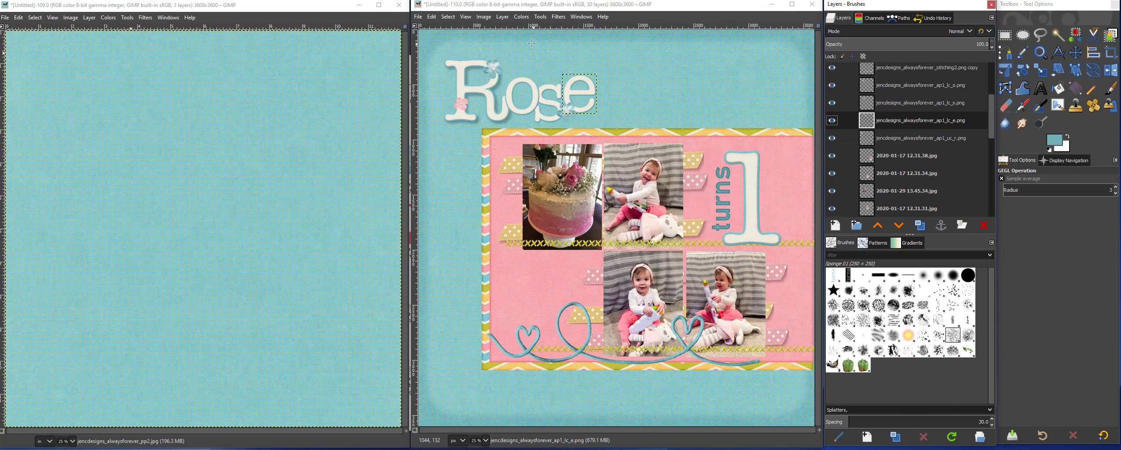
{"action": "left_click", "coordinate": [558, 17]}
{"action": "left_click", "coordinate": [568, 28]}
{"action": "left_click", "coordinate": [912, 102]}
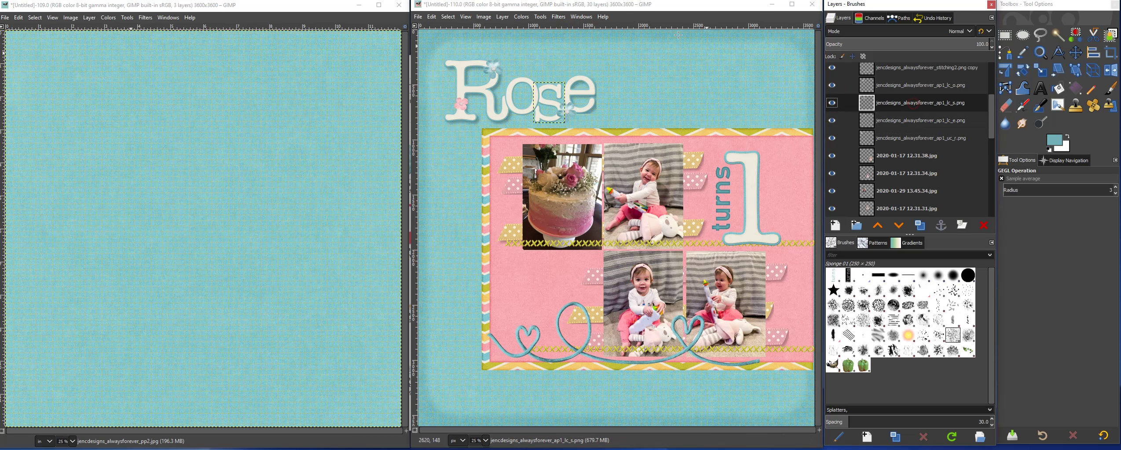
{"action": "left_click", "coordinate": [558, 16]}
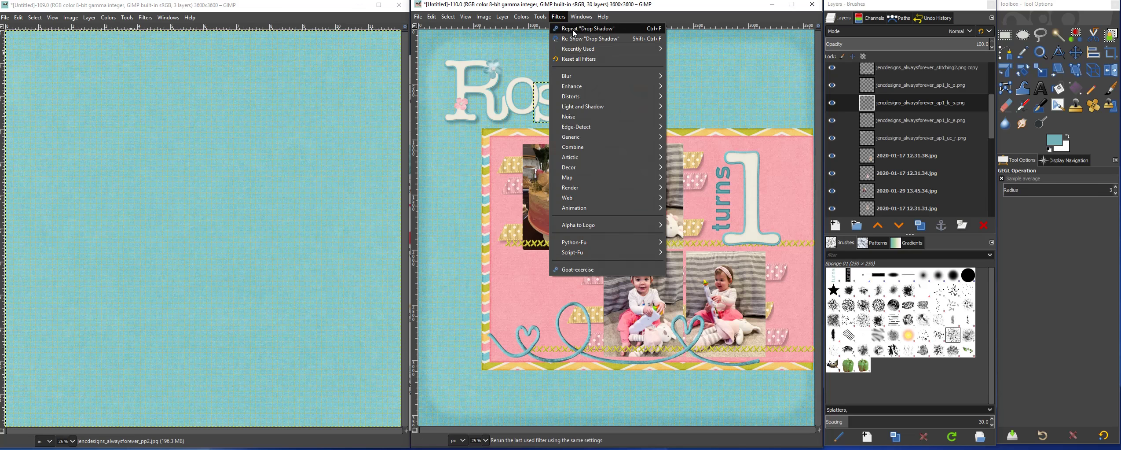
{"action": "left_click", "coordinate": [572, 28]}
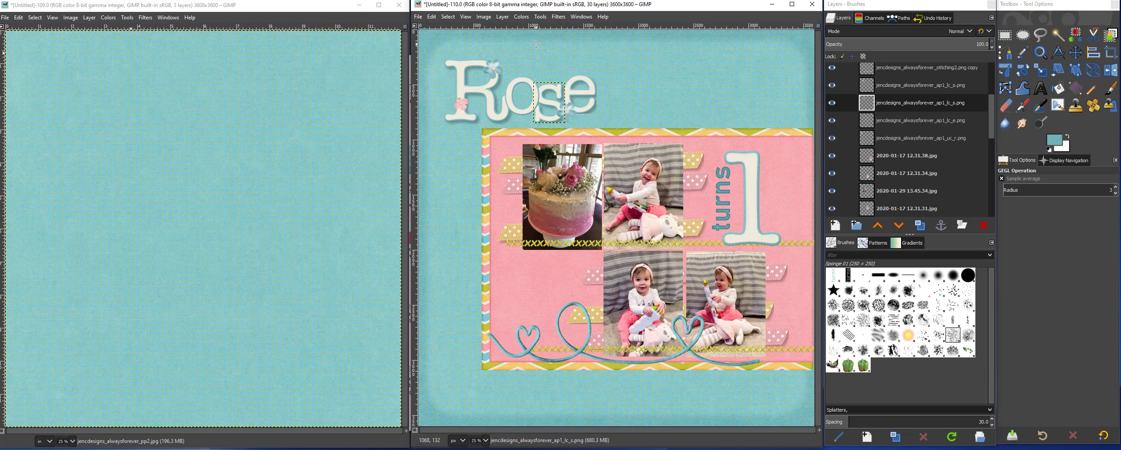
{"action": "left_click", "coordinate": [913, 84]}
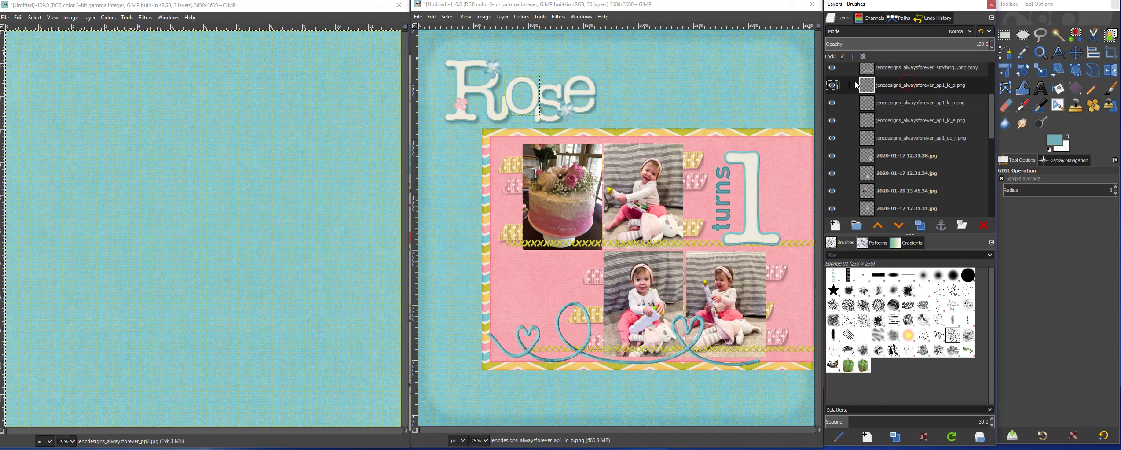
{"action": "left_click", "coordinate": [558, 16]}
{"action": "mouse_move", "coordinate": [607, 106]}
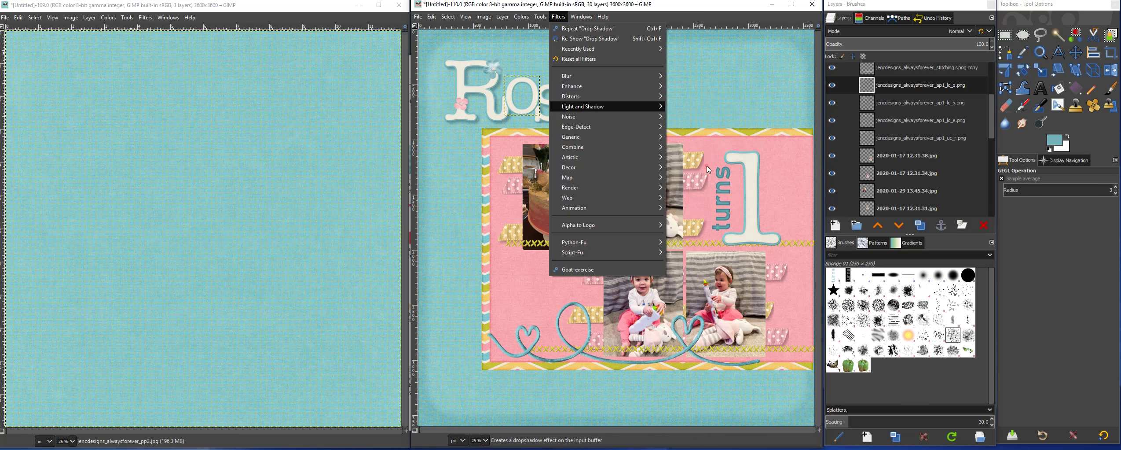
{"action": "left_click", "coordinate": [722, 173]}
{"action": "left_click", "coordinate": [708, 285]}
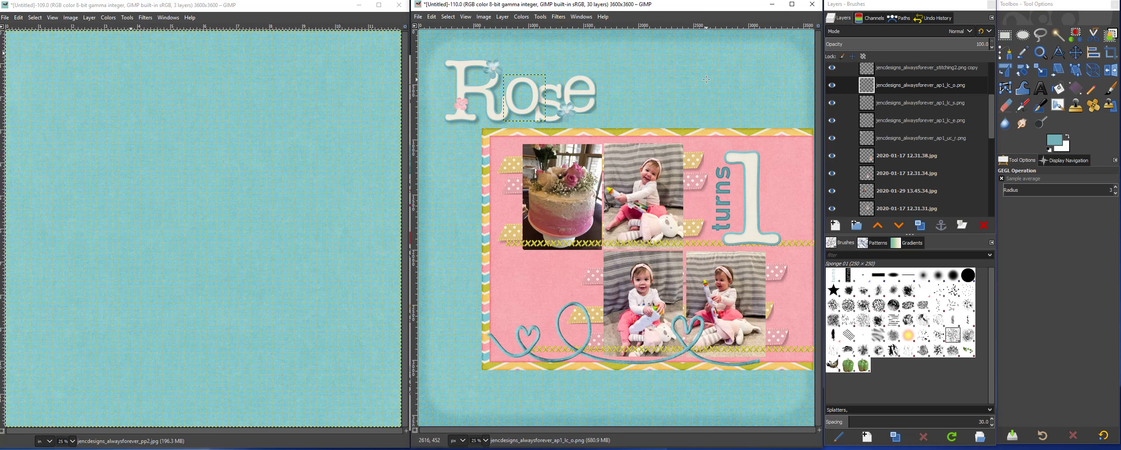
- Add a drop shadow to the large numeral 1 layer beside the "turns" text
{"action": "scroll", "coordinate": [993, 124], "scroll_direction": "up", "scroll_amount": 1}
{"action": "scroll", "coordinate": [993, 125], "scroll_direction": "up", "scroll_amount": 2}
{"action": "left_click", "coordinate": [946, 91]}
{"action": "left_click", "coordinate": [558, 17]}
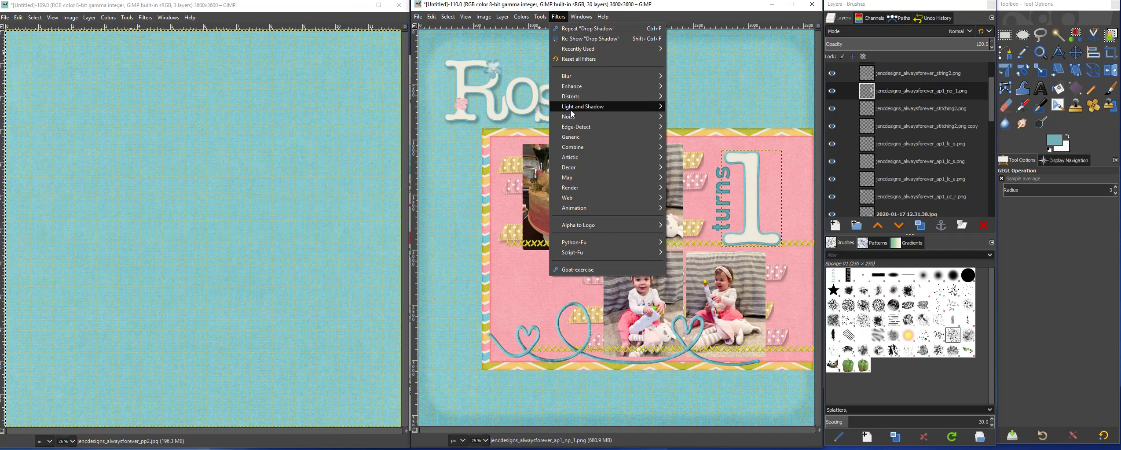
{"action": "mouse_move", "coordinate": [572, 113]}
{"action": "left_click", "coordinate": [691, 164]}
{"action": "left_click", "coordinate": [709, 289]}
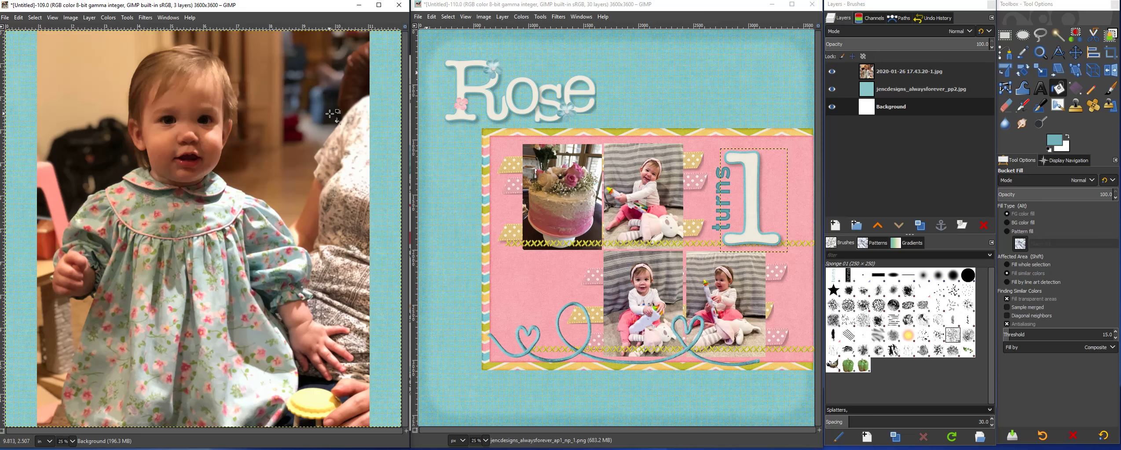
{"action": "left_click", "coordinate": [145, 19]}
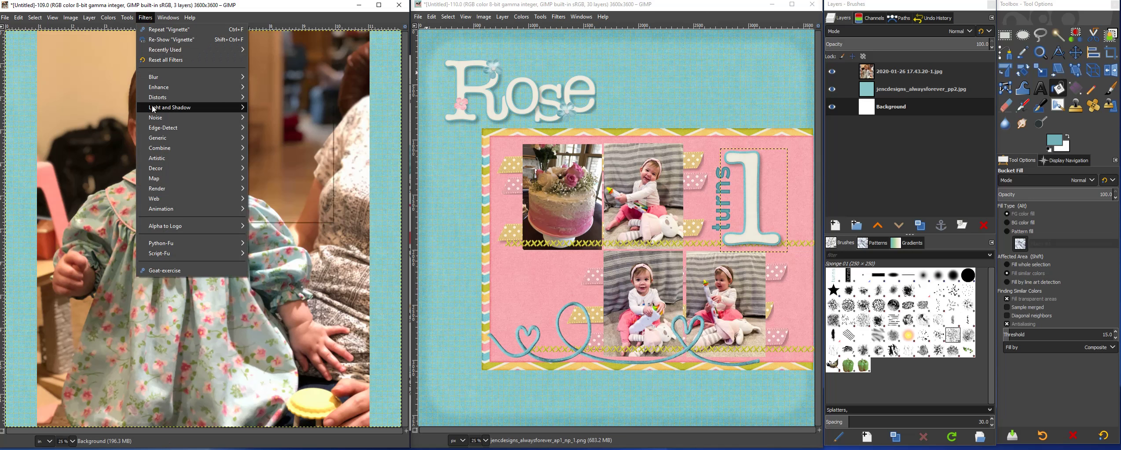
{"action": "mouse_move", "coordinate": [155, 109]}
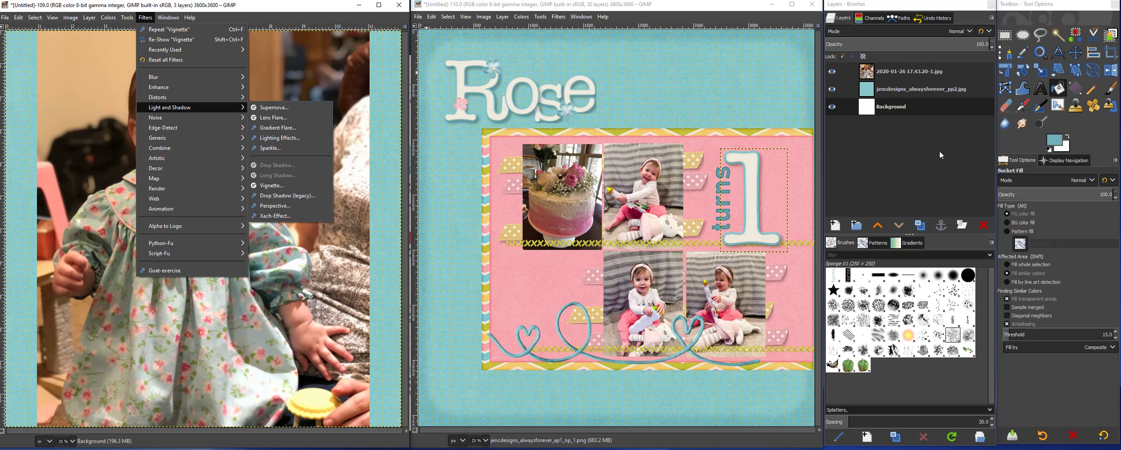
{"action": "key", "text": "Escape"}
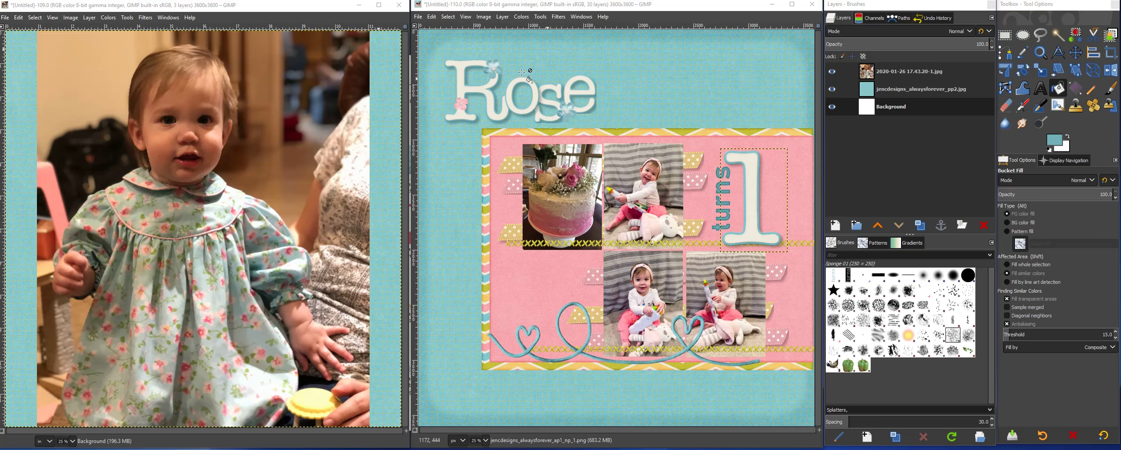
- Hide the blue paper layer and start a circular Vignette on the portrait photo layer with the teal color 71b0b7
{"action": "left_click", "coordinate": [832, 90]}
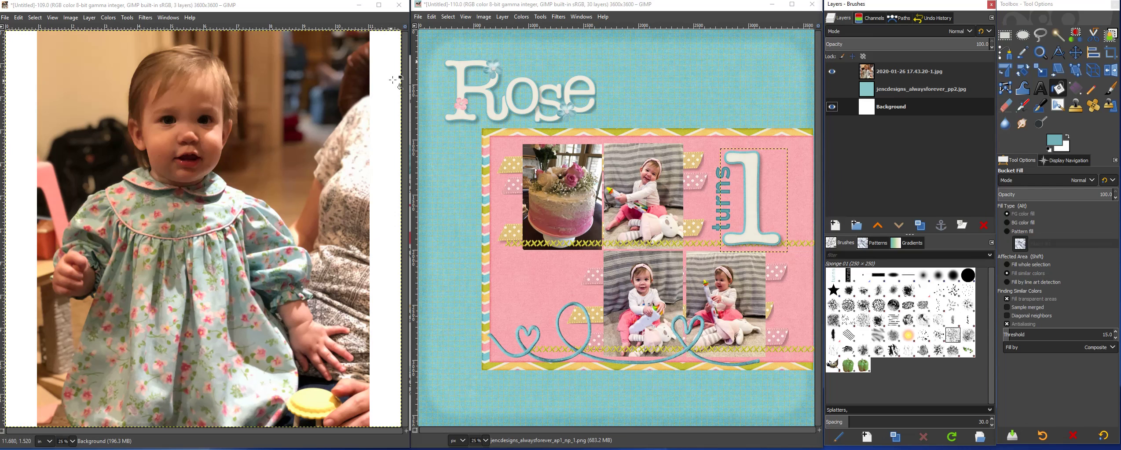
{"action": "left_click", "coordinate": [904, 72]}
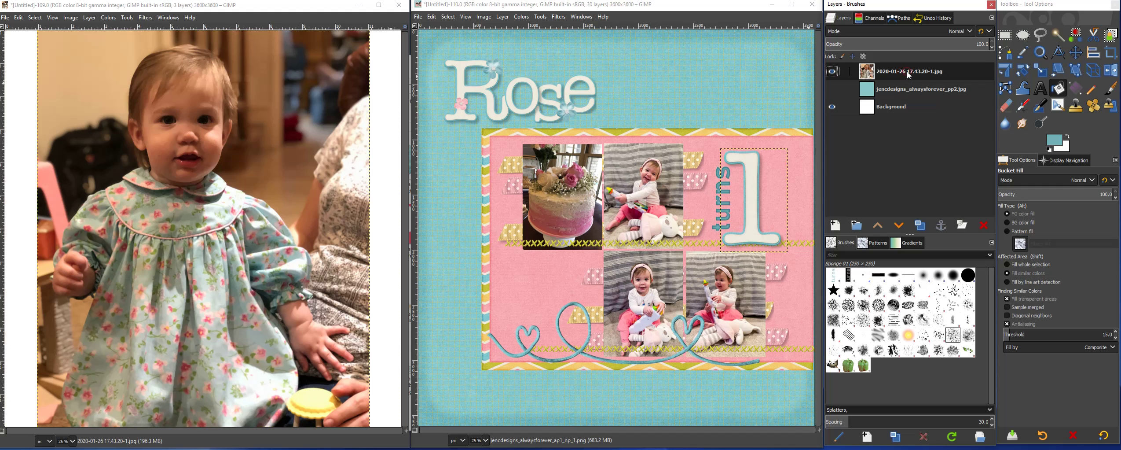
{"action": "left_click", "coordinate": [145, 18]}
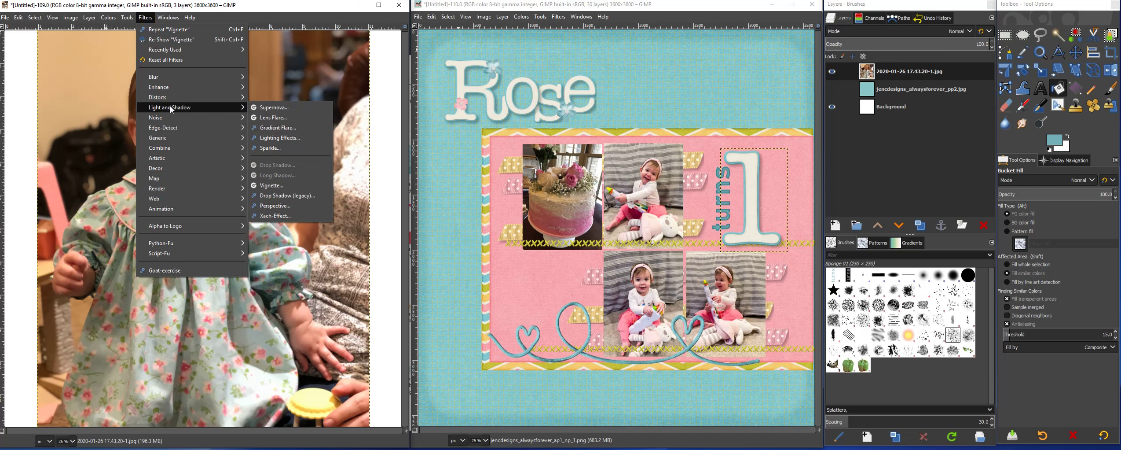
{"action": "left_click", "coordinate": [285, 184]}
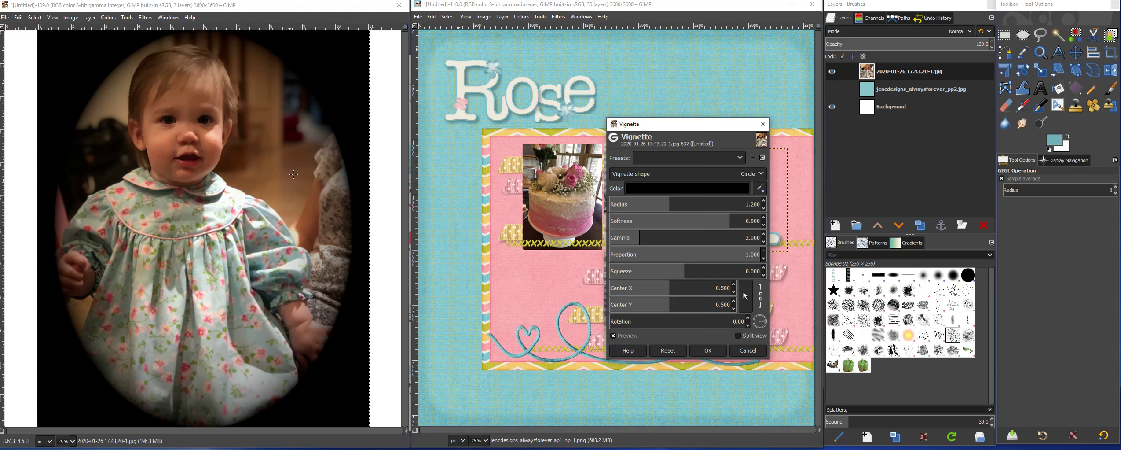
{"action": "left_click", "coordinate": [678, 190]}
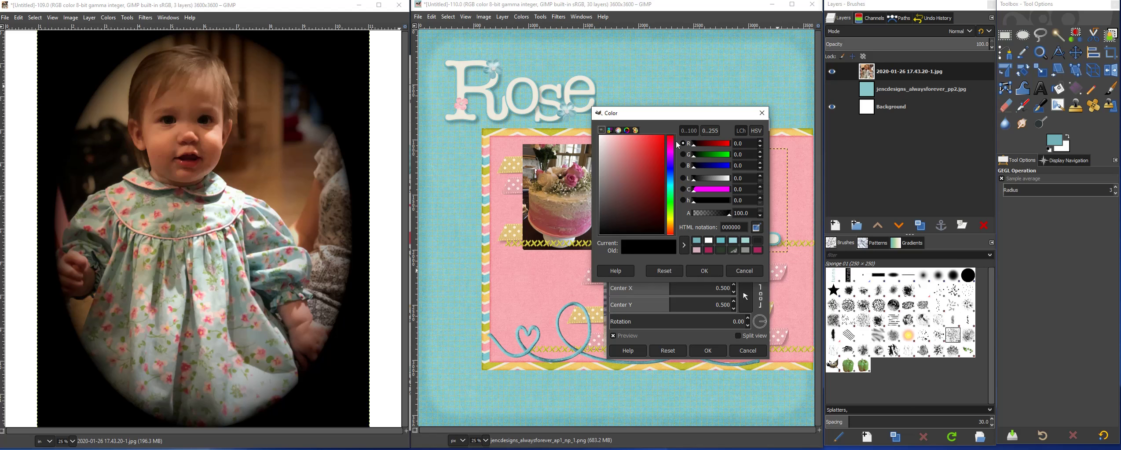
{"action": "left_click", "coordinate": [697, 242]}
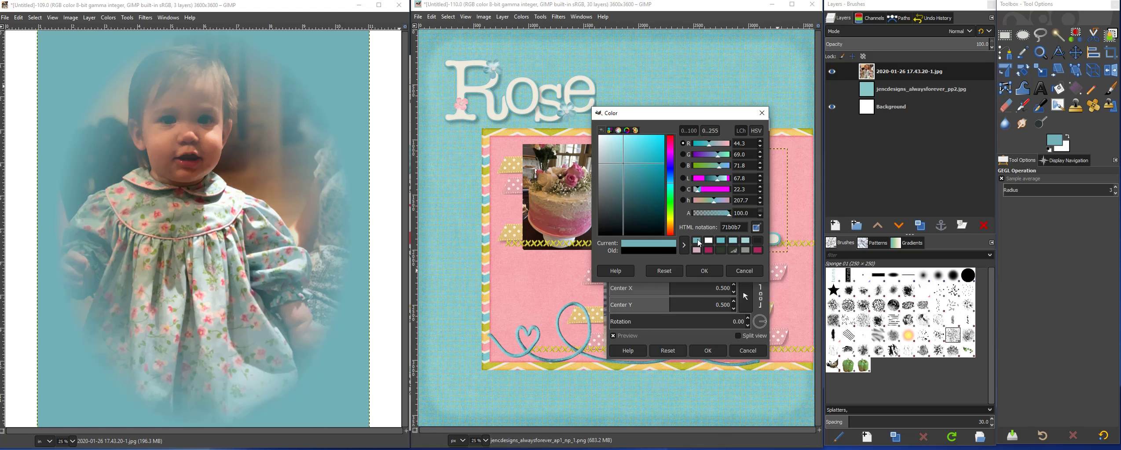
{"action": "left_click", "coordinate": [715, 271]}
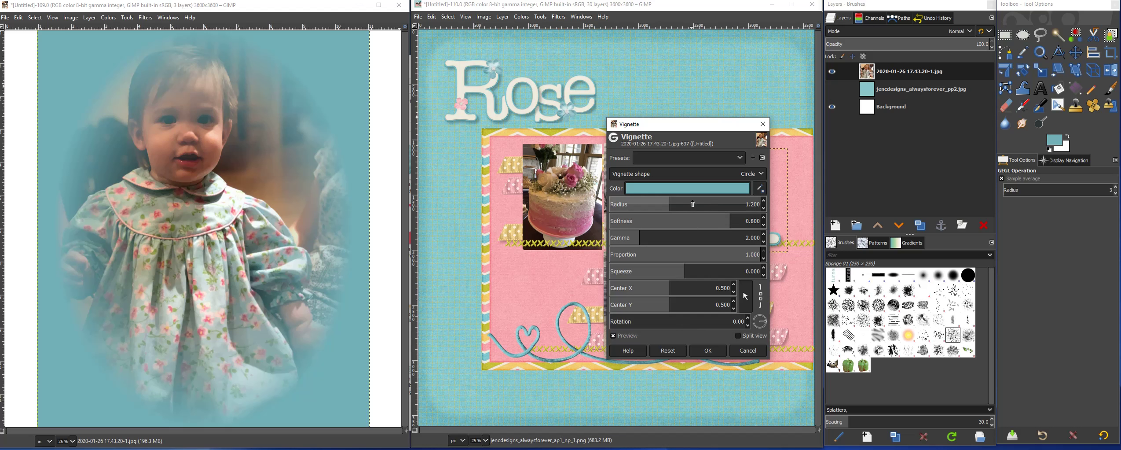
- Set the vignette's radius to 1.221 and its softness to 0.709
{"action": "left_click", "coordinate": [669, 202]}
{"action": "mouse_move", "coordinate": [669, 202]}
{"action": "left_mouse_down"}
{"action": "mouse_move", "coordinate": [659, 205]}
{"action": "mouse_move", "coordinate": [678, 206]}
{"action": "left_mouse_up"}
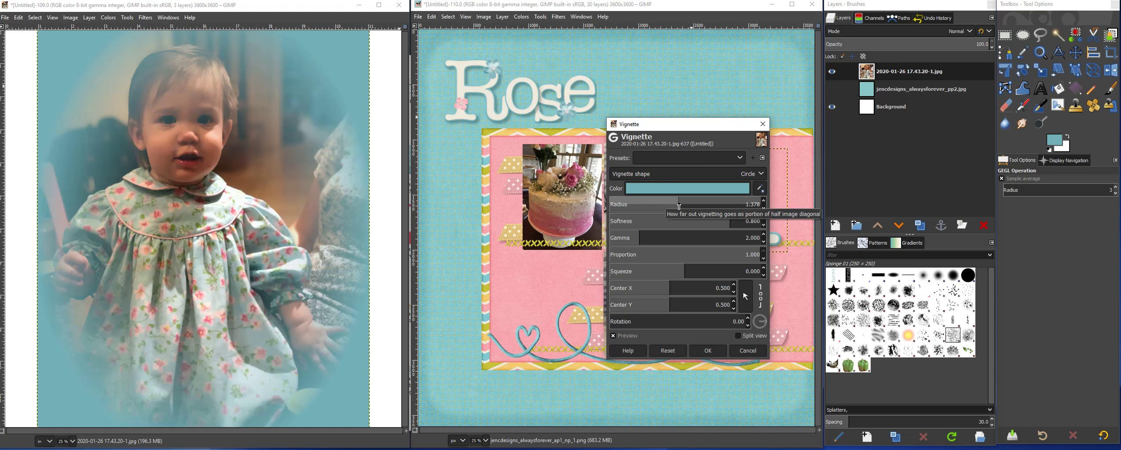
{"action": "left_click_drag", "start_coordinate": [679, 206], "coordinate": [671, 206]}
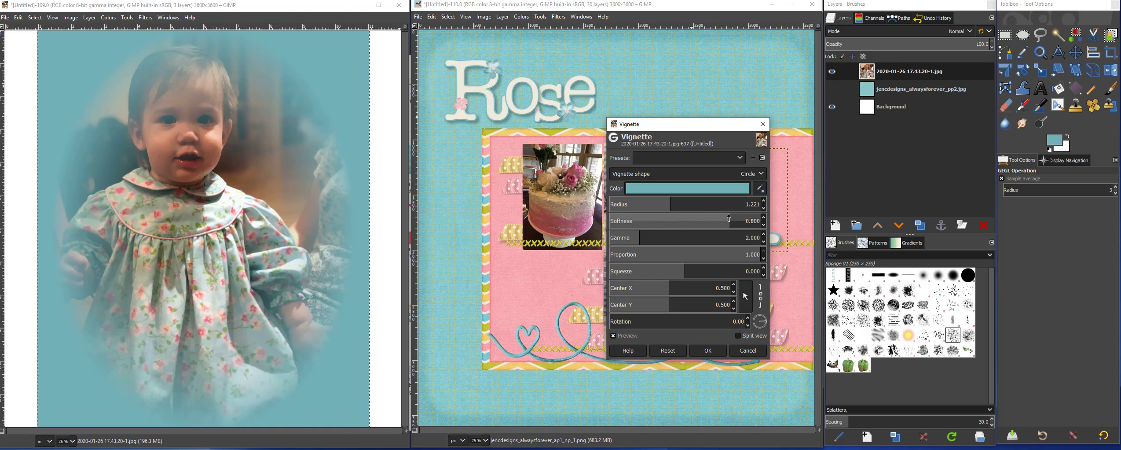
{"action": "mouse_move", "coordinate": [730, 222]}
{"action": "left_mouse_down"}
{"action": "mouse_move", "coordinate": [706, 224]}
{"action": "mouse_move", "coordinate": [739, 222]}
{"action": "mouse_move", "coordinate": [717, 222]}
{"action": "left_mouse_up"}
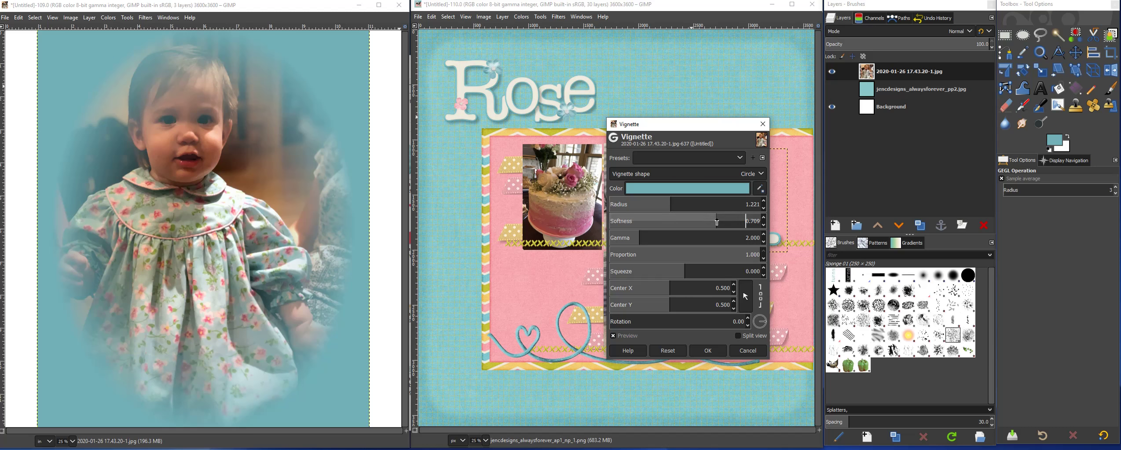
- Set the vignette's squeeze to -0.099 to make the oval around the portrait narrower
{"action": "left_click", "coordinate": [685, 270]}
{"action": "left_click_drag", "start_coordinate": [685, 270], "coordinate": [678, 270]}
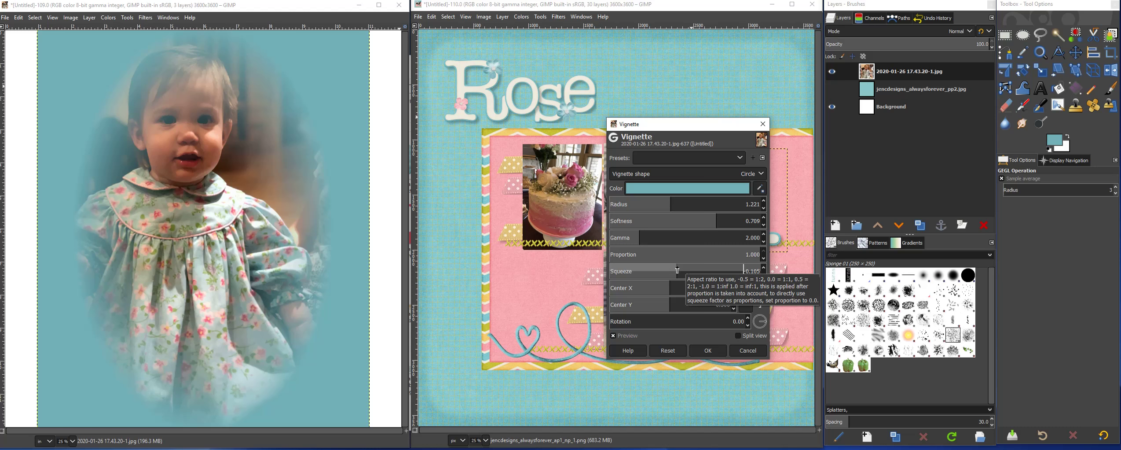
{"action": "left_click", "coordinate": [678, 270]}
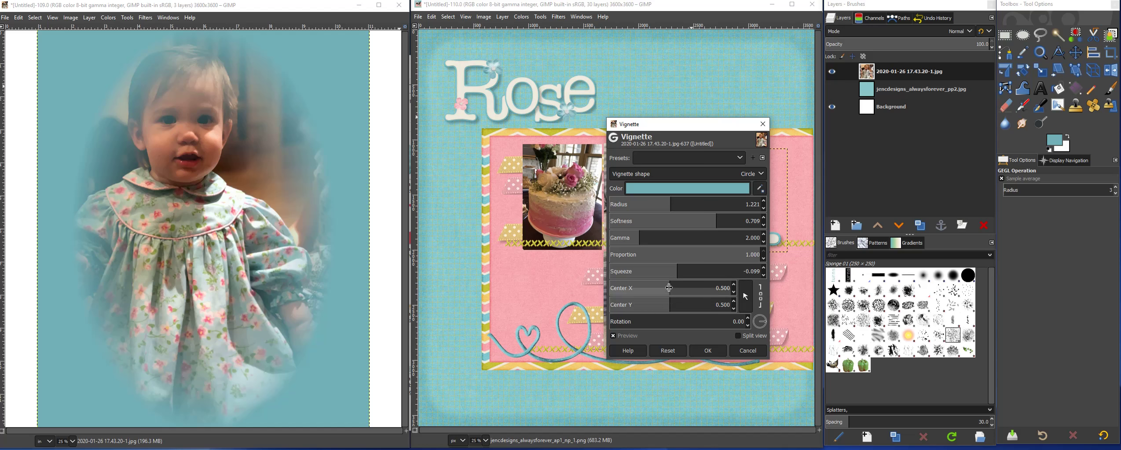
- Try shifting the vignette's horizontal centre to 0.348, then return it to 0.500
{"action": "left_click", "coordinate": [669, 289]}
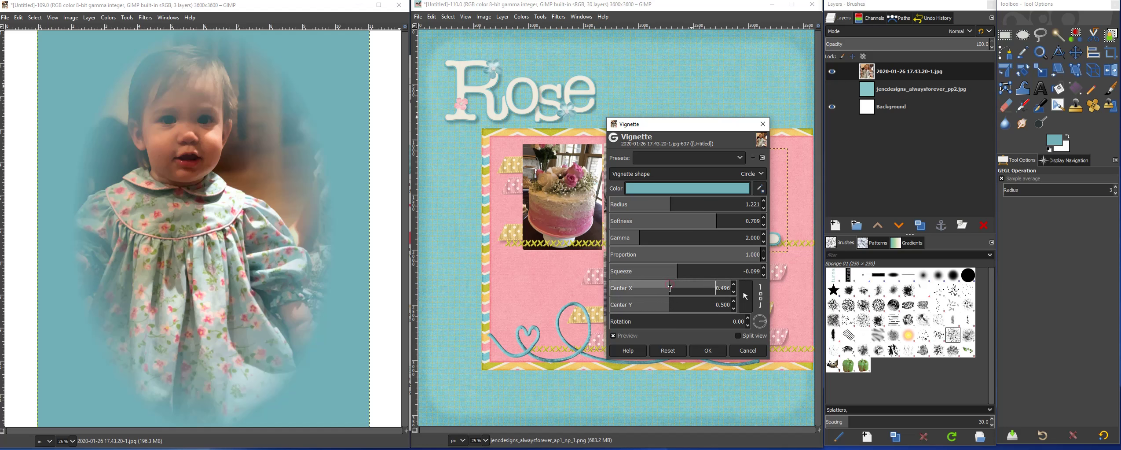
{"action": "left_click_drag", "start_coordinate": [670, 288], "coordinate": [652, 289]}
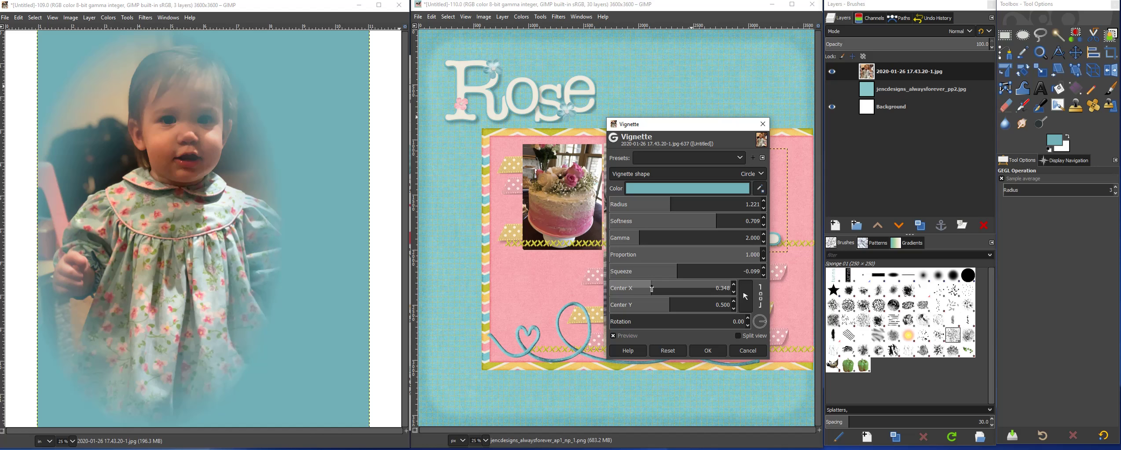
{"action": "mouse_move", "coordinate": [652, 289]}
{"action": "left_mouse_down"}
{"action": "mouse_move", "coordinate": [686, 288]}
{"action": "mouse_move", "coordinate": [670, 289]}
{"action": "left_mouse_up"}
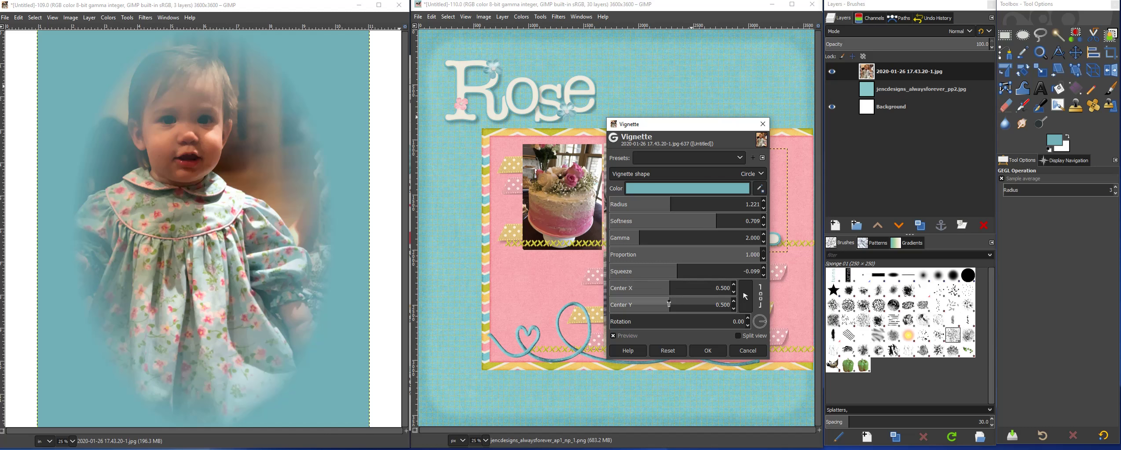
- Try vertical centre values of 0.609 and 0.341 for the vignette, then bring it back to 0.496
{"action": "left_click", "coordinate": [669, 304]}
{"action": "left_click_drag", "start_coordinate": [669, 304], "coordinate": [683, 304]}
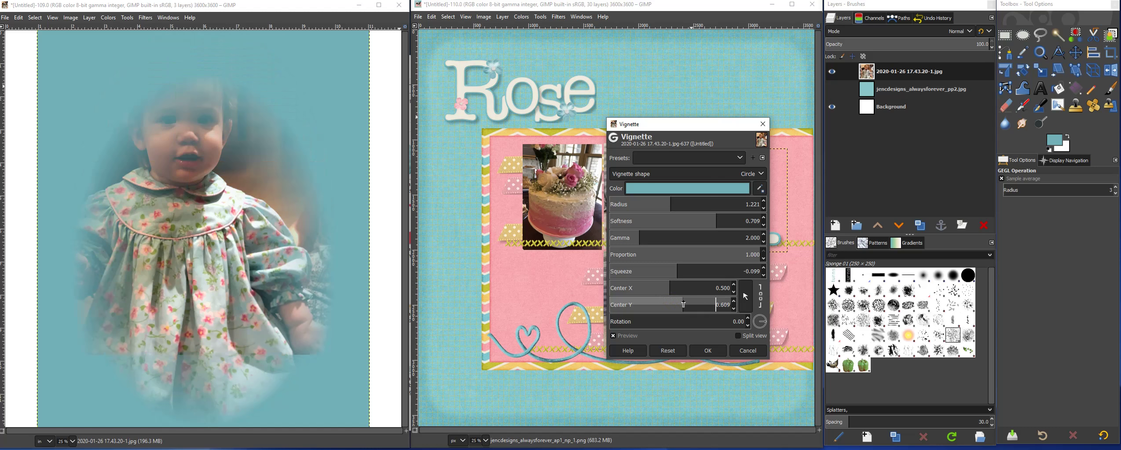
{"action": "left_click_drag", "start_coordinate": [683, 303], "coordinate": [651, 305]}
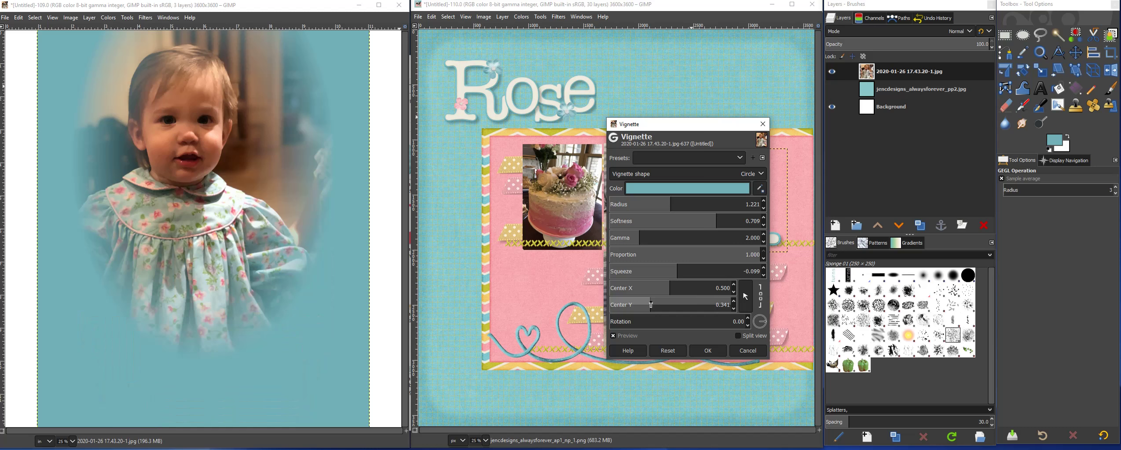
{"action": "left_click_drag", "start_coordinate": [651, 304], "coordinate": [668, 305]}
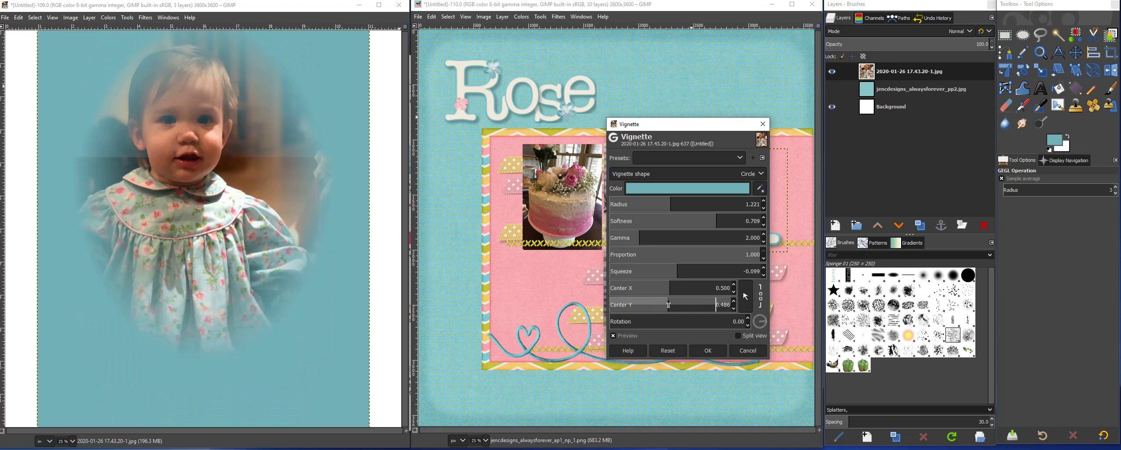
{"action": "left_click_drag", "start_coordinate": [668, 304], "coordinate": [669, 304]}
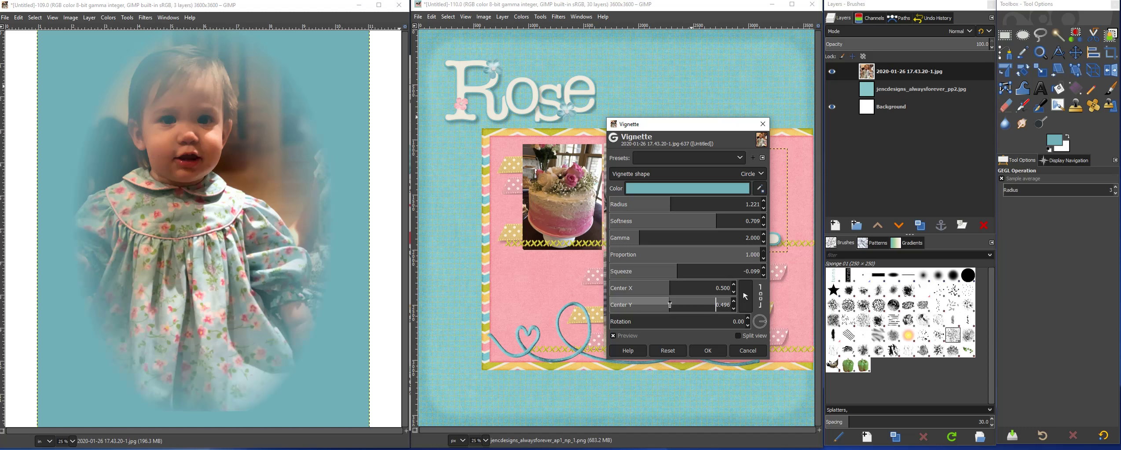
- Fine-tune the vignette's vertical centre close to the middle and apply the vignette to the portrait layer
{"action": "left_click", "coordinate": [733, 307]}
{"action": "left_click", "coordinate": [733, 307]}
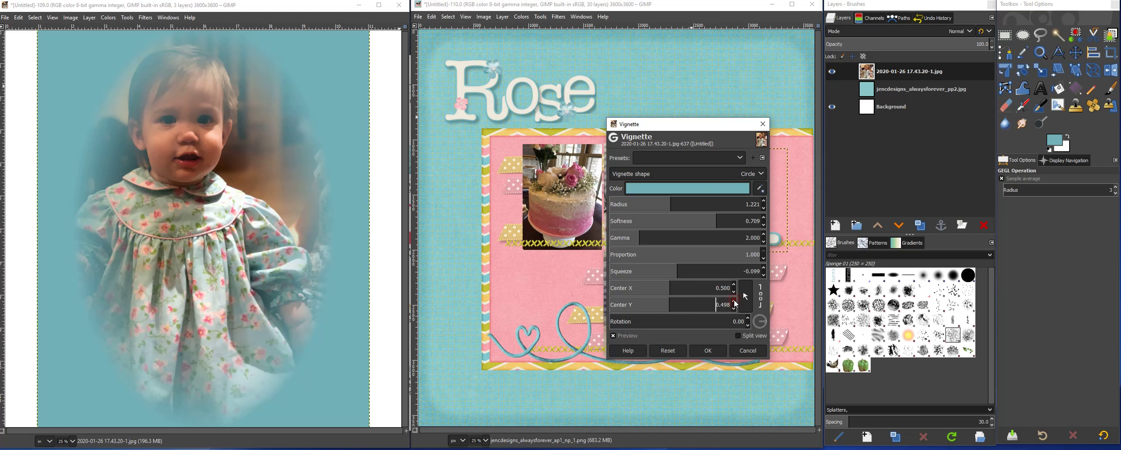
{"action": "left_click", "coordinate": [734, 300]}
{"action": "left_click", "coordinate": [708, 350]}
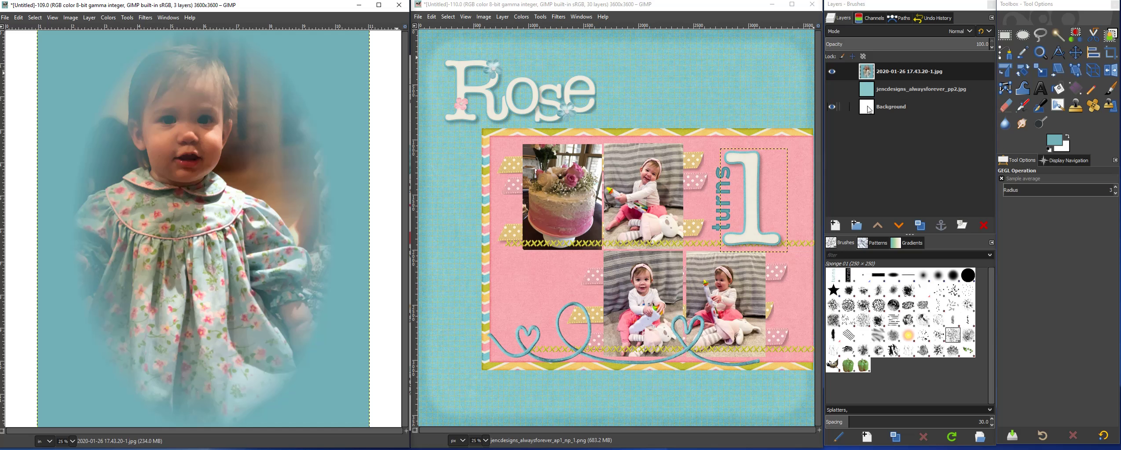
- Fill the white Background layer with the teal foreground color using Bucket Fill
{"action": "left_click", "coordinate": [891, 108]}
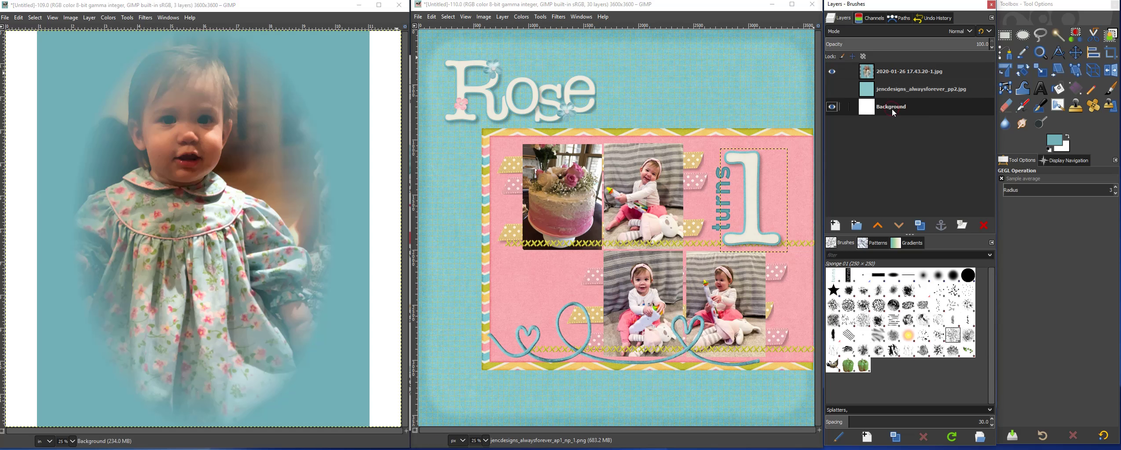
{"action": "left_click", "coordinate": [1059, 88]}
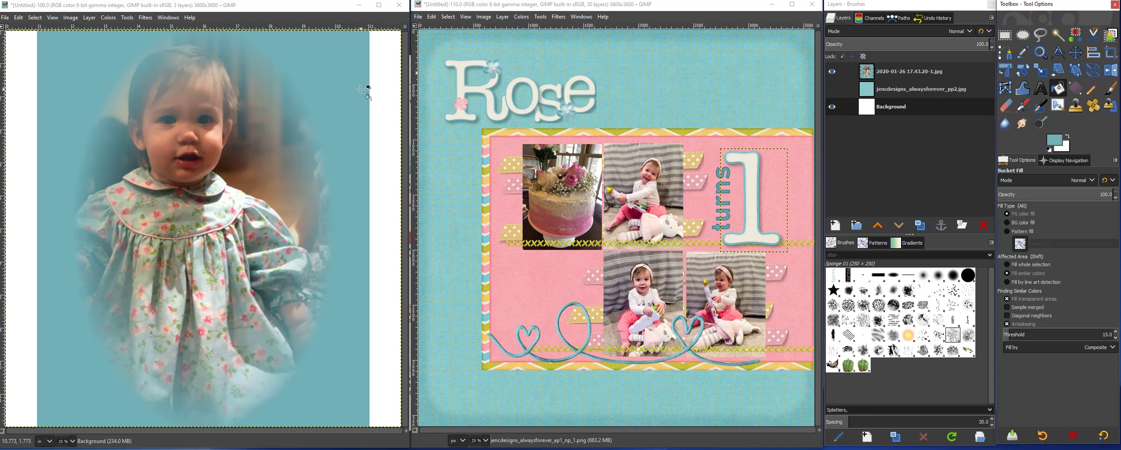
{"action": "left_click", "coordinate": [380, 80]}
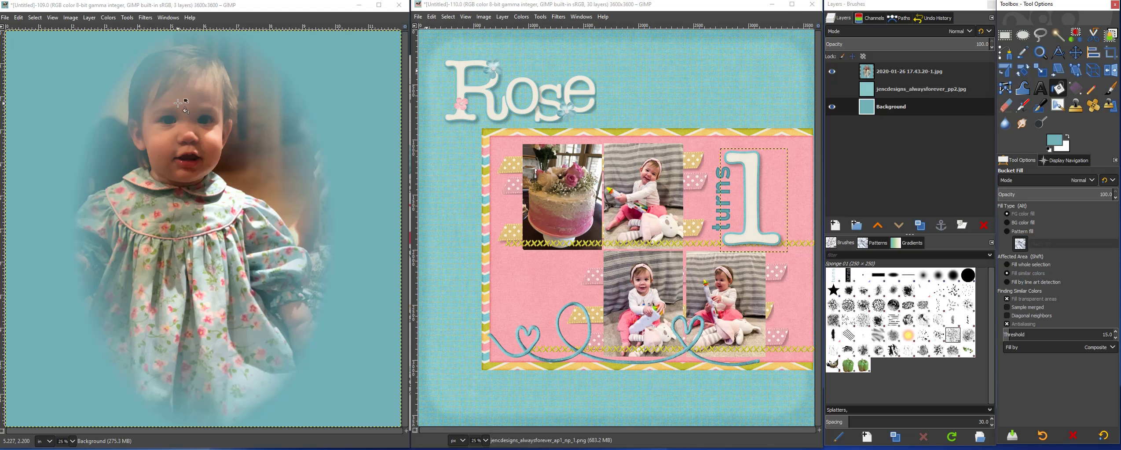
- Move the vignetted portrait layer slightly right and down on the page
{"action": "key", "text": "m"}
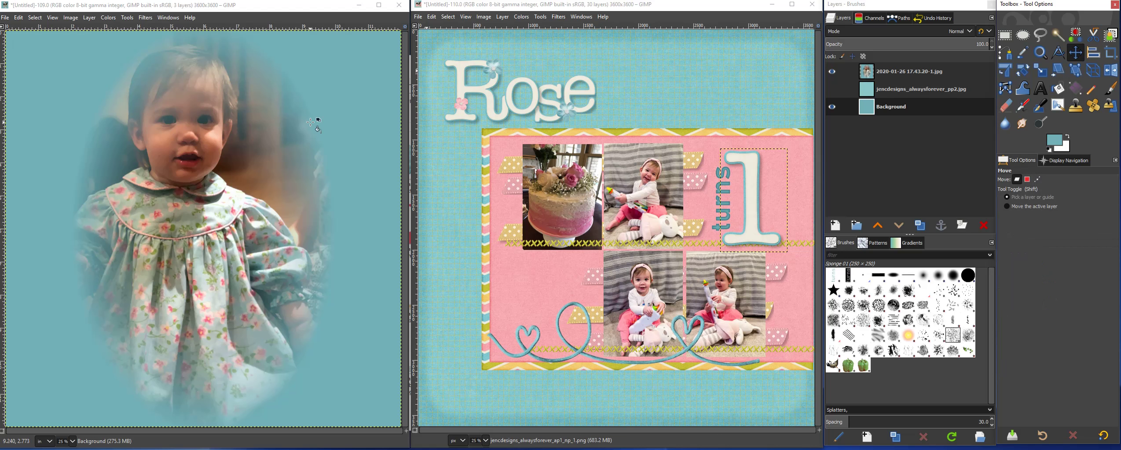
{"action": "left_click", "coordinate": [901, 72]}
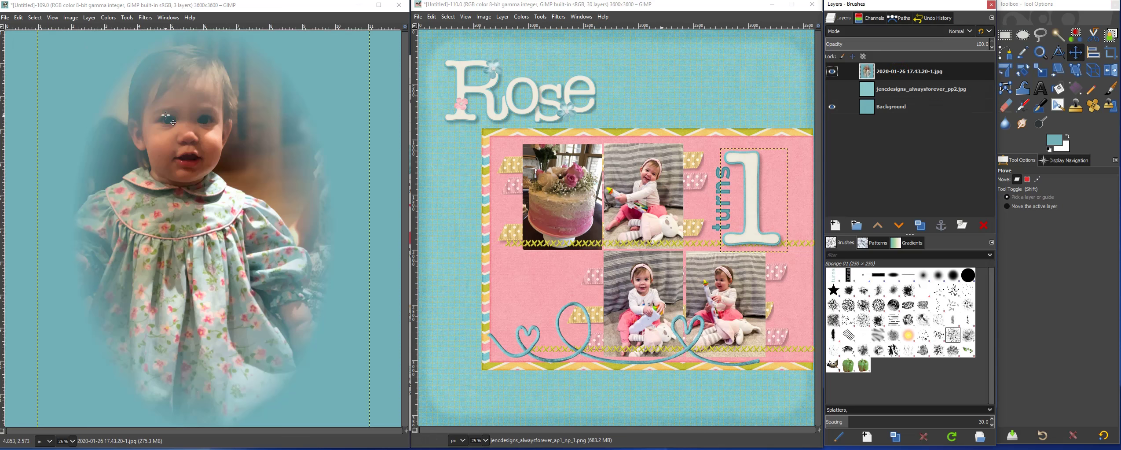
{"action": "mouse_move", "coordinate": [162, 114]}
{"action": "left_mouse_down"}
{"action": "mouse_move", "coordinate": [196, 132]}
{"action": "mouse_move", "coordinate": [142, 111]}
{"action": "mouse_move", "coordinate": [171, 116]}
{"action": "left_mouse_up"}
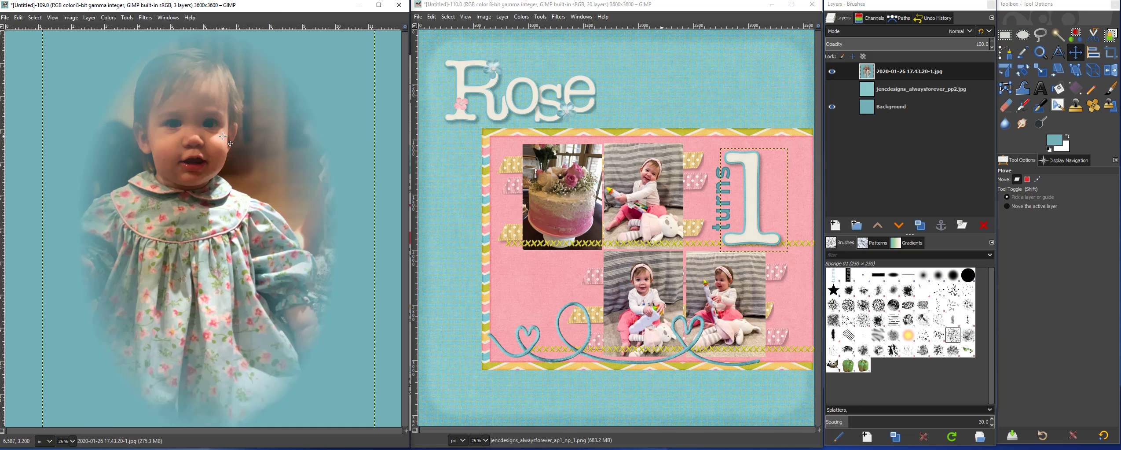
{"action": "left_click", "coordinate": [35, 17]}
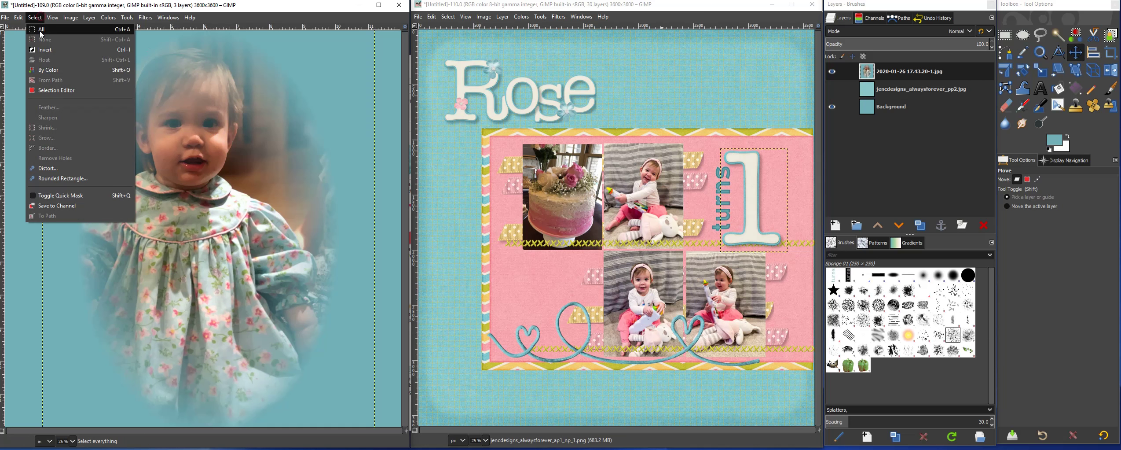
{"action": "key", "text": "Escape"}
{"action": "key", "text": "alt+f"}
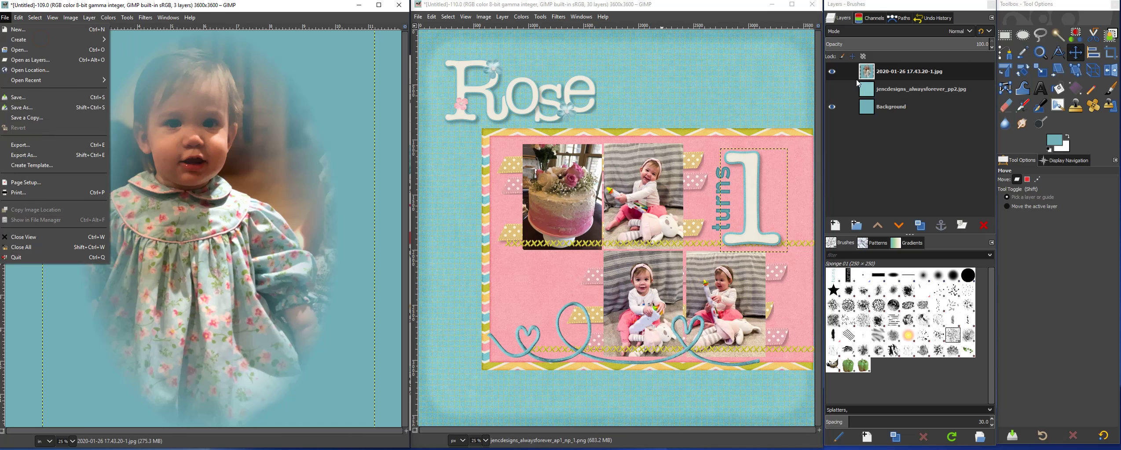
{"action": "key", "text": "Escape"}
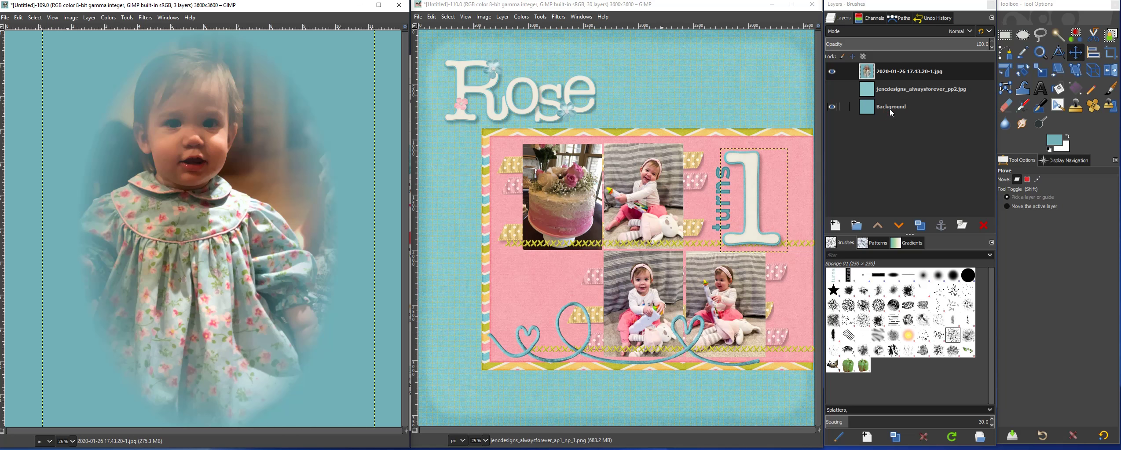
{"action": "left_click", "coordinate": [901, 108]}
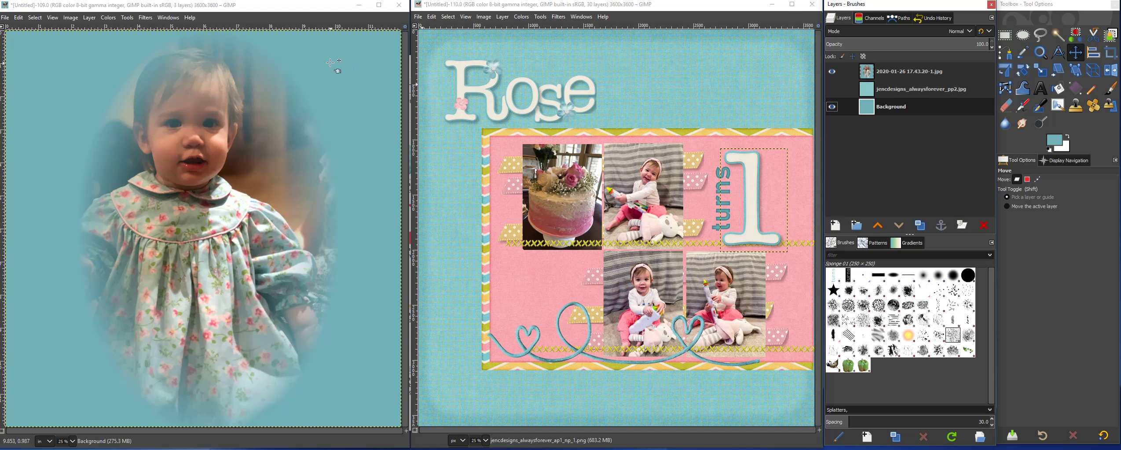
{"action": "left_click", "coordinate": [295, 6]}
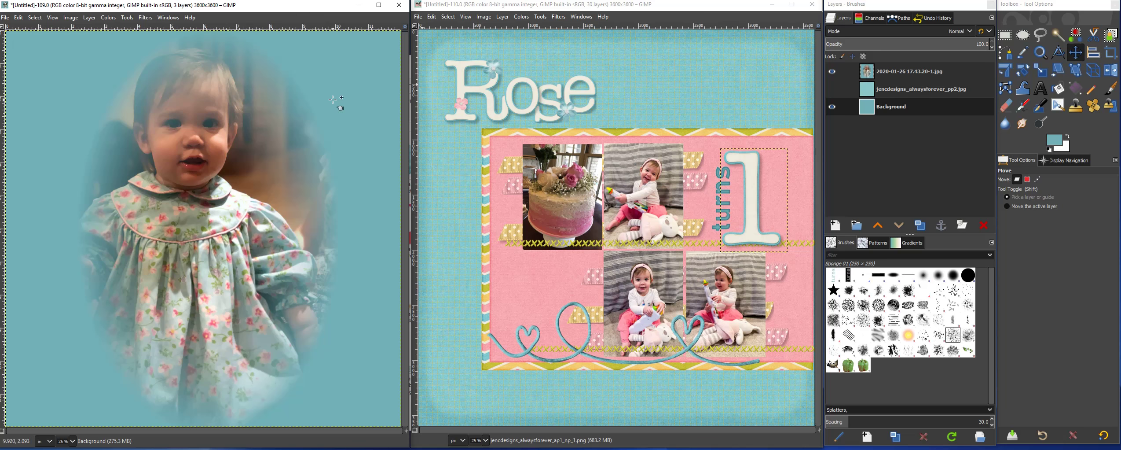
{"action": "left_click_drag", "start_coordinate": [333, 100], "coordinate": [333, 100]}
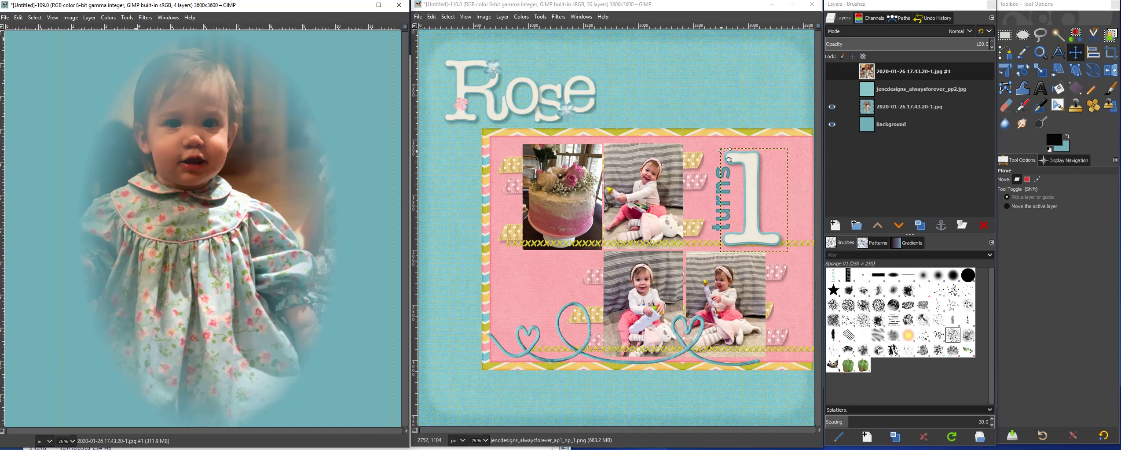
{"action": "left_click", "coordinate": [17, 19]}
{"action": "left_click", "coordinate": [31, 20]}
{"action": "left_click", "coordinate": [19, 19]}
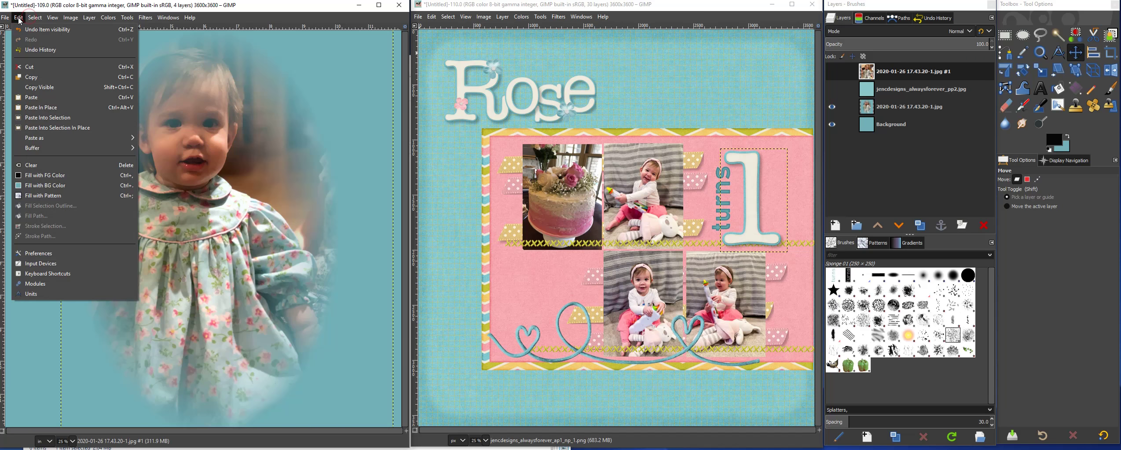
{"action": "left_click", "coordinate": [30, 20]}
{"action": "left_click", "coordinate": [50, 19]}
{"action": "left_click", "coordinate": [251, 5]}
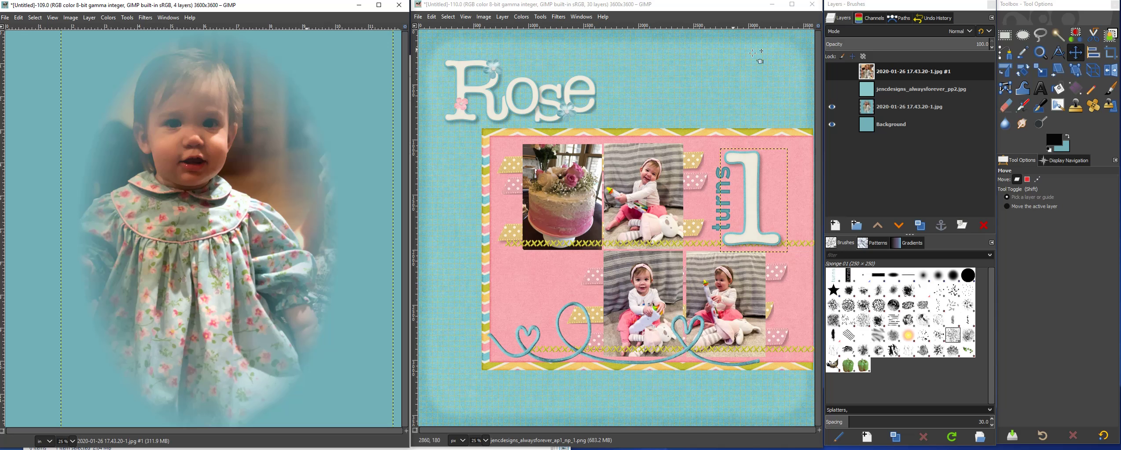
- Hide the vignetted portrait and Background layers, and show the blue paper layer and the unedited portrait copy above it
{"action": "left_click", "coordinate": [834, 108]}
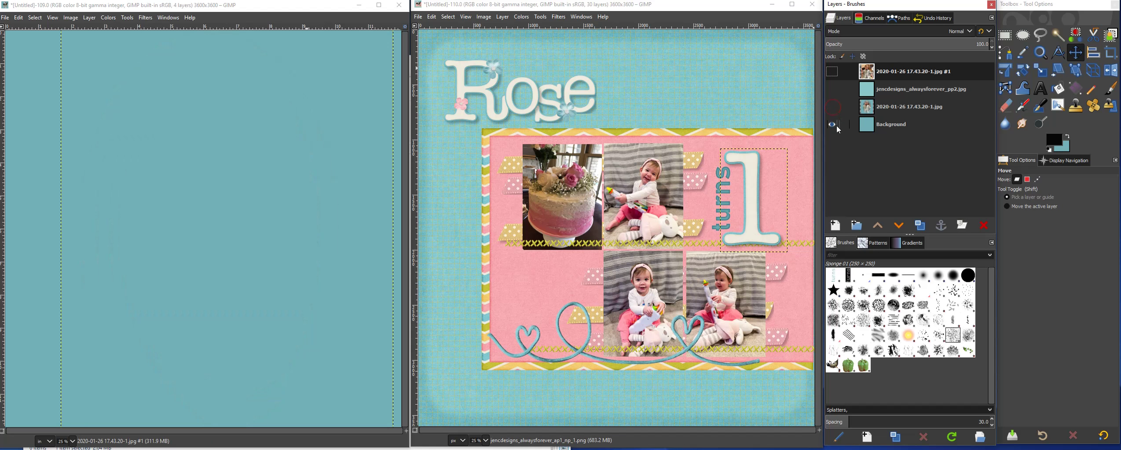
{"action": "left_click", "coordinate": [833, 124]}
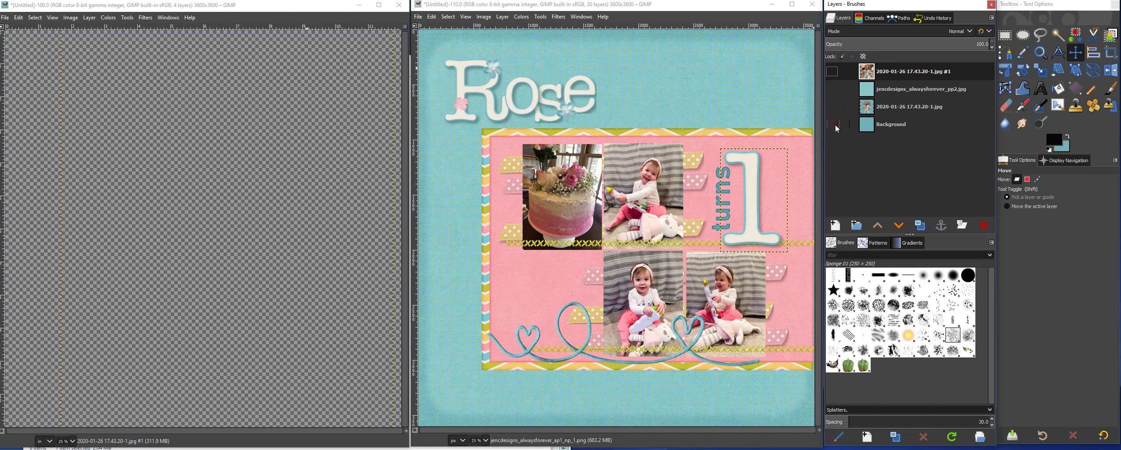
{"action": "left_click", "coordinate": [886, 88]}
{"action": "left_click", "coordinate": [832, 88]}
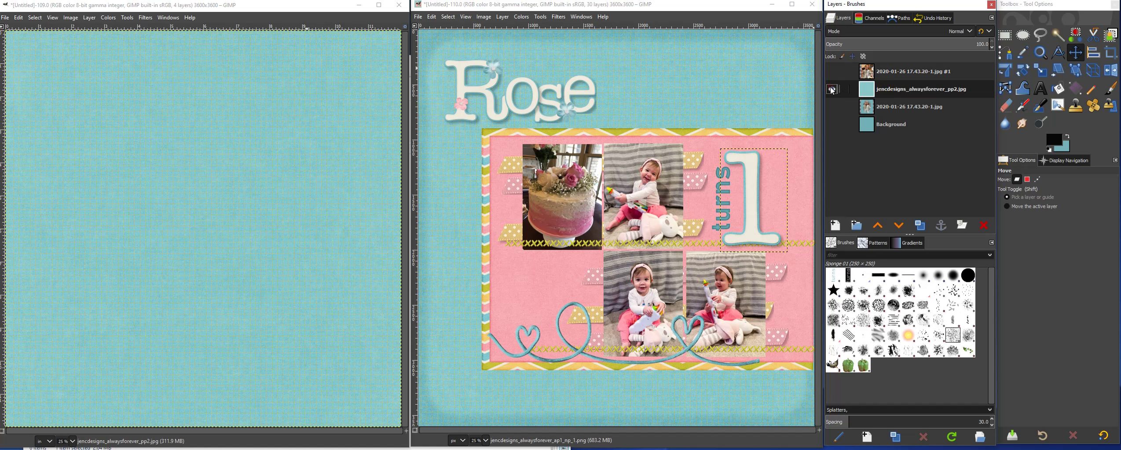
{"action": "left_click", "coordinate": [832, 71]}
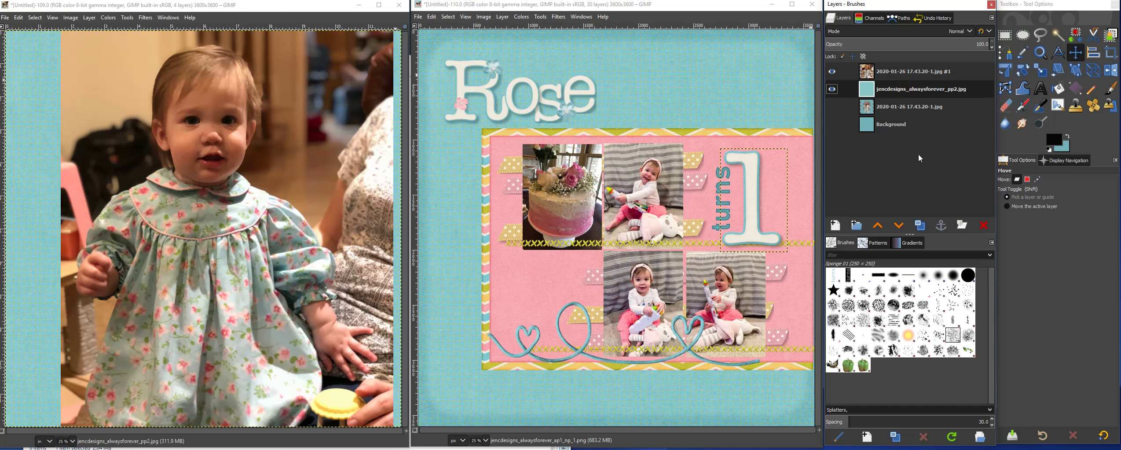
- Add a White (full opacity) layer mask to the blue paper layer
{"action": "left_click", "coordinate": [962, 227]}
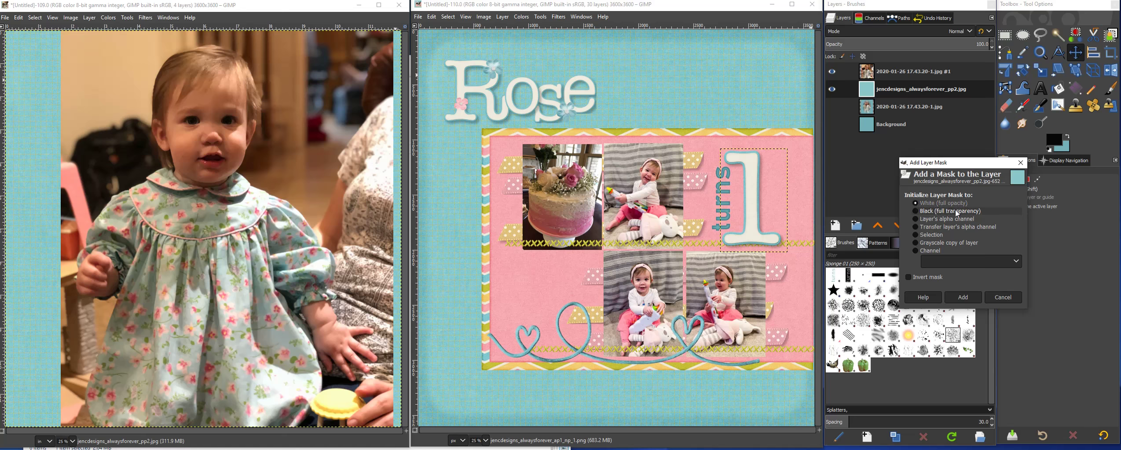
{"action": "left_click", "coordinate": [964, 298]}
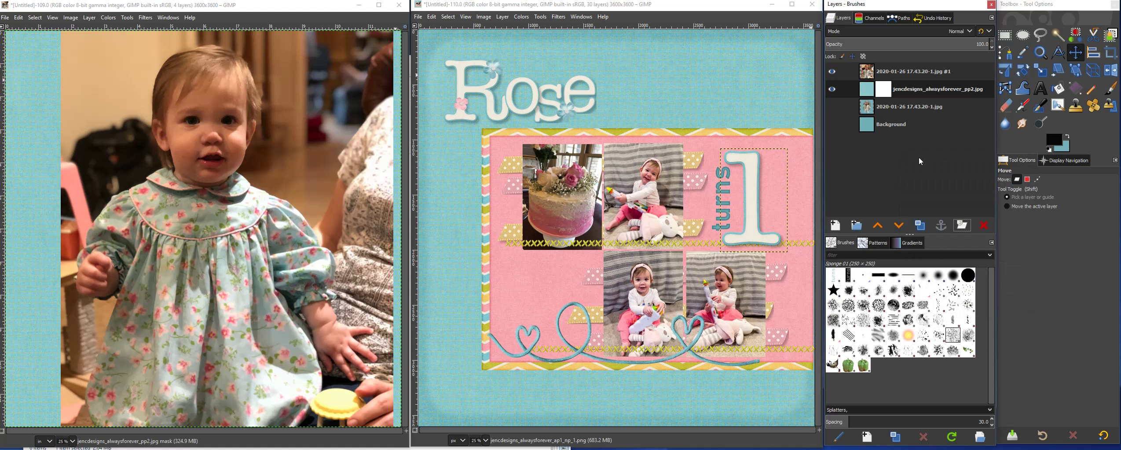
- Try a feathered elliptical selection of about 2552 × 3344 px around the child, then clear it
{"action": "left_click", "coordinate": [1023, 36]}
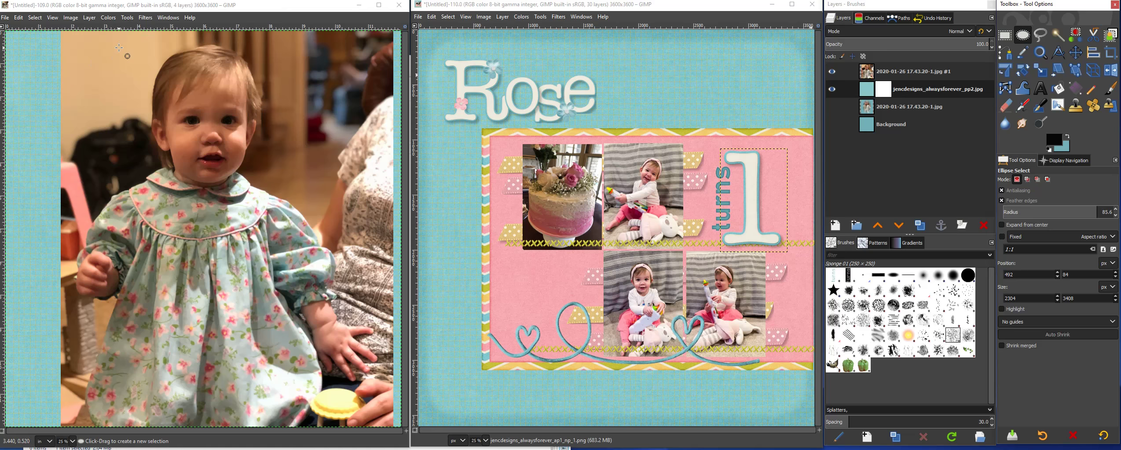
{"action": "left_click_drag", "start_coordinate": [119, 47], "coordinate": [349, 415]}
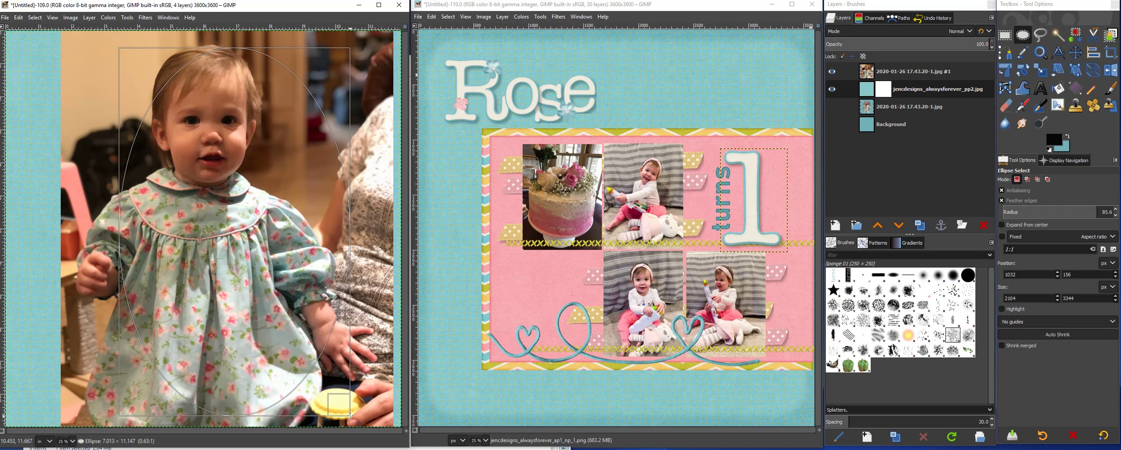
{"action": "left_click_drag", "start_coordinate": [126, 216], "coordinate": [78, 216]}
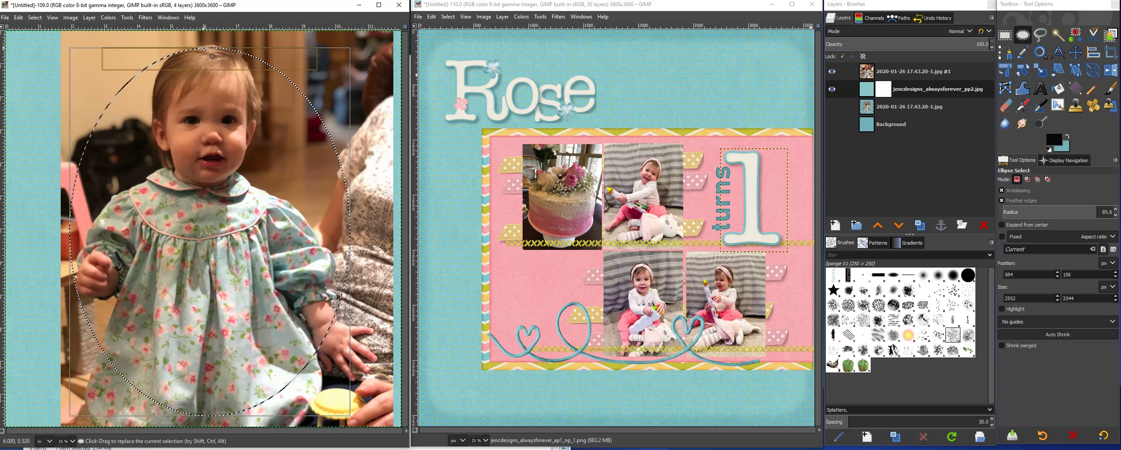
{"action": "left_click", "coordinate": [204, 47]}
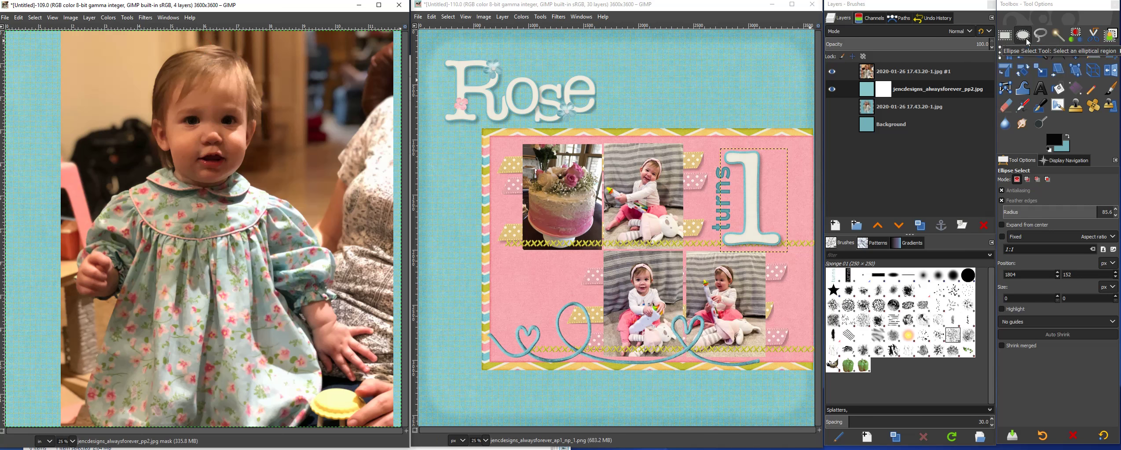
- Draw a feathered elliptical selection around the child and adjust its edges to about 2404 × 3456 px
{"action": "left_click", "coordinate": [81, 47]}
{"action": "left_click_drag", "start_coordinate": [81, 47], "coordinate": [352, 409]}
{"action": "left_click_drag", "start_coordinate": [352, 242], "coordinate": [332, 241]}
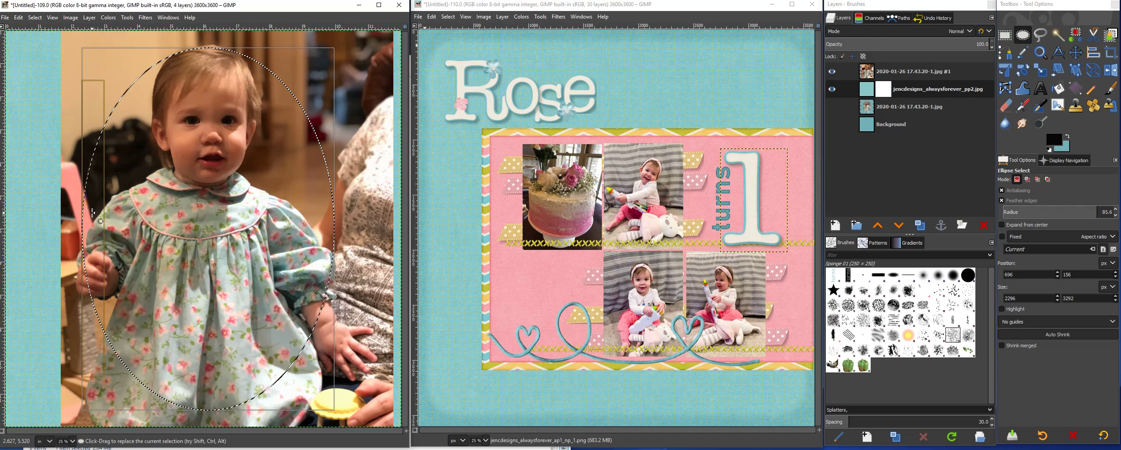
{"action": "left_click_drag", "start_coordinate": [94, 214], "coordinate": [82, 211]}
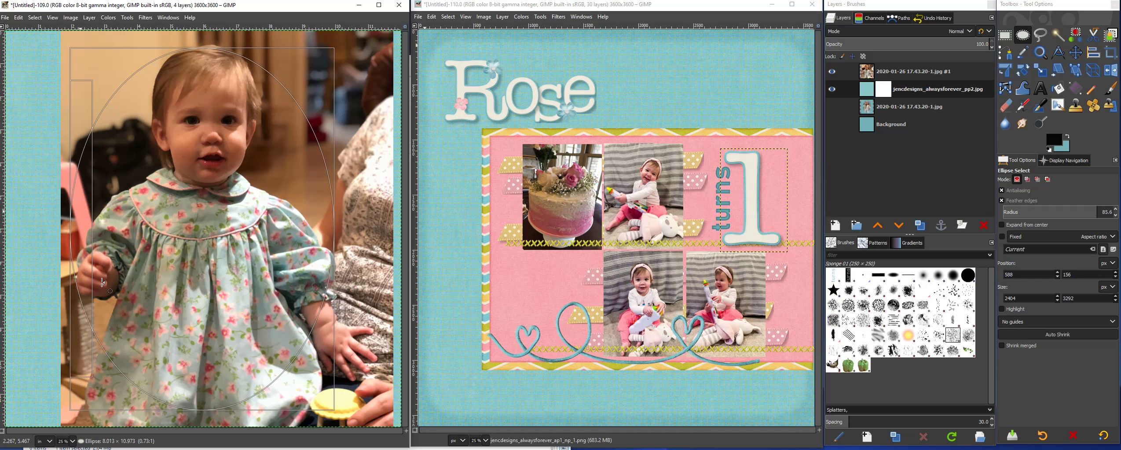
{"action": "mouse_move", "coordinate": [201, 51]}
{"action": "left_mouse_down"}
{"action": "mouse_move", "coordinate": [202, 42]}
{"action": "mouse_move", "coordinate": [208, 52]}
{"action": "left_mouse_up"}
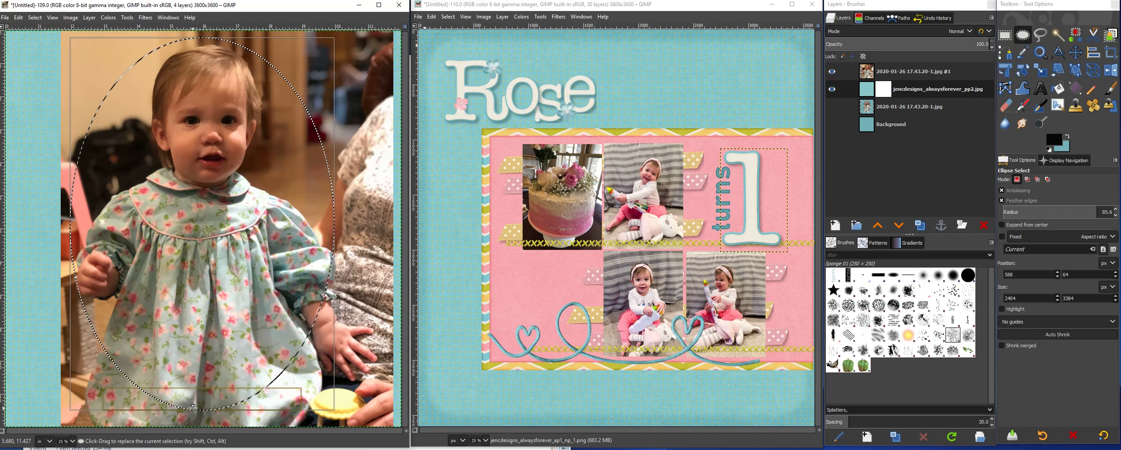
{"action": "left_click_drag", "start_coordinate": [193, 406], "coordinate": [190, 414]}
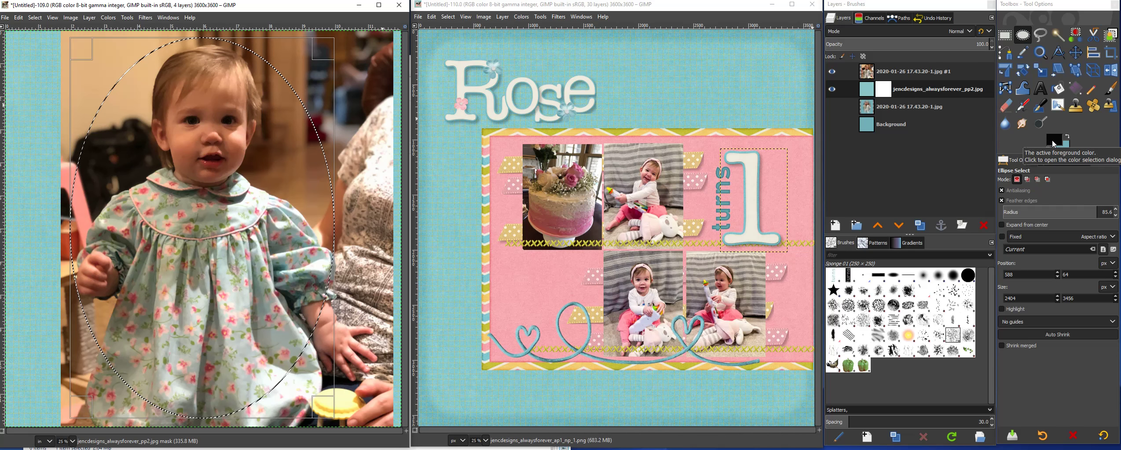
- Fill the elliptical selection with black on the blue paper layer's mask and place the portrait copy below that layer
{"action": "left_click", "coordinate": [1058, 92]}
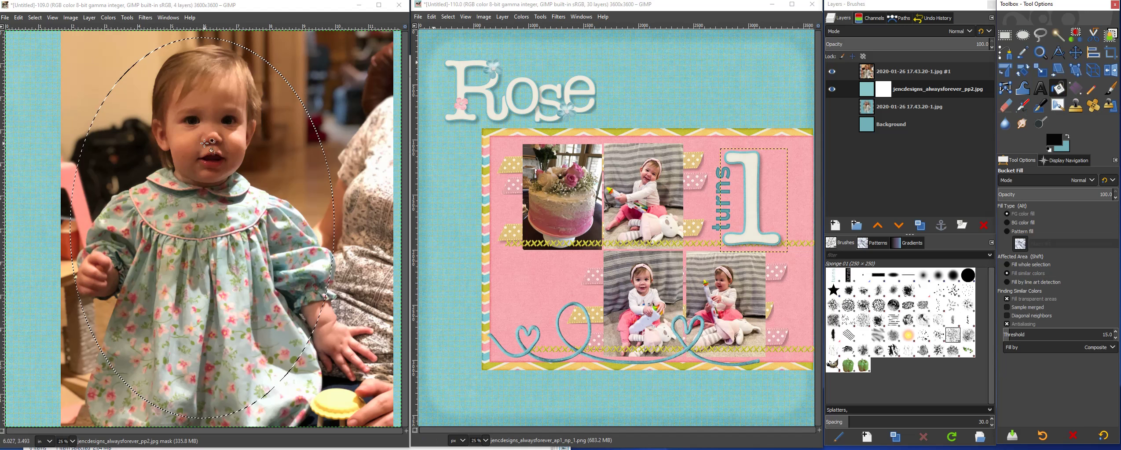
{"action": "left_click", "coordinate": [211, 187]}
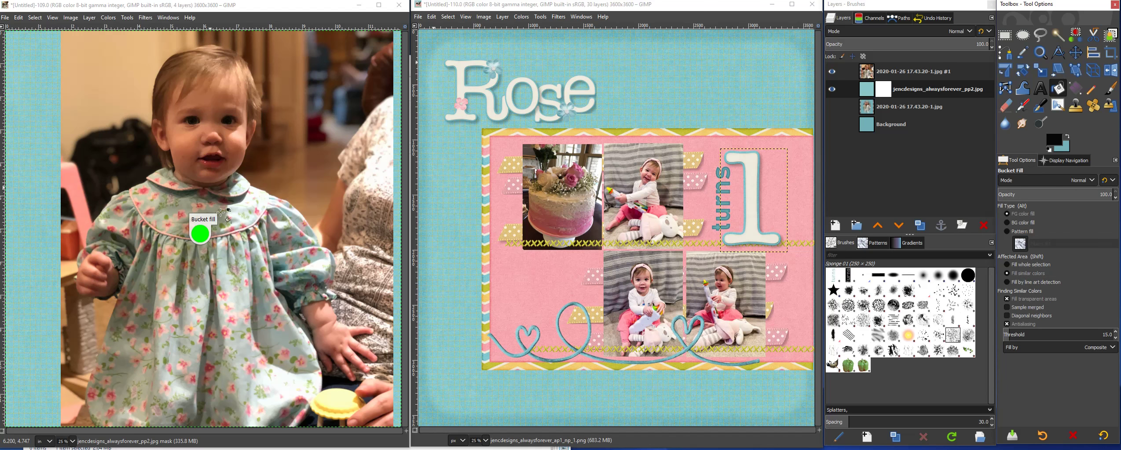
{"action": "left_click_drag", "start_coordinate": [916, 74], "coordinate": [918, 93]}
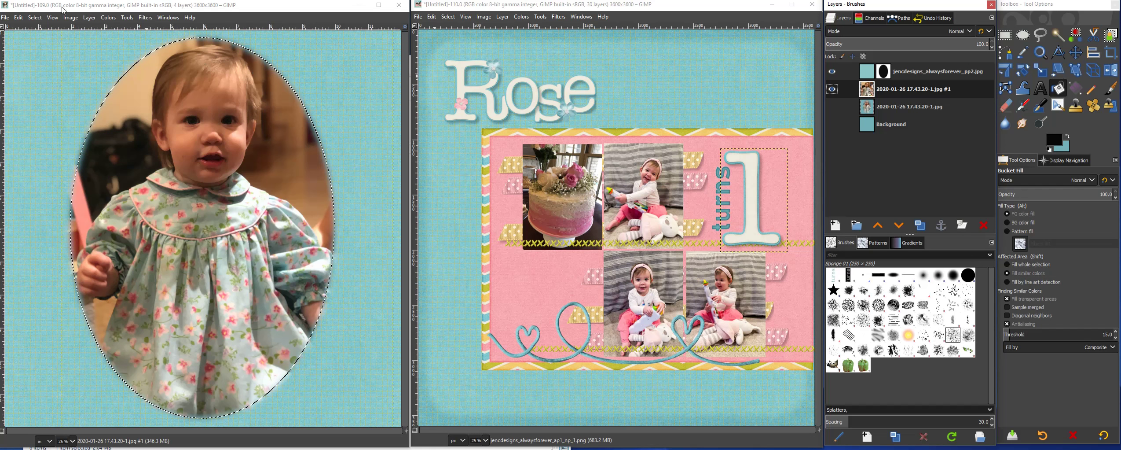
- Clear the selection and apply a Gaussian Blur of 2.48 in X and Y to the portrait copy layer
{"action": "left_click", "coordinate": [35, 17]}
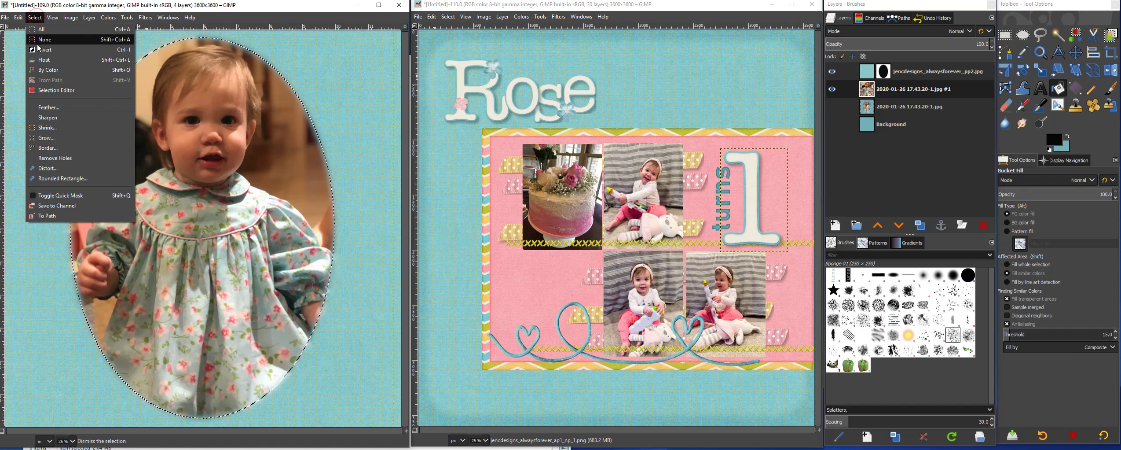
{"action": "left_click", "coordinate": [44, 40]}
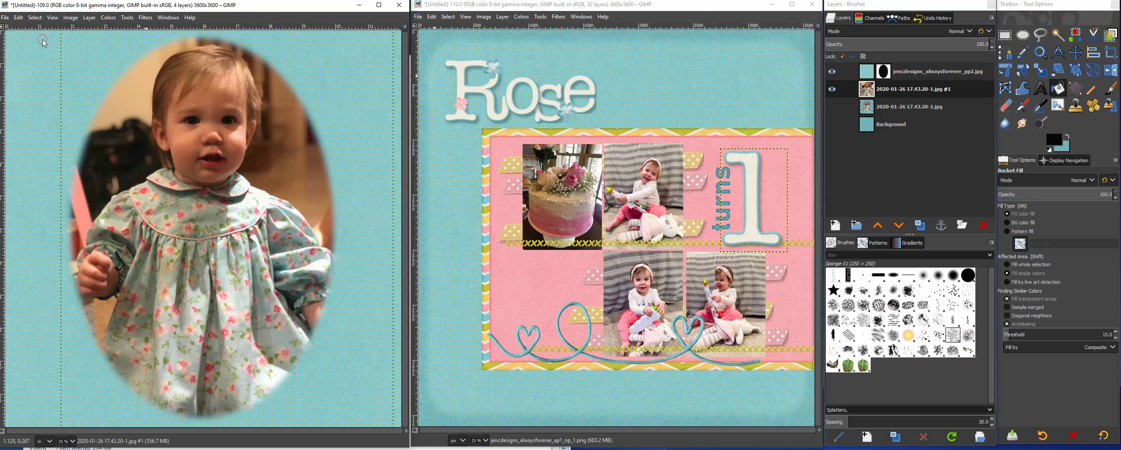
{"action": "left_click", "coordinate": [146, 20]}
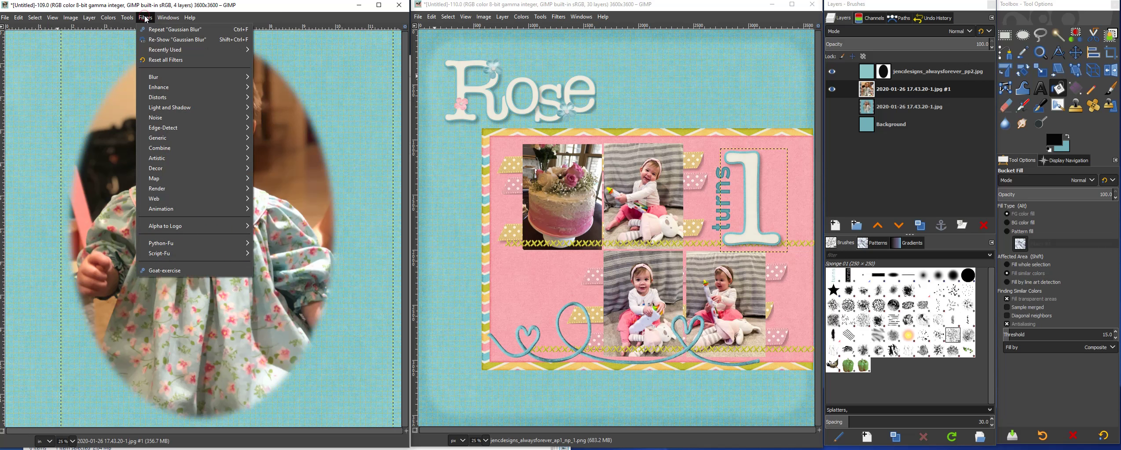
{"action": "mouse_move", "coordinate": [159, 83]}
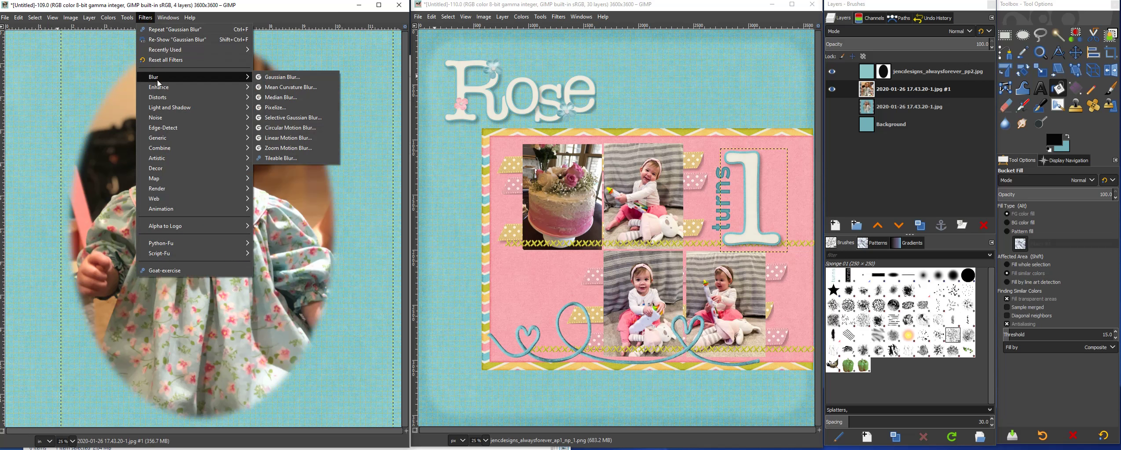
{"action": "left_click", "coordinate": [294, 79]}
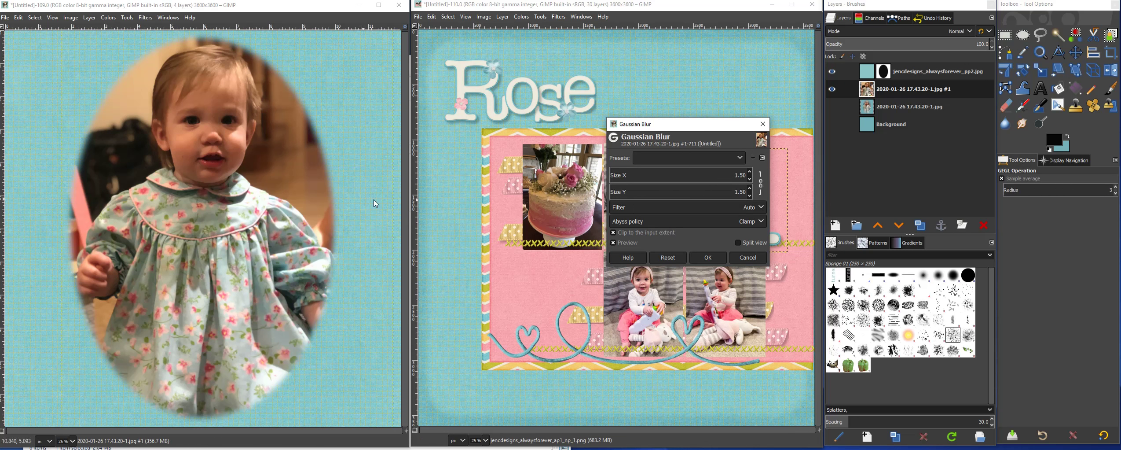
{"action": "left_click", "coordinate": [618, 175]}
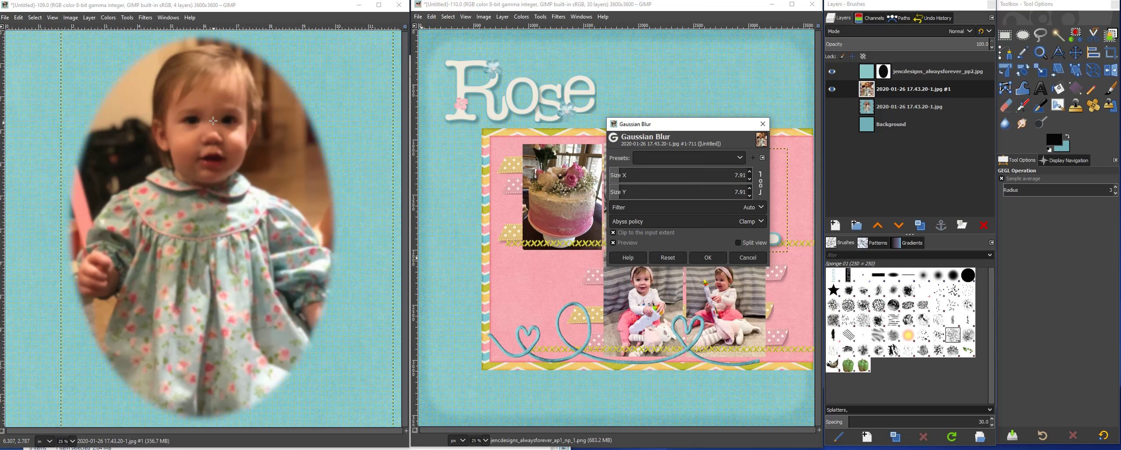
{"action": "scroll", "coordinate": [620, 175], "scroll_direction": "up", "scroll_amount": 1}
{"action": "left_click_drag", "start_coordinate": [621, 176], "coordinate": [613, 179]}
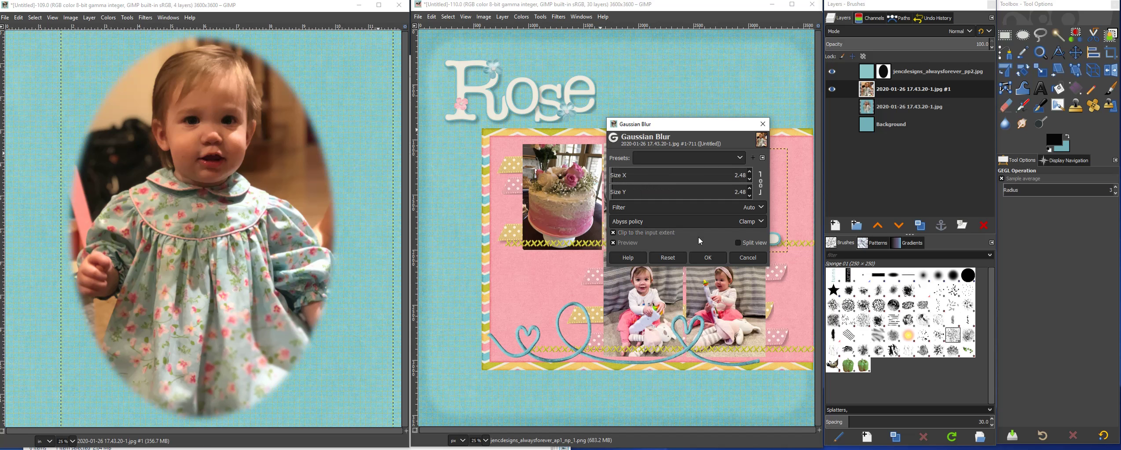
{"action": "left_click", "coordinate": [708, 257]}
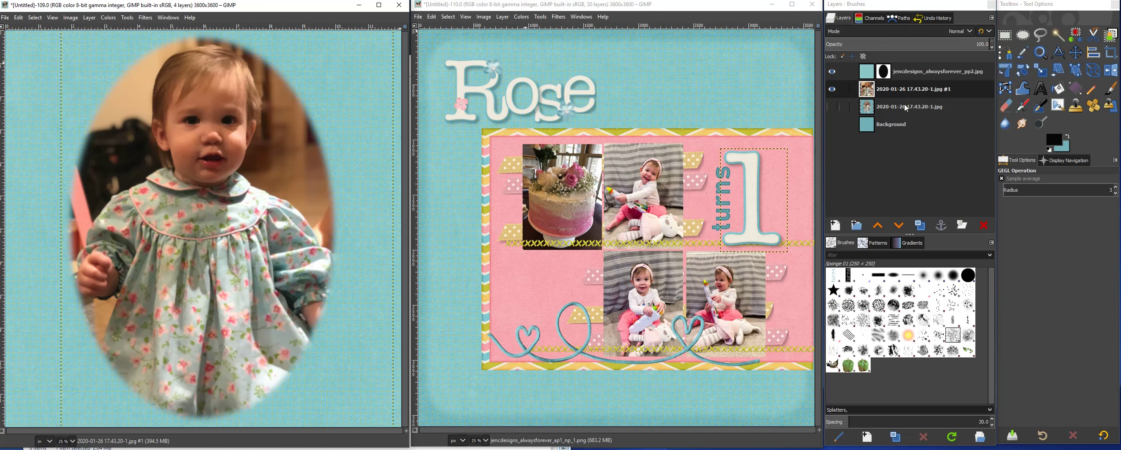
- Duplicate the masked blue paper layer and draw a feathered rectangular selection with rounded corners, about 3444 × 3404 px, just inside the page edges
{"action": "left_click", "coordinate": [918, 72]}
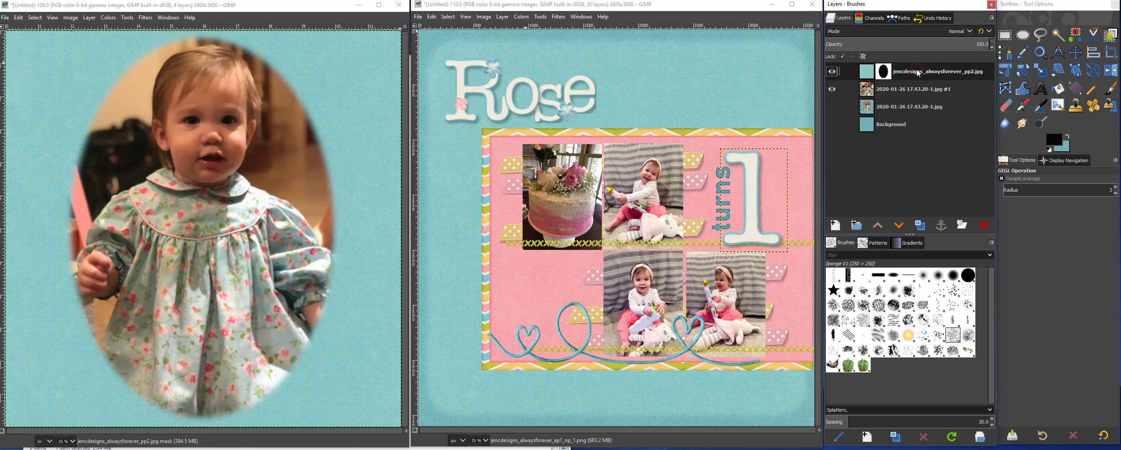
{"action": "left_click", "coordinate": [922, 226]}
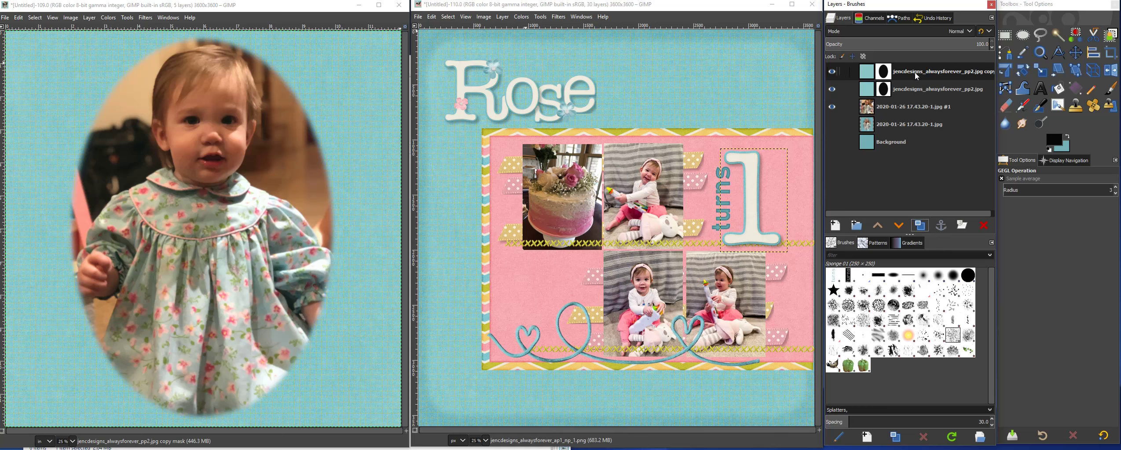
{"action": "left_click", "coordinate": [1005, 37]}
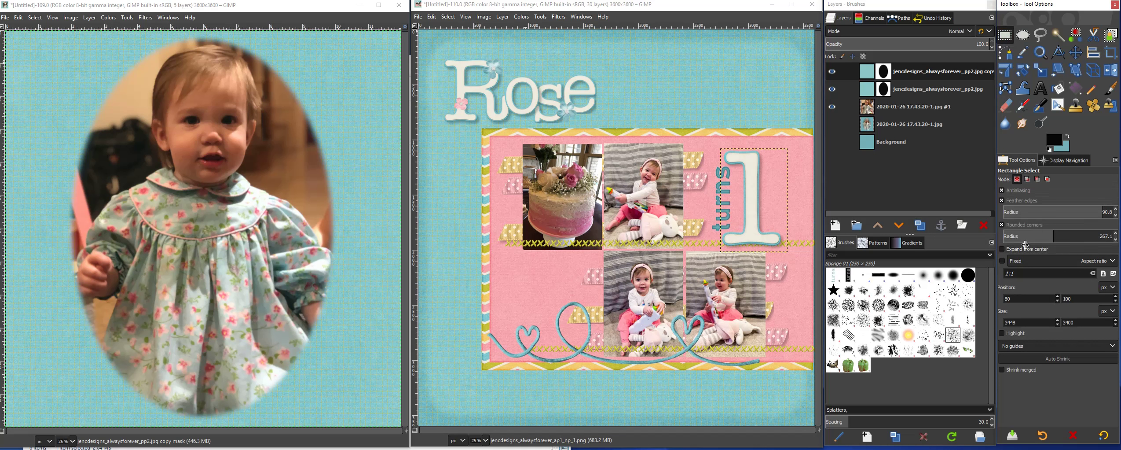
{"action": "left_click_drag", "start_coordinate": [14, 41], "coordinate": [390, 414]}
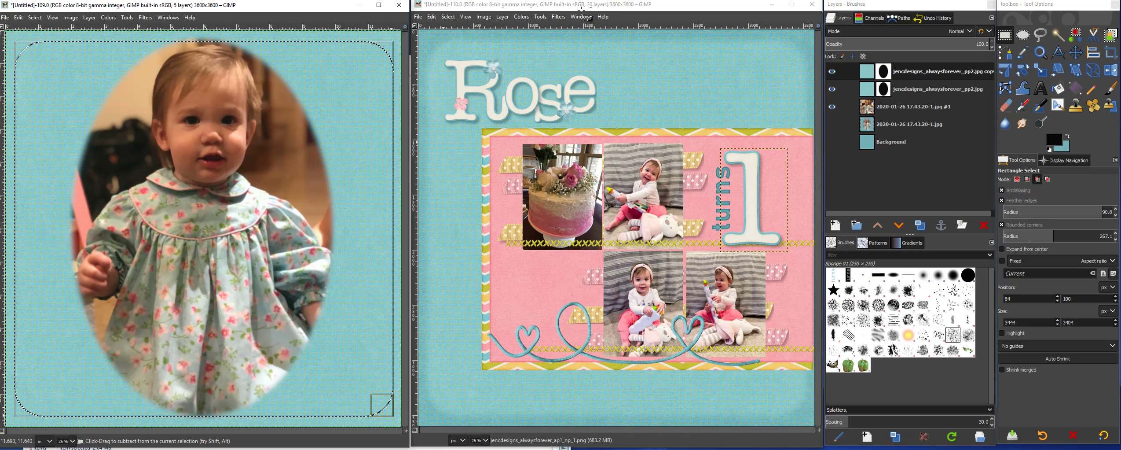